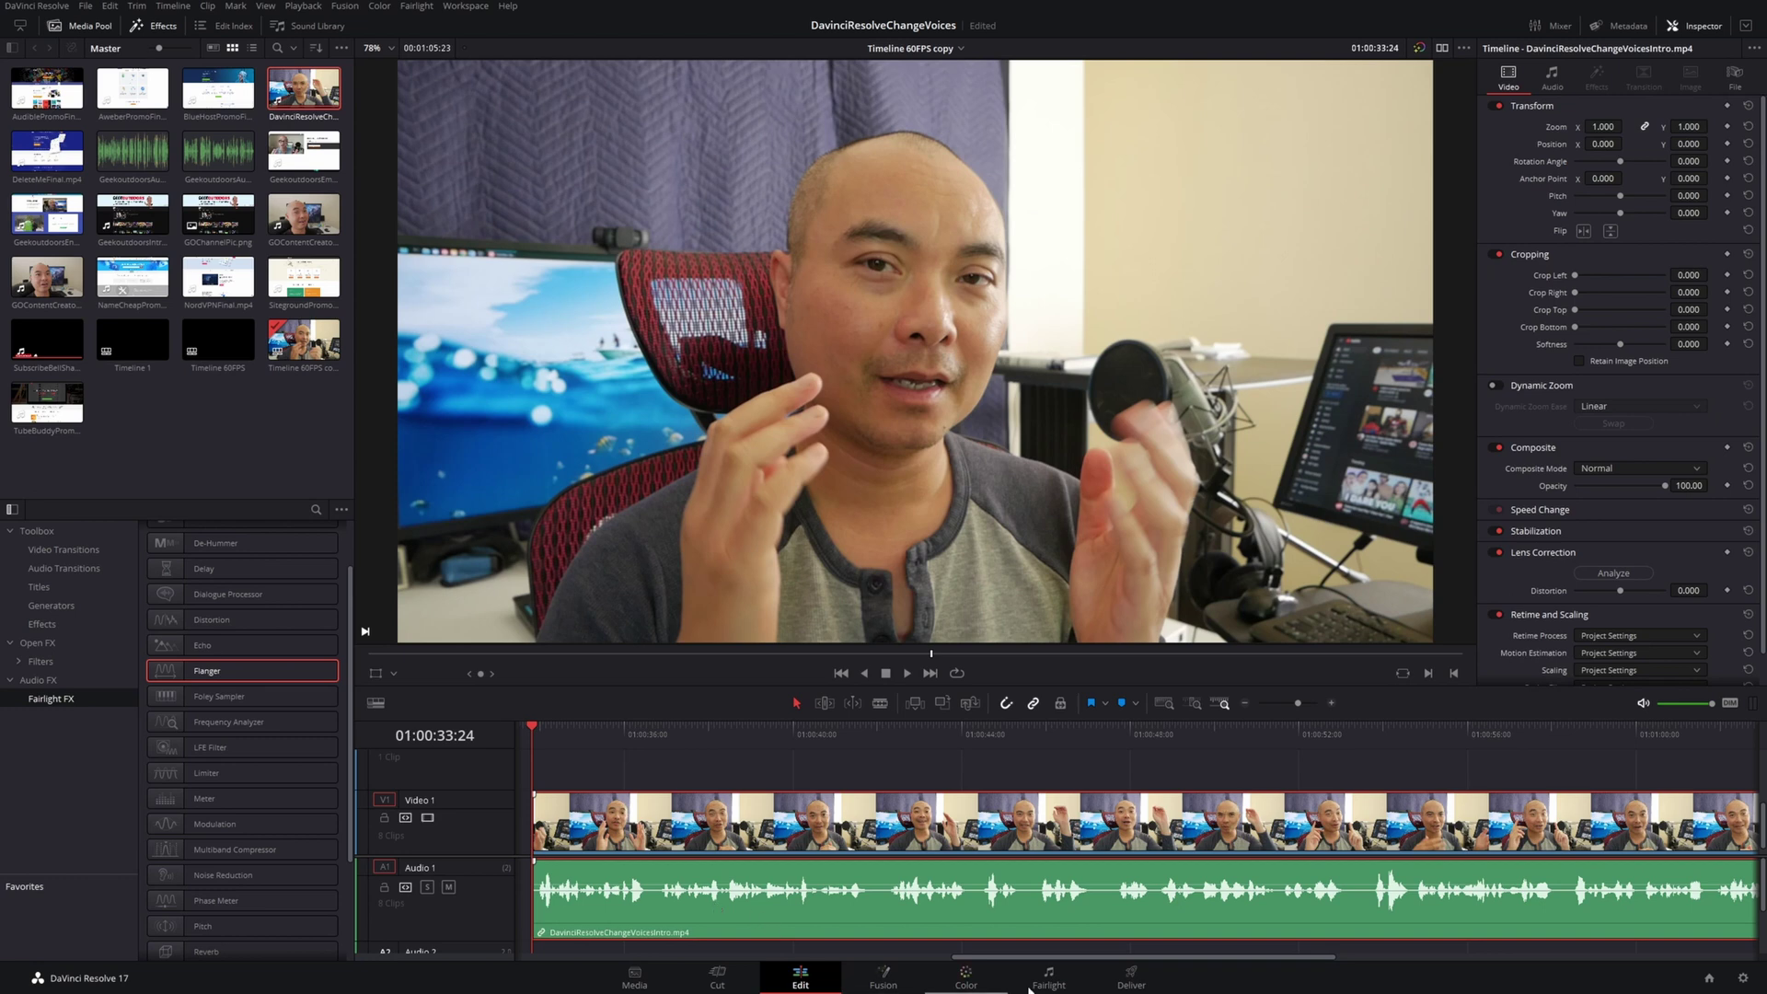
Switch to the Fairlight page to see the project's audio tracks and mixer
left_click(1049, 977)
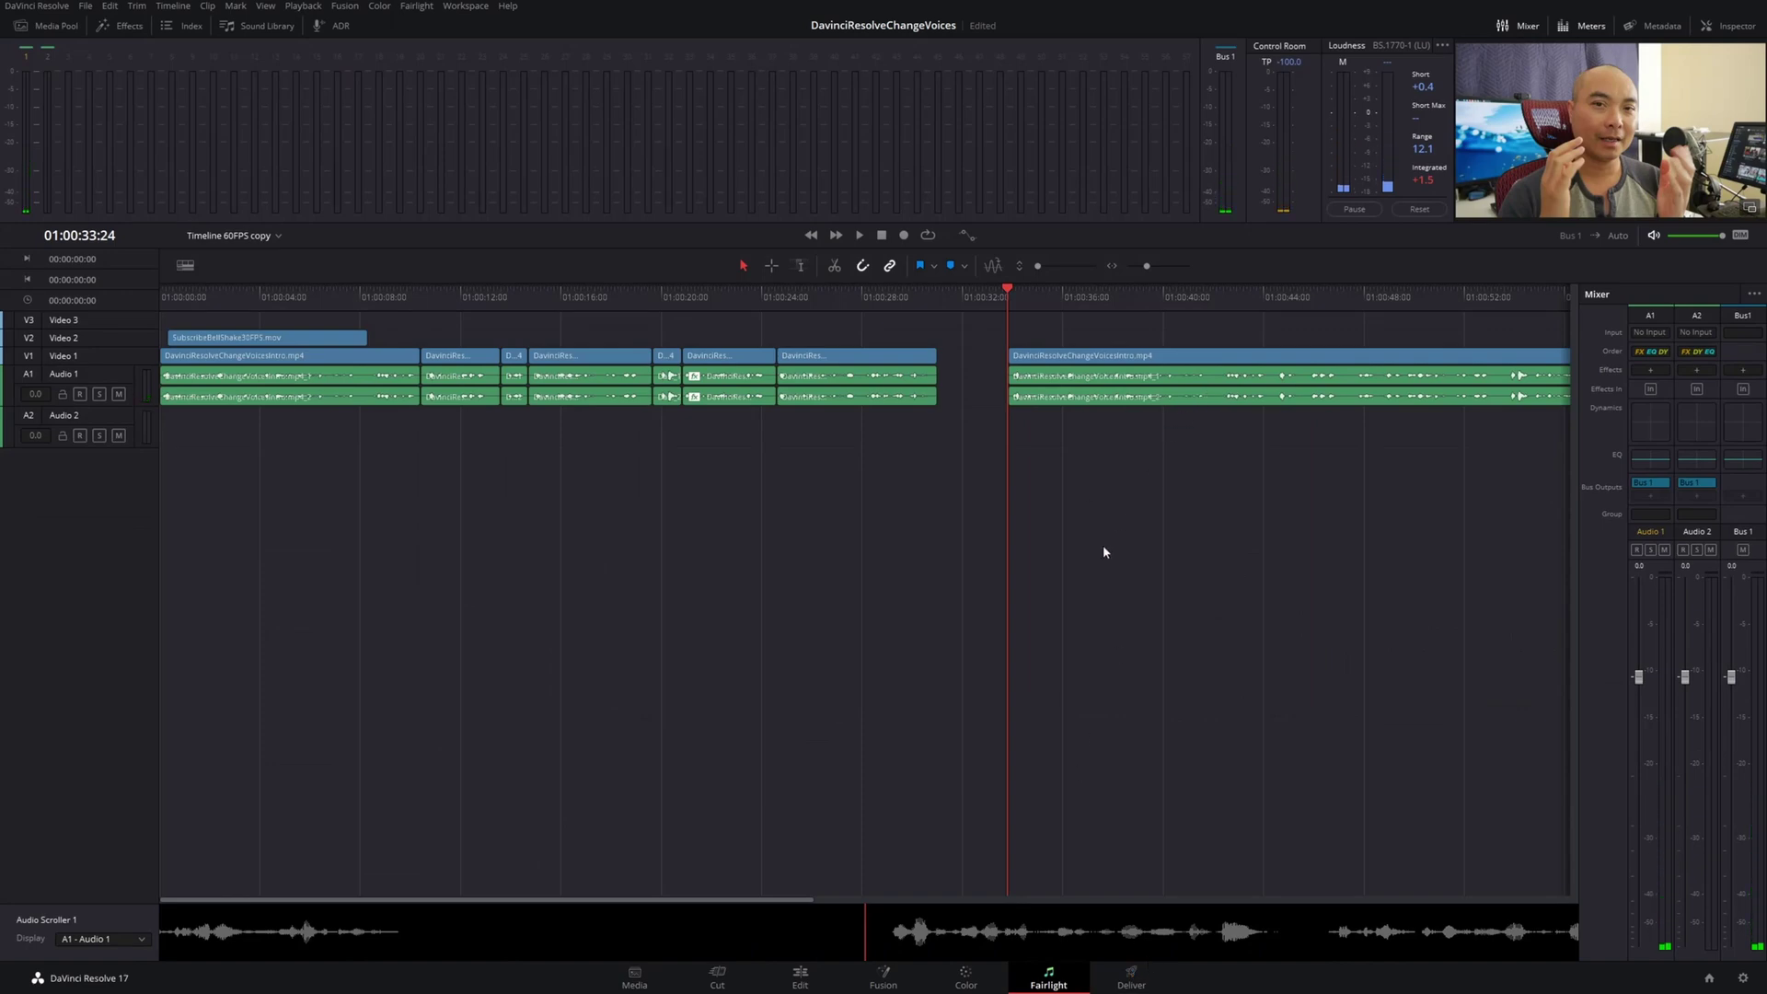
Return to the Edit page with the clip's video and audio tracks
left_click(800, 978)
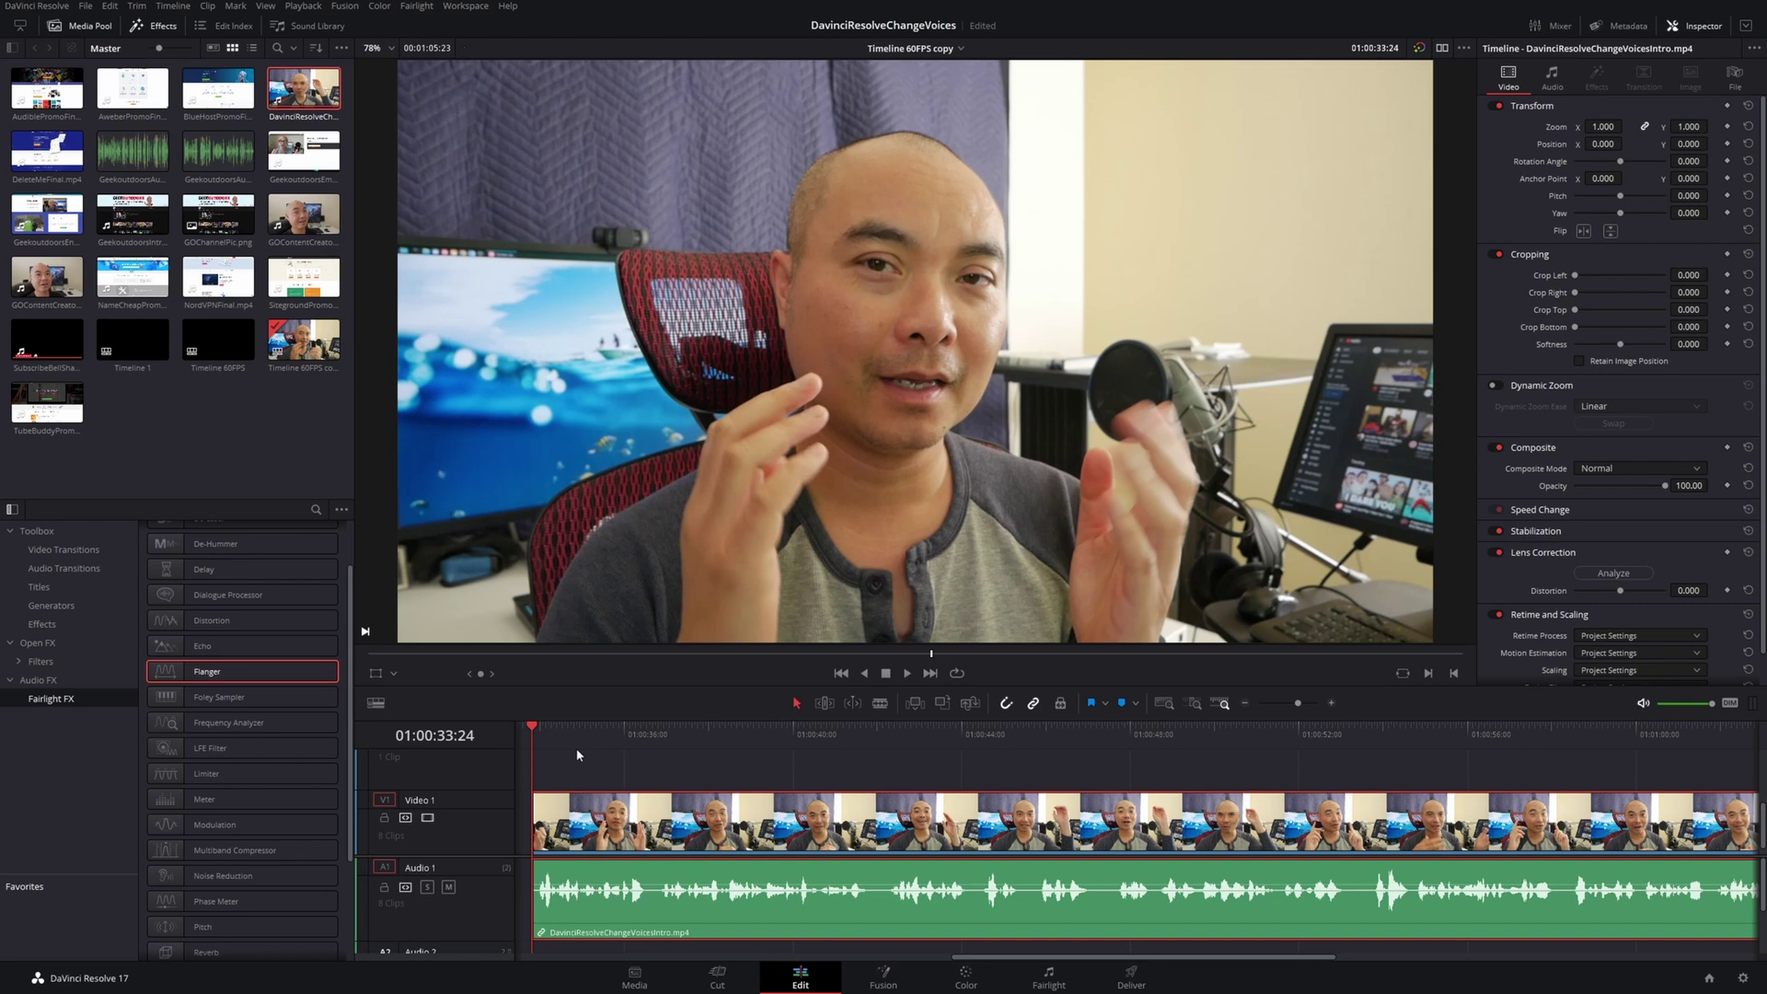
Play through the talking-head clip and park the playhead at 01:00:44:07
key("space")
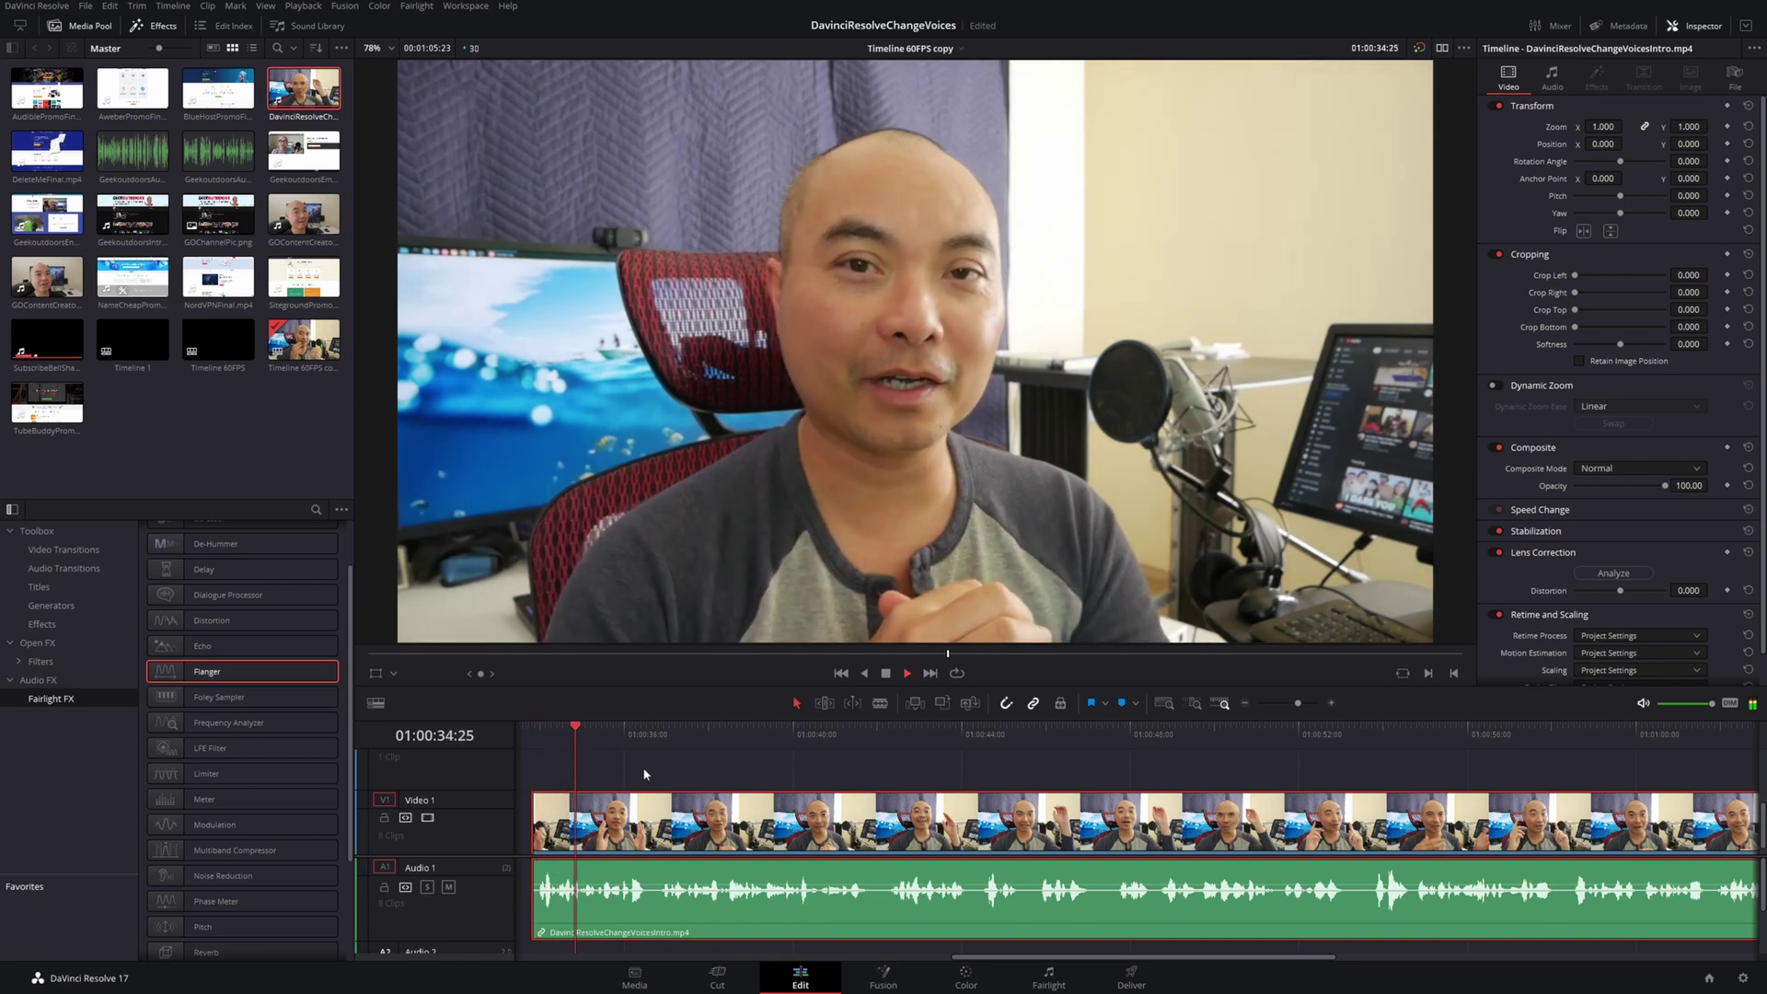
key("space")
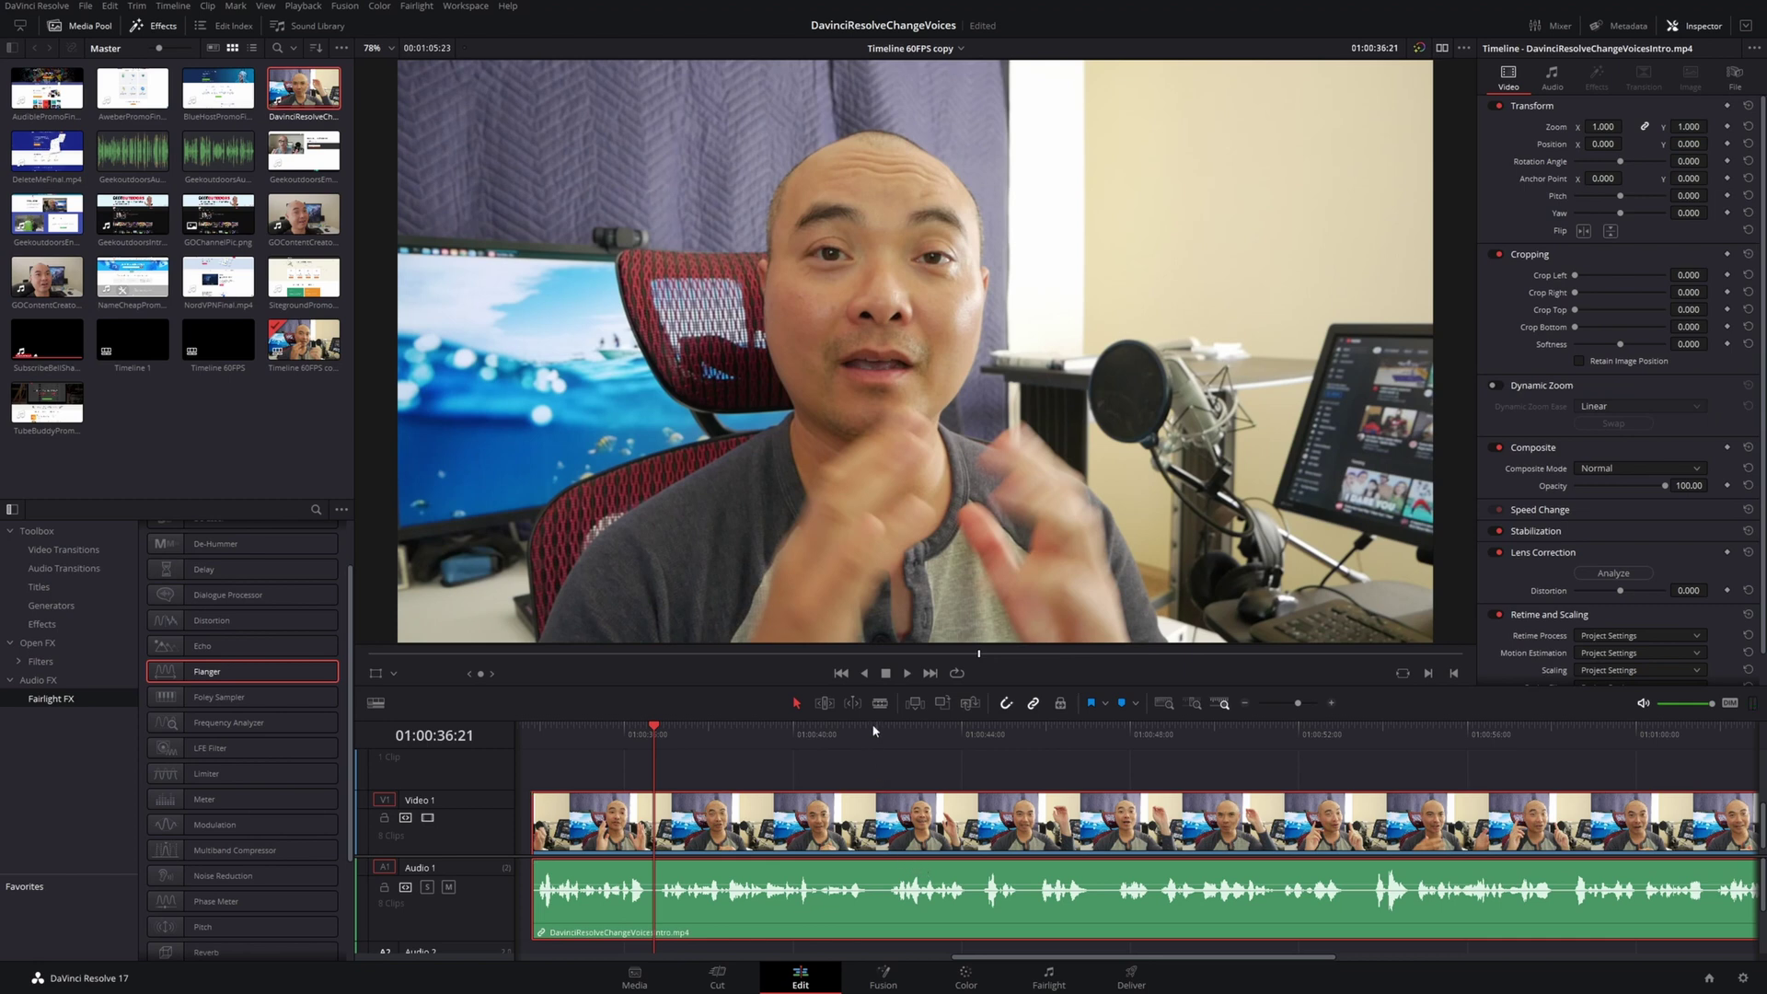
left_click(893, 734)
key("space")
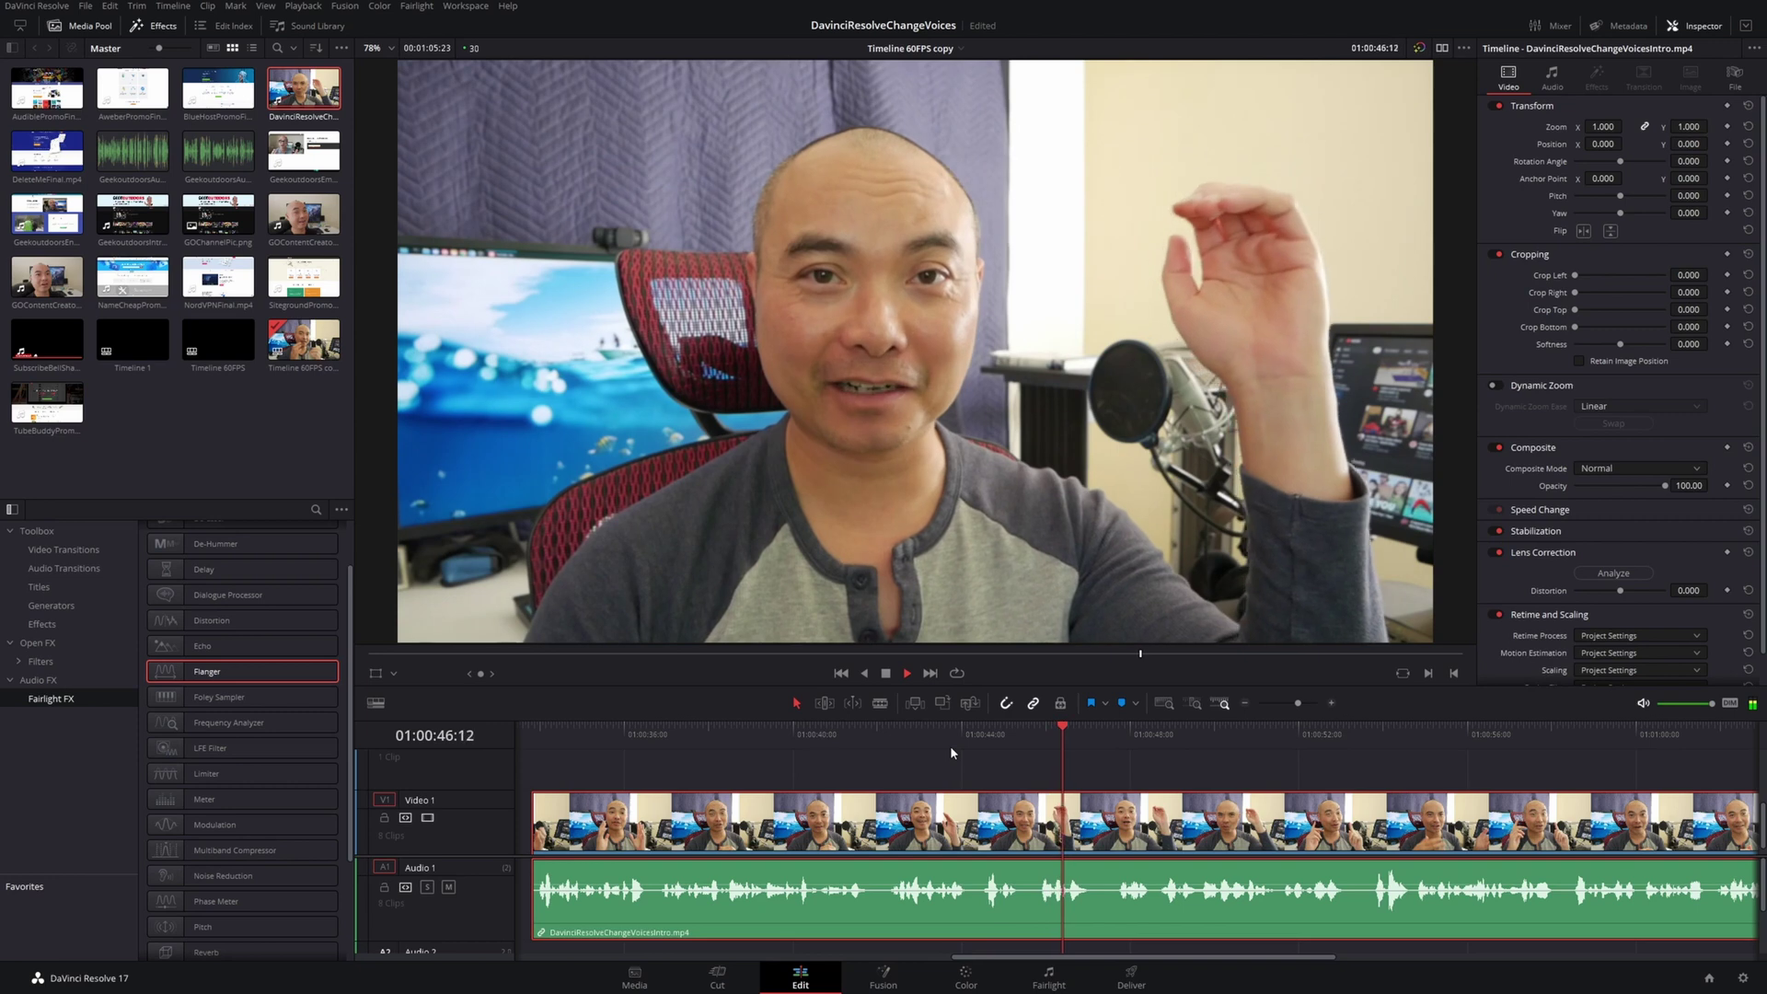
key("space")
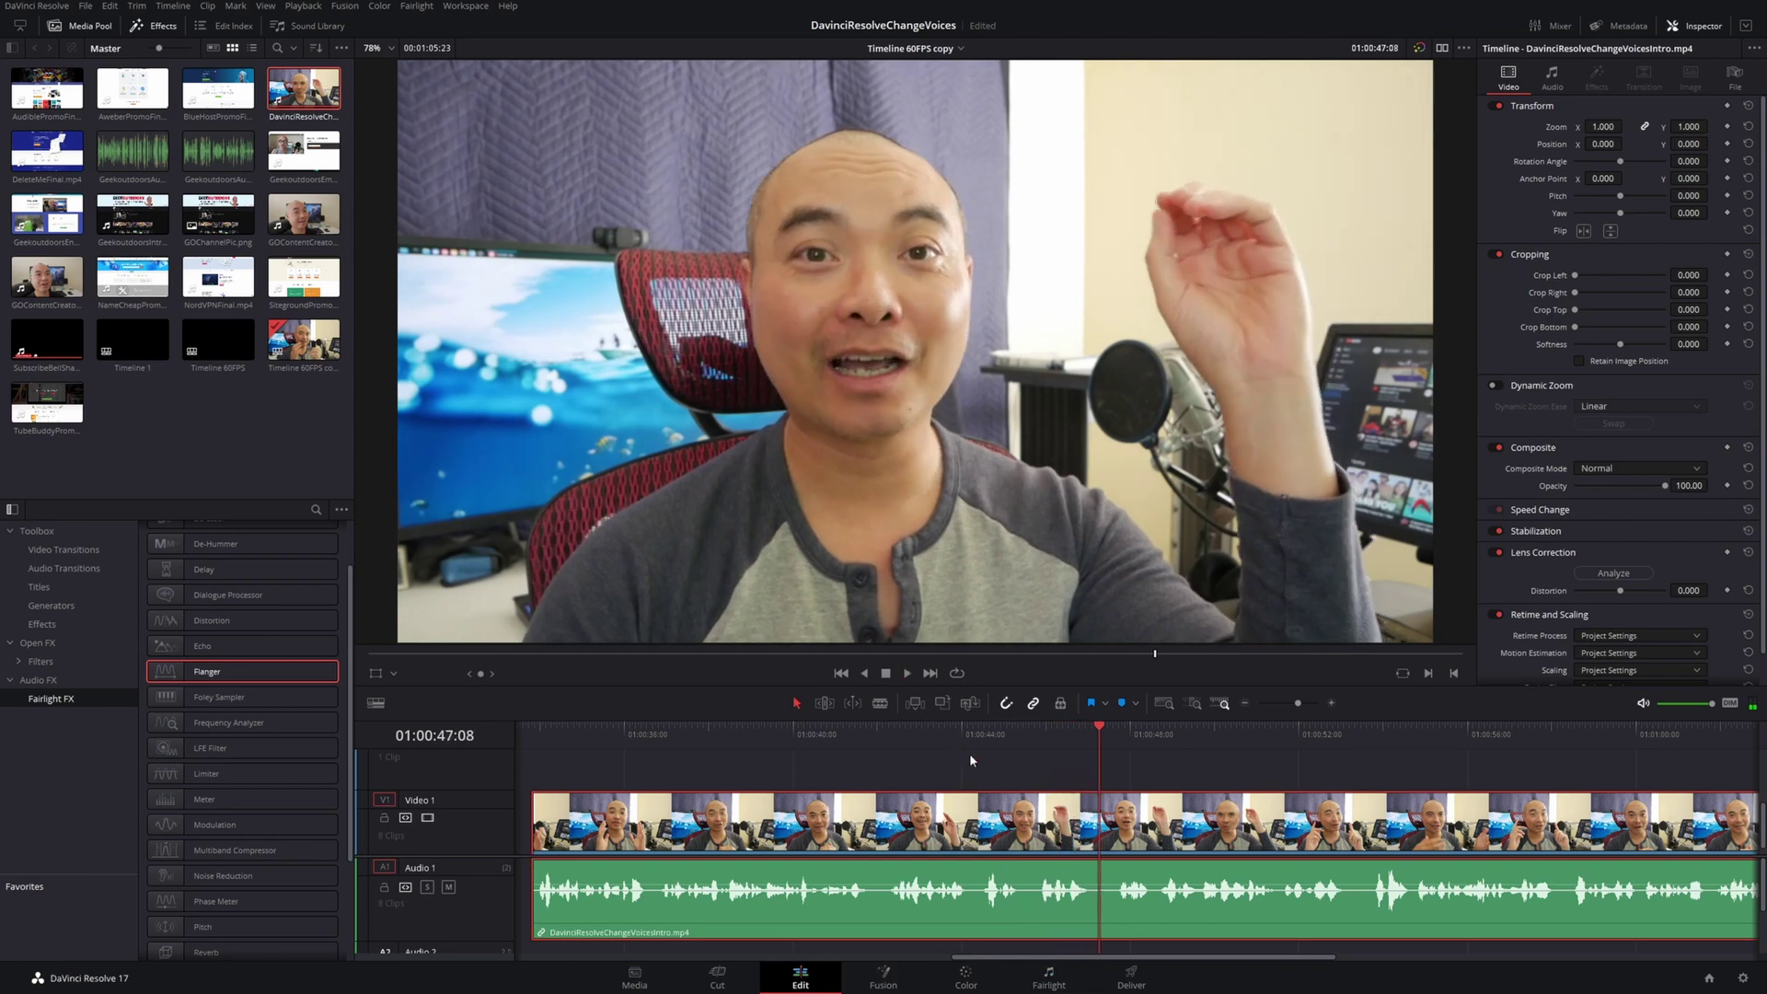
left_click(967, 747)
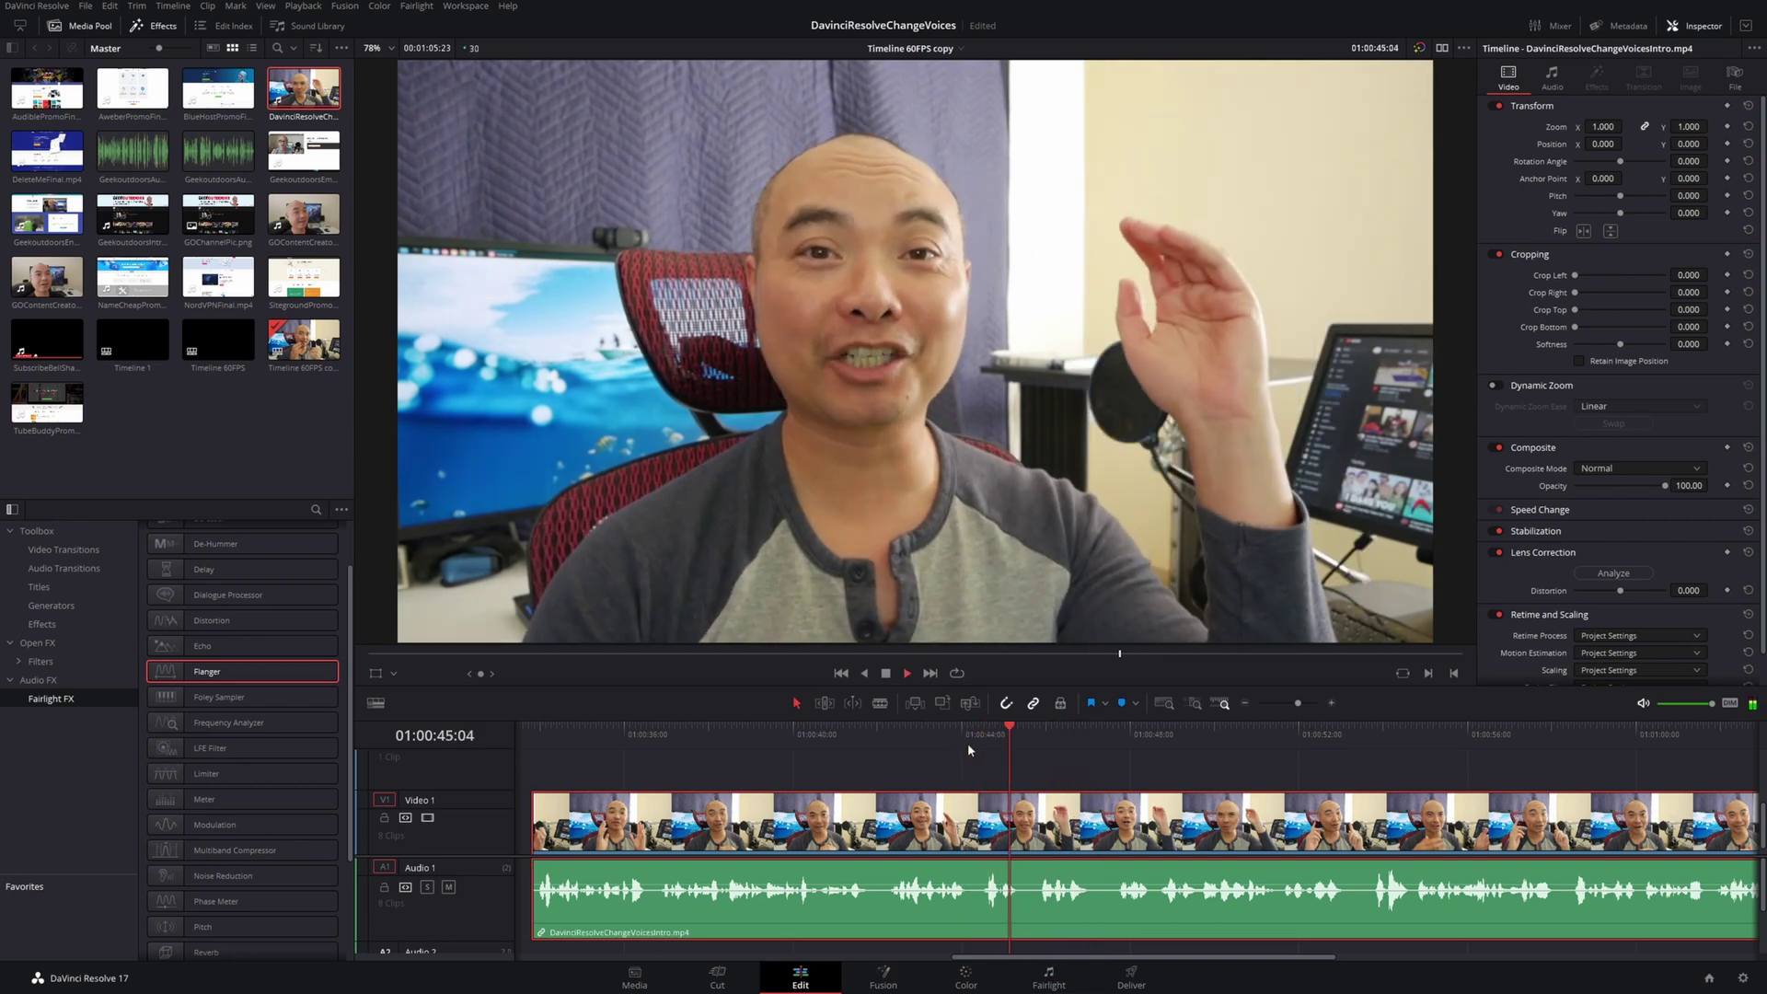
left_click(958, 739)
left_click_drag(957, 739, 971, 744)
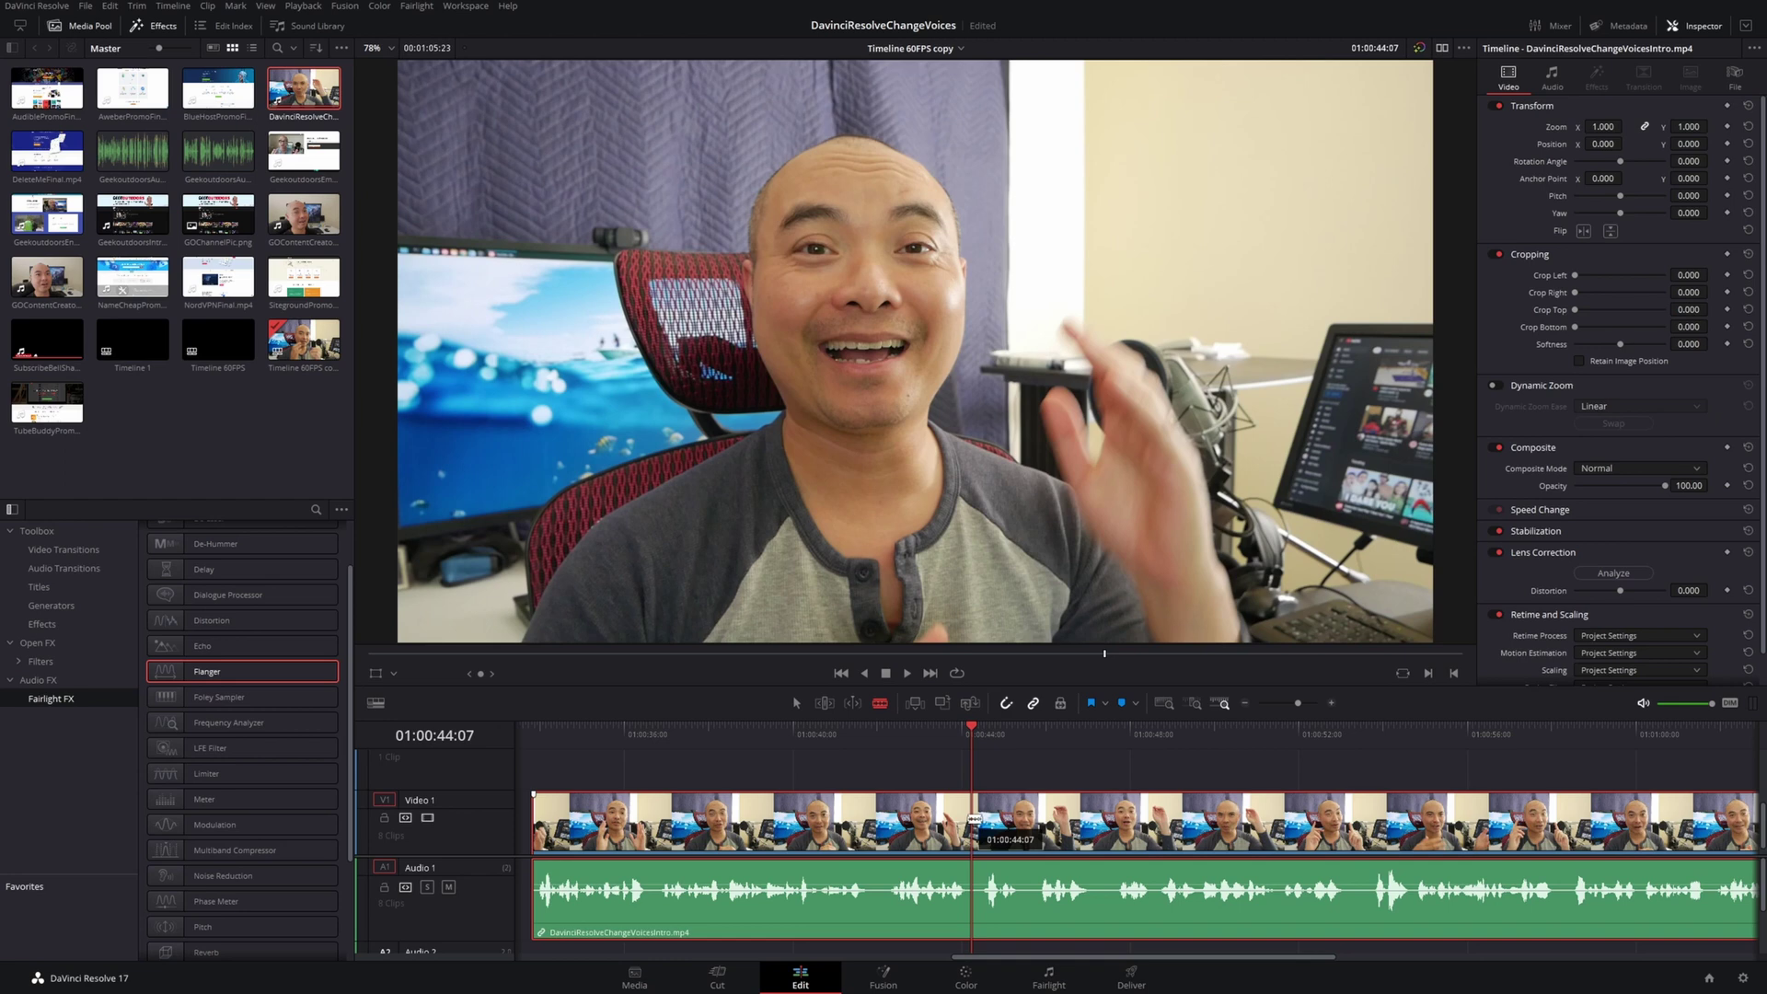
Blade the clip at 01:00:44:07 and shortly after, then select the middle piece
left_click(974, 818)
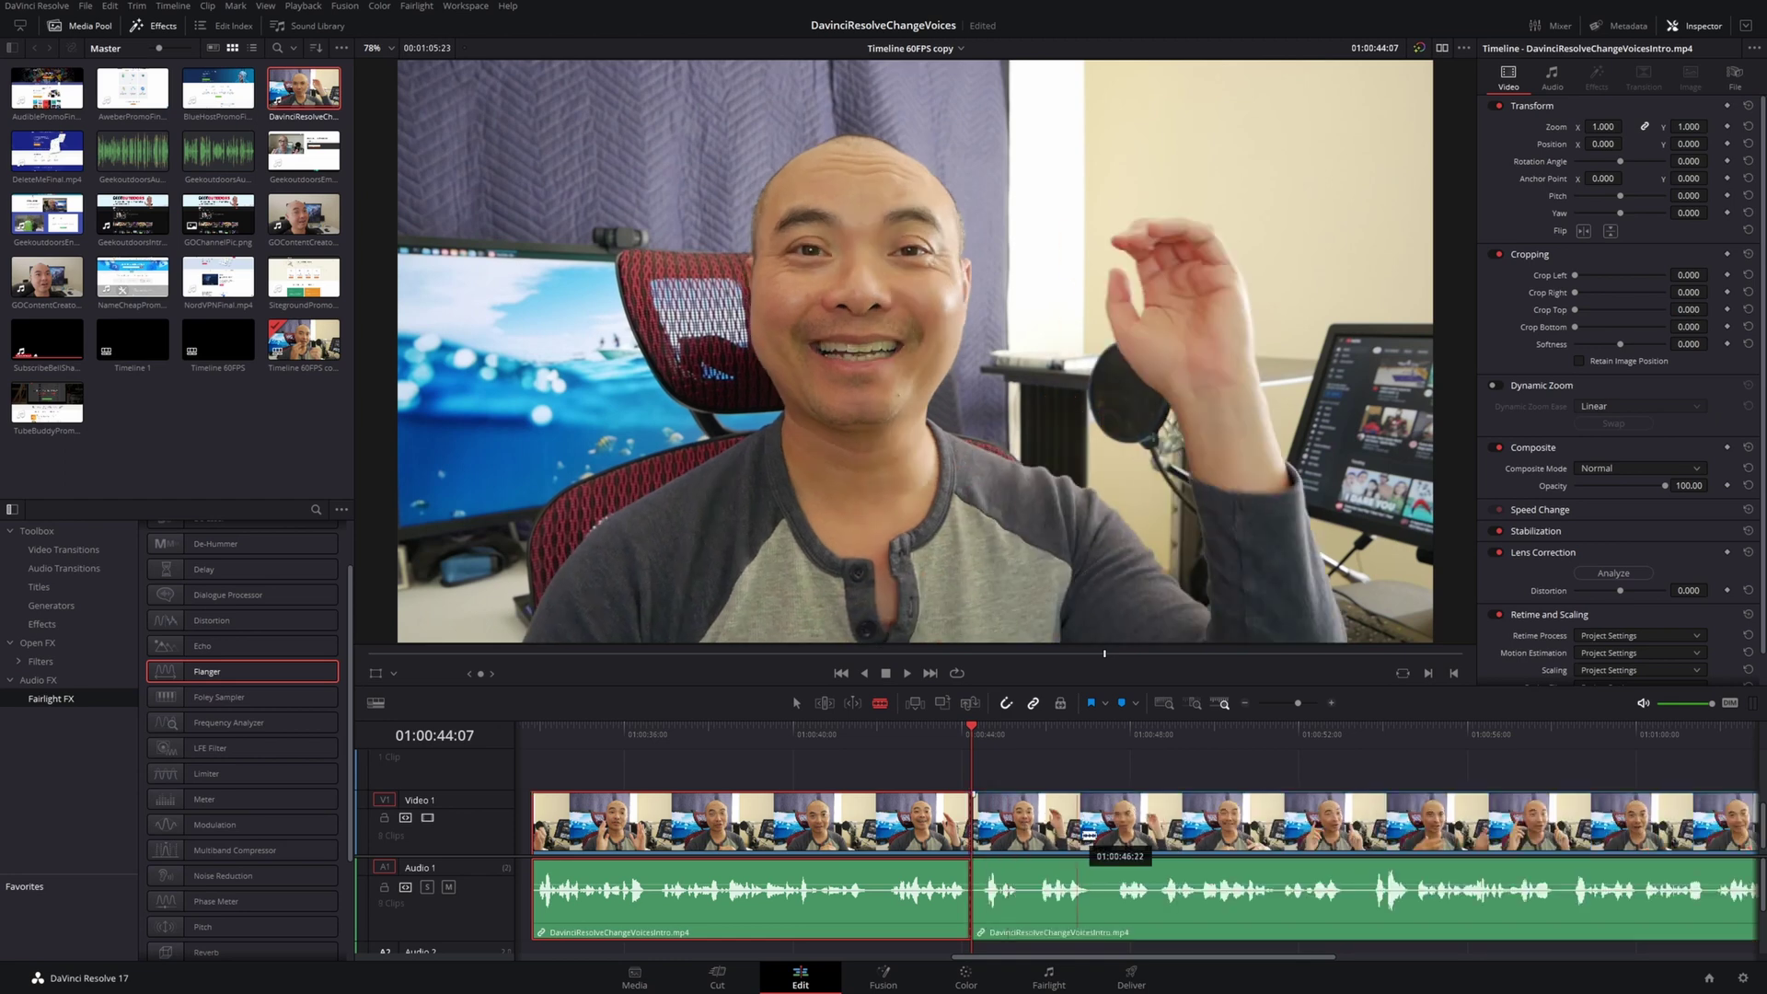
left_click(1105, 833)
key("a")
key("space")
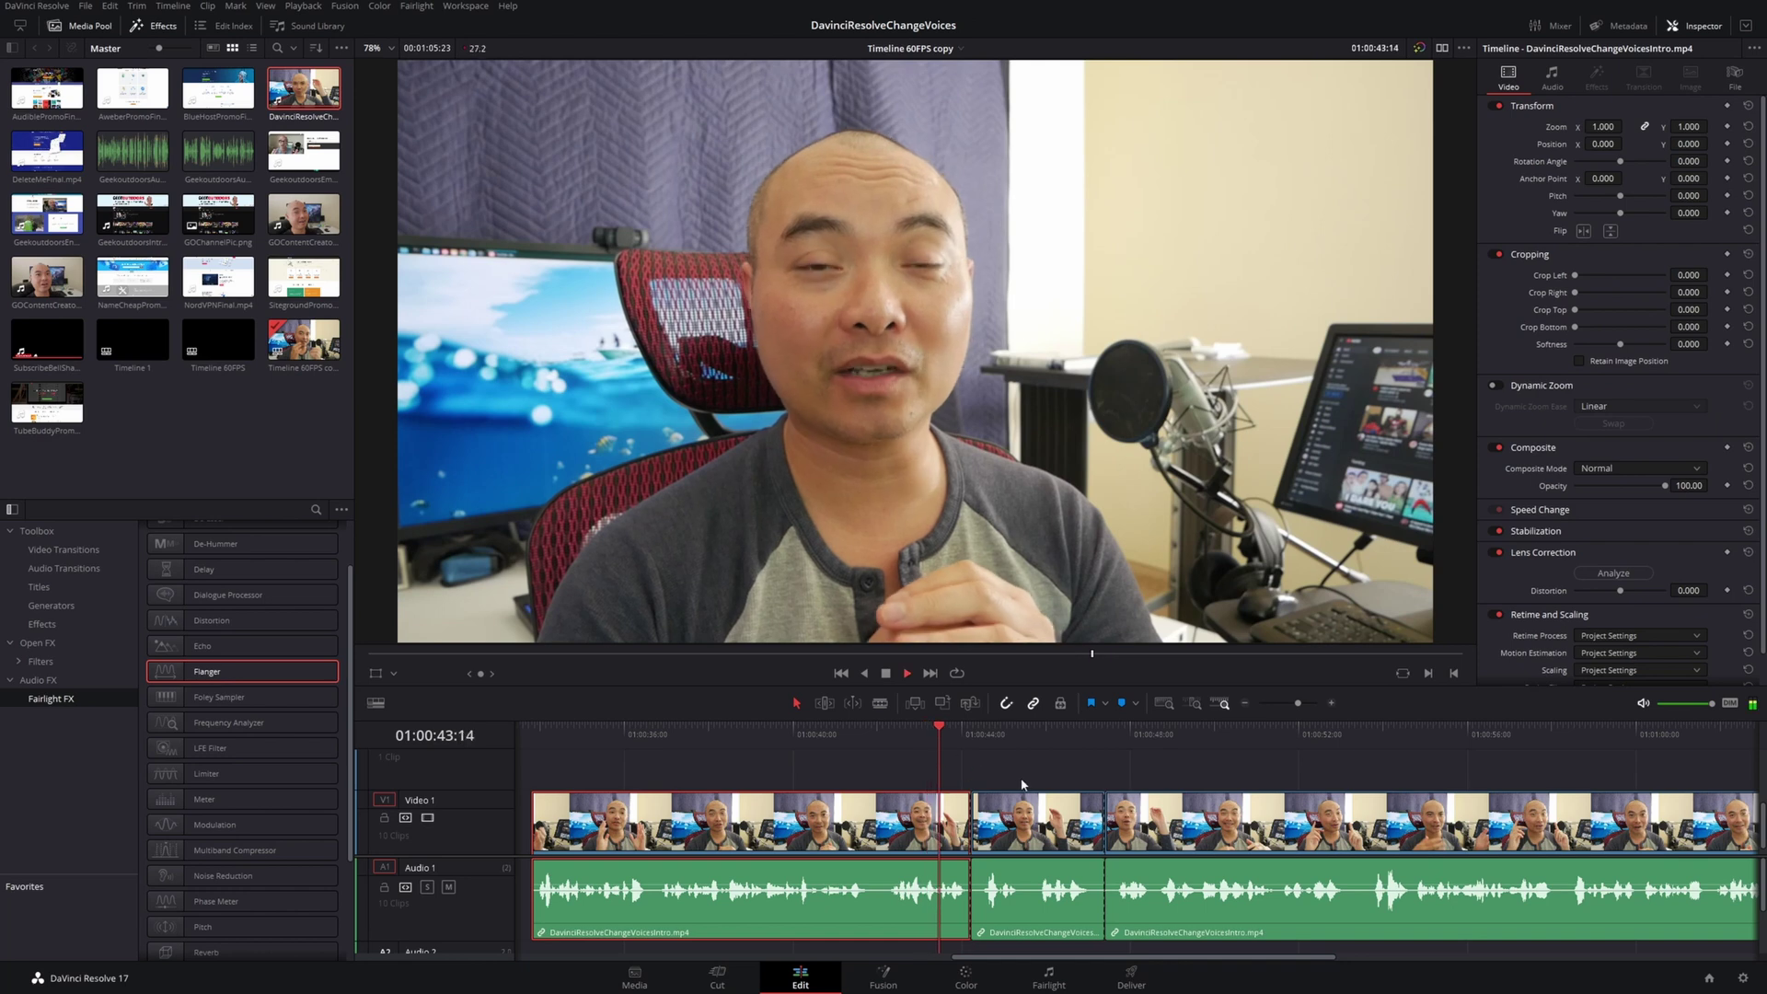
key("space")
left_click(1026, 911)
Locate 01:00:48:17 by playback and cut the clip there
left_click(1114, 750)
key("space")
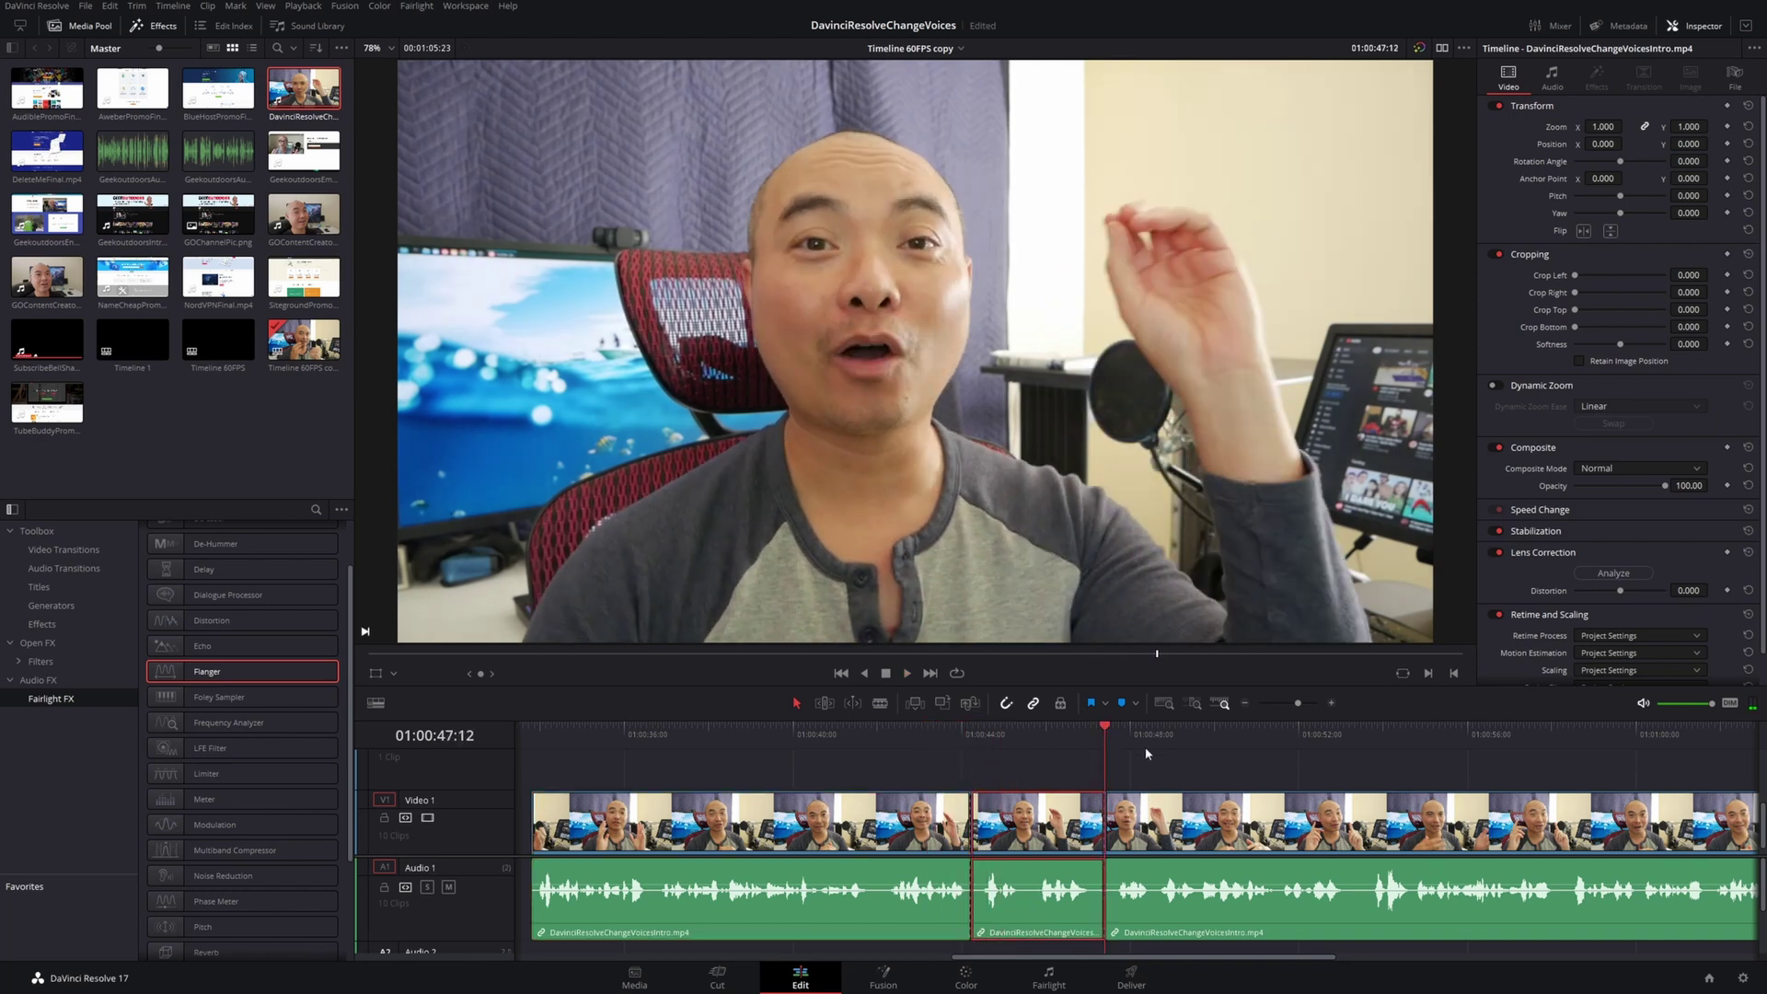
key("space")
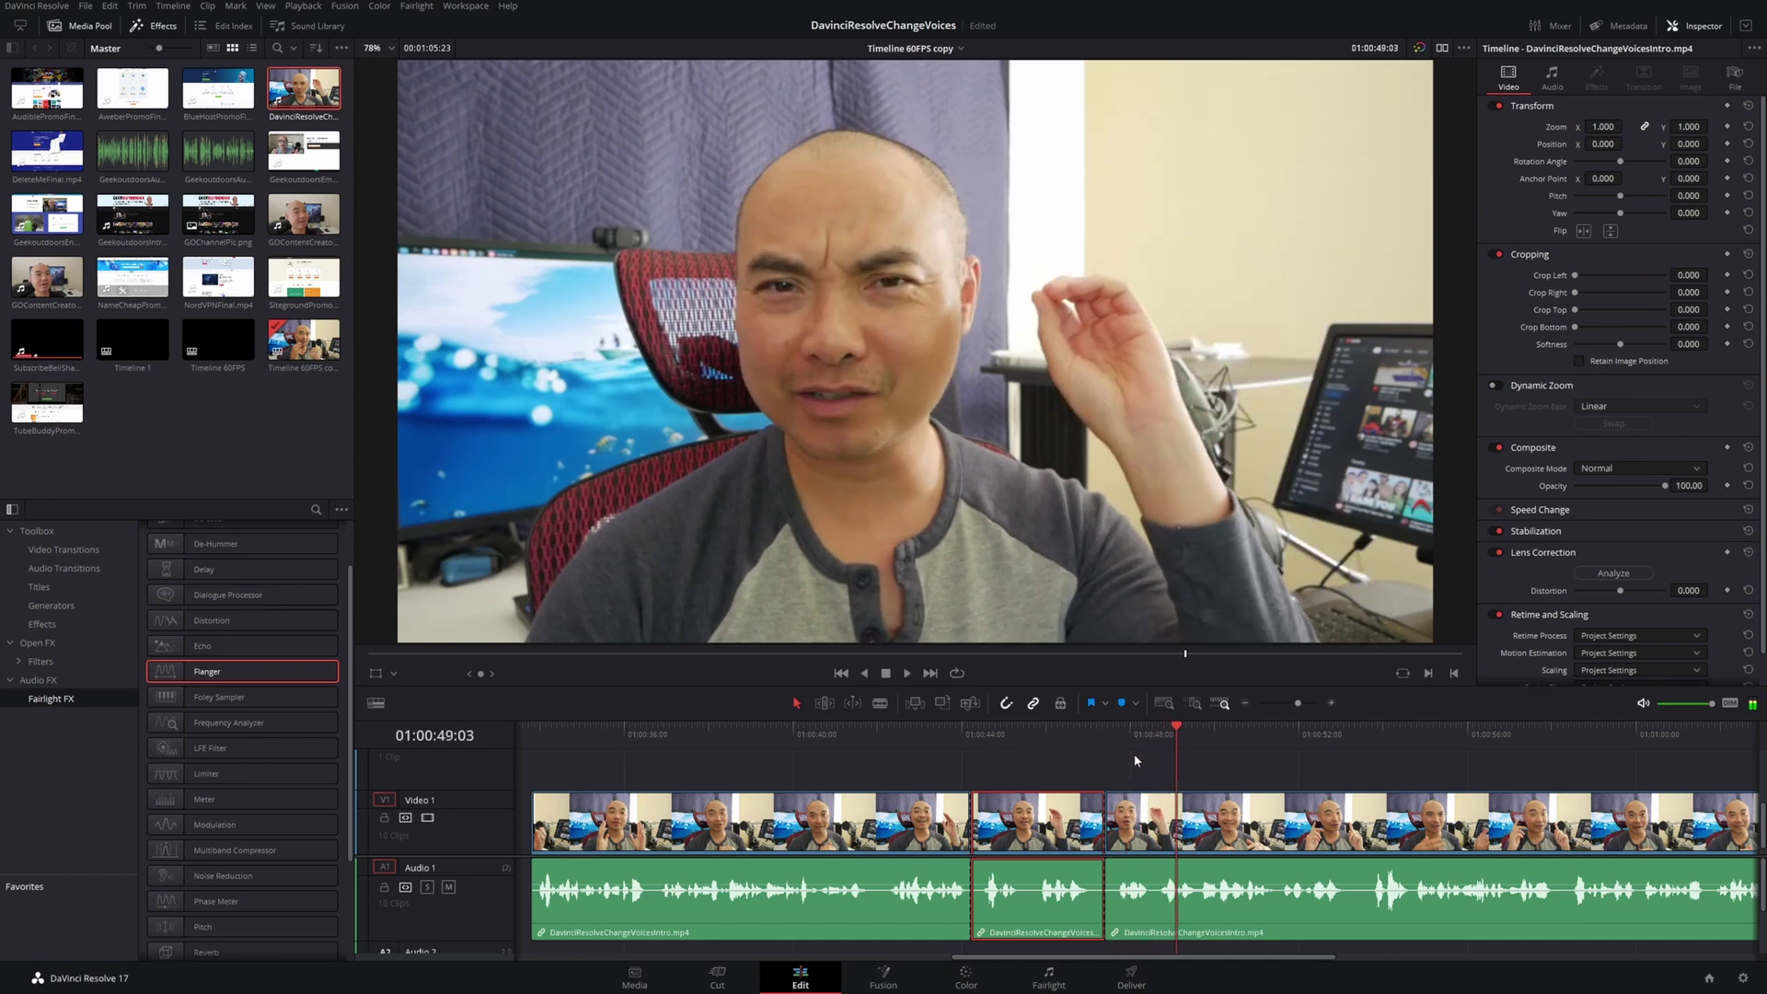
left_click(1155, 737)
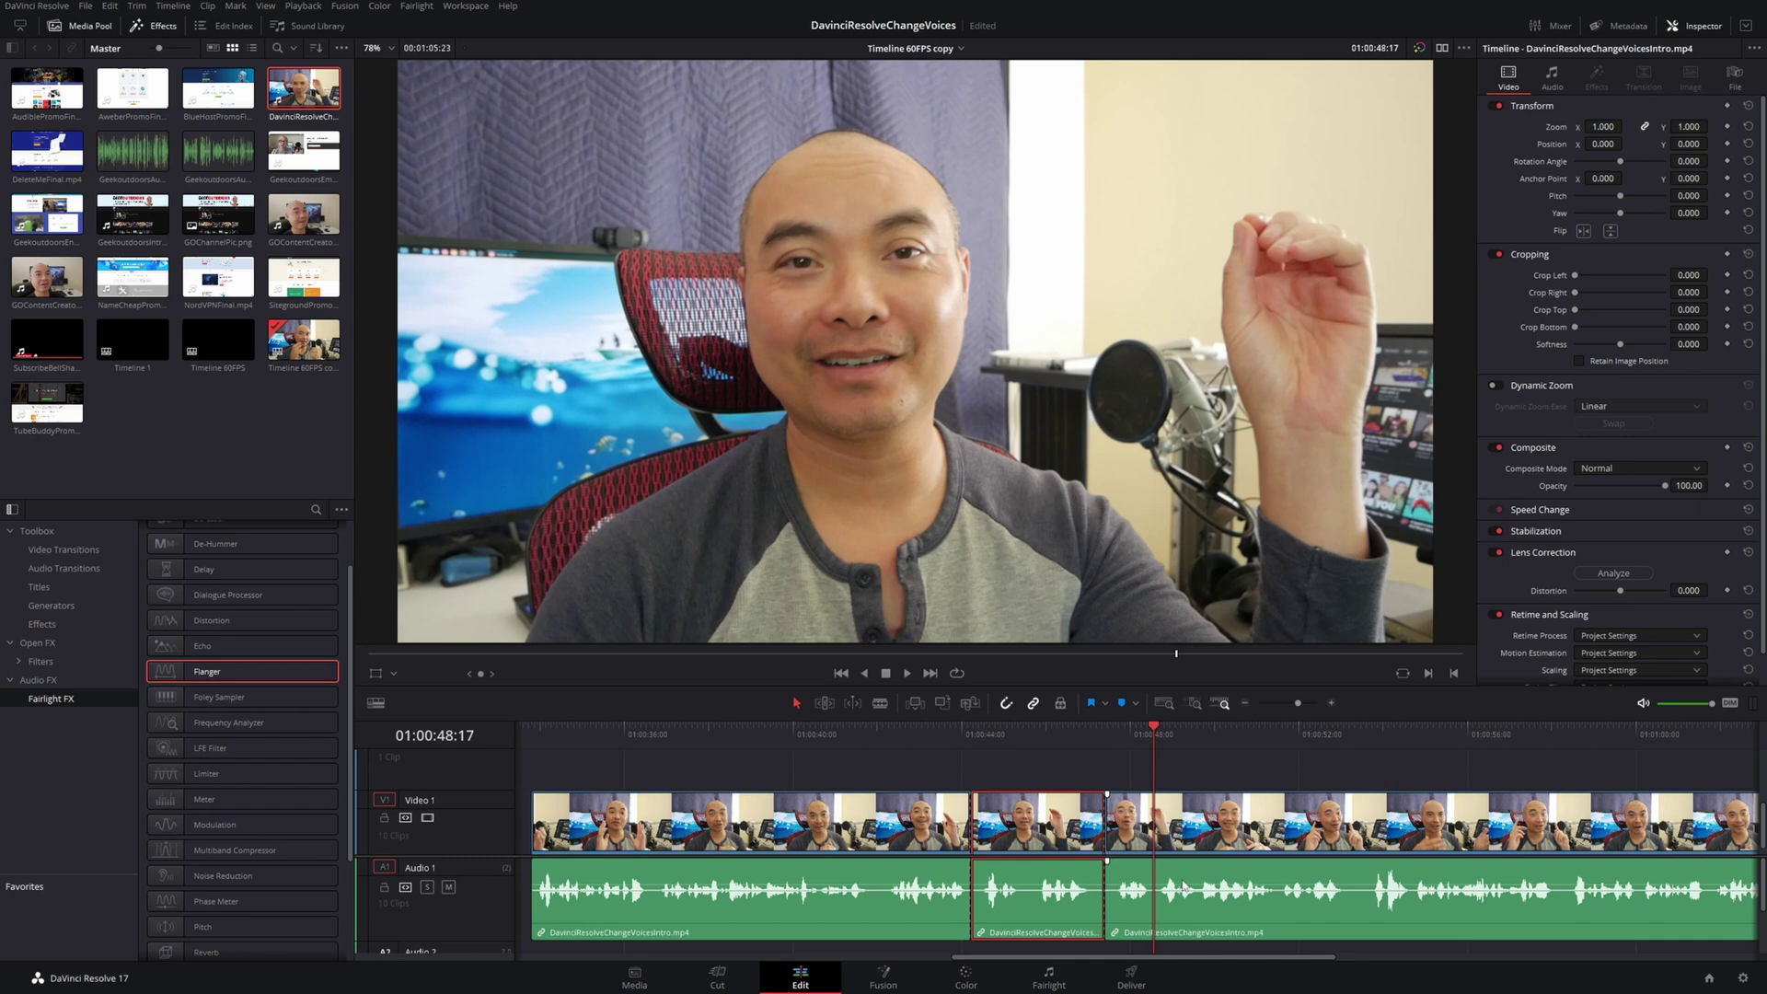
key("b")
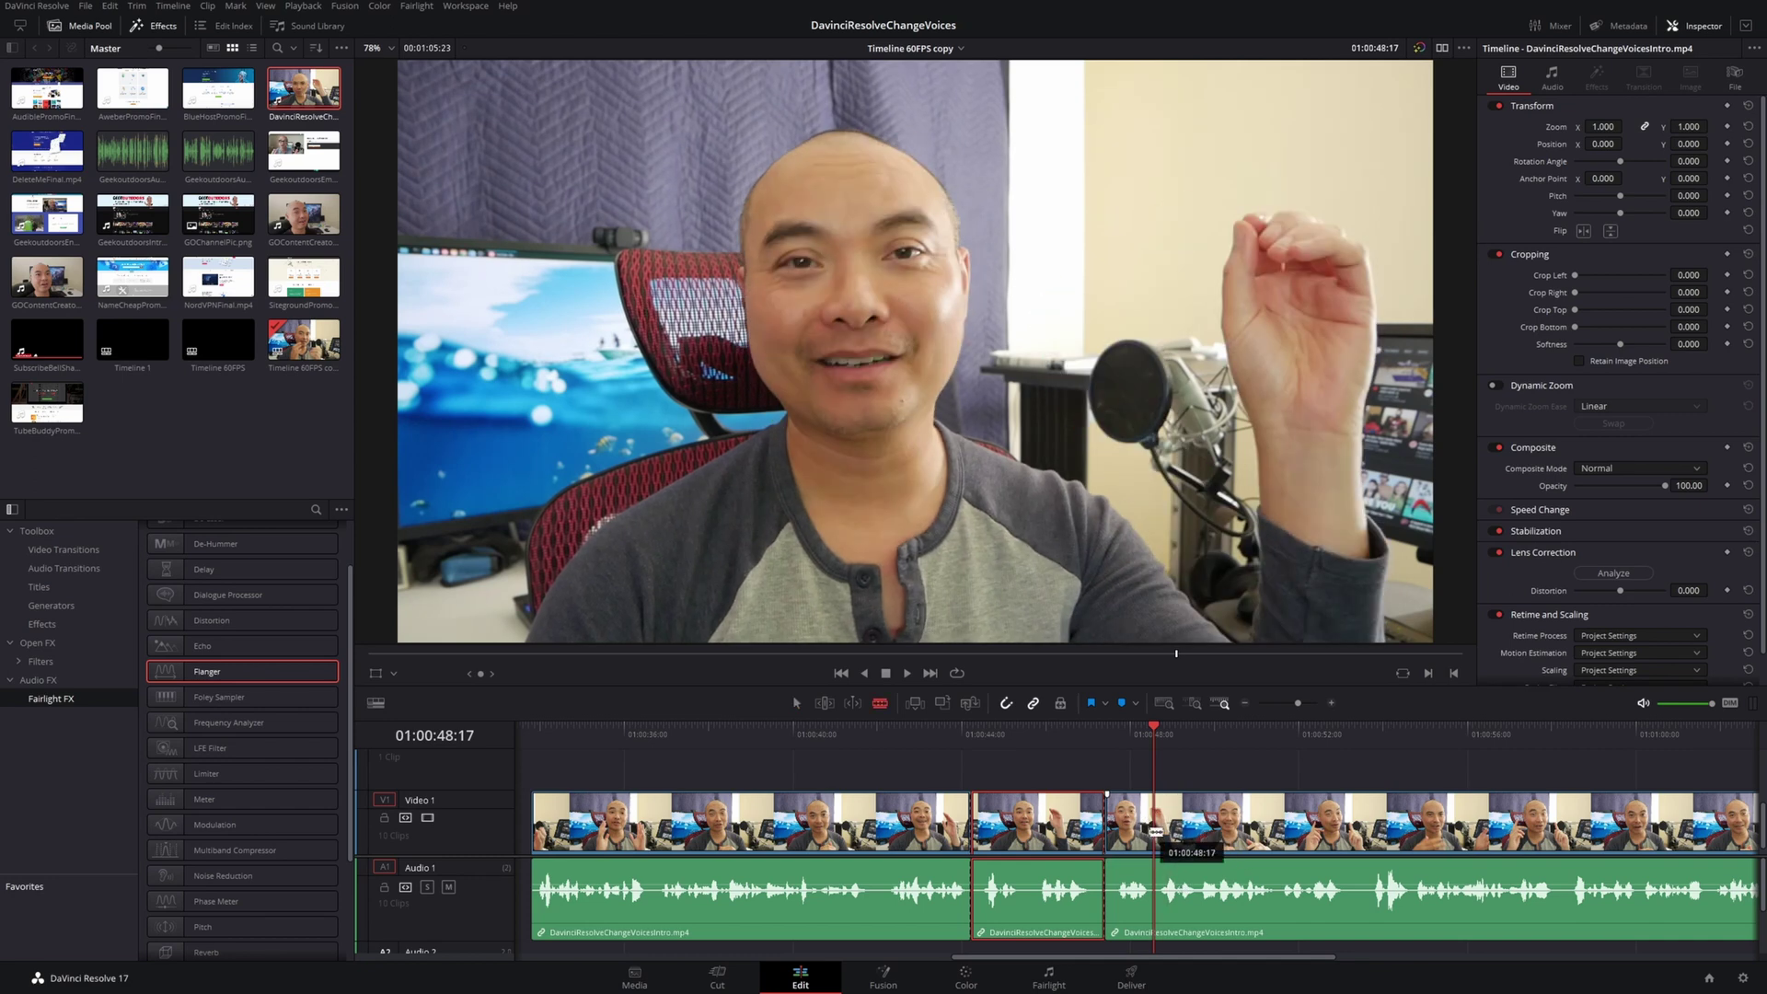
left_click(1156, 822)
Cut the clip at 01:00:53:07, 01:00:54:22 and near 01:00:59, then return to Selection mode
key("space")
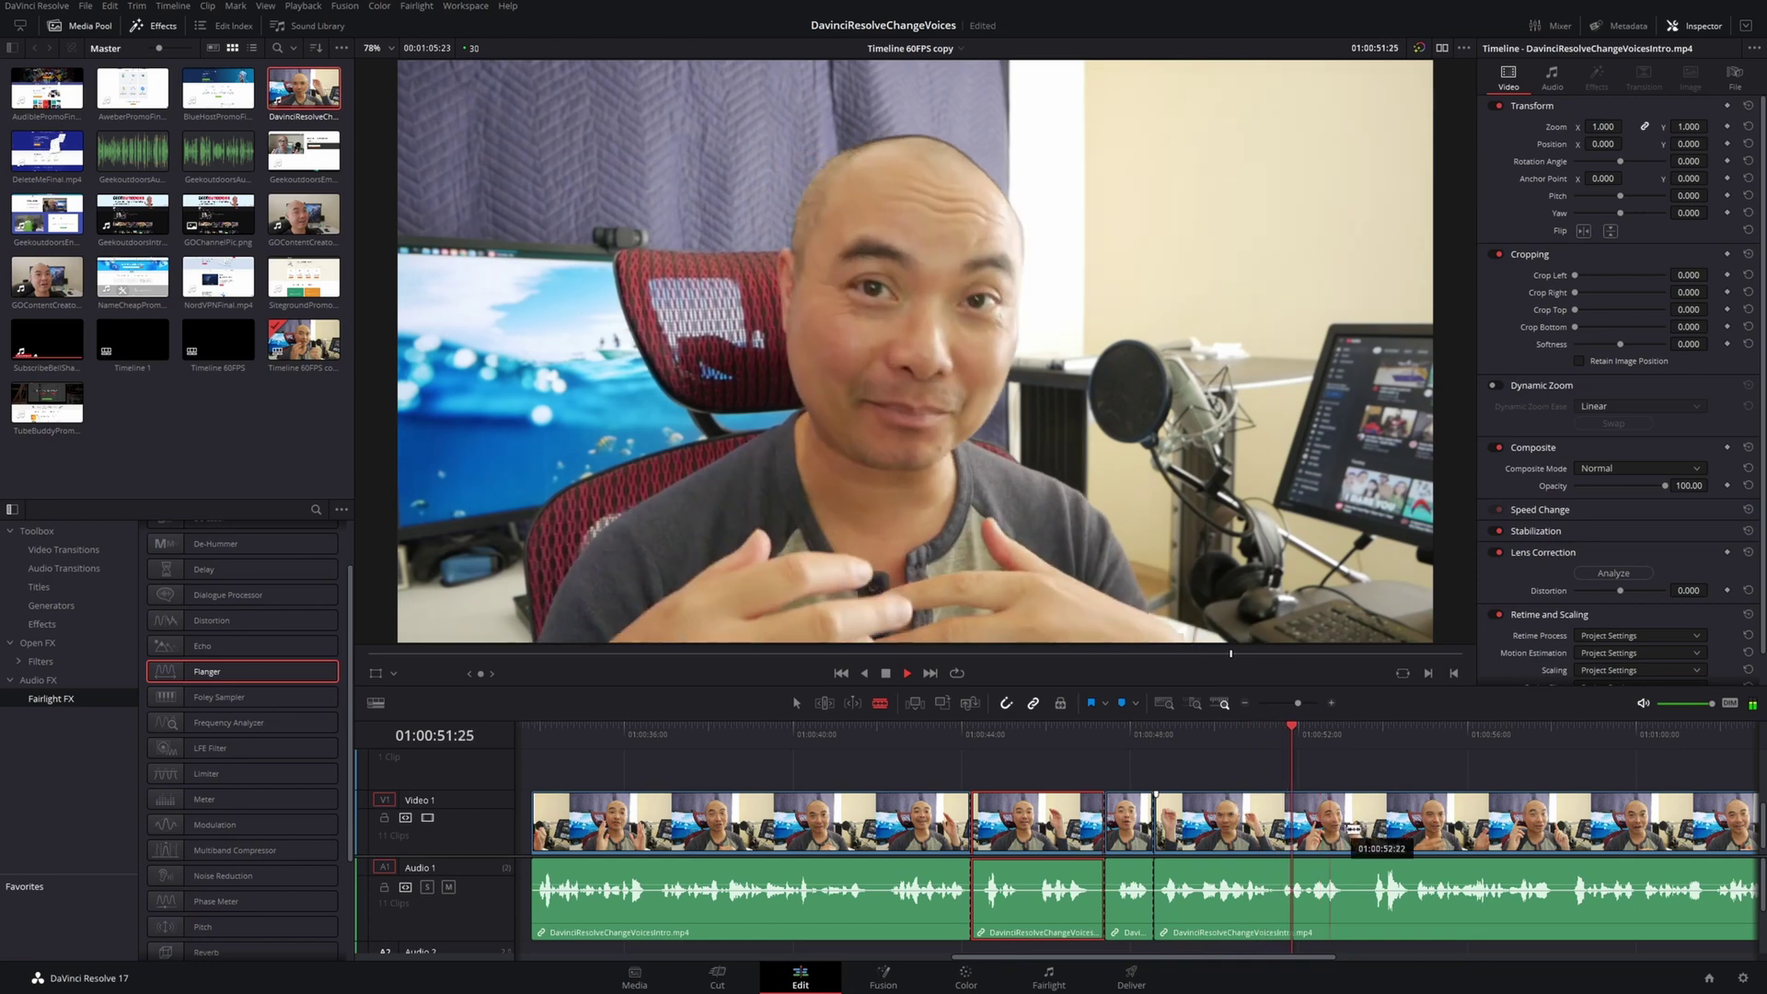
key("space")
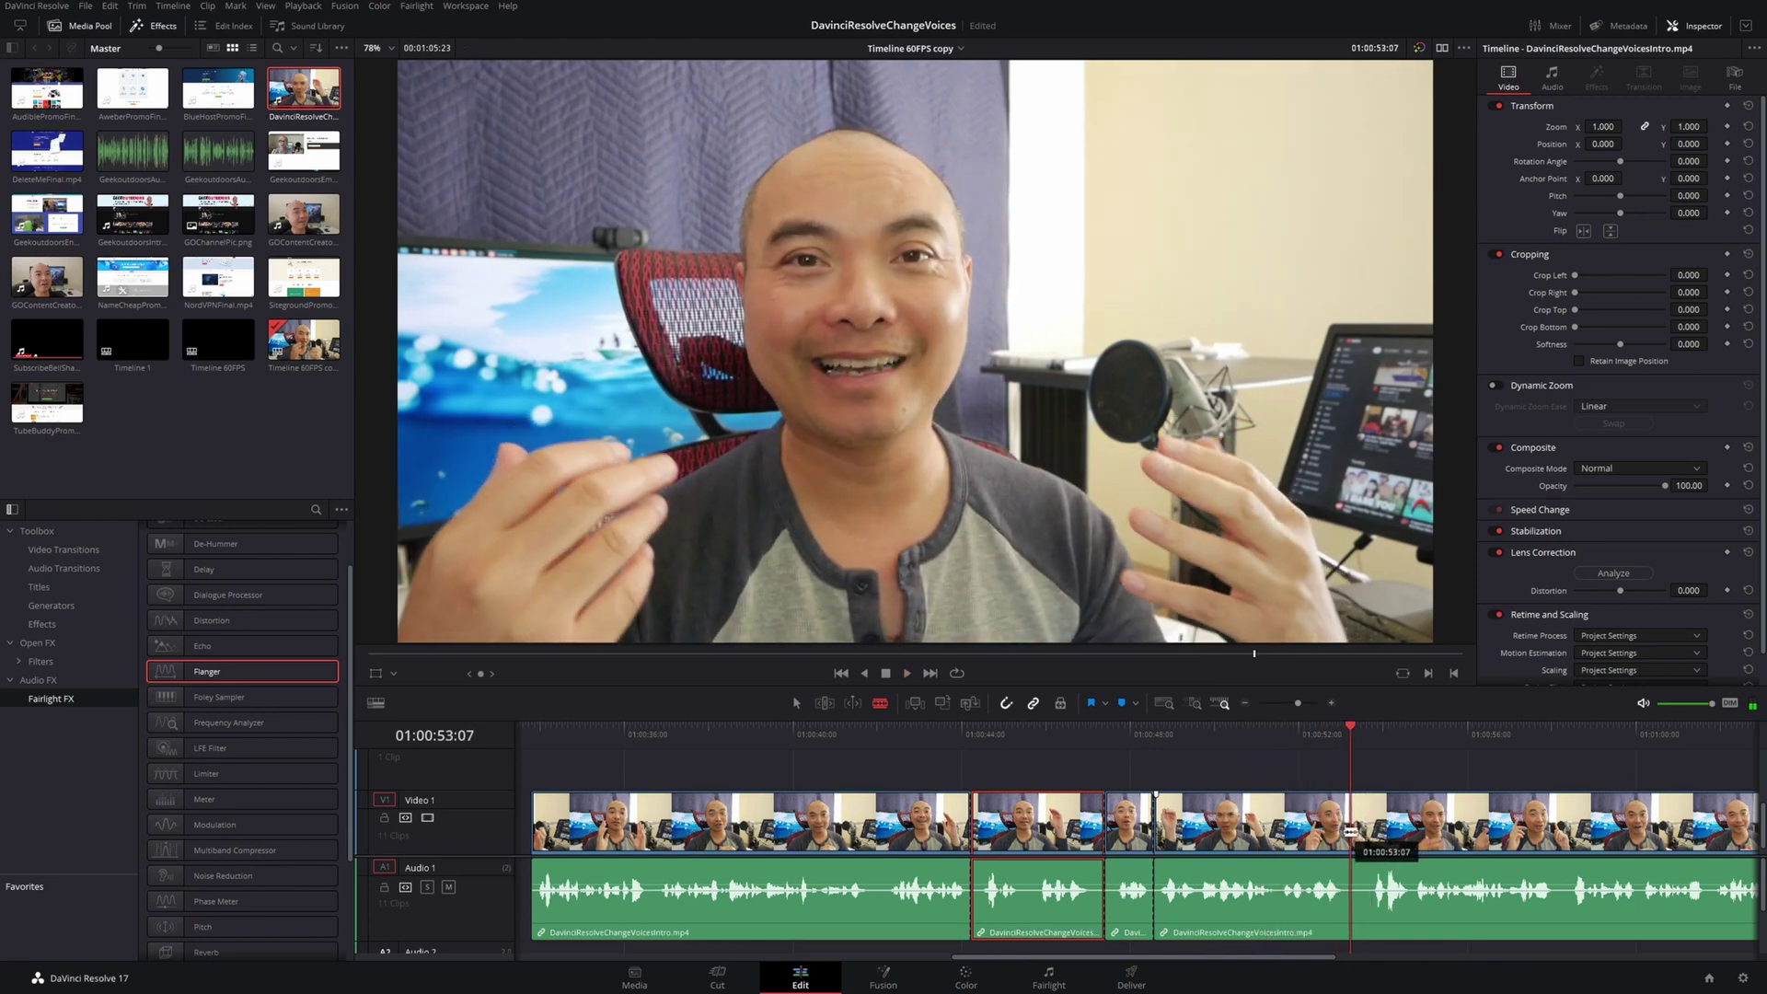
left_click(1352, 833)
key("space")
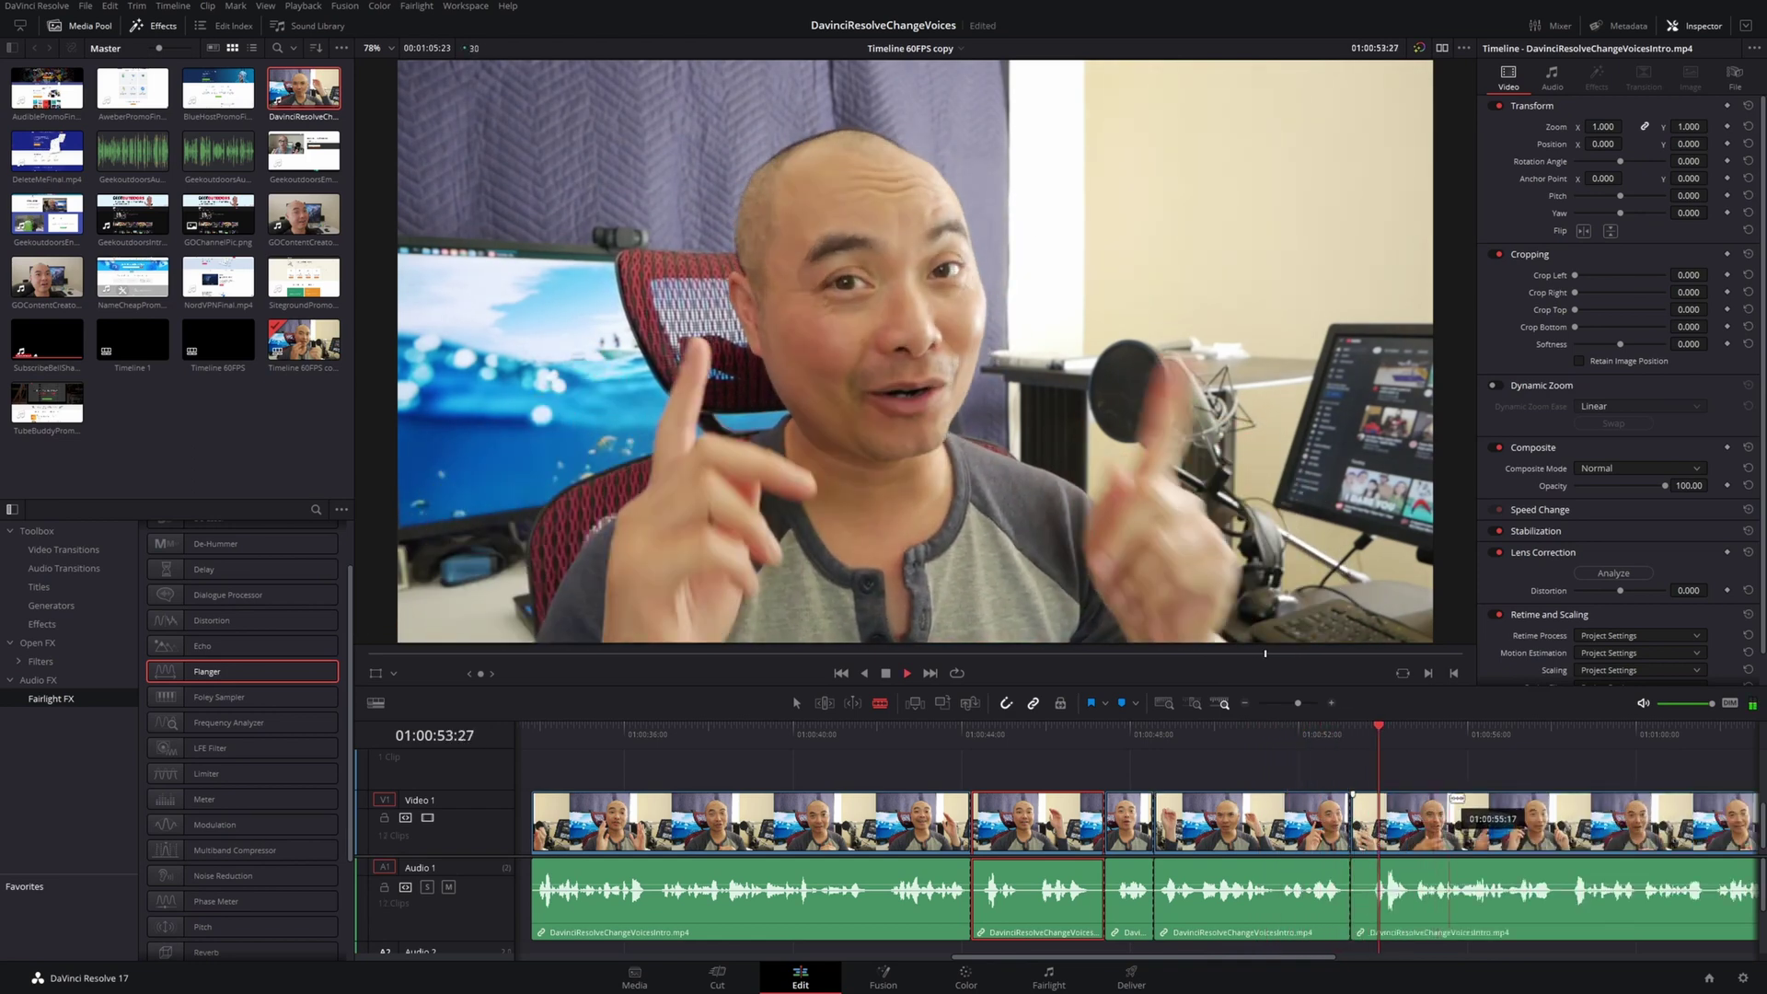
key("space")
left_click(1414, 828)
key("space")
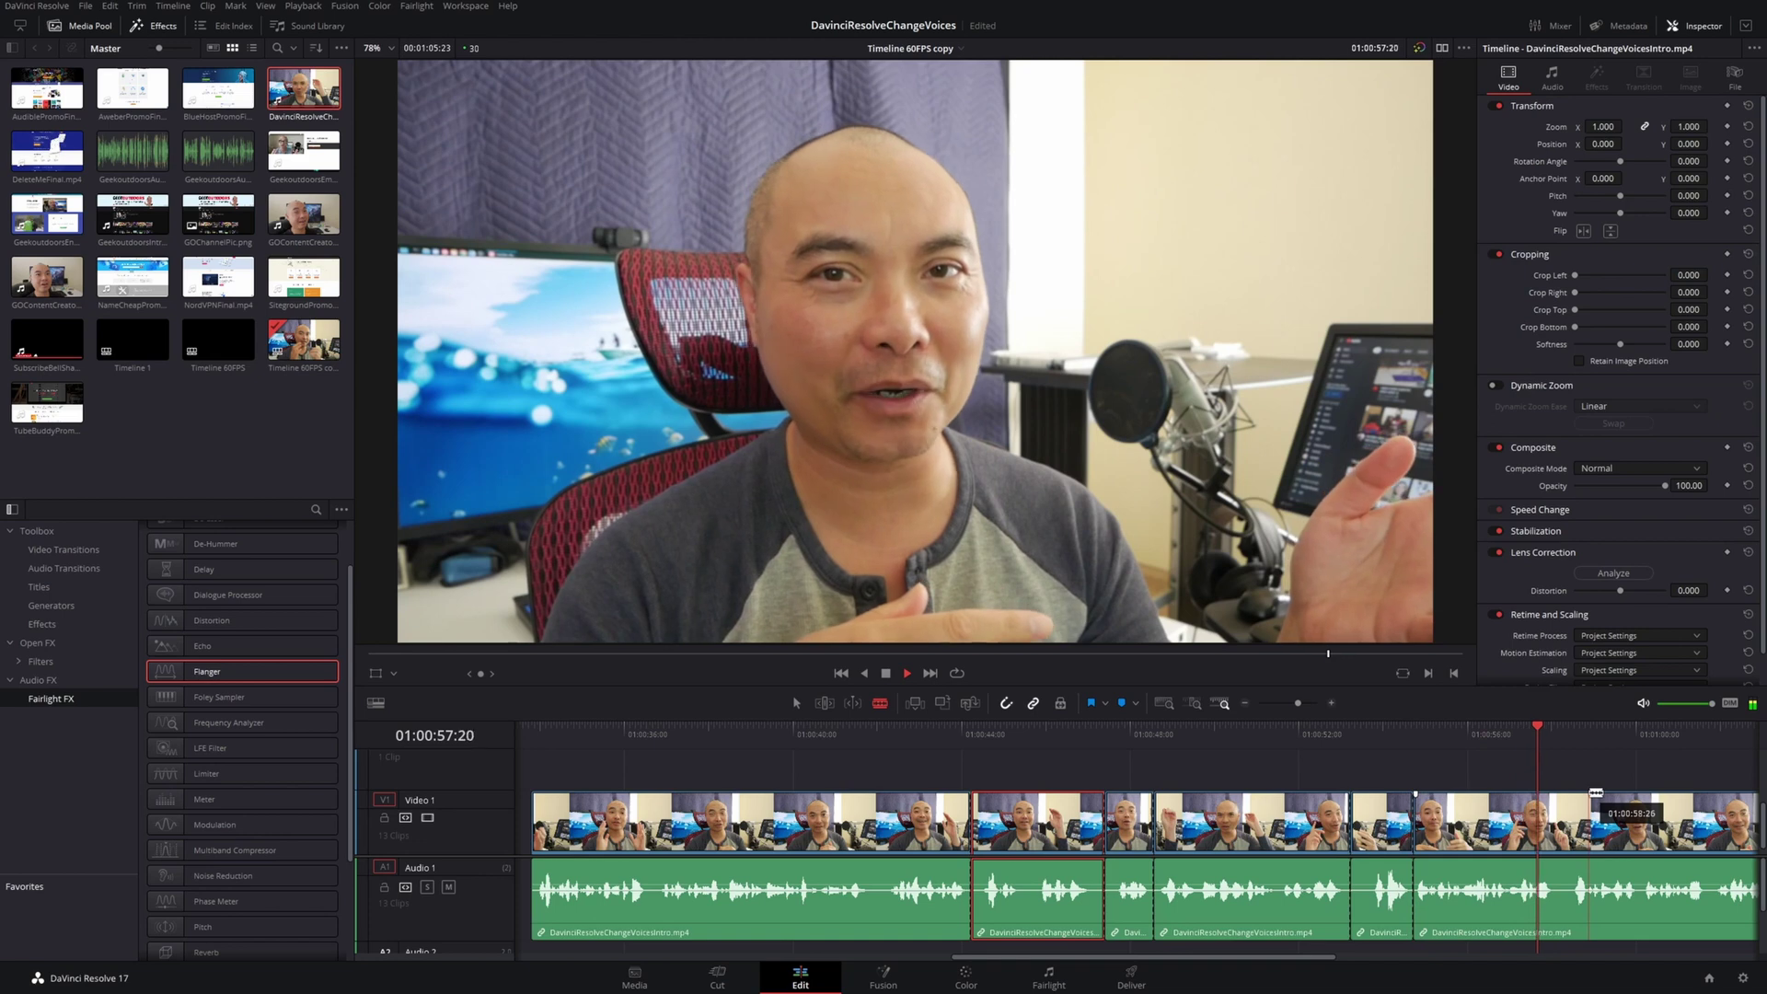
left_click(1595, 792)
key("space")
key("a")
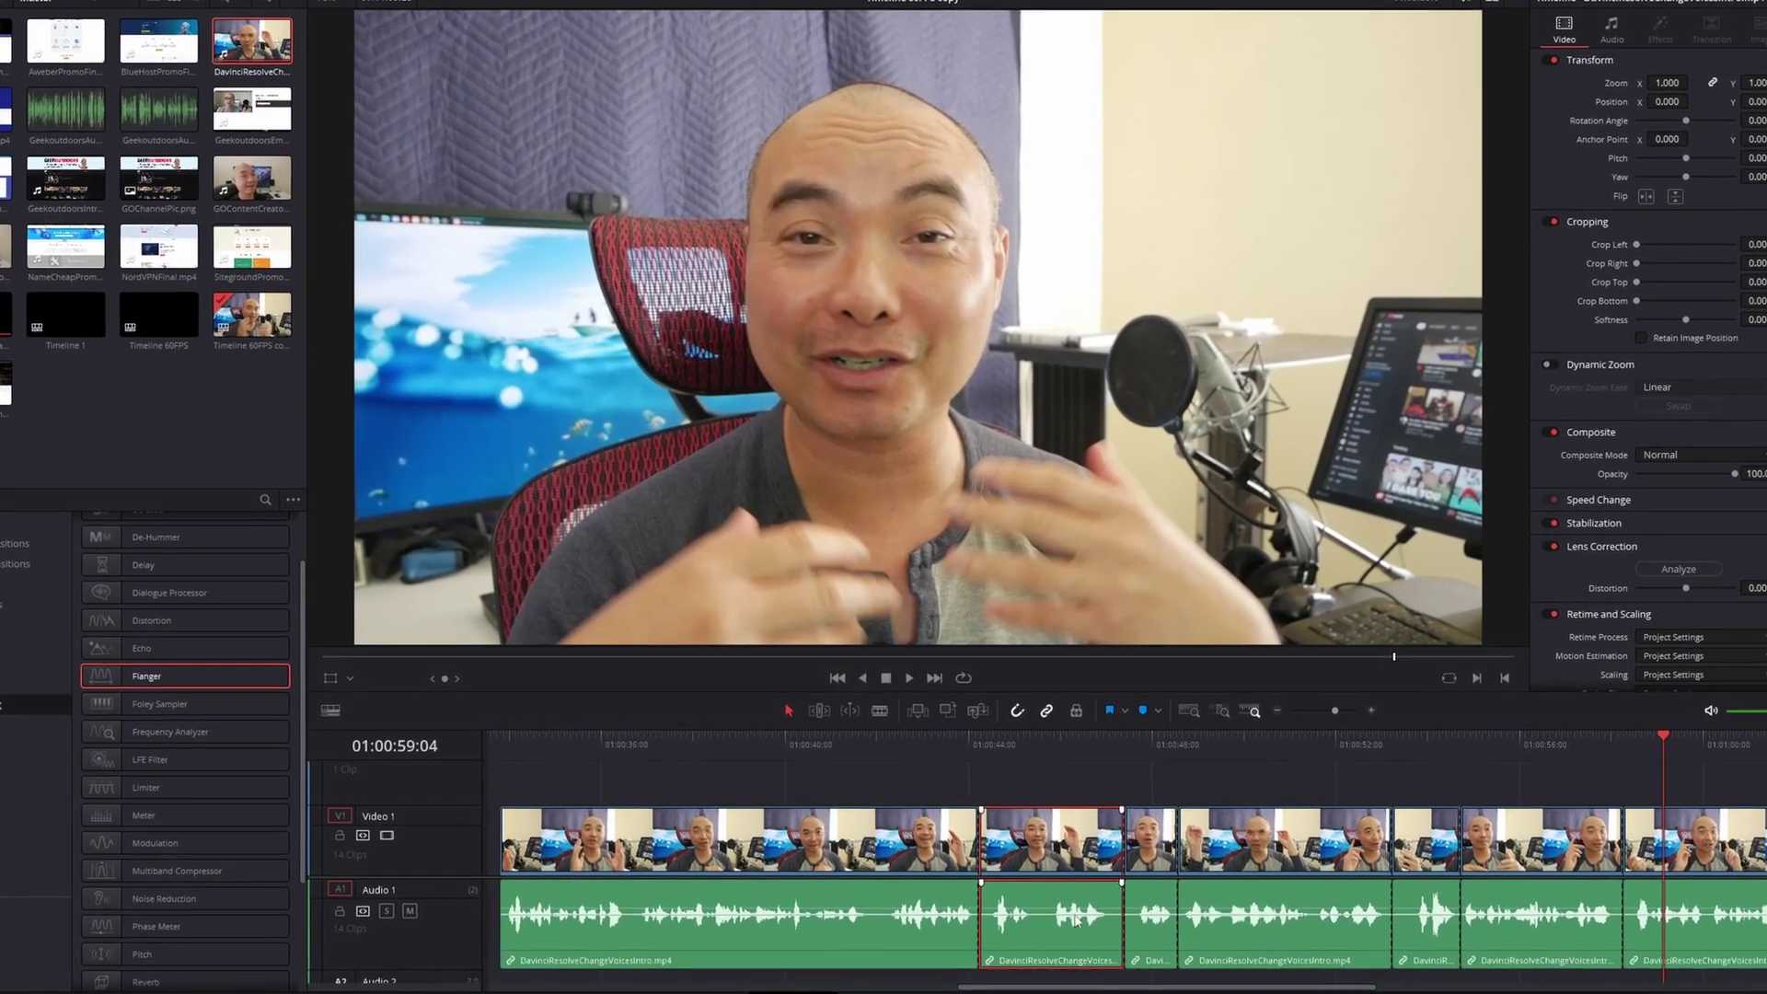
Rename the first cut piece to HighVoice.mp4 via Clip Attributes
right_click(1059, 936)
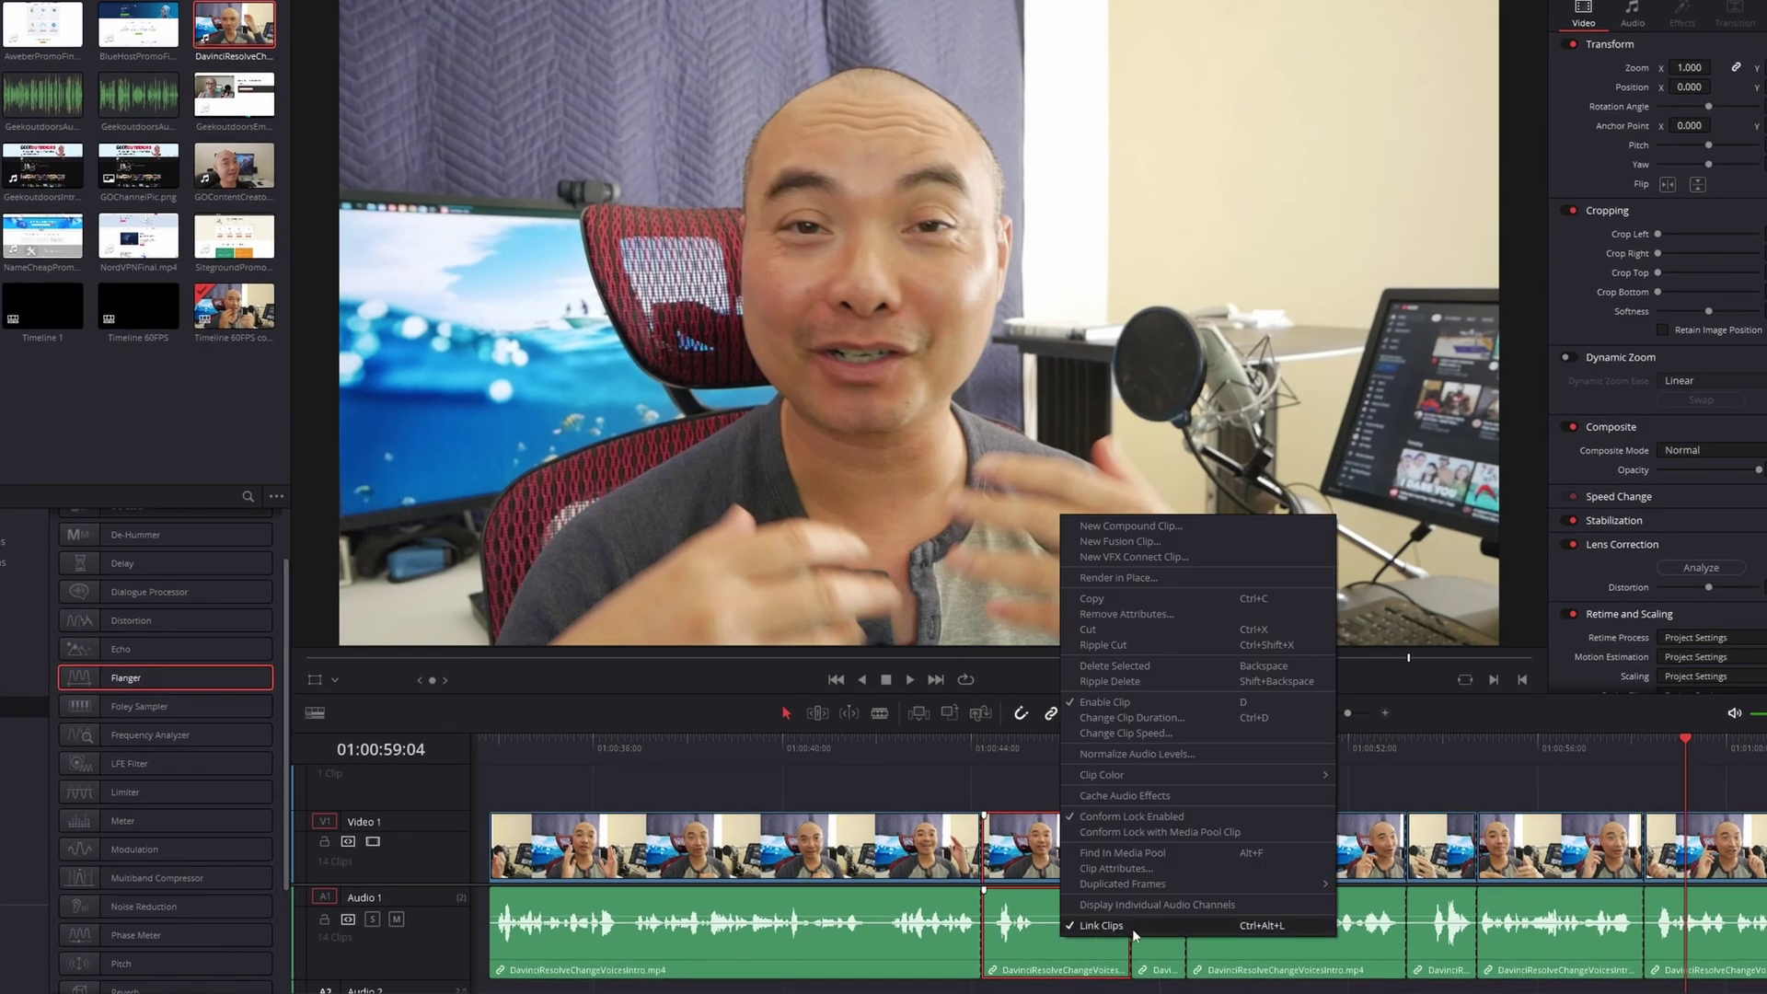
left_click(1134, 865)
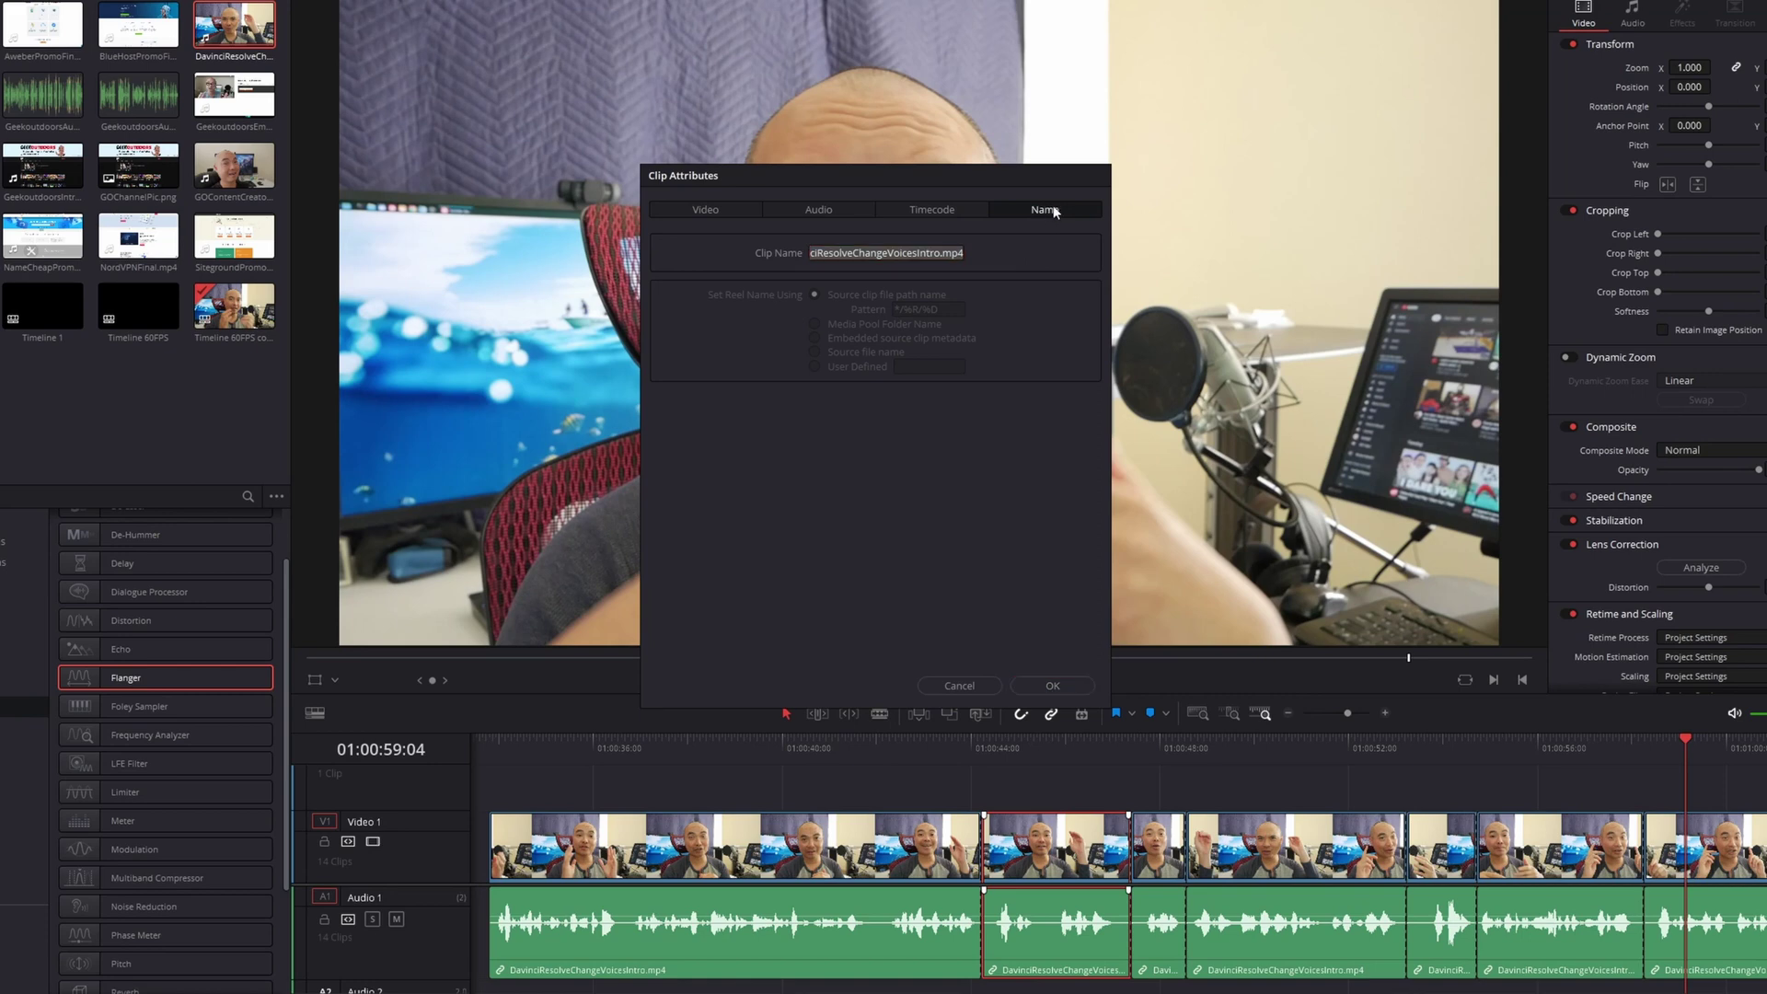
left_click_drag(939, 253, 771, 255)
key("BackSpace")
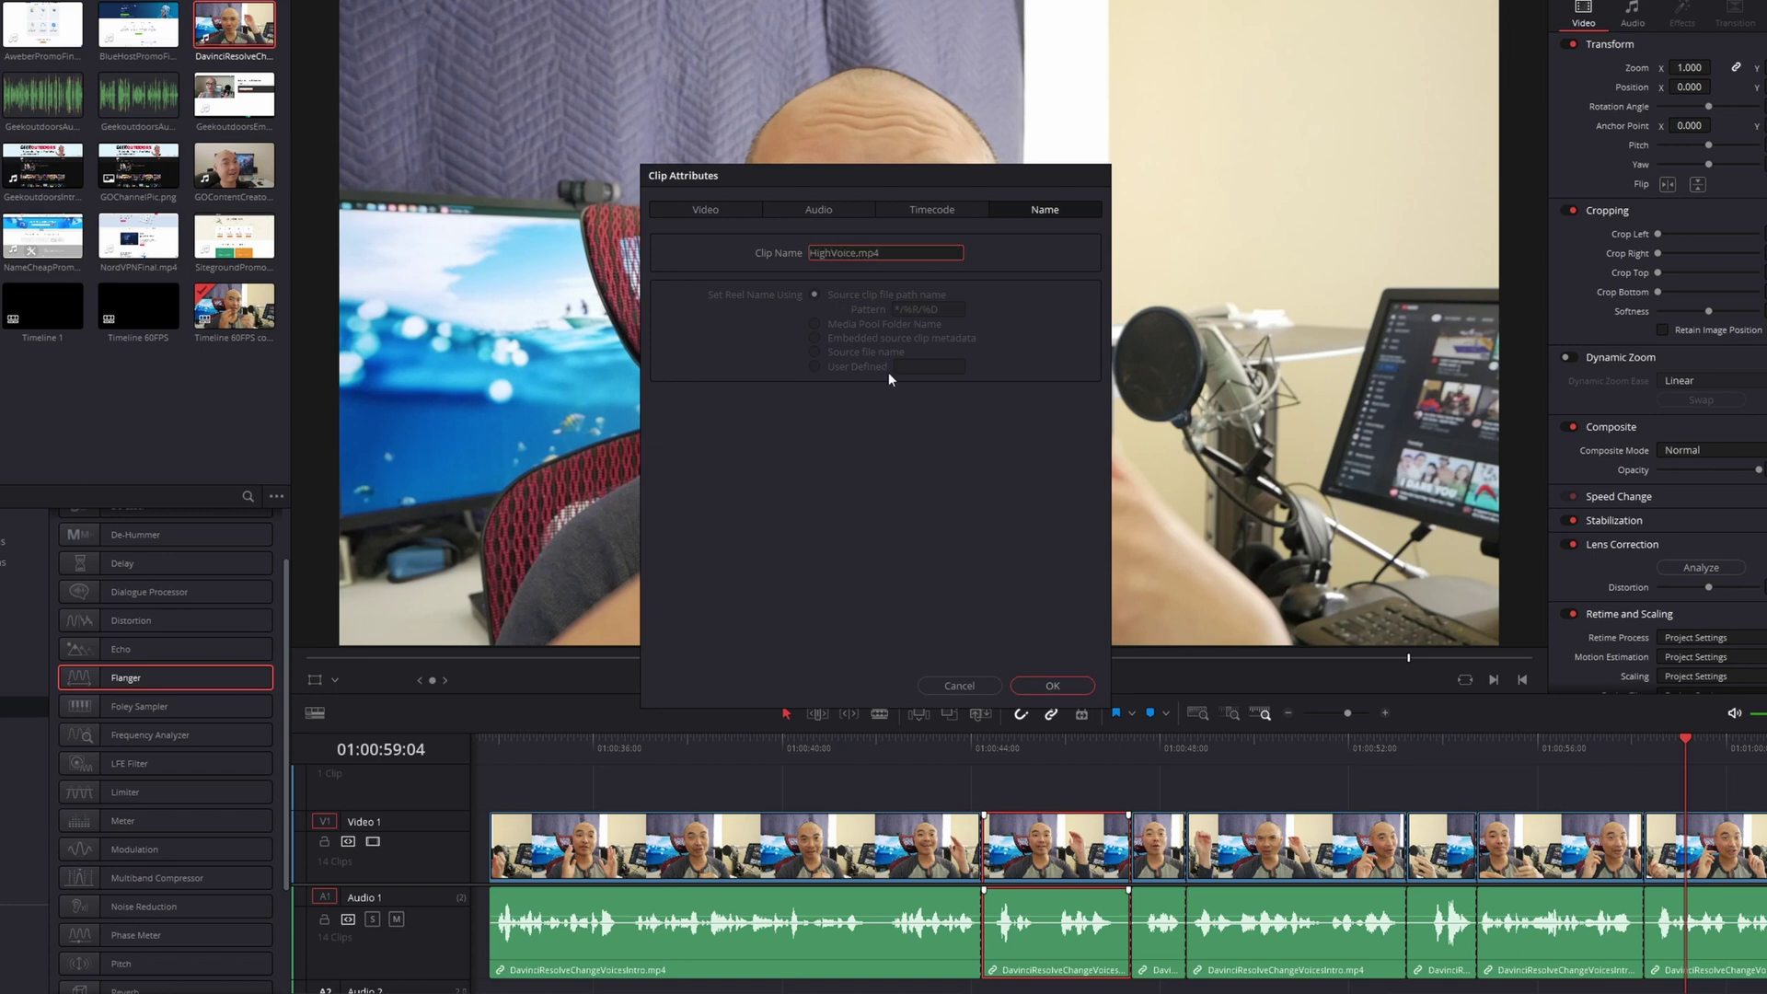
left_click(1061, 685)
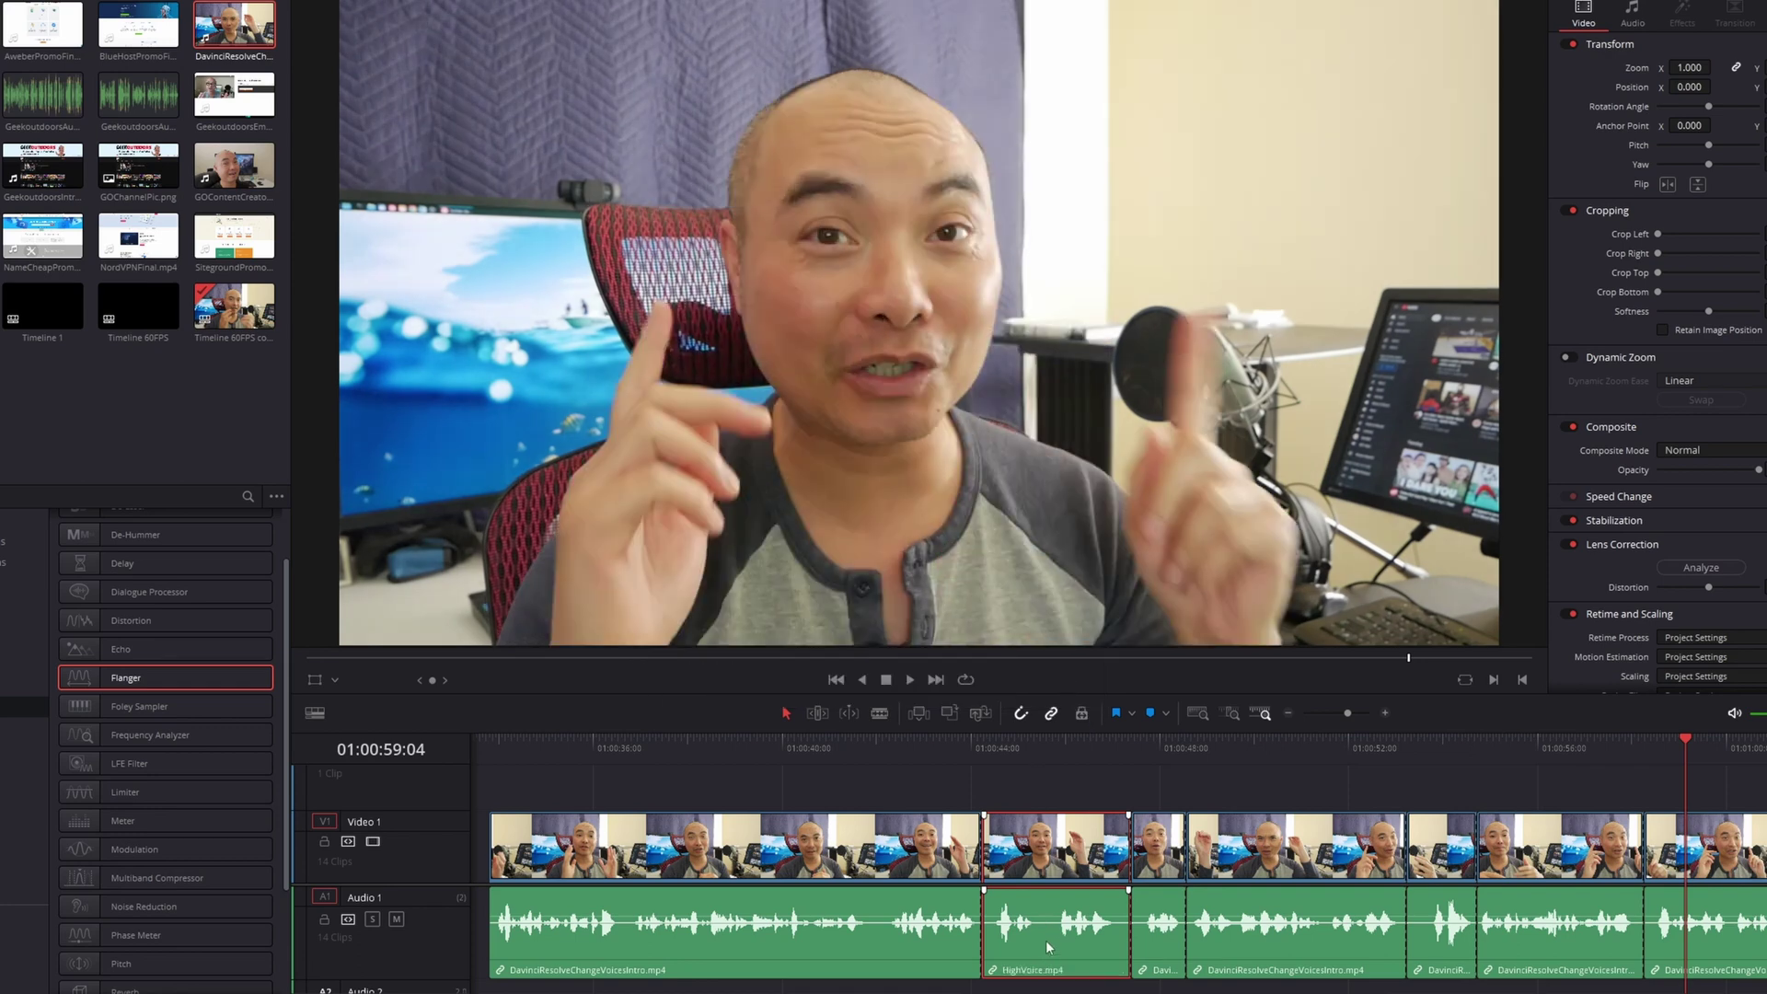
Rename the next piece to LowVoice.mp4 in Clip Attributes
left_click(1315, 926)
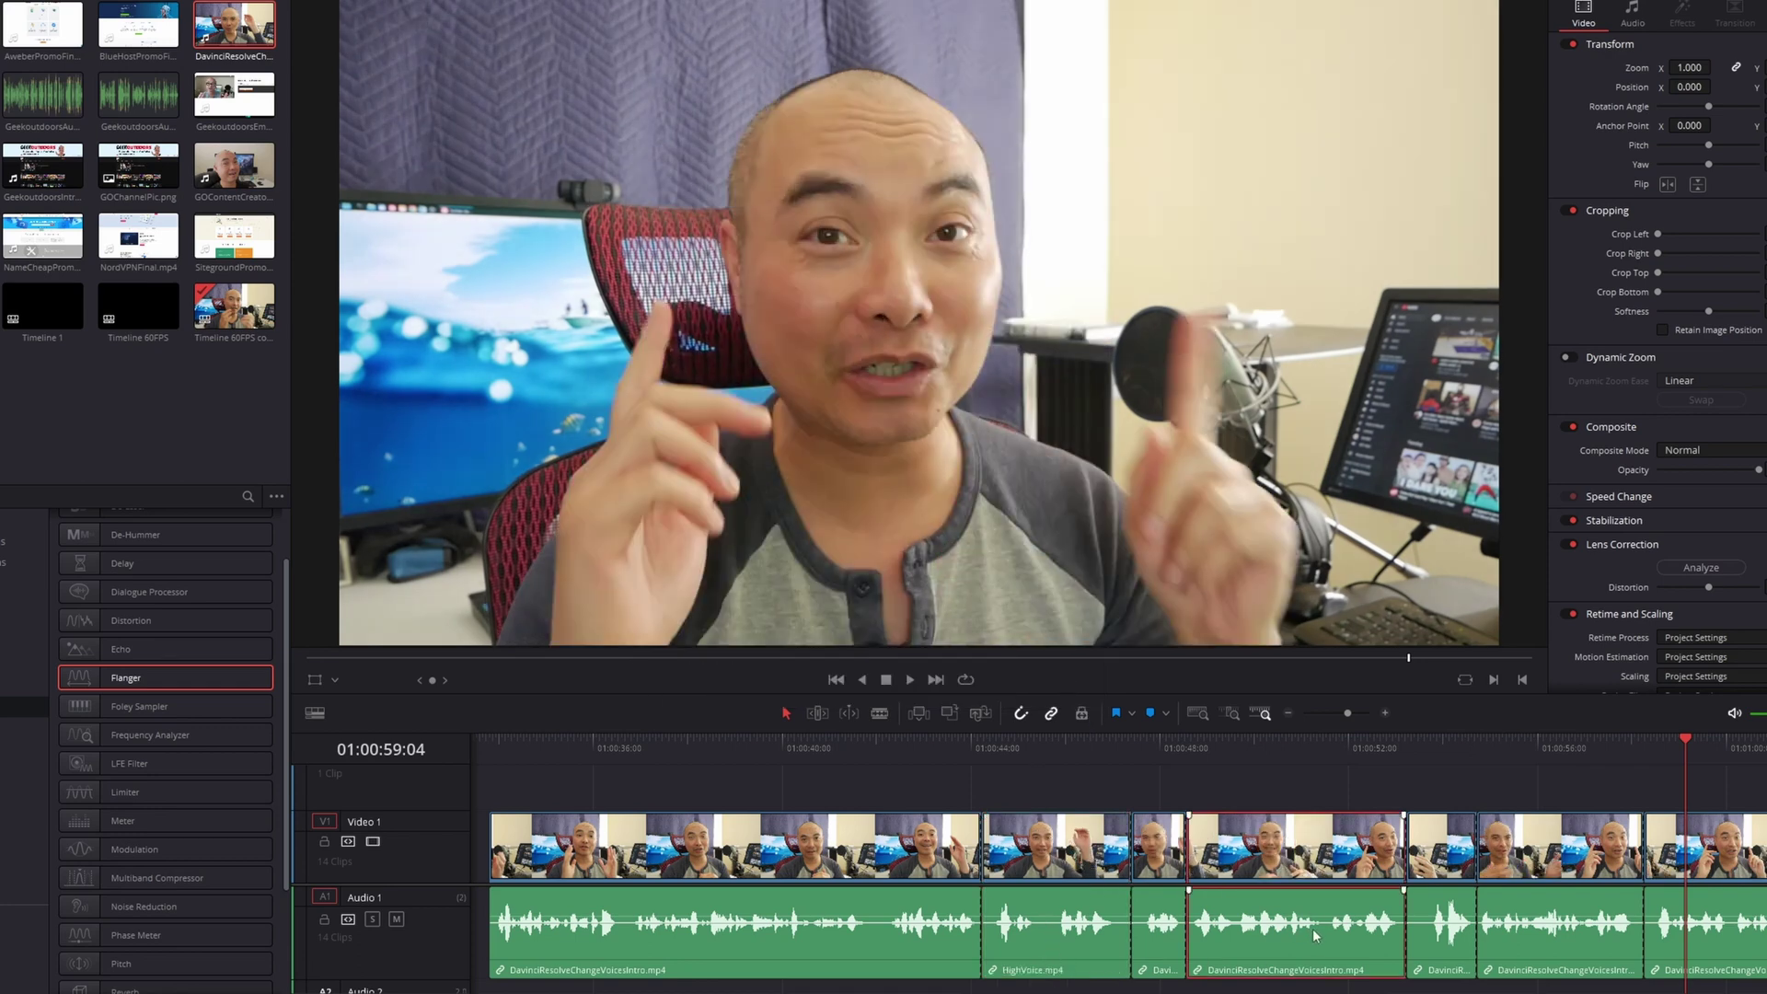
right_click(1312, 929)
left_click(1375, 862)
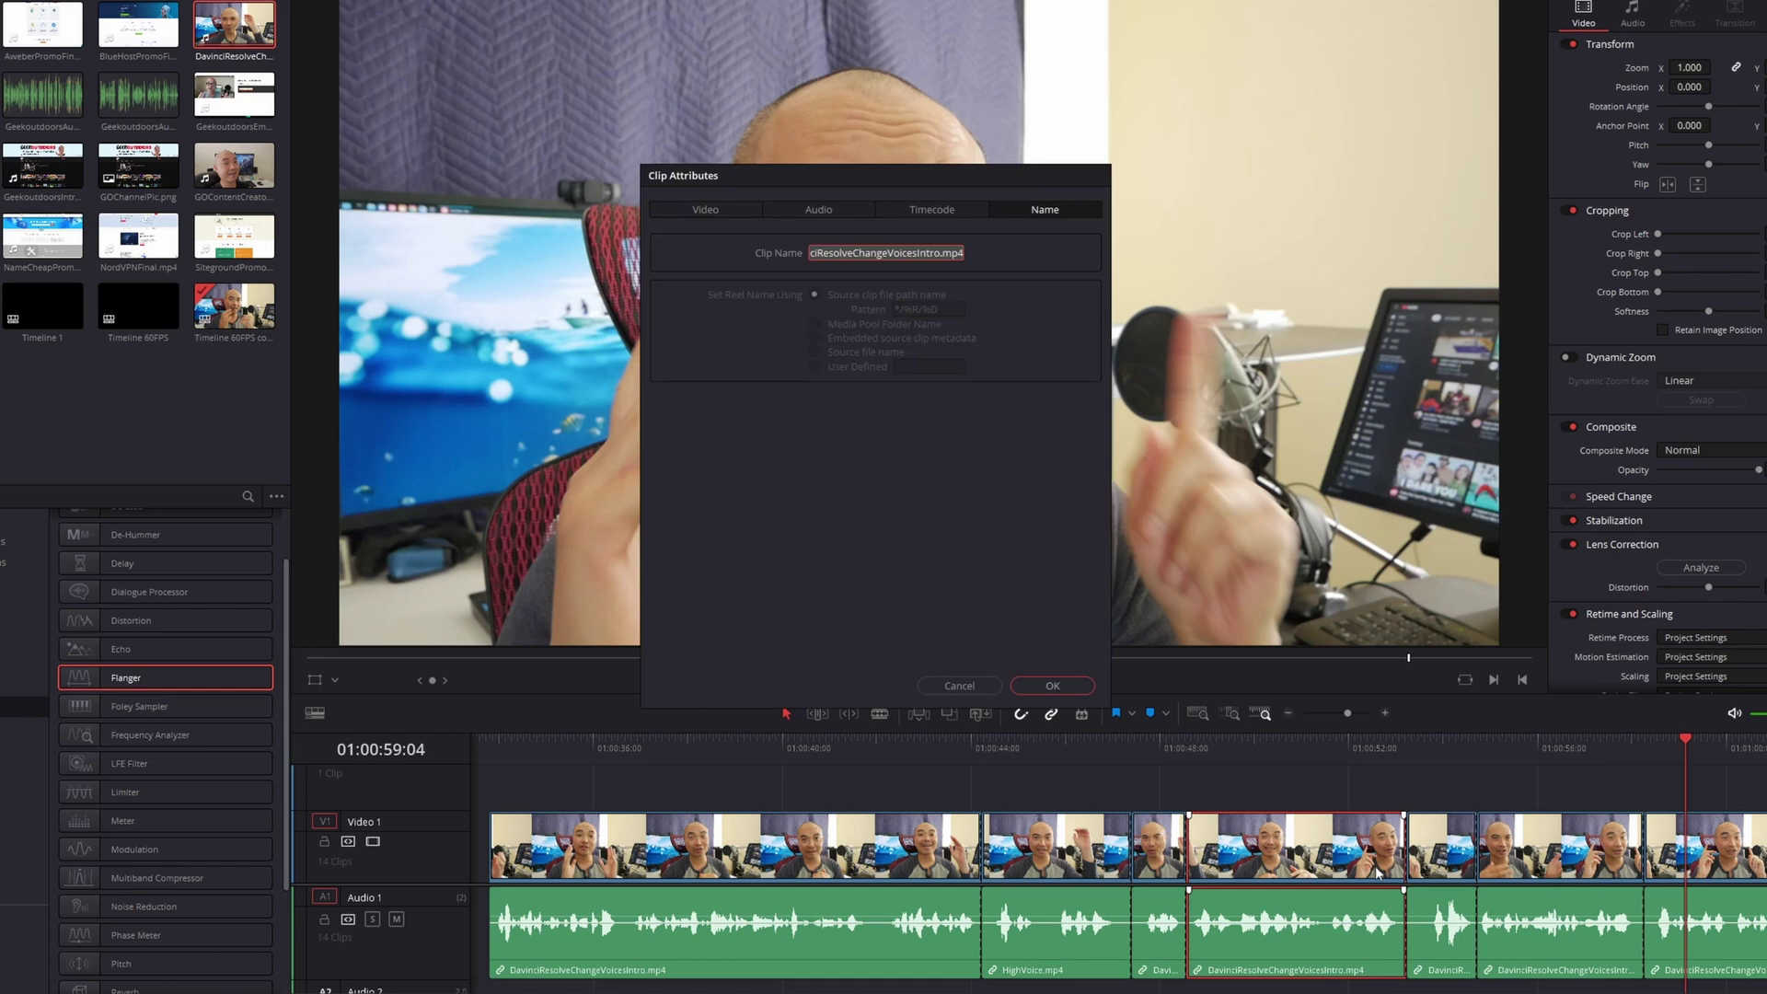
left_click(931, 251)
left_click_drag(941, 252, 759, 252)
type("LowVoice")
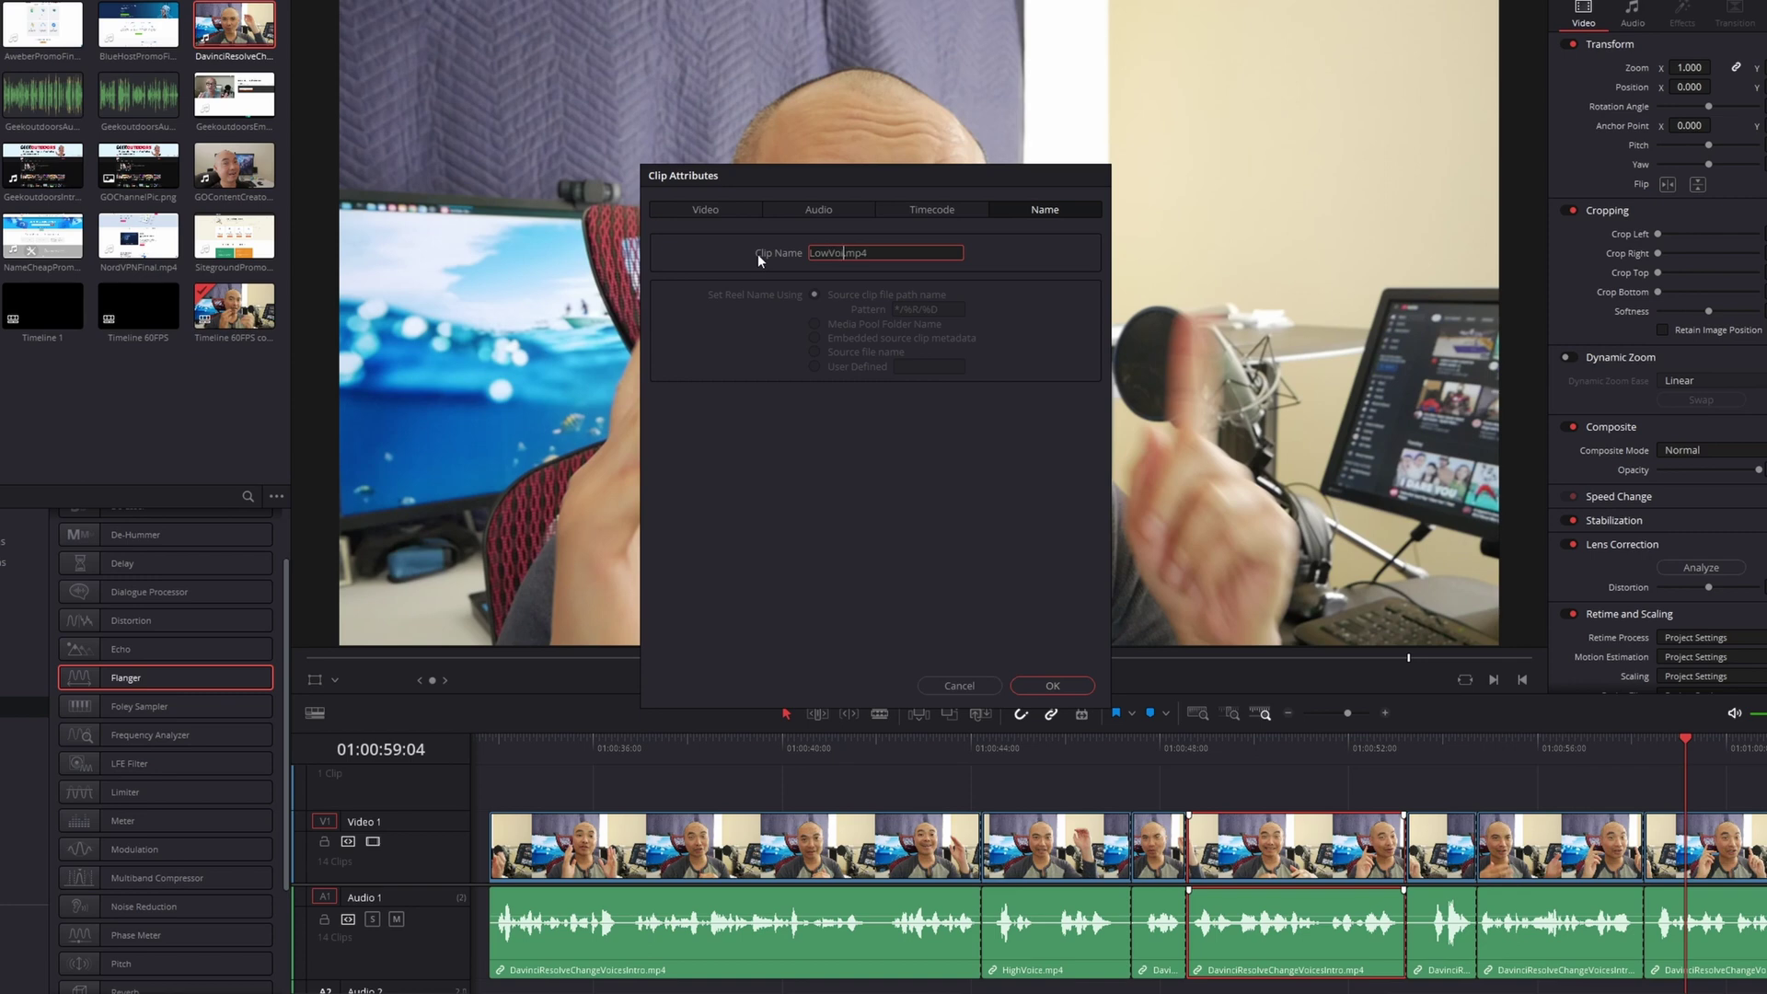
left_click(1053, 685)
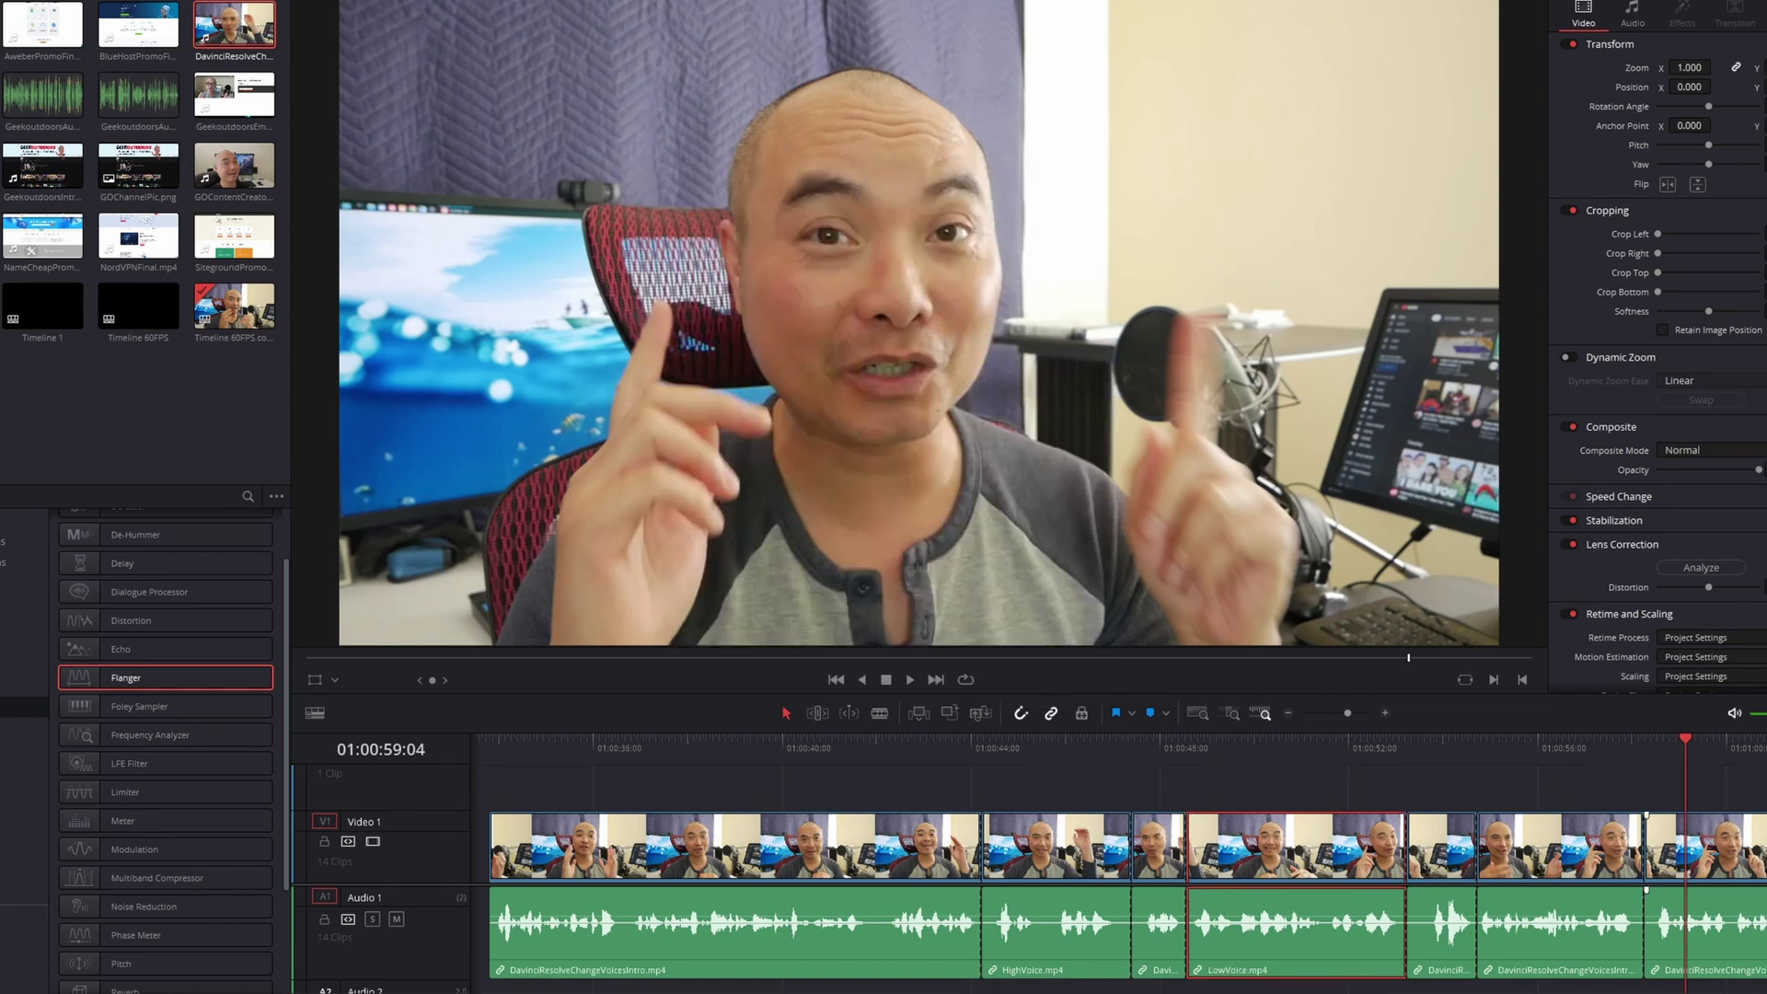
Rename the following piece to WeirdVoice.mp4 in Clip Attributes
left_click(1615, 930)
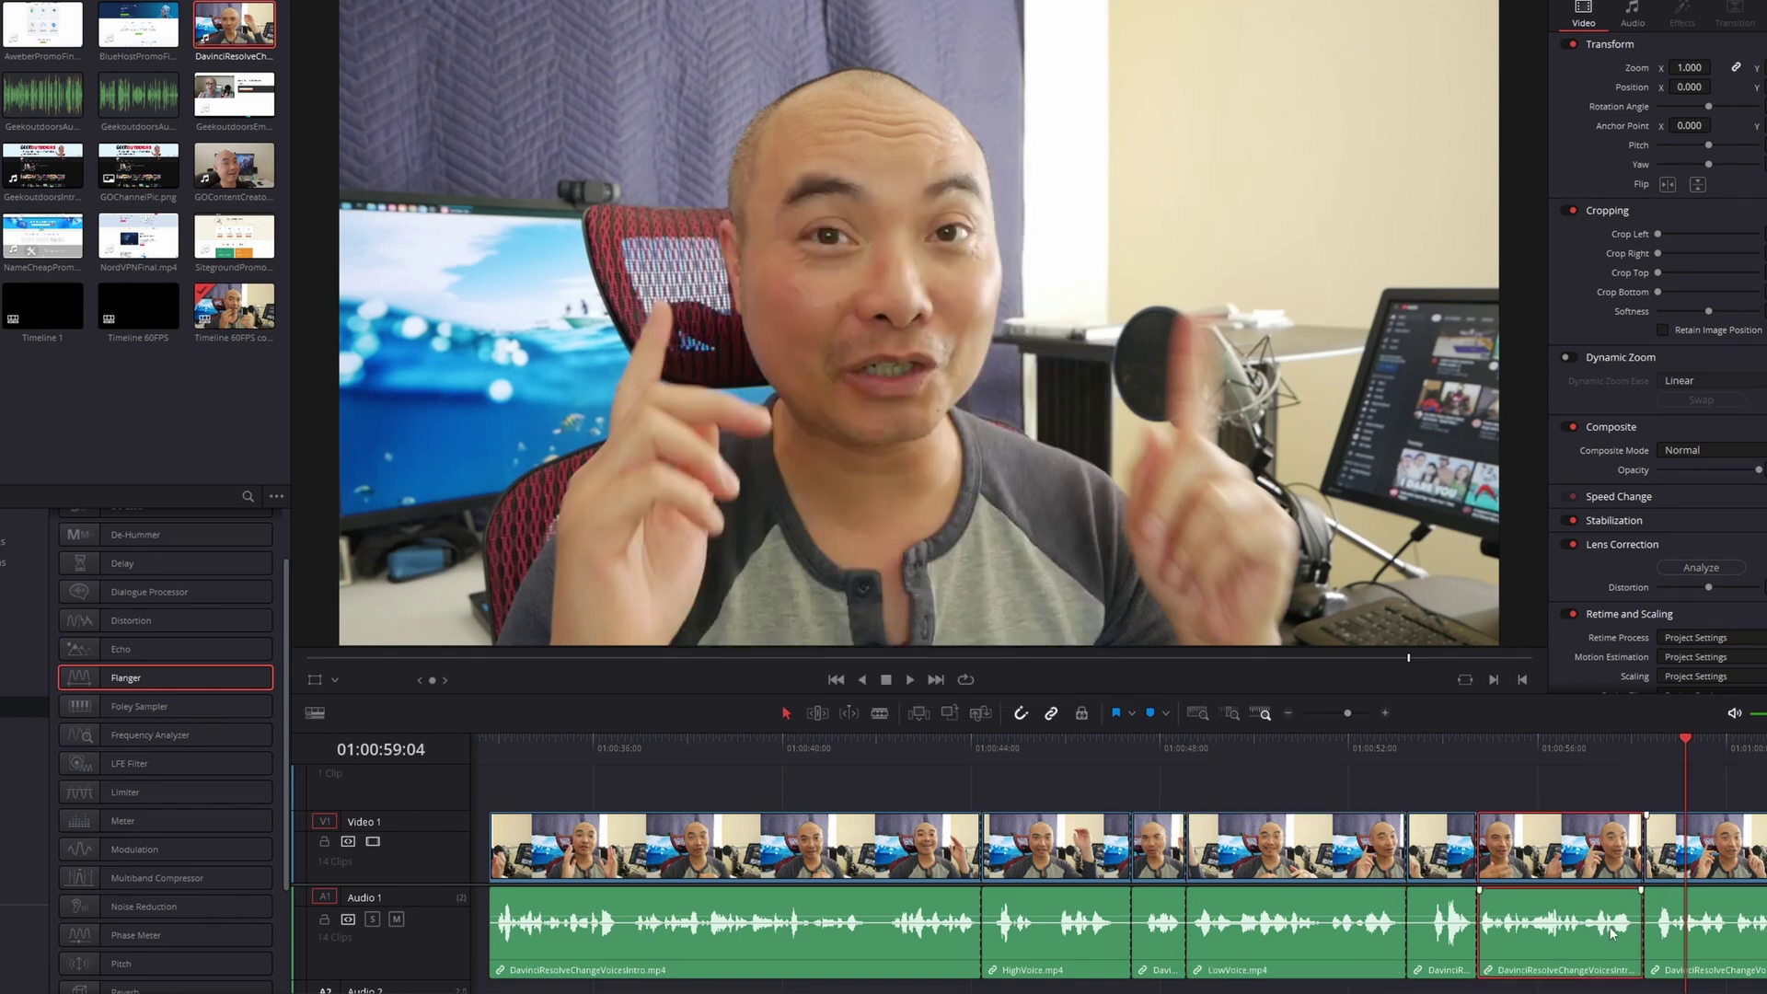
right_click(1565, 934)
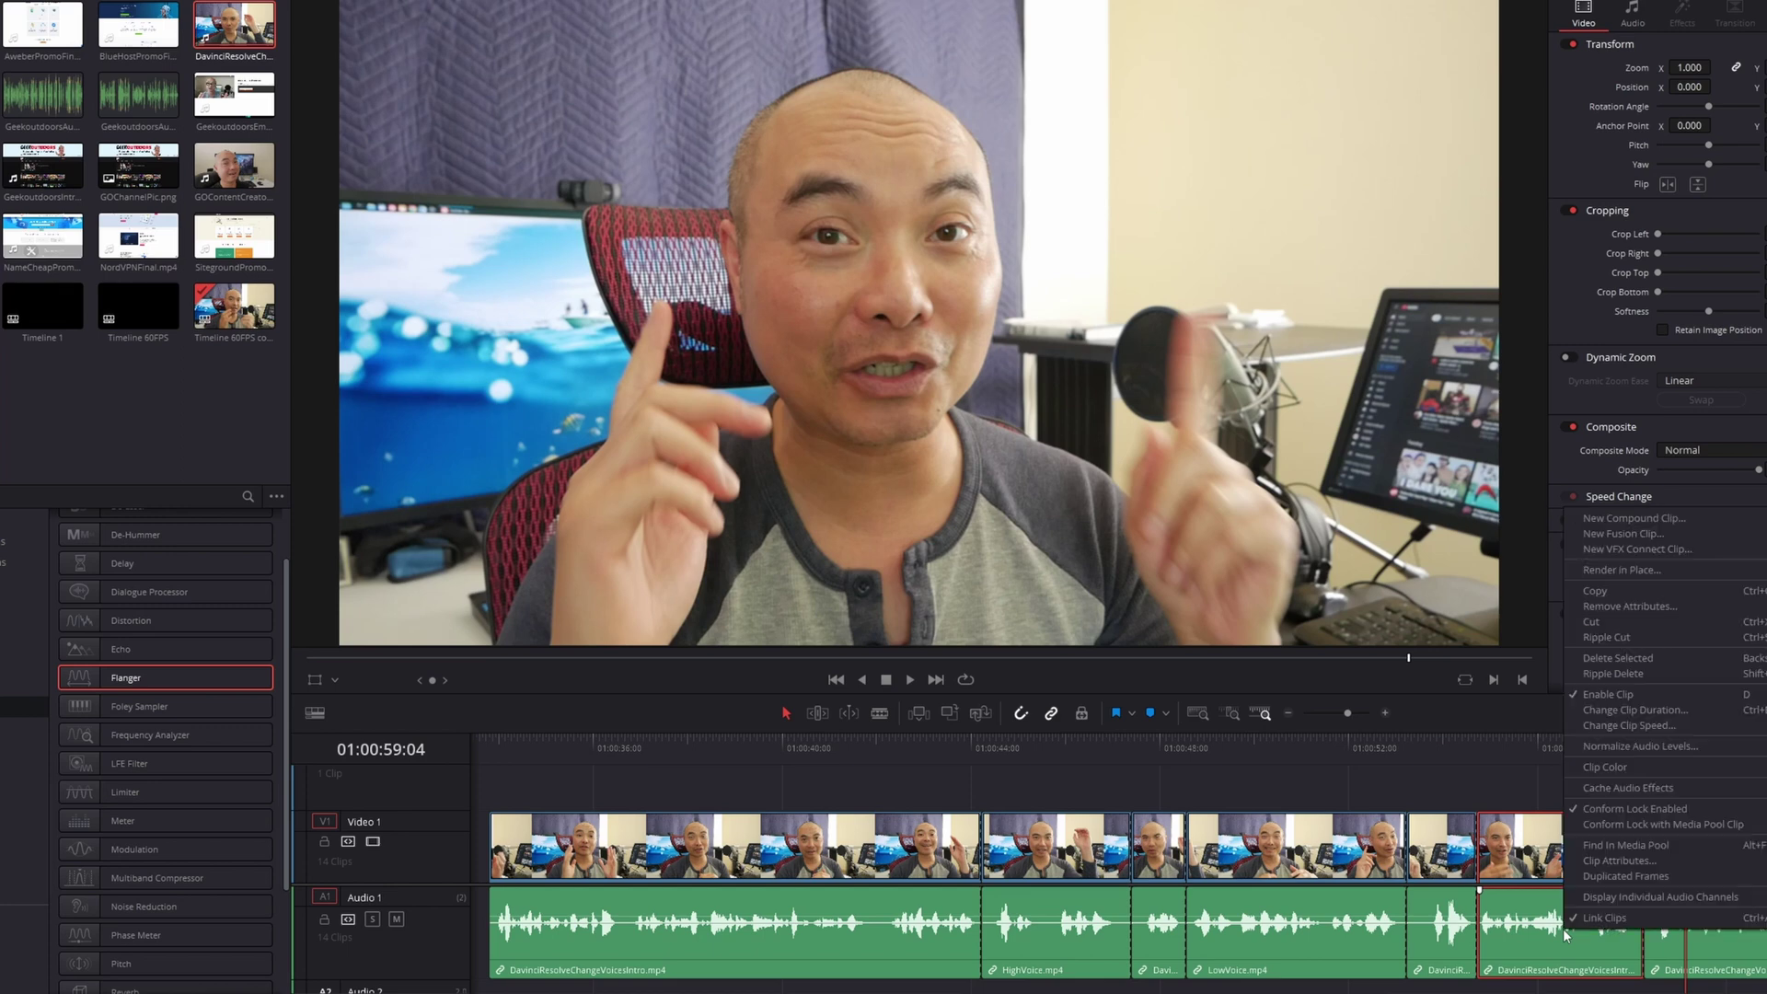
left_click(1612, 861)
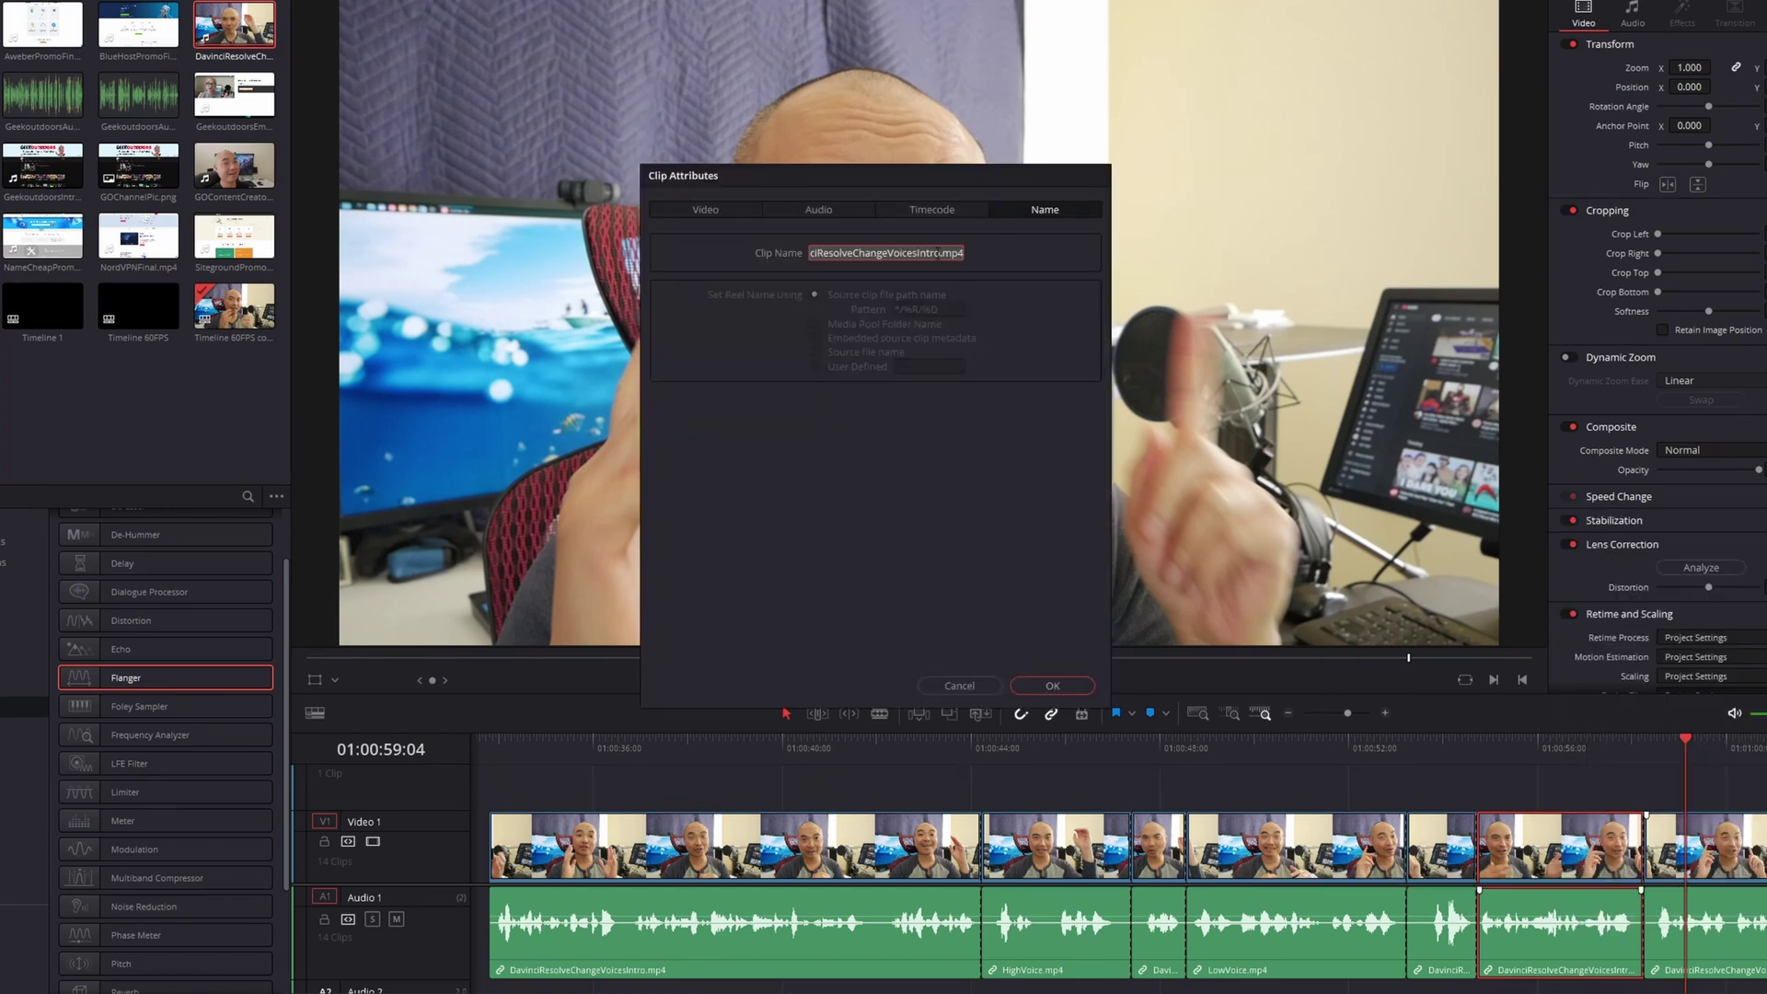
left_click(939, 252)
key("shift+Left")
key("shift+Left")
key("shift+Left")
key("shift+Left")
key("shift+Left")
key("shift+Left")
key("shift+Left")
key("shift+Left")
key("shift+Left")
key("shift+Left")
key("shift+Left")
key("shift+Left")
key("shift+Left")
key("shift+Left")
key("shift+Left")
key("shift+Left")
key("shift+Left")
key("shift+Left")
key("shift+Left")
key("shift+Left")
type("WeirdVoice")
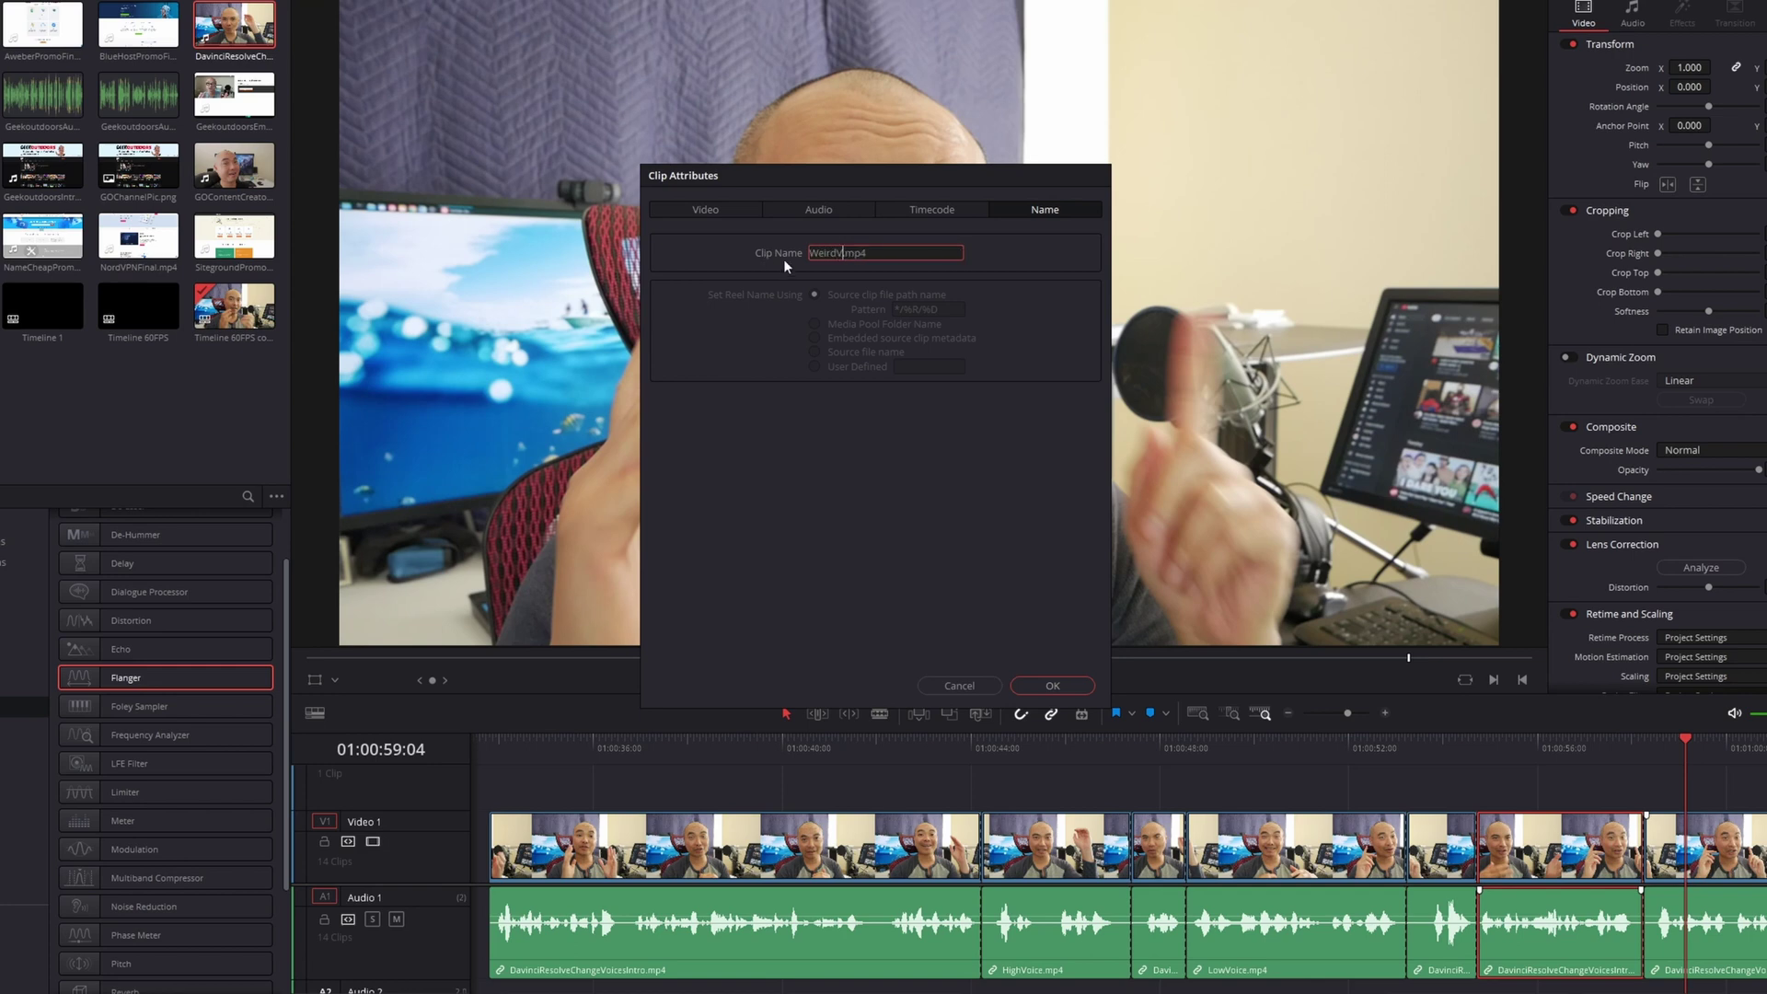
left_click(1052, 686)
Select the HighVoice clip and switch to the Fairlight page
left_click(1339, 957)
left_click(1055, 939)
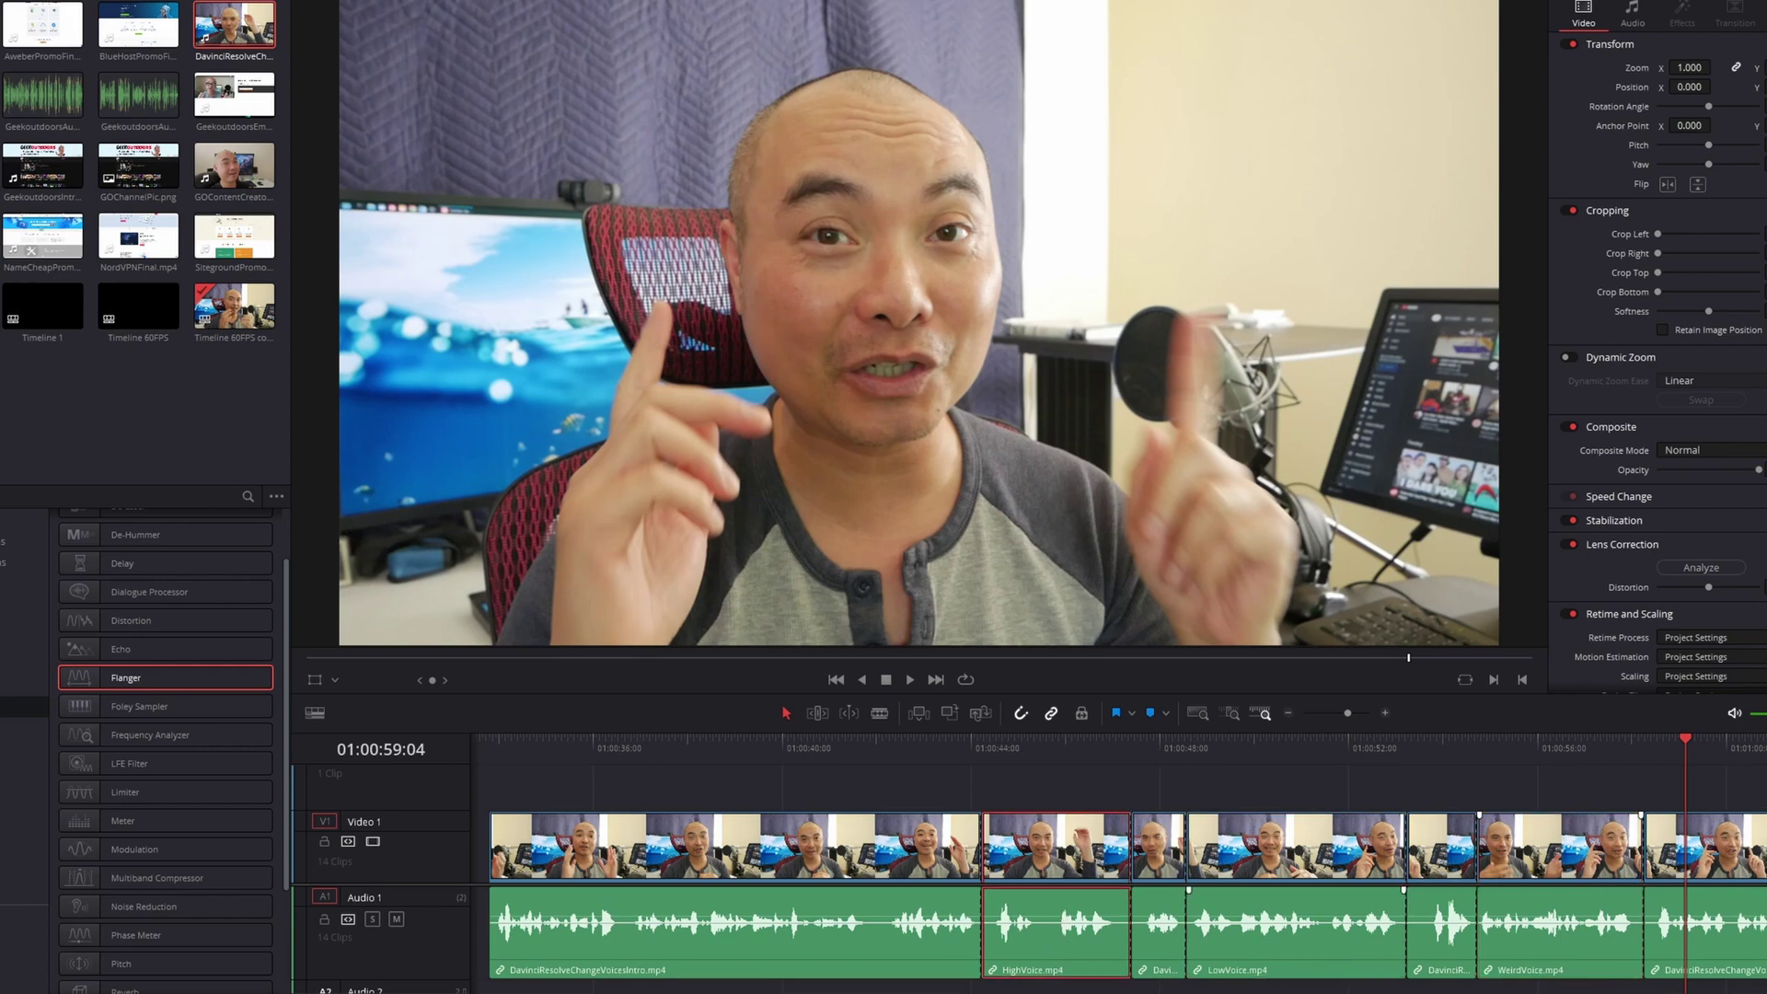
key("shift+7")
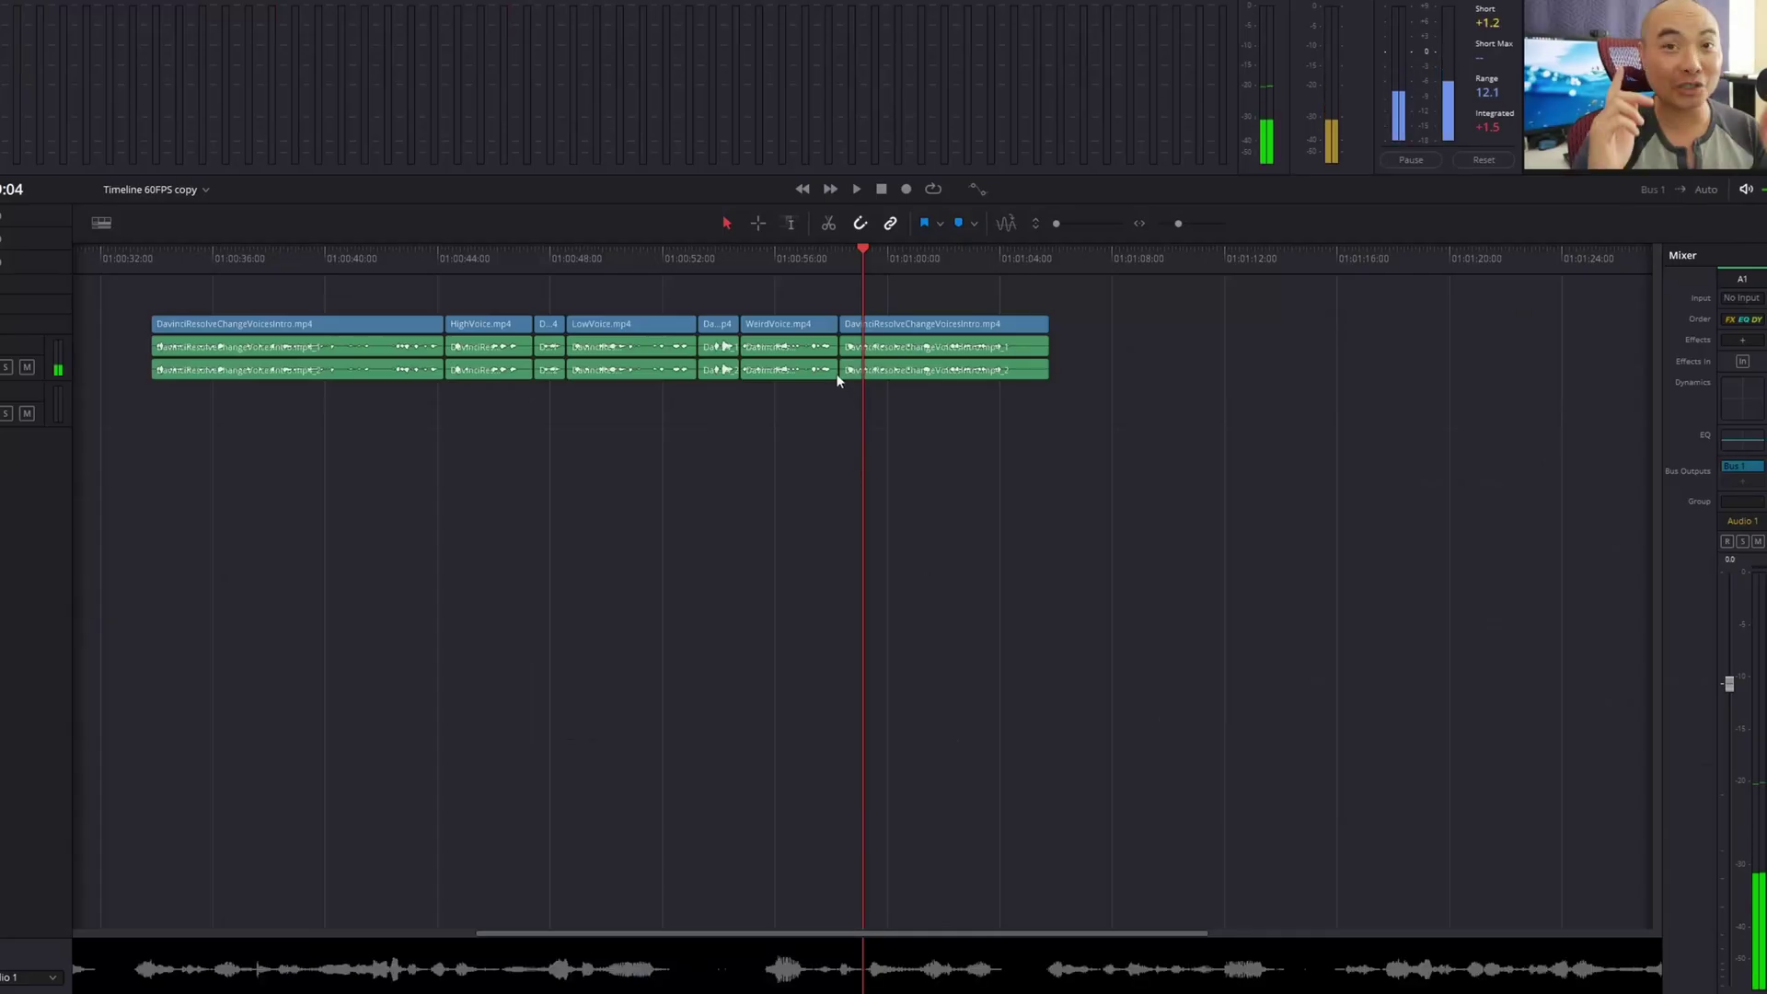
Select the WeirdVoice and LowVoice clips on the Fairlight timeline
left_click(778, 325)
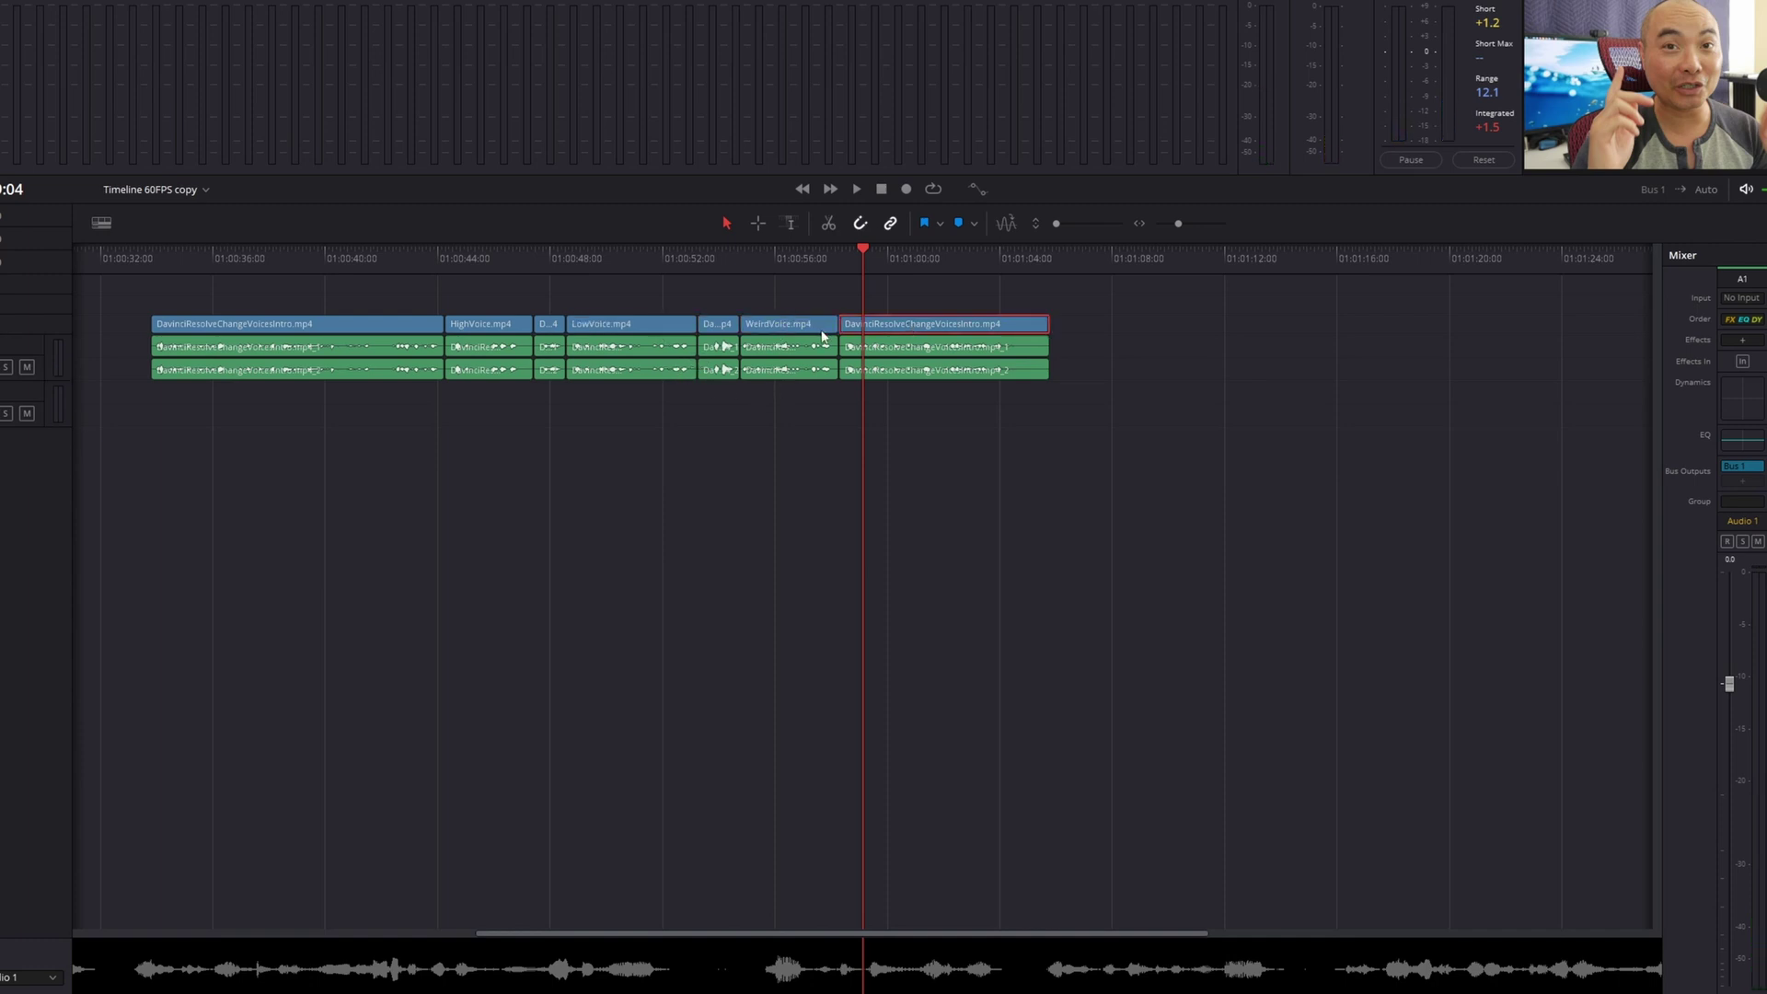
left_click(589, 326)
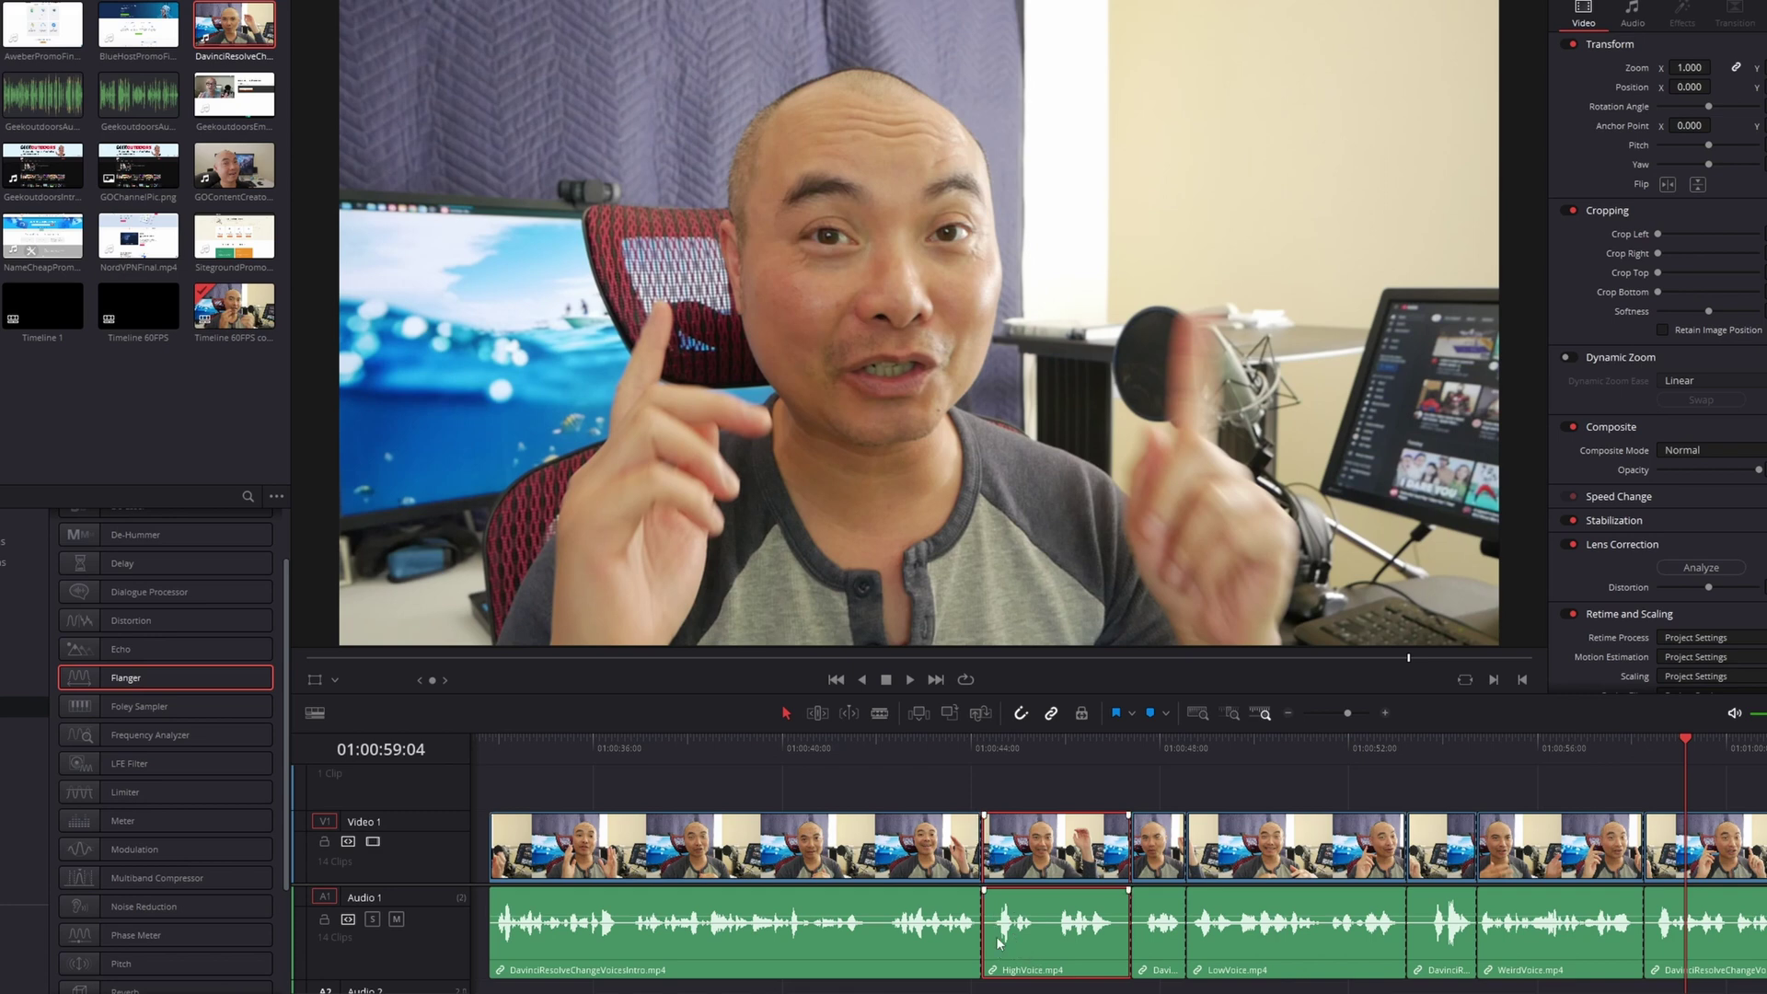
Select the HighVoice clip and show its Audio properties in the Inspector
left_click(1460, 937)
left_click(1699, 935)
left_click(1019, 849)
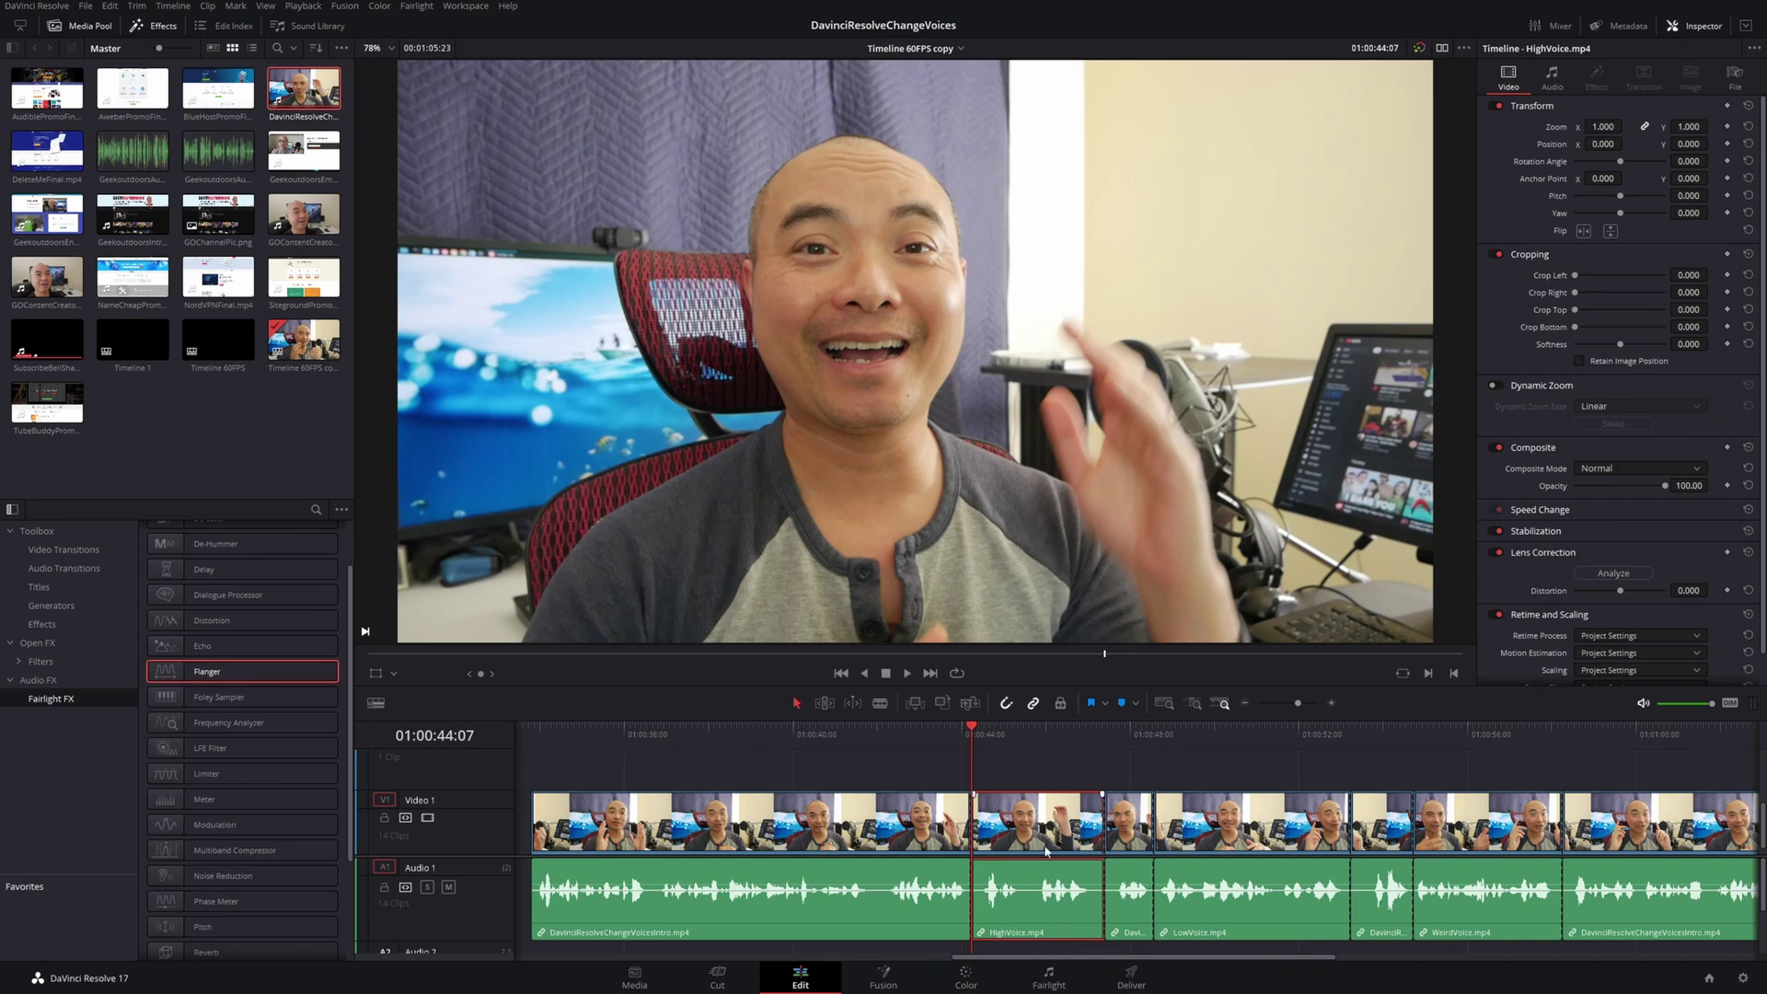
left_click(994, 733)
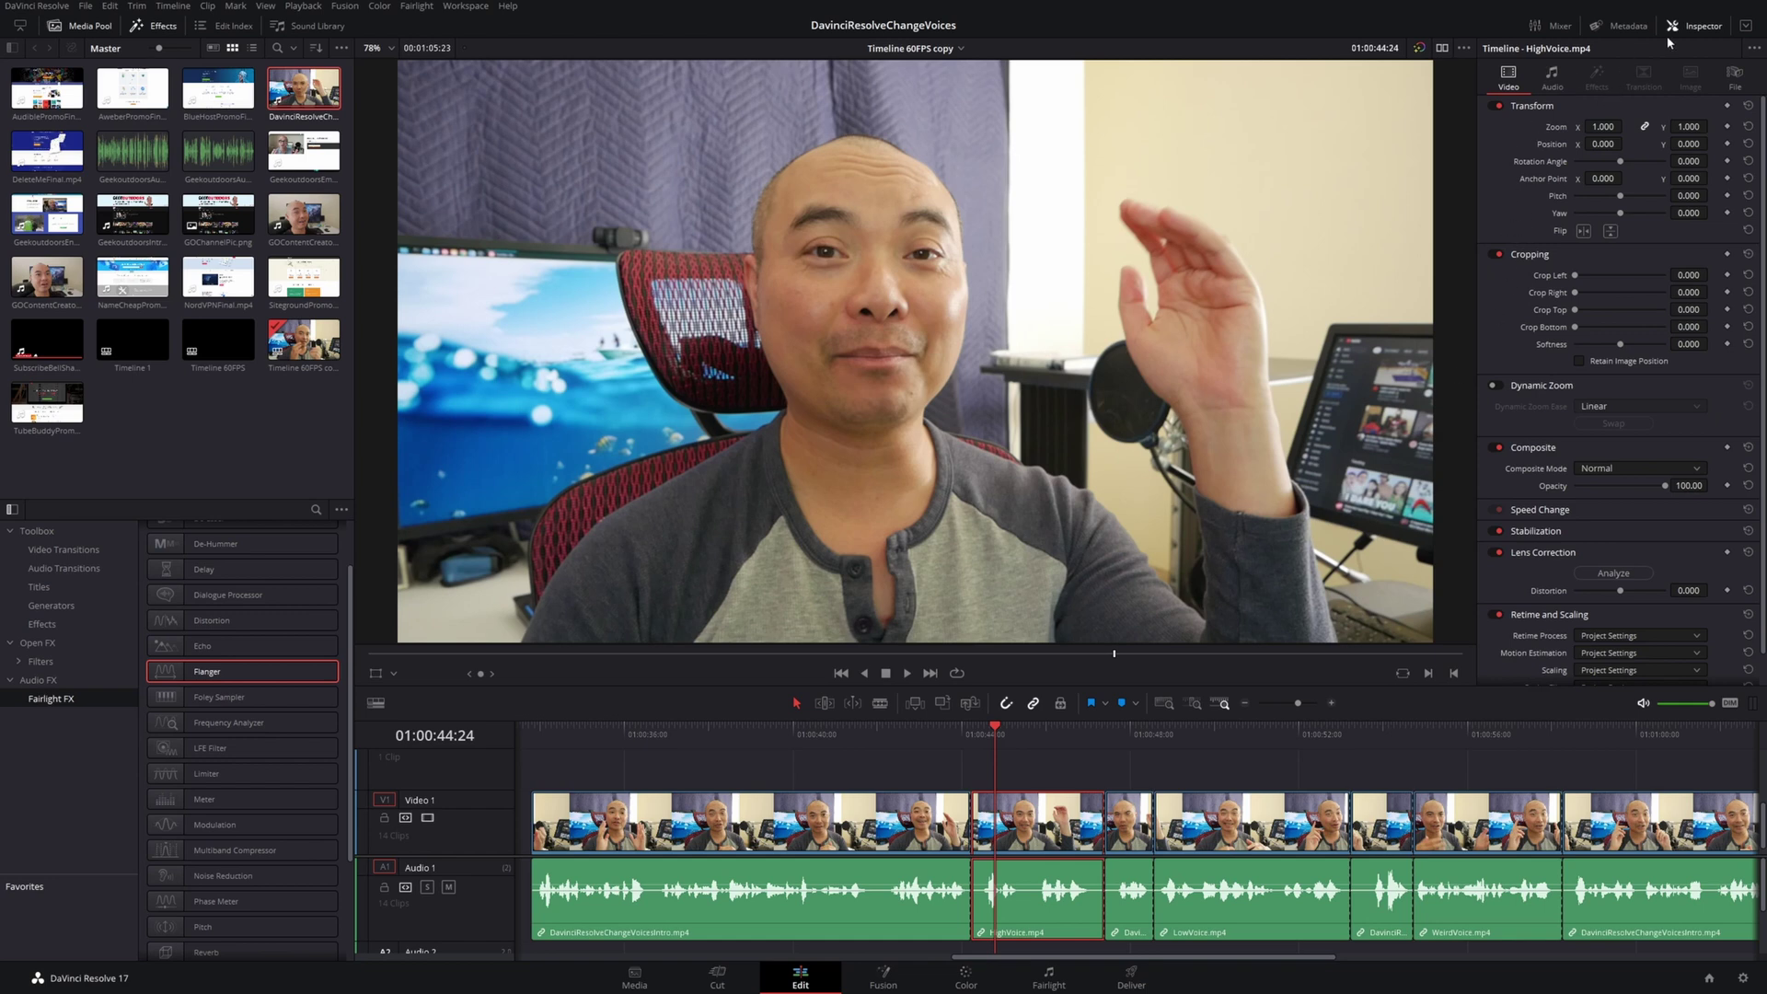
left_click(1712, 32)
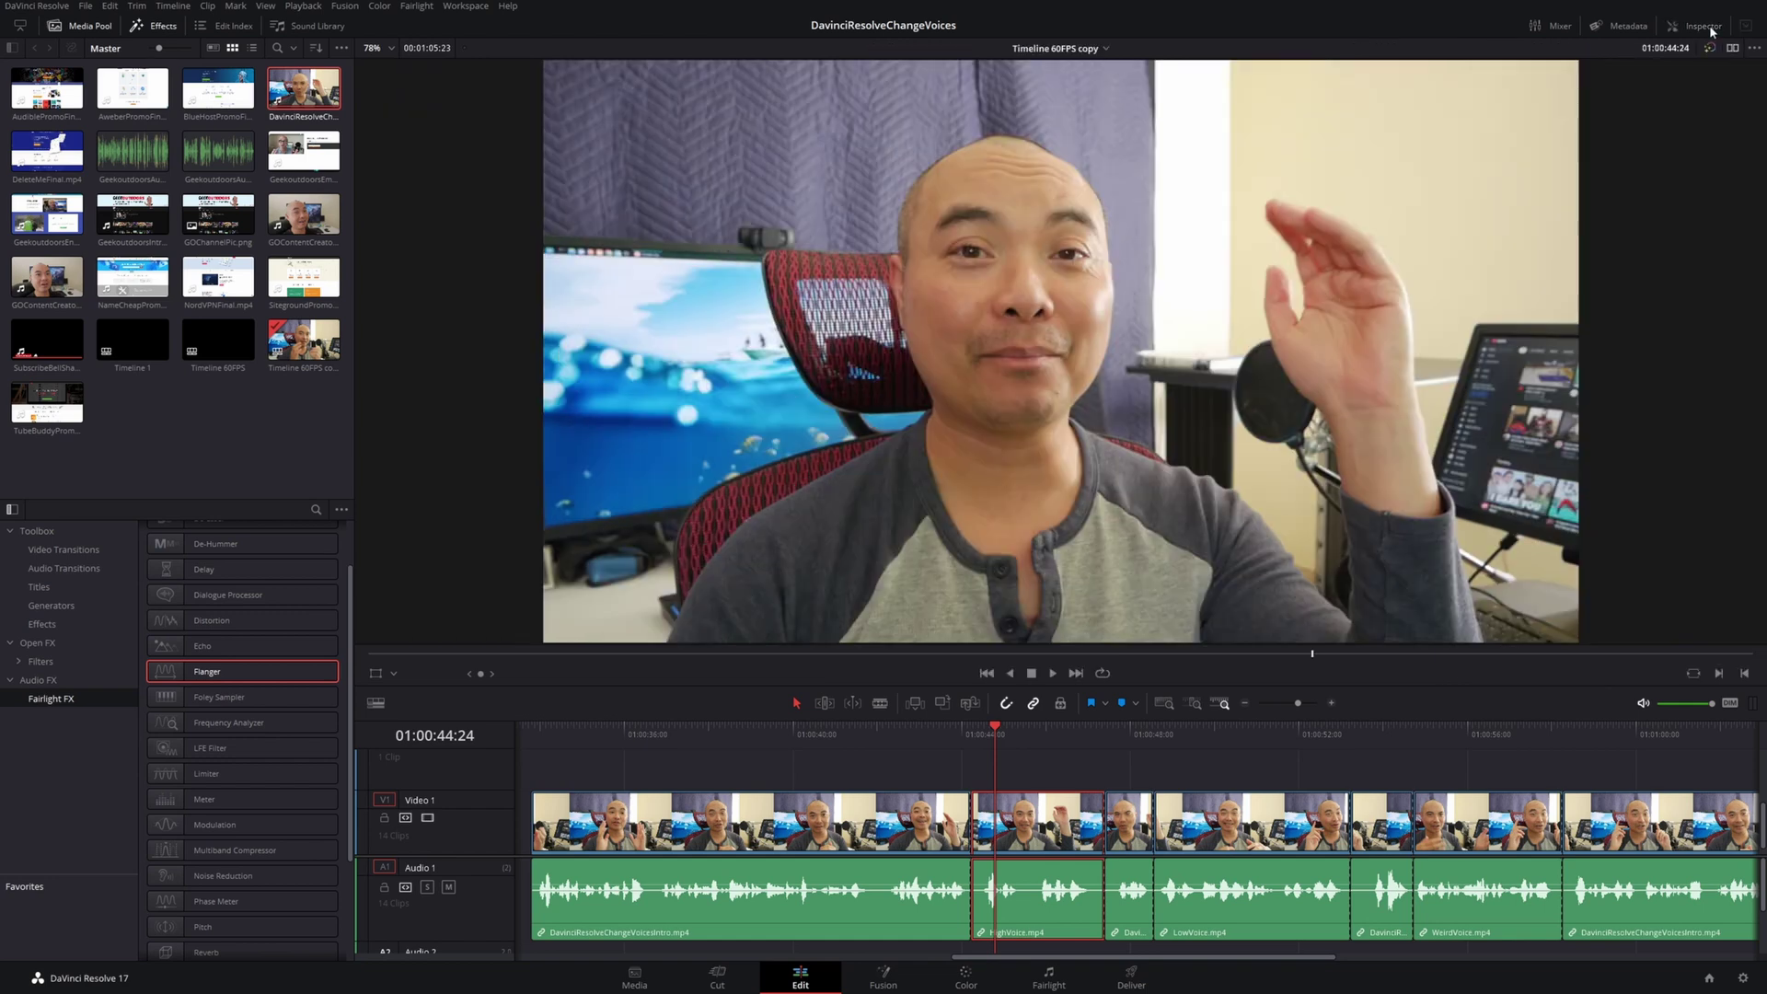
left_click(1710, 30)
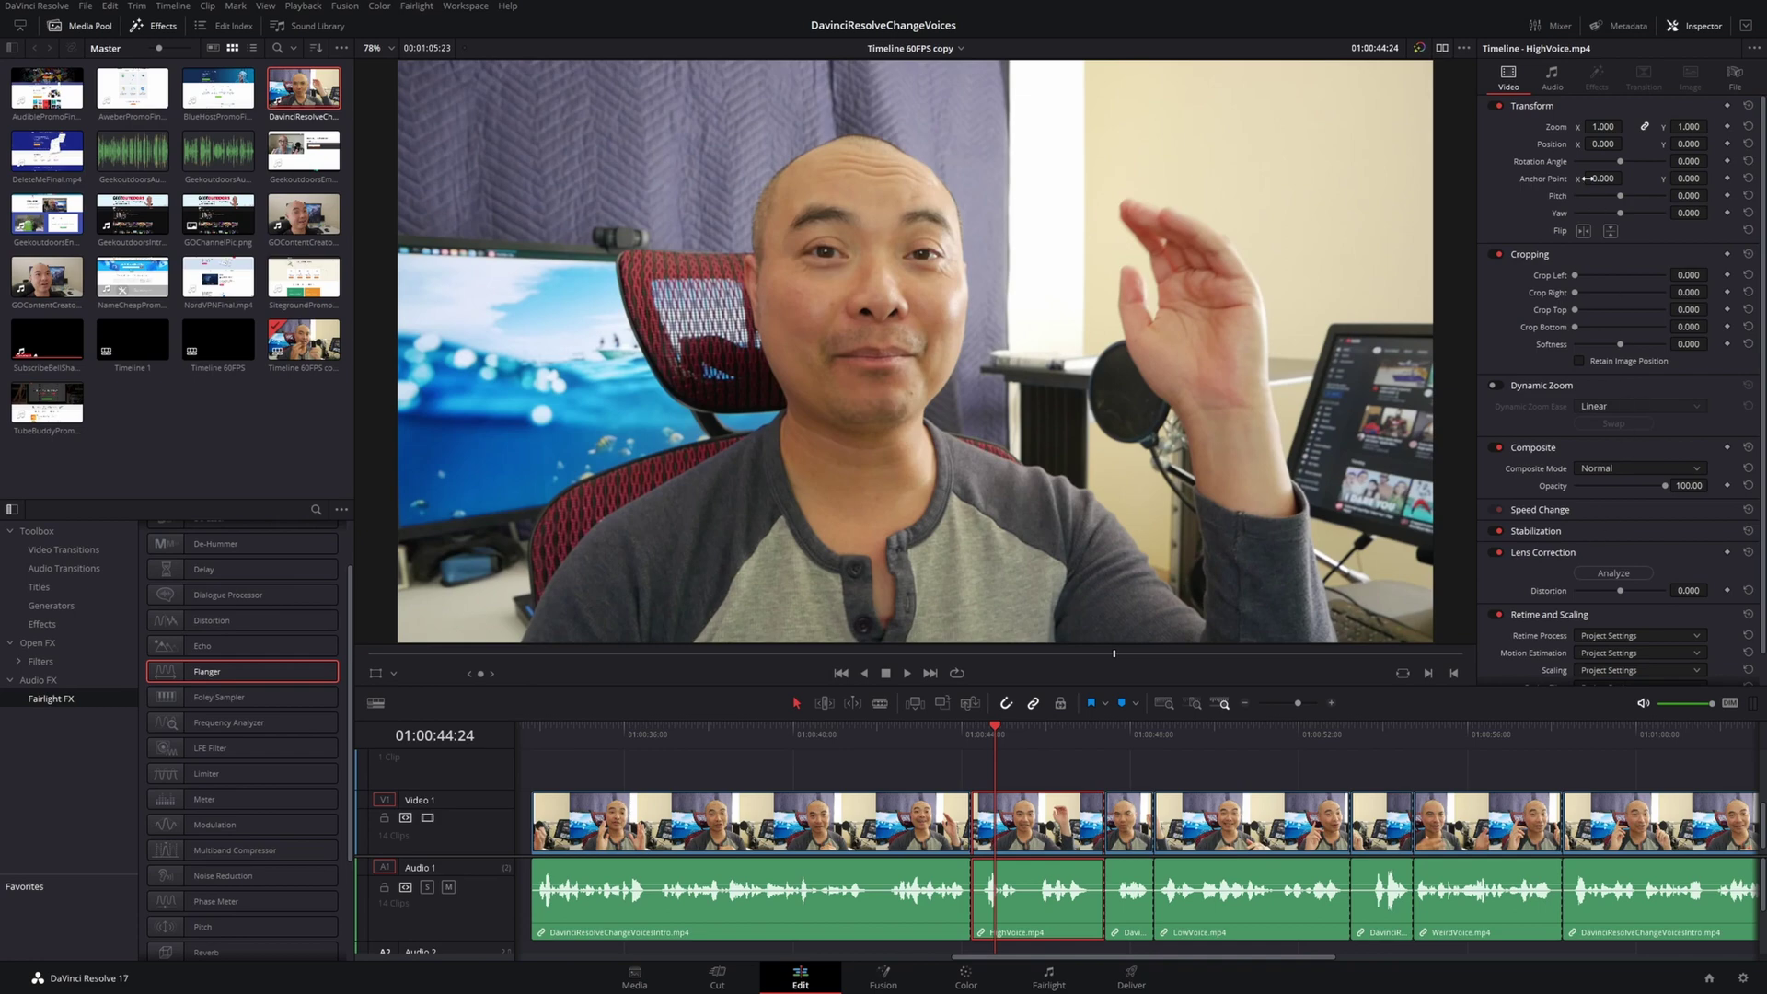
left_click(1562, 71)
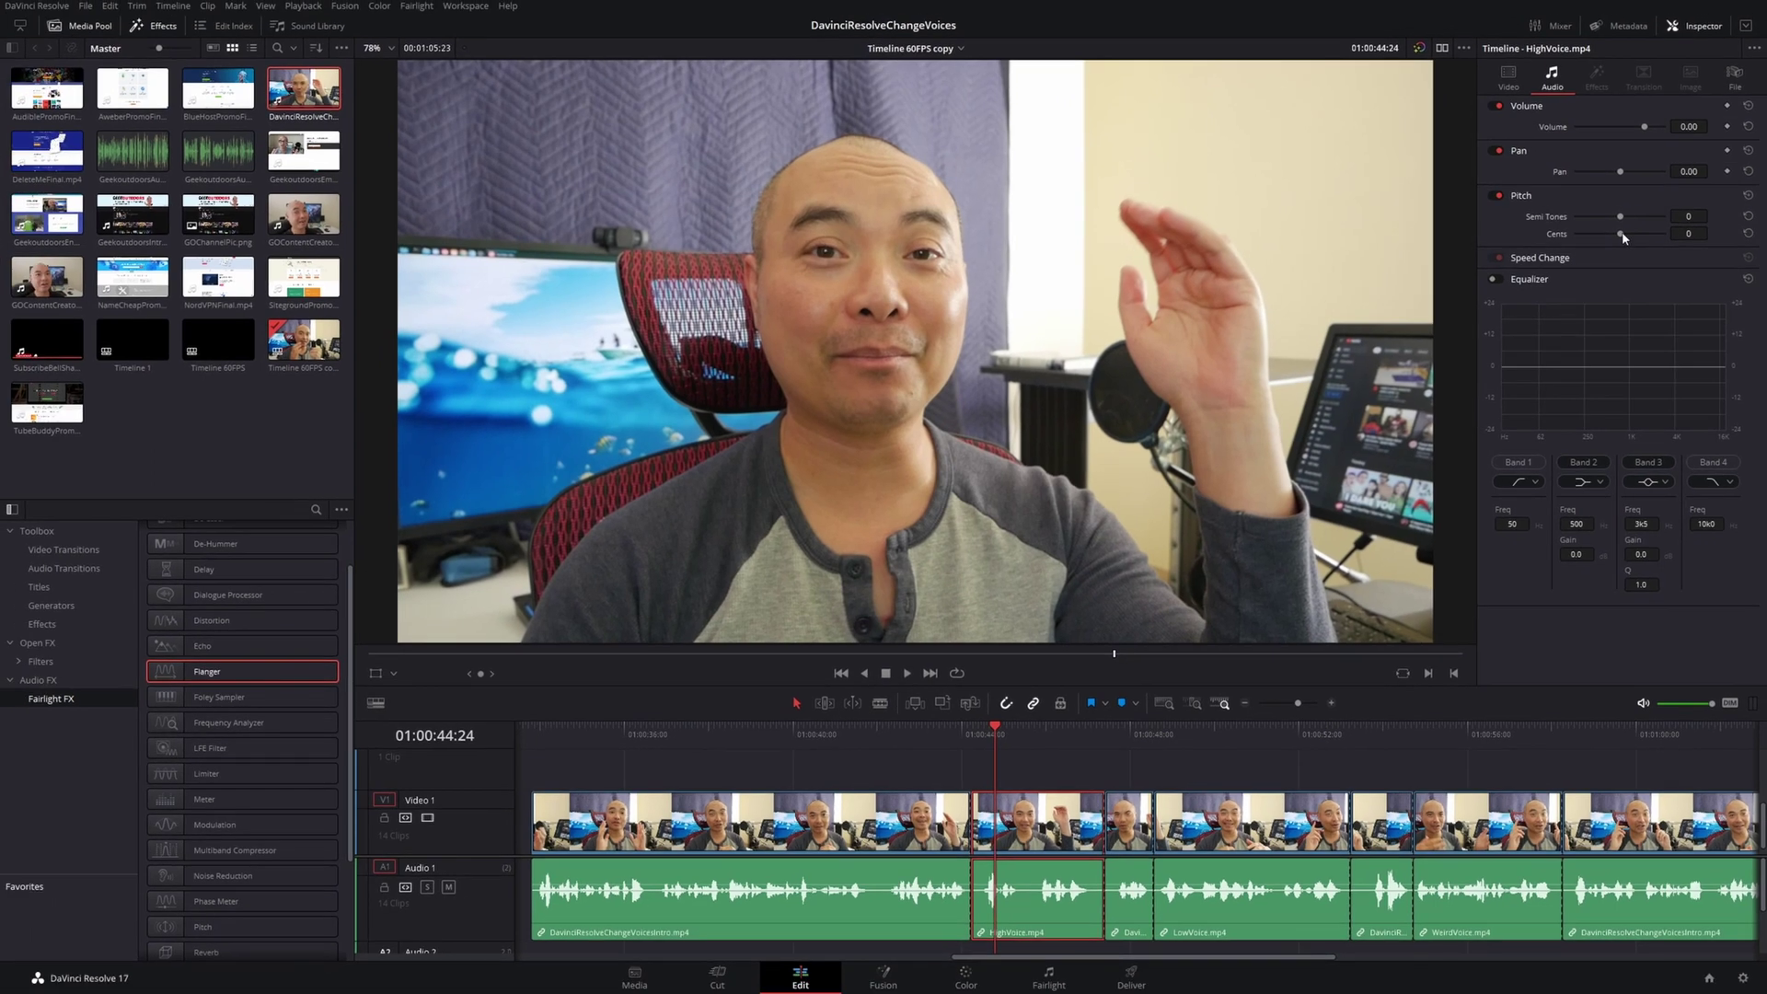
Try raising HighVoice's pitch up to 100 cents and preview it
left_click_drag(1608, 213, 1658, 236)
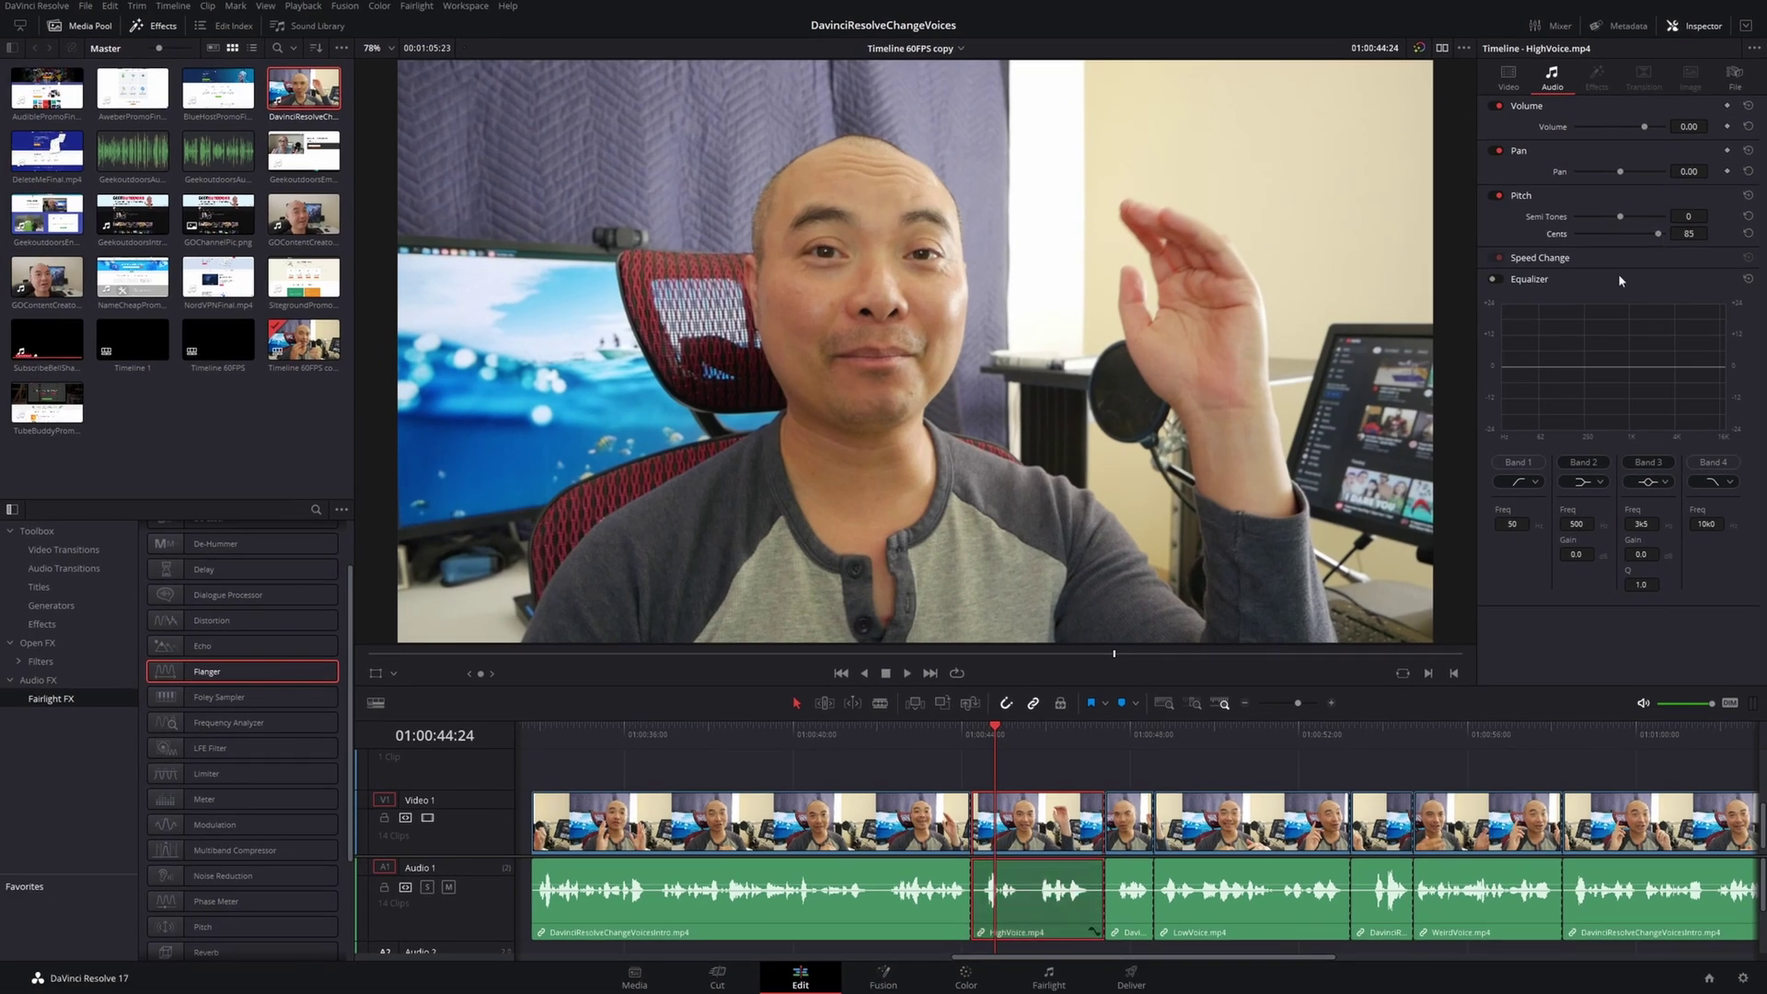
left_click(965, 746)
key("space")
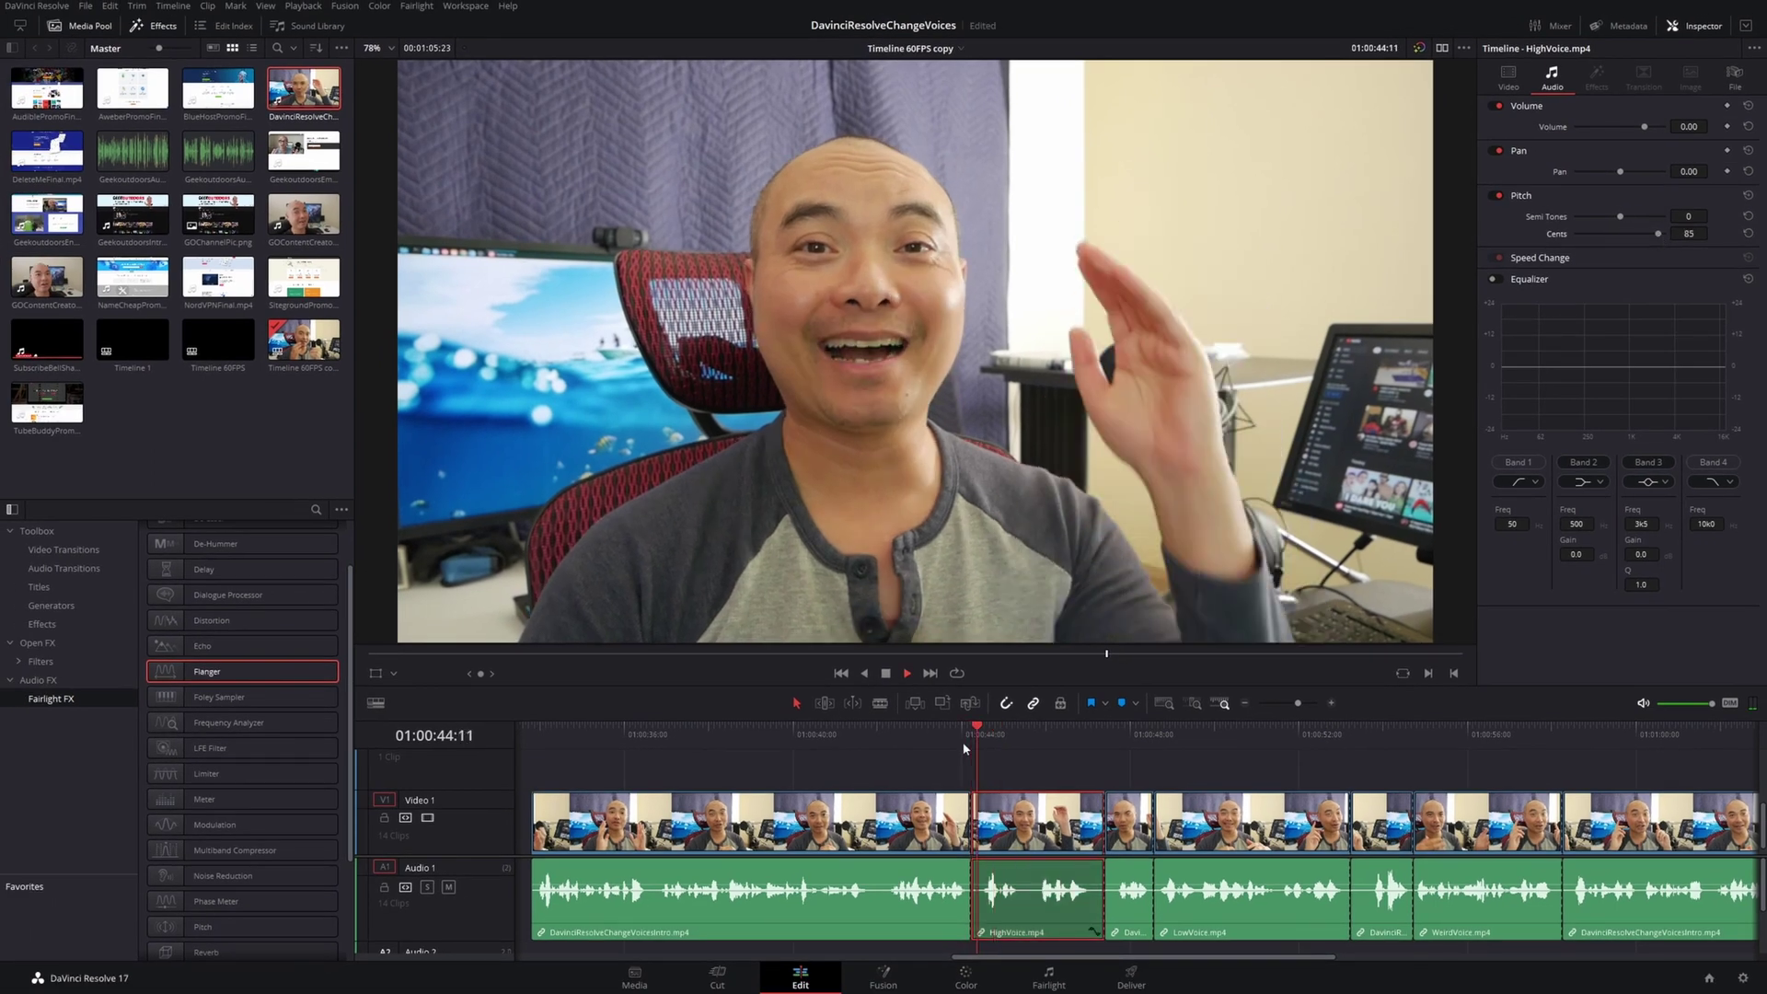
key("space")
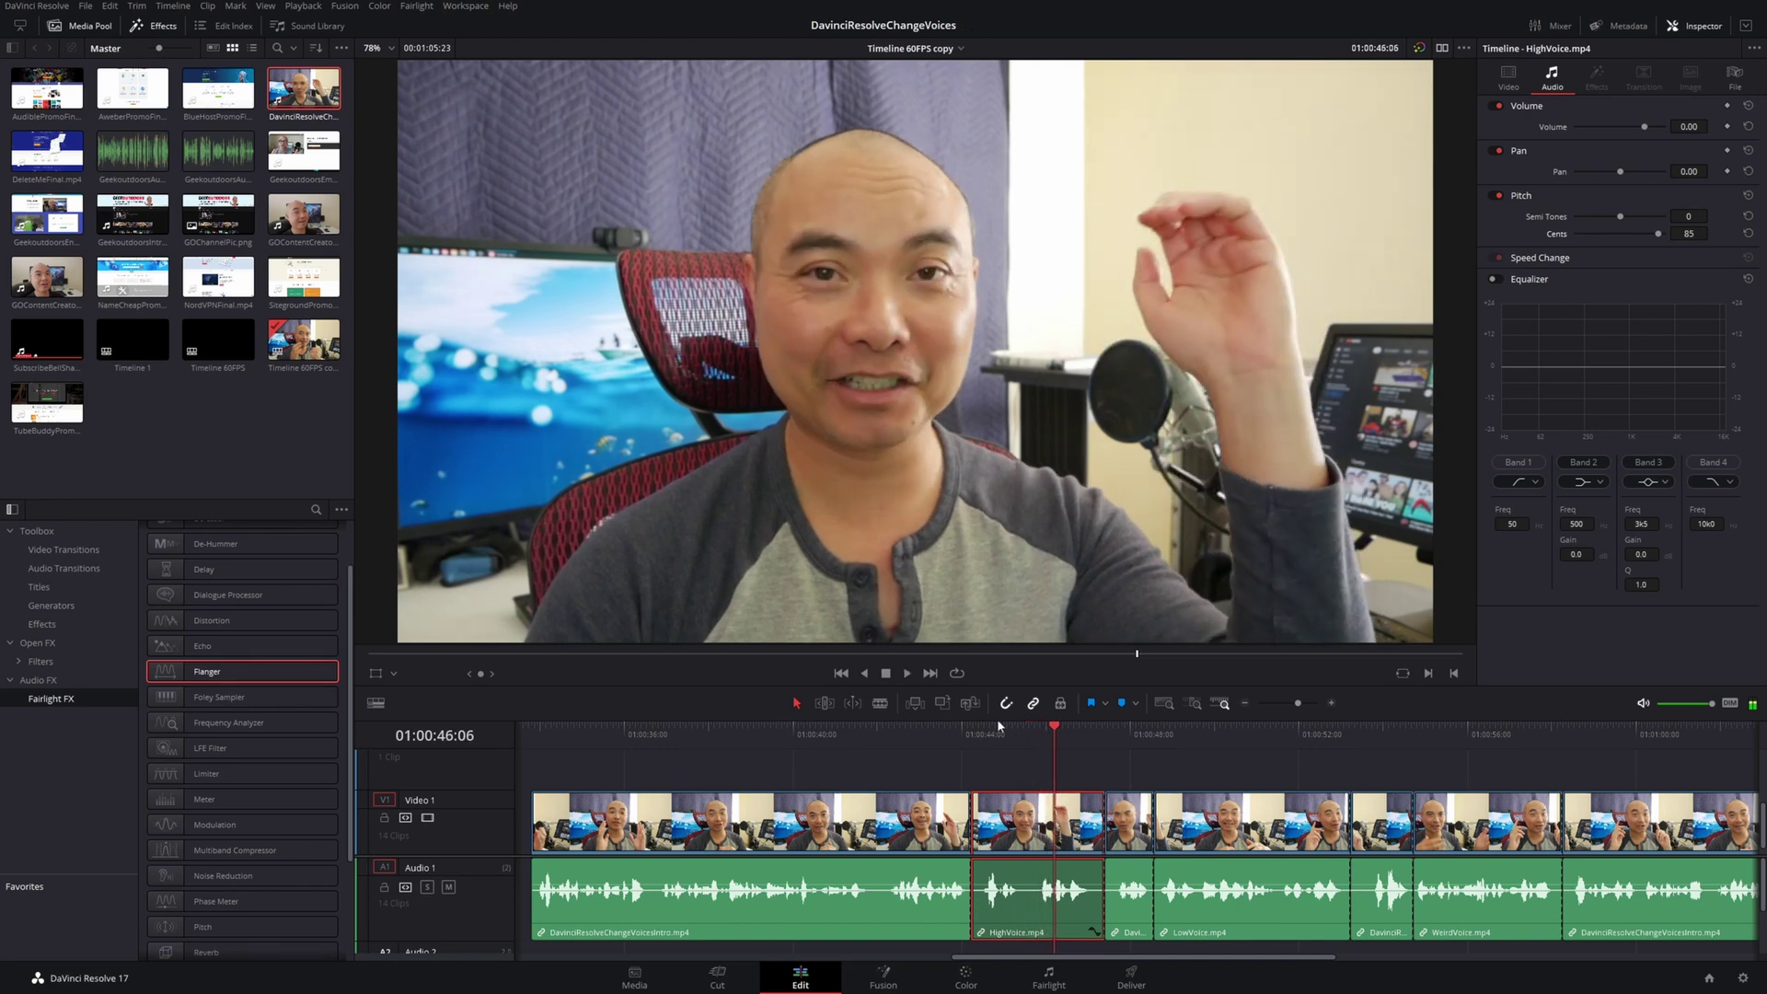
left_click_drag(1658, 235, 1666, 238)
left_click(954, 737)
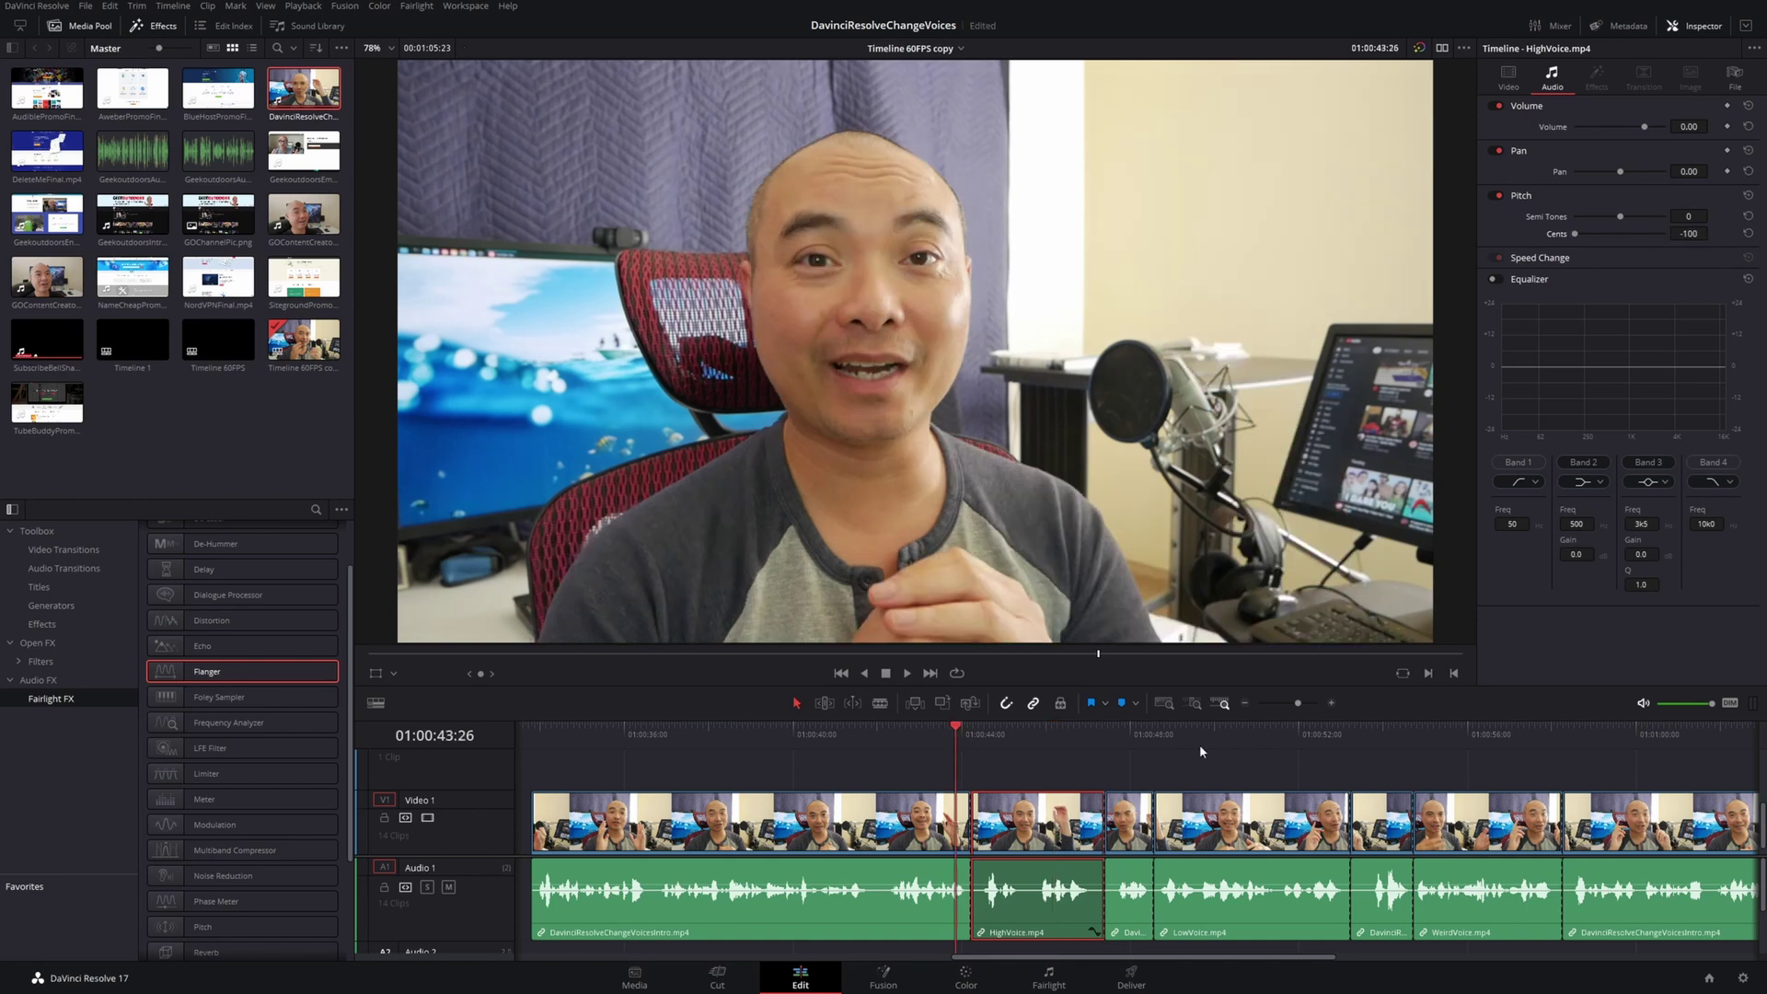
key("space")
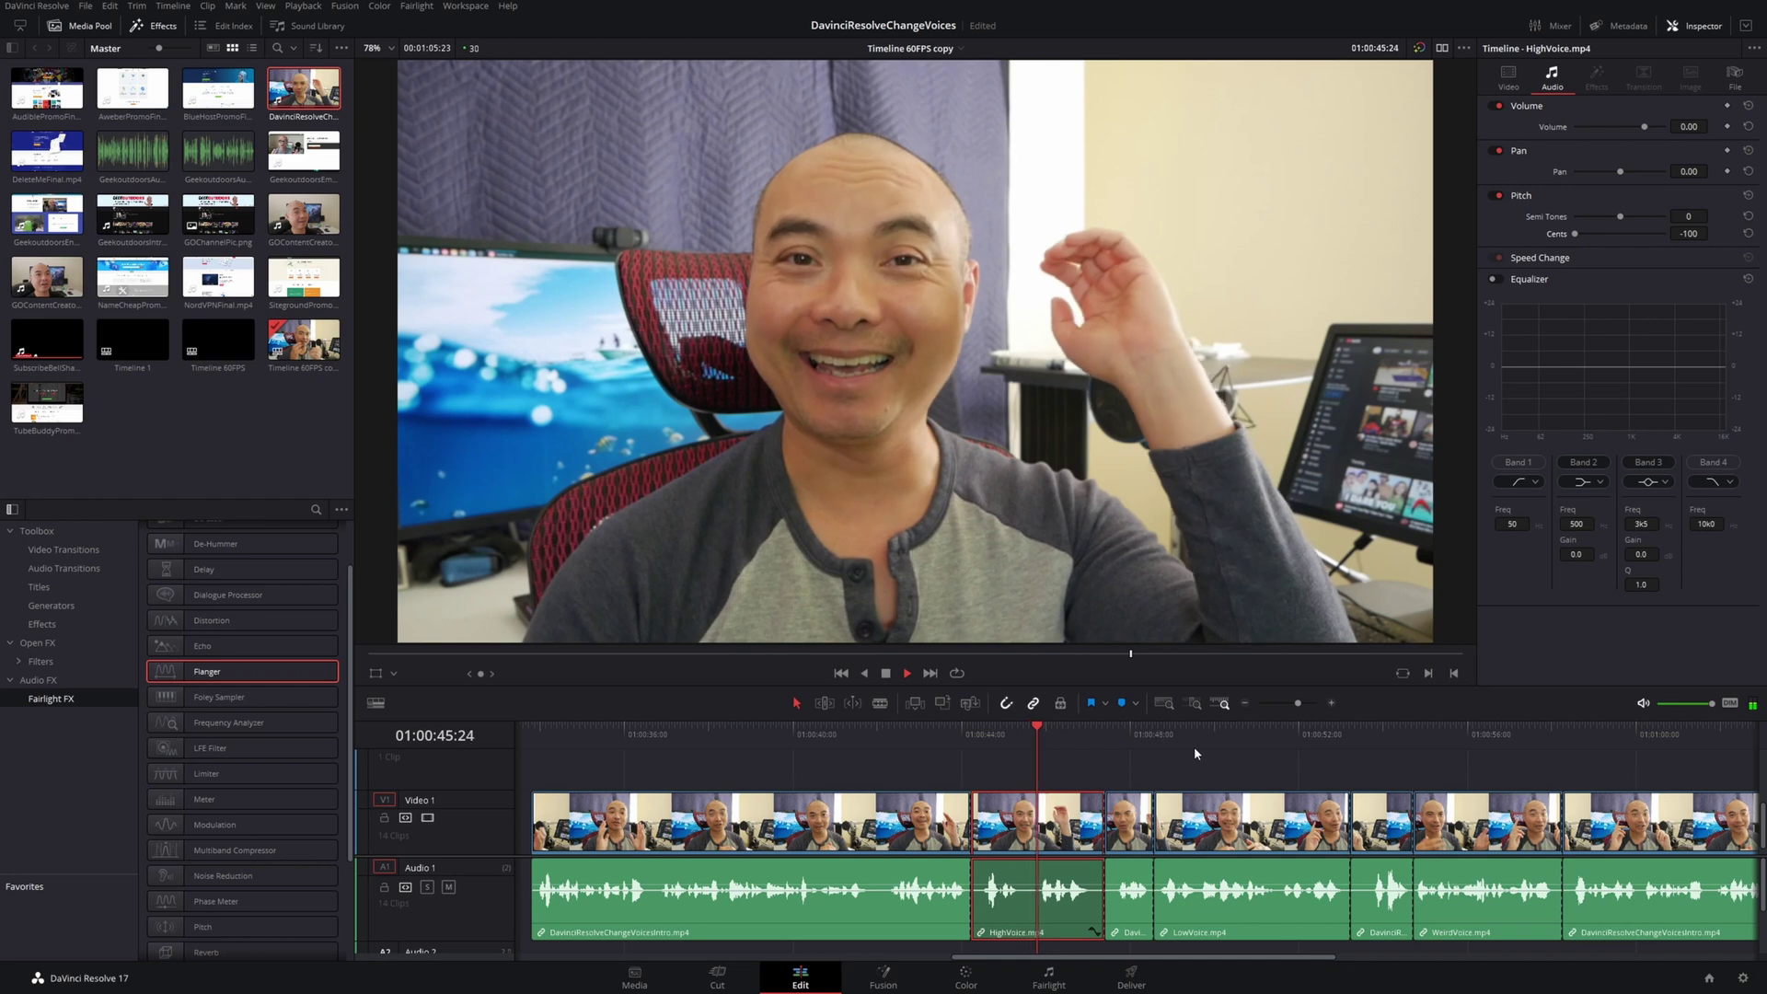
key("space")
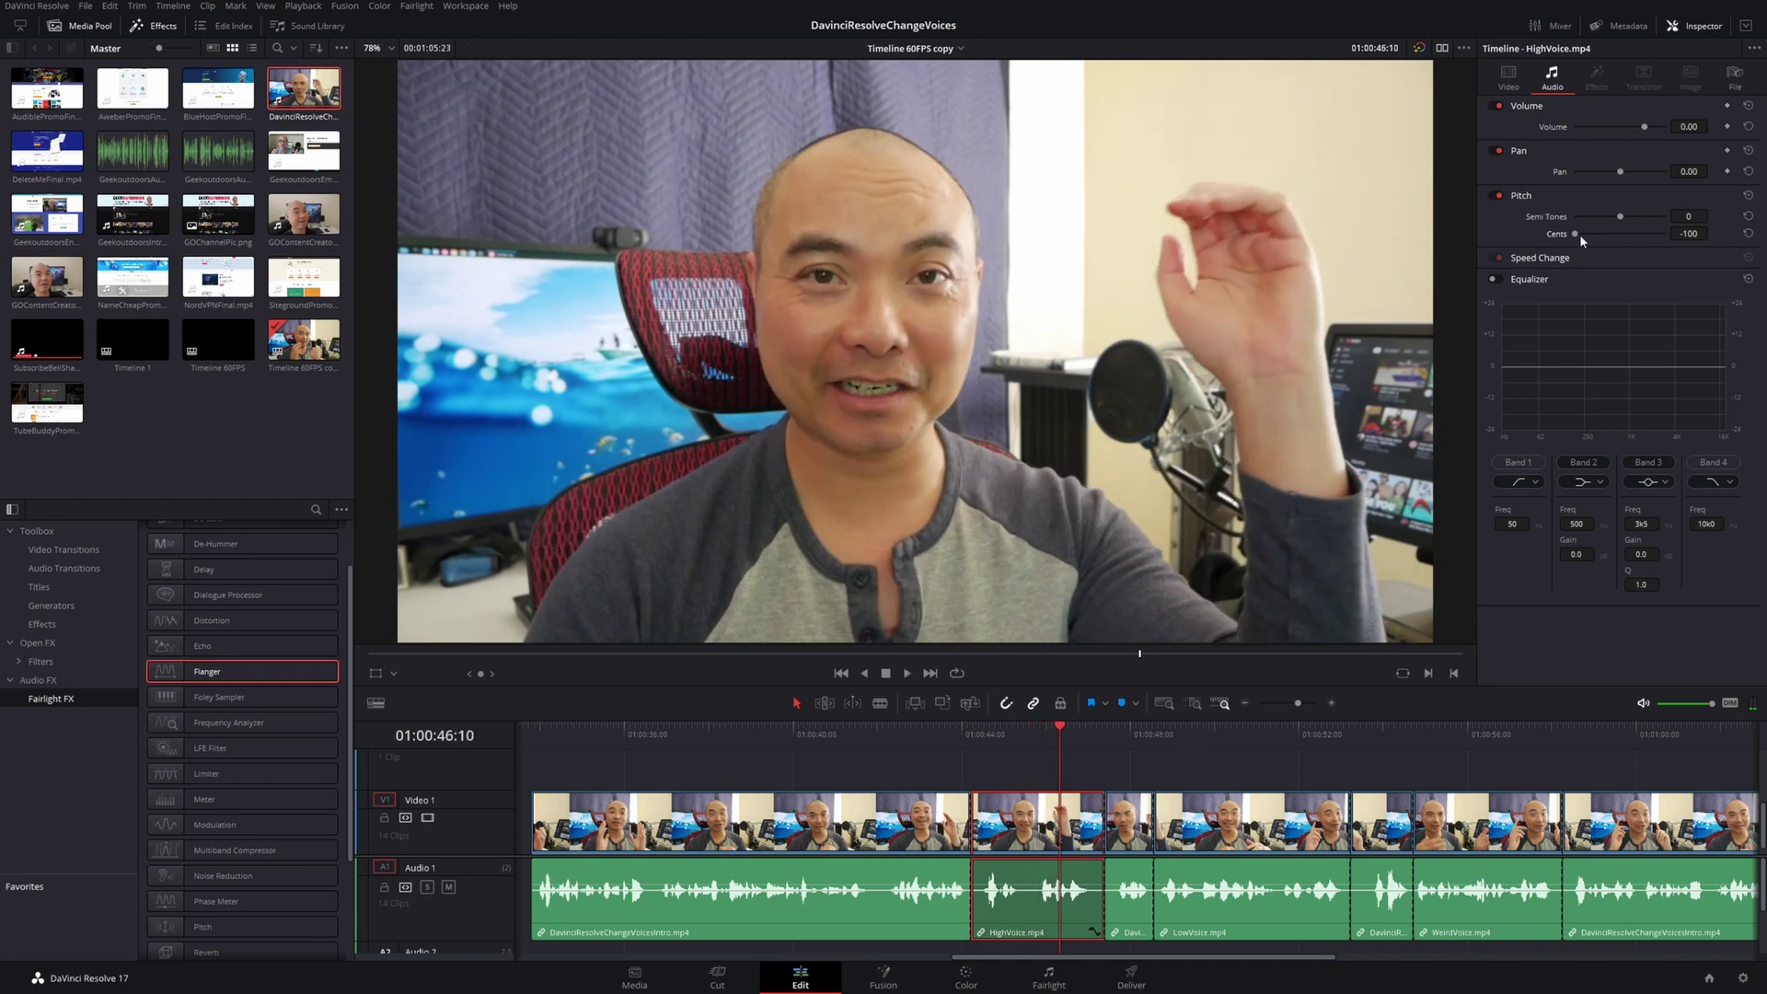
Reset cents to 0 and preview HighVoice raised 12 semitones
left_click(1747, 235)
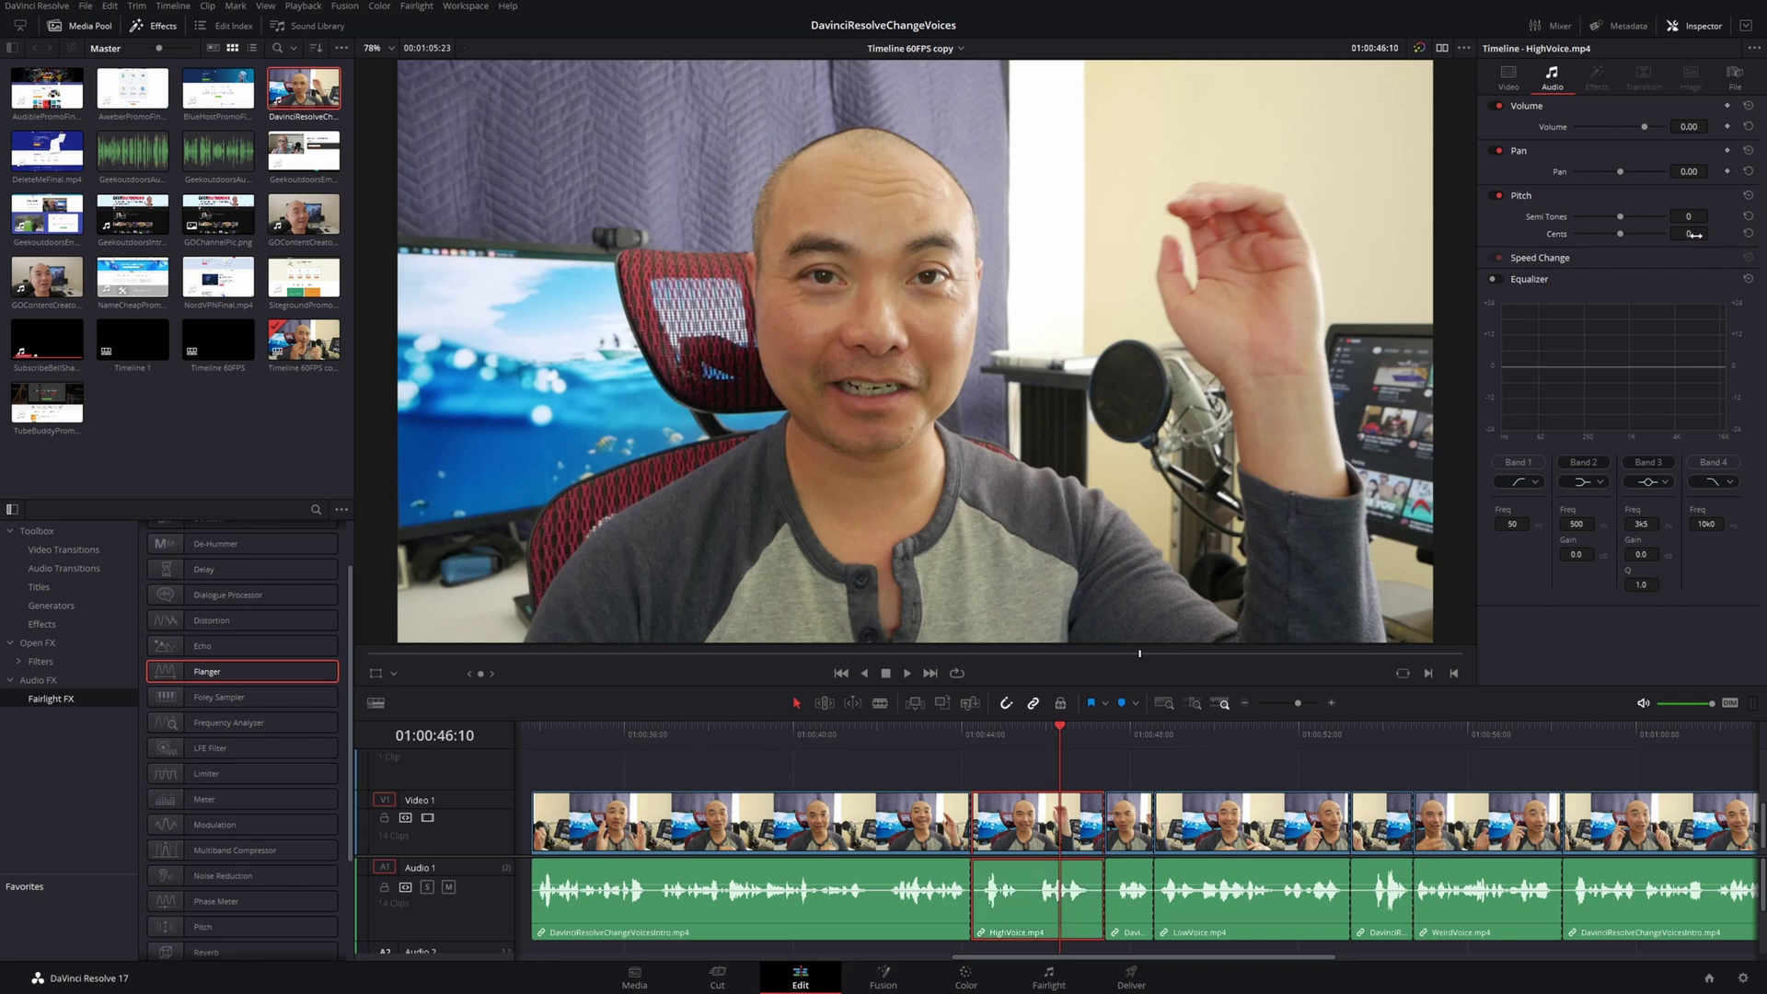
left_click(986, 736)
key("space")
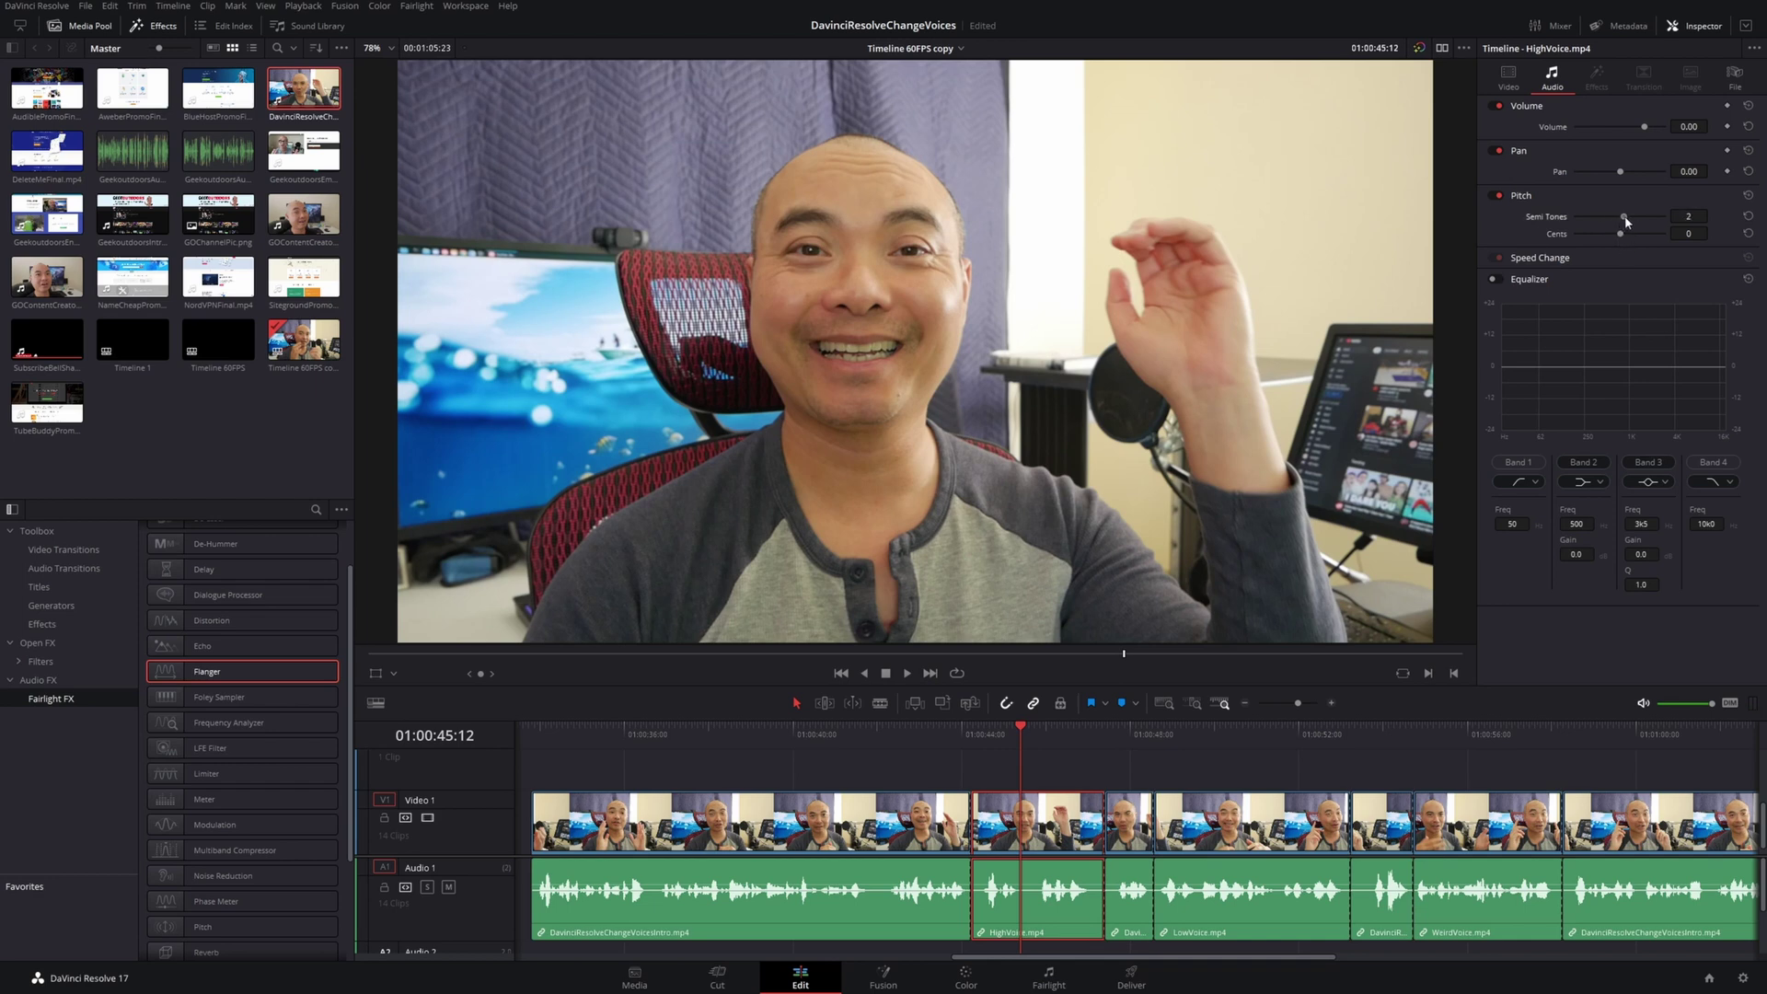
left_click(955, 747)
key("space")
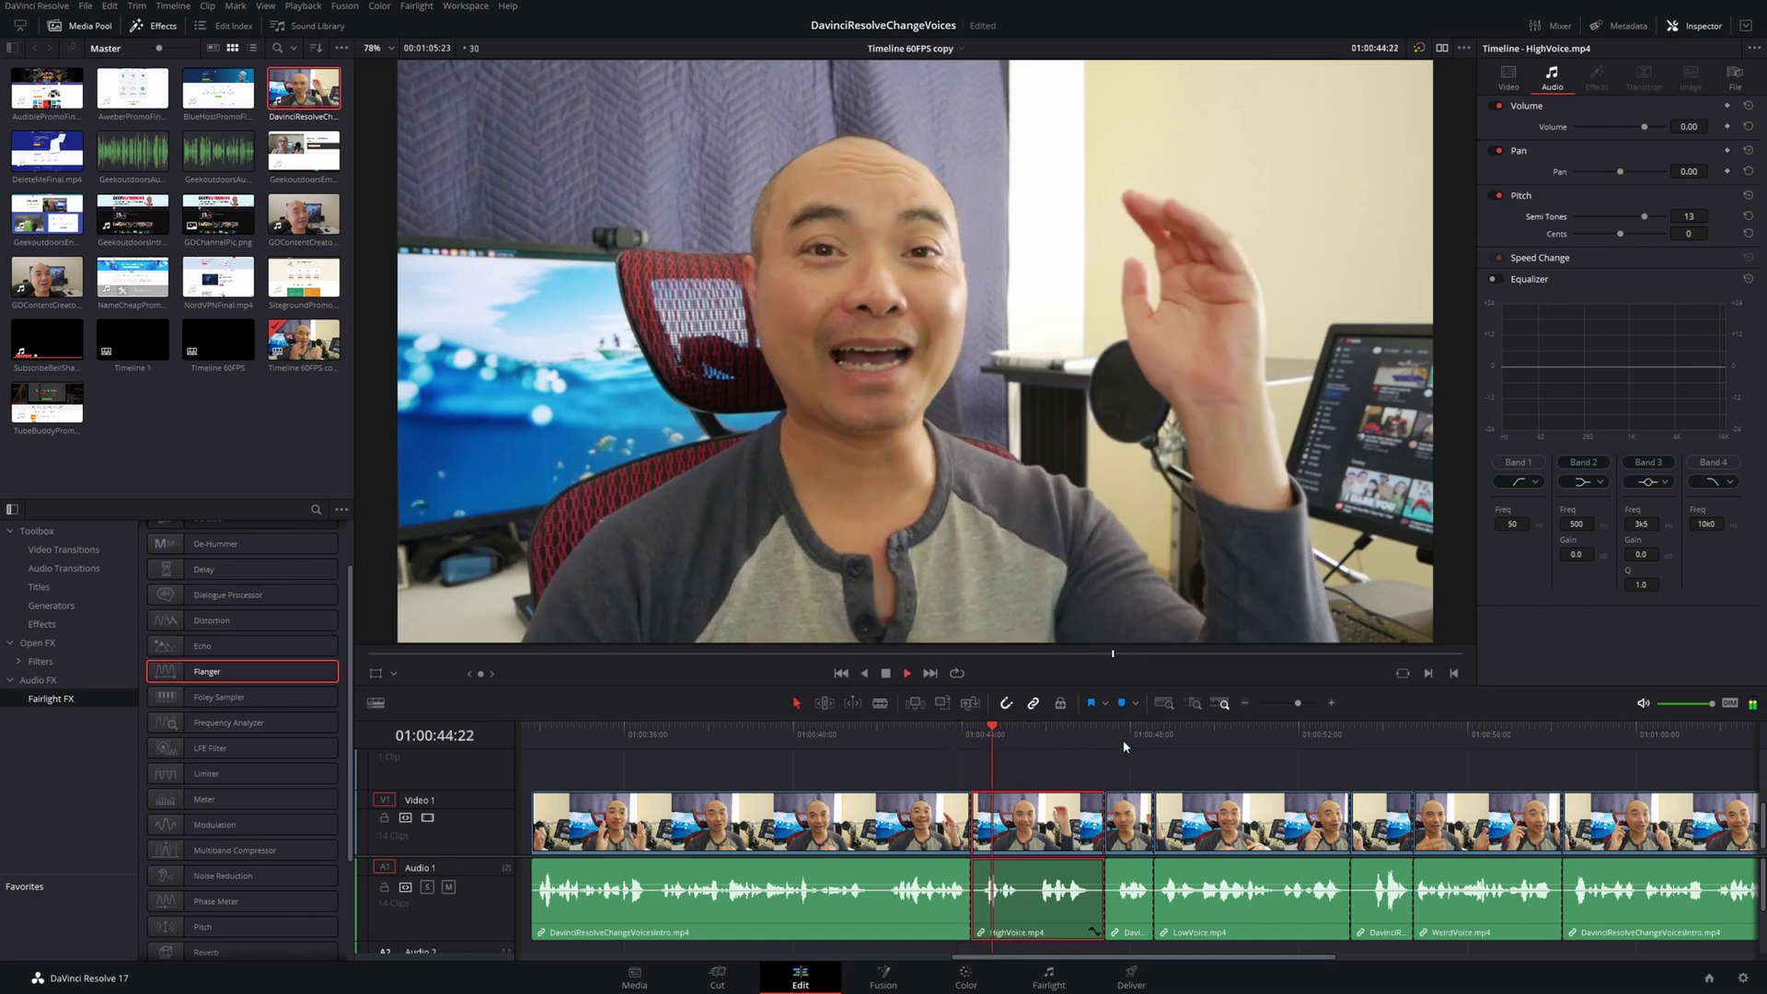
key("space")
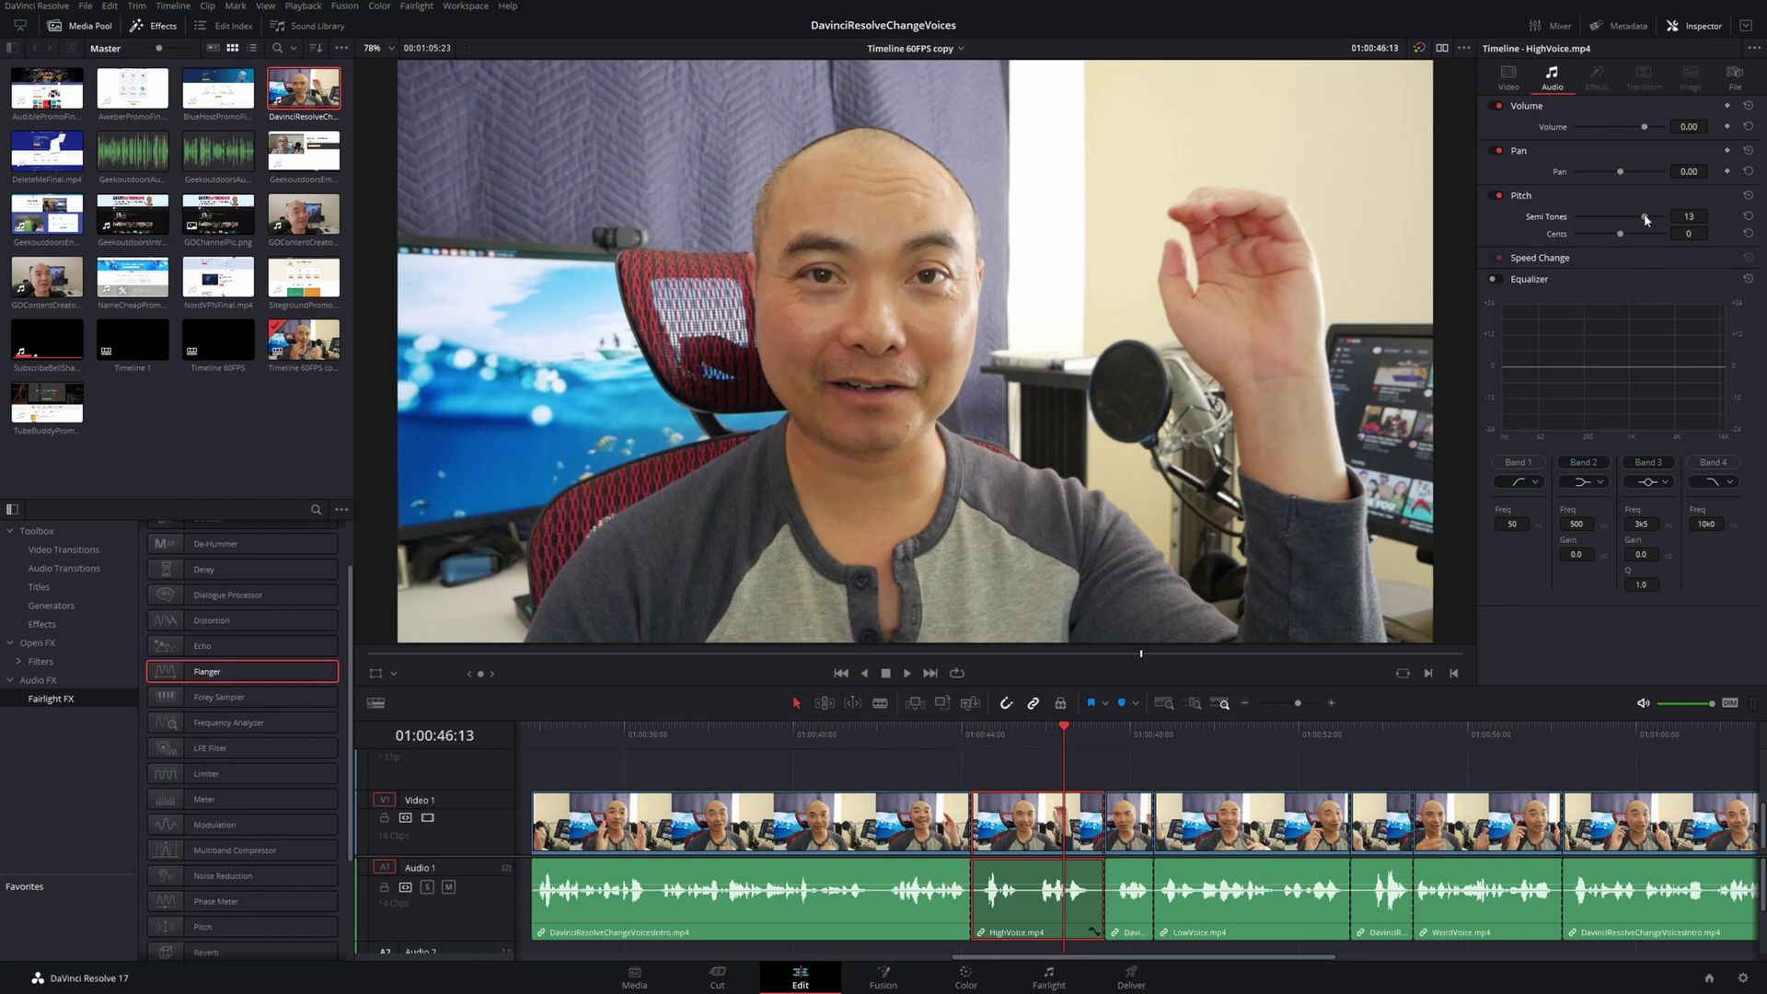
Set HighVoice's pitch to 9 semitones and 24 cents and play it back
left_click_drag(1644, 218, 1638, 219)
left_click_drag(1620, 236, 1632, 238)
left_click(948, 765)
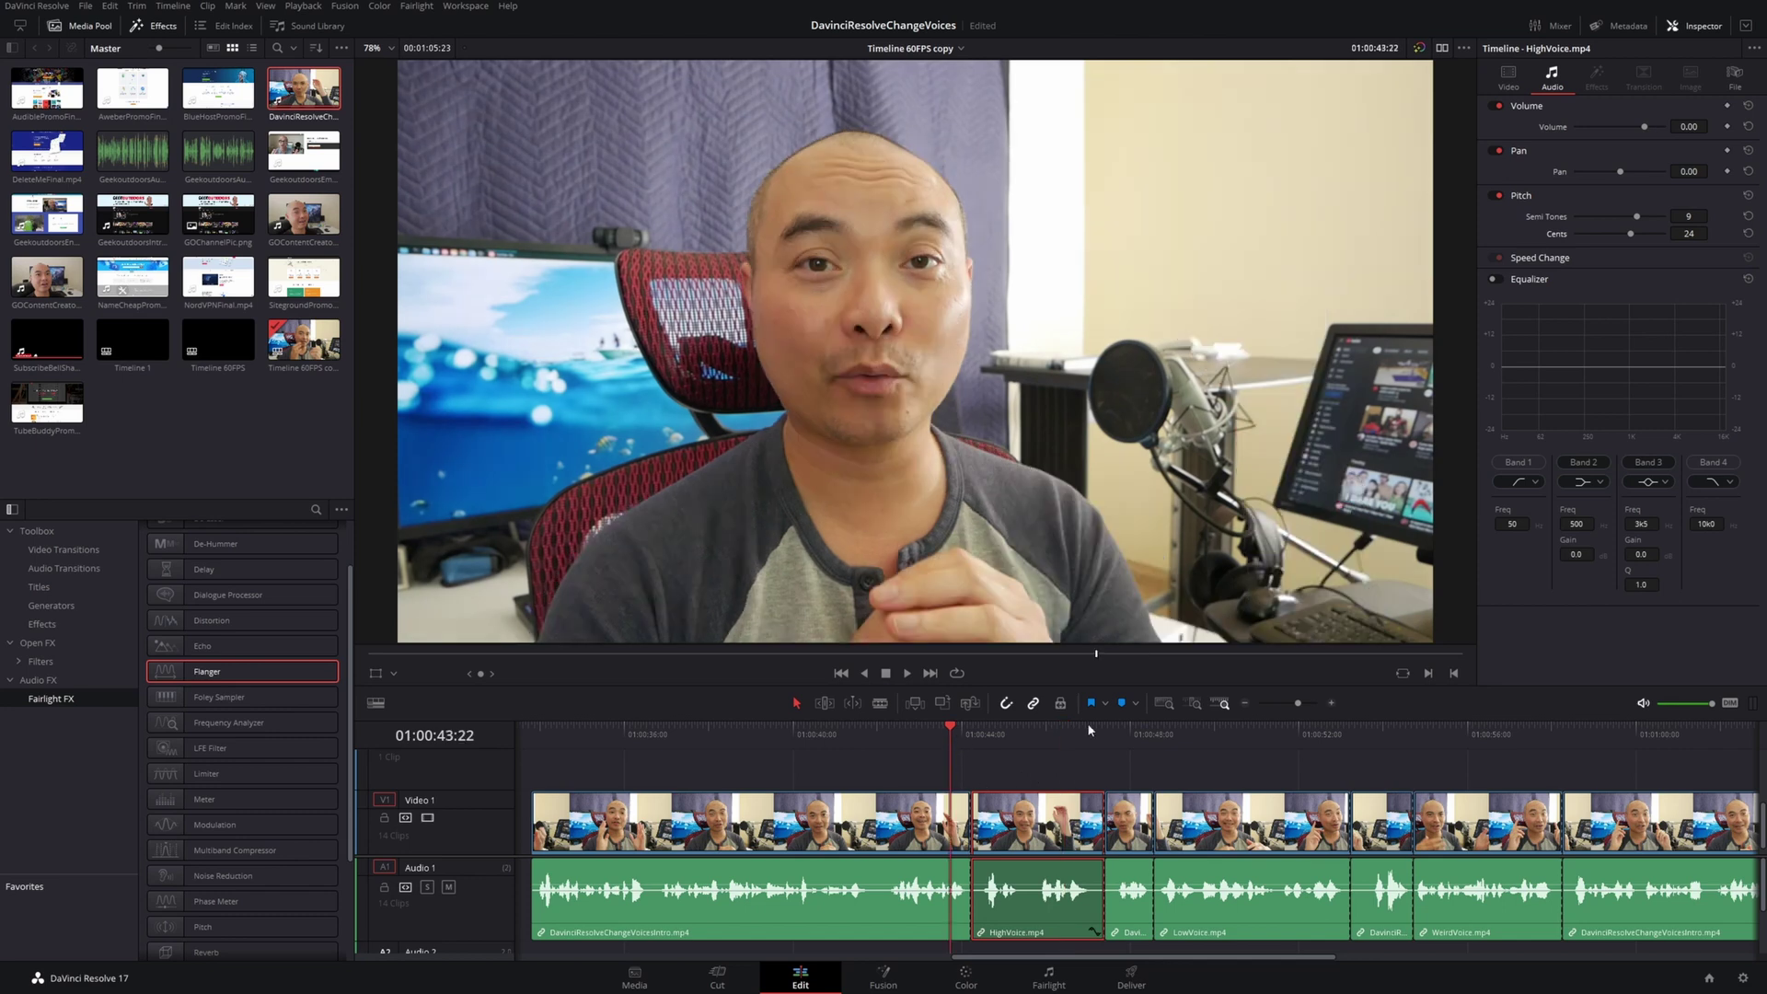
key("space")
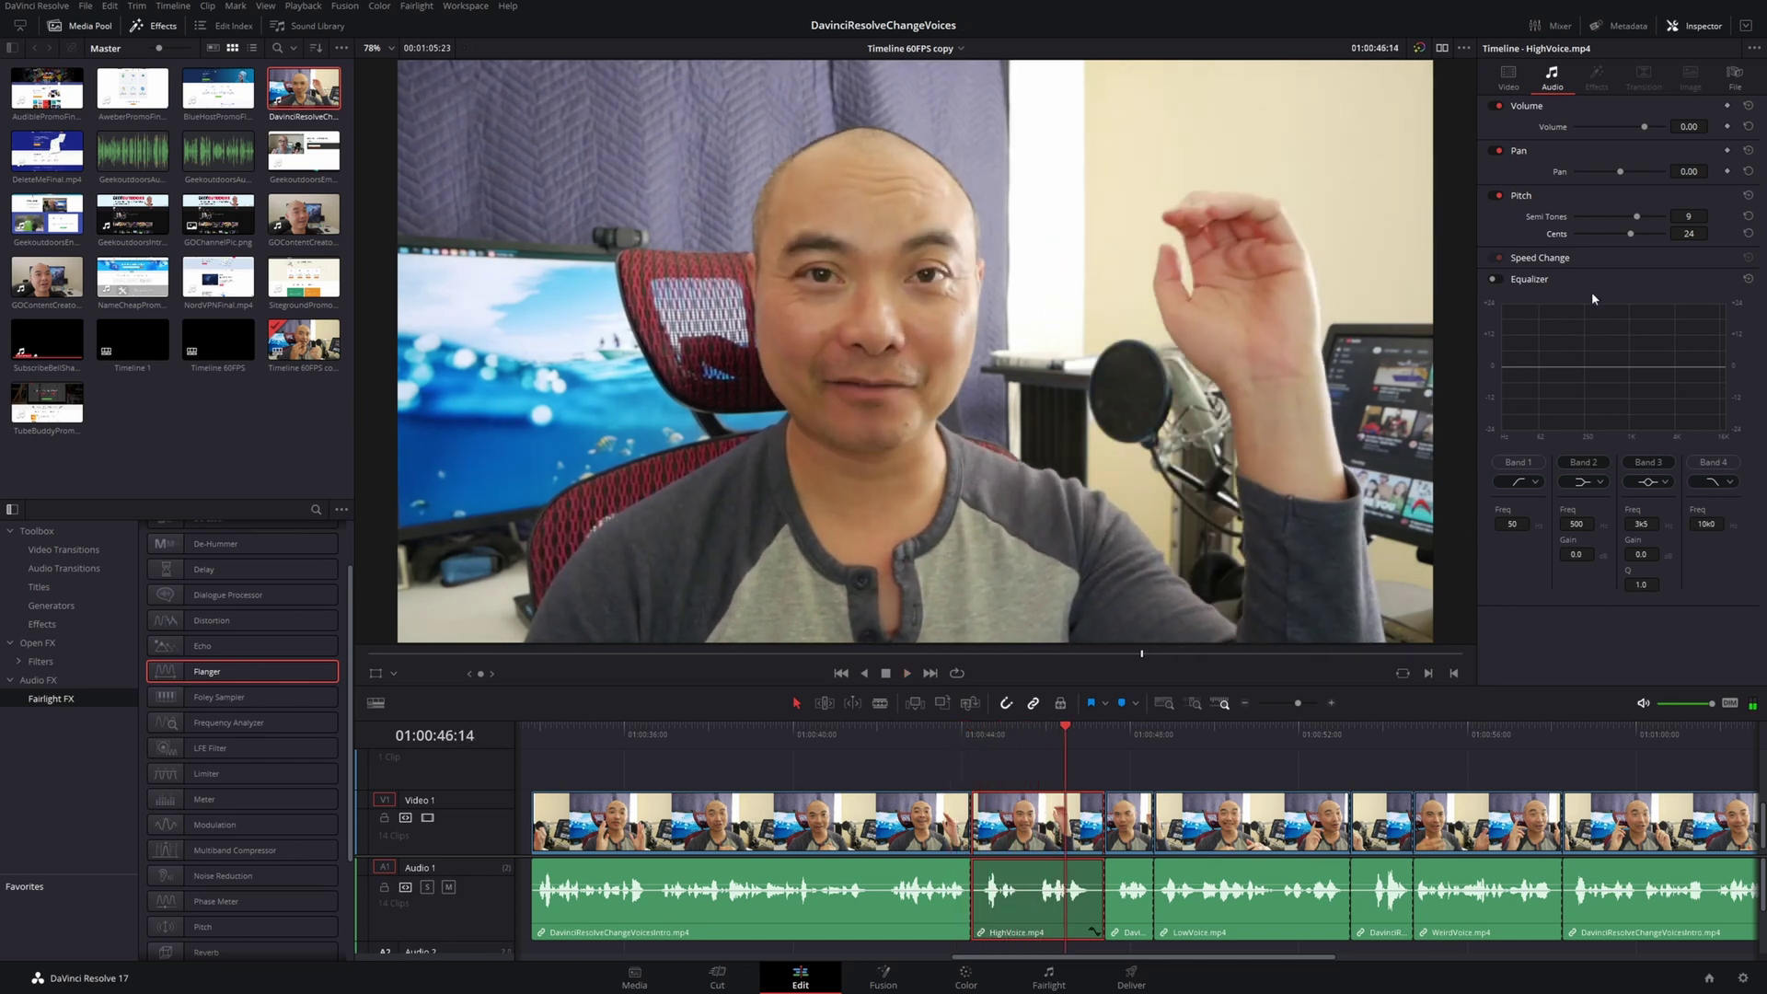
left_click(1632, 235)
Lower the LowVoice clip's pitch in semitones and listen to the result
left_click(1182, 741)
left_click(1206, 835)
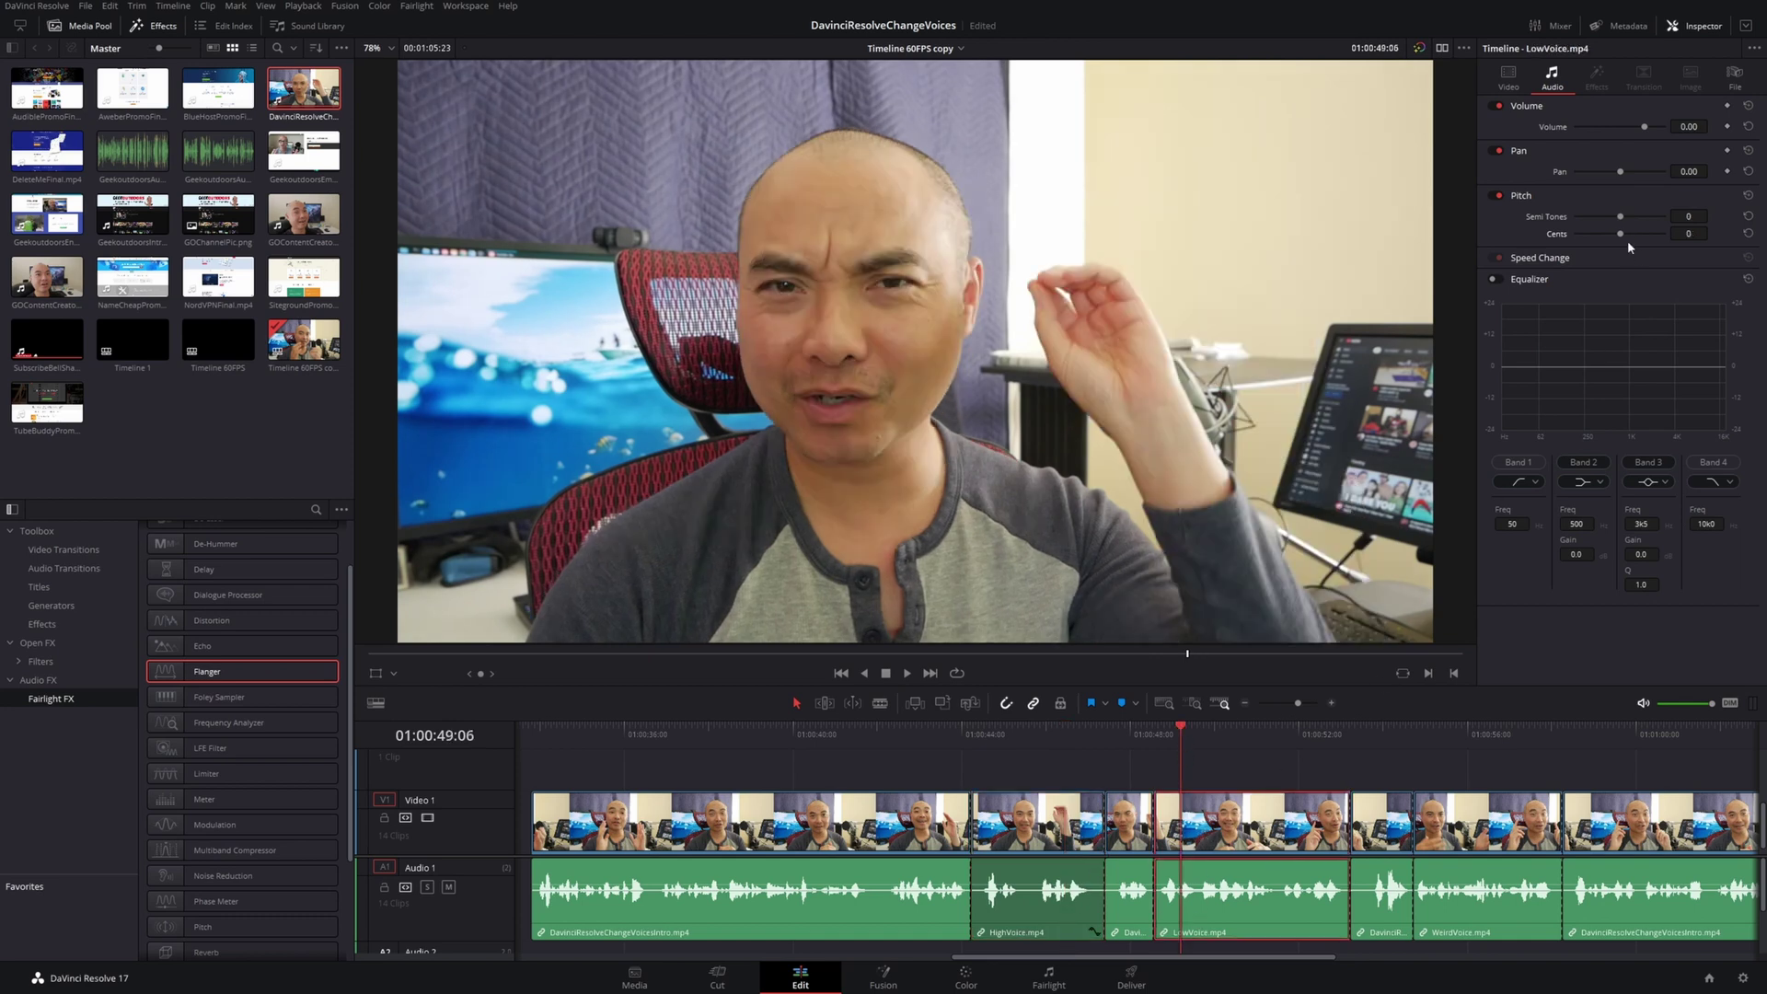
left_click_drag(1620, 222, 1599, 222)
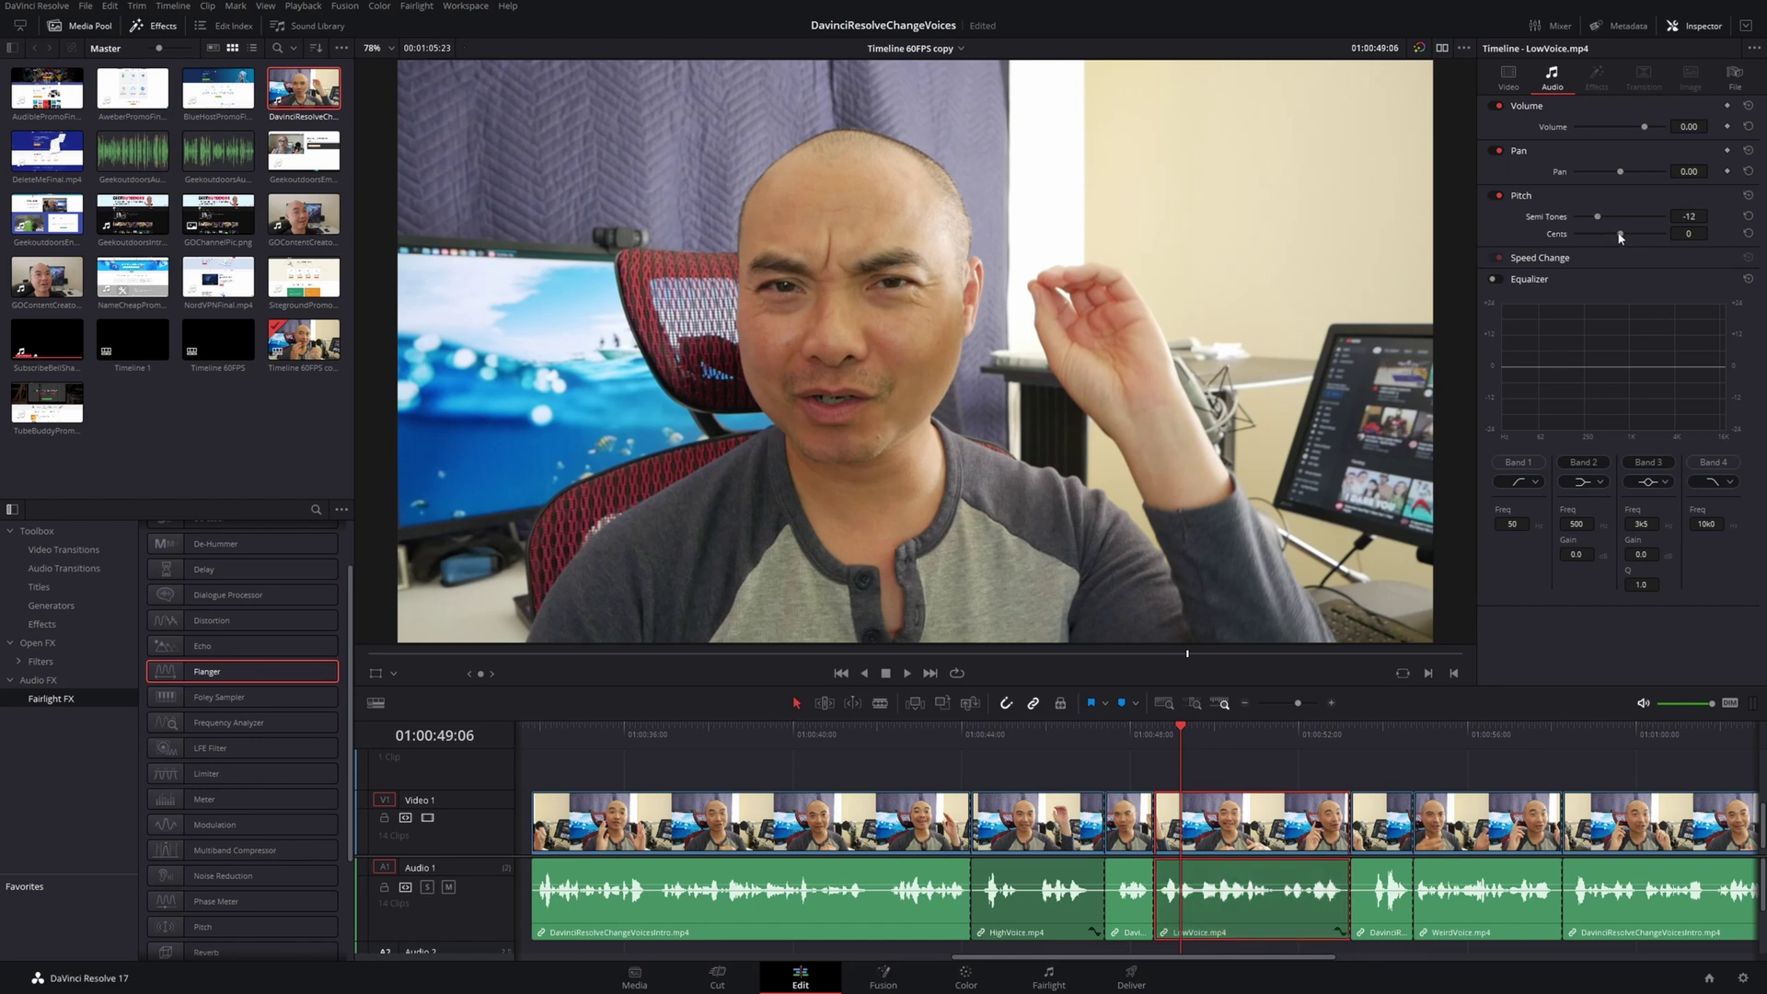
left_click(1136, 740)
key("space")
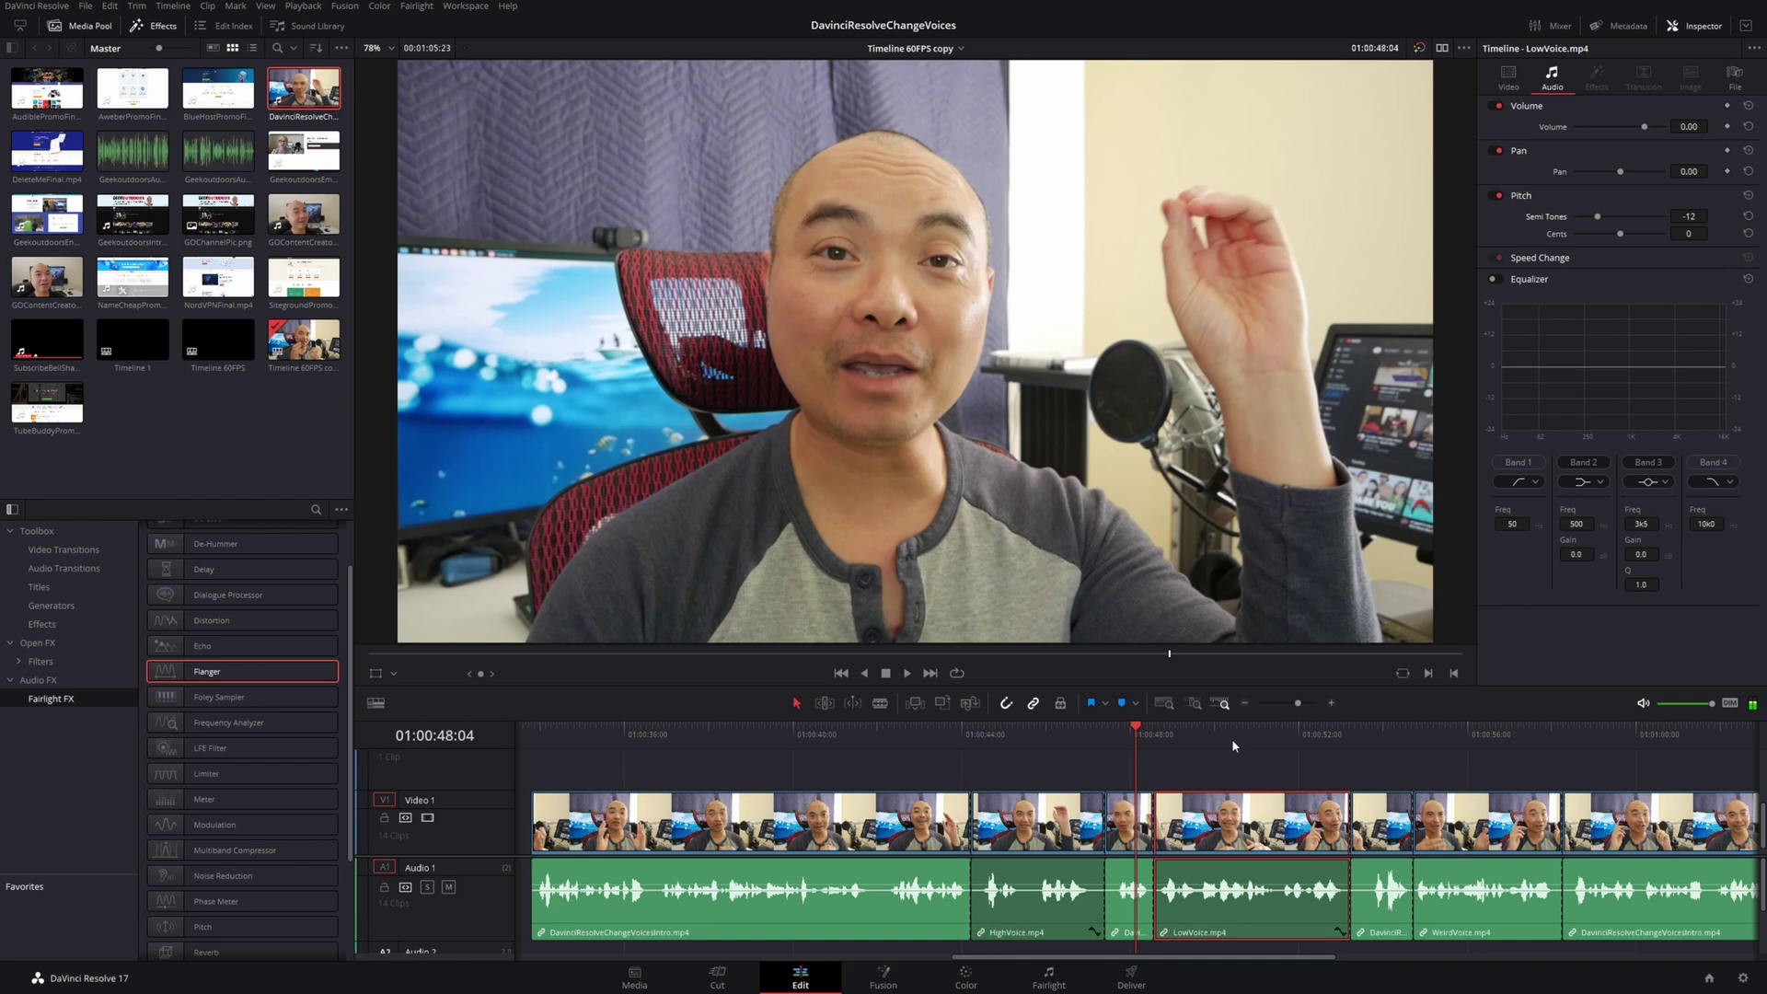
key("space")
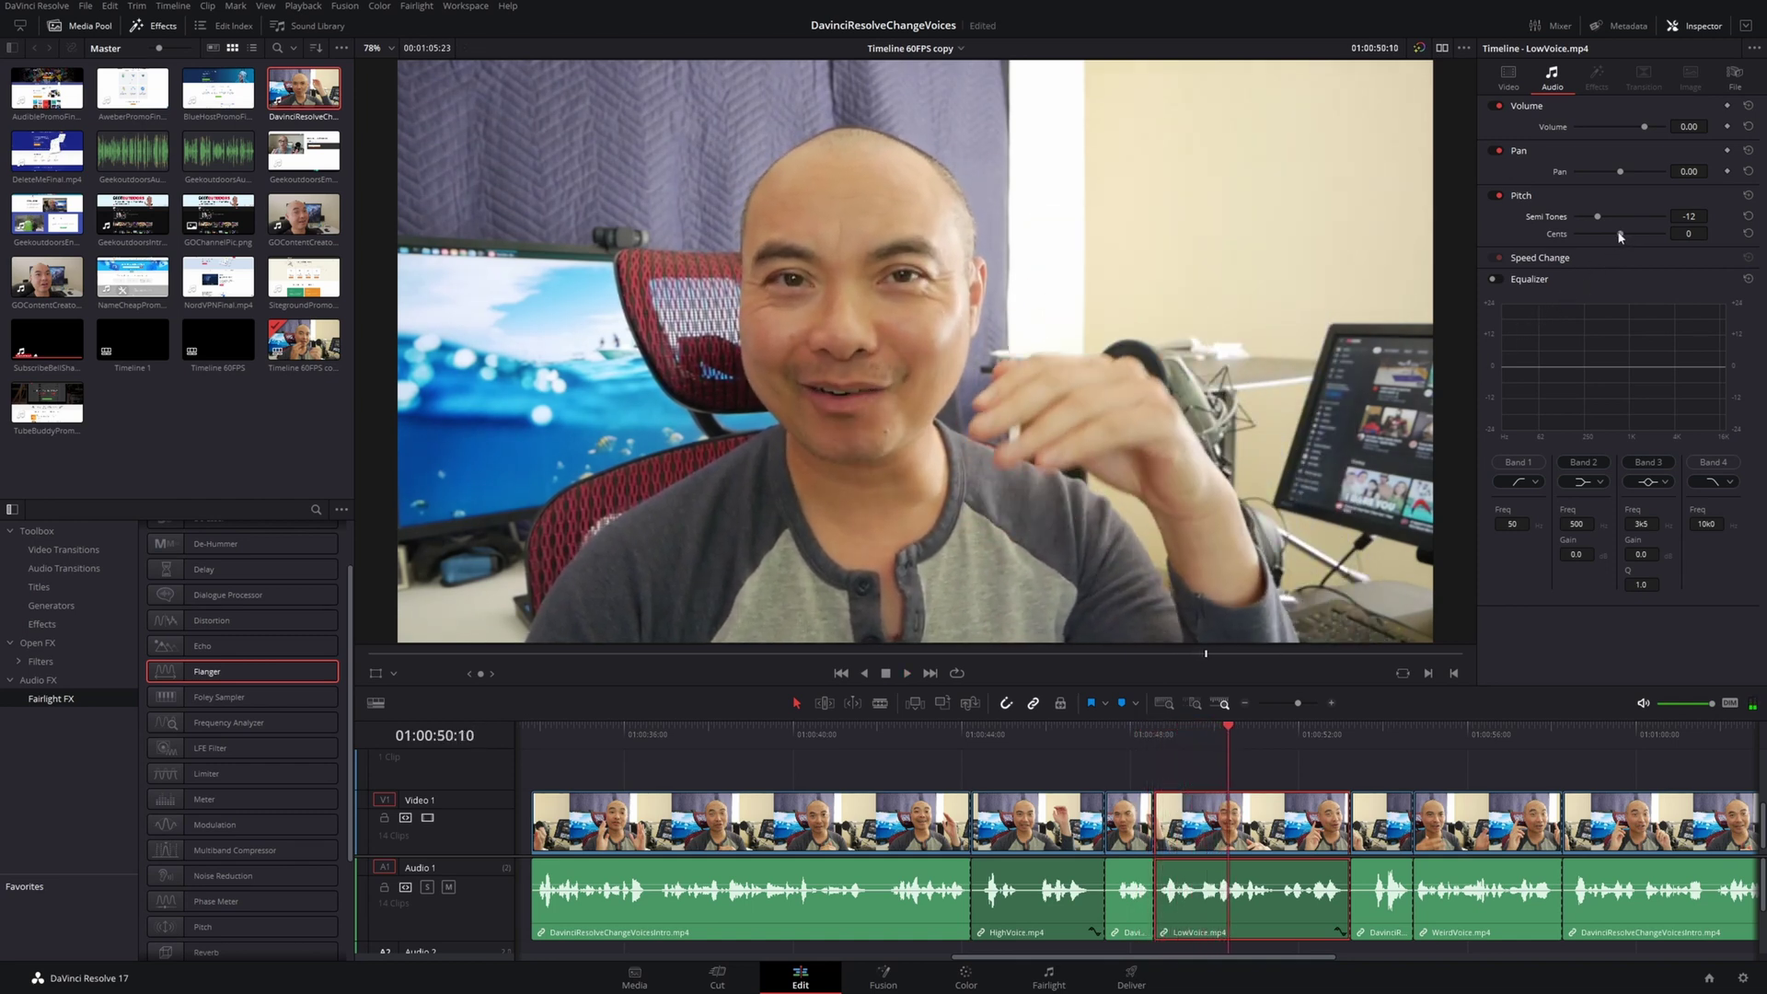
Raise LowVoice's pitch to 22 cents and replay the section
left_click_drag(1619, 237, 1631, 239)
left_click(1140, 749)
left_click(1152, 731)
key("space")
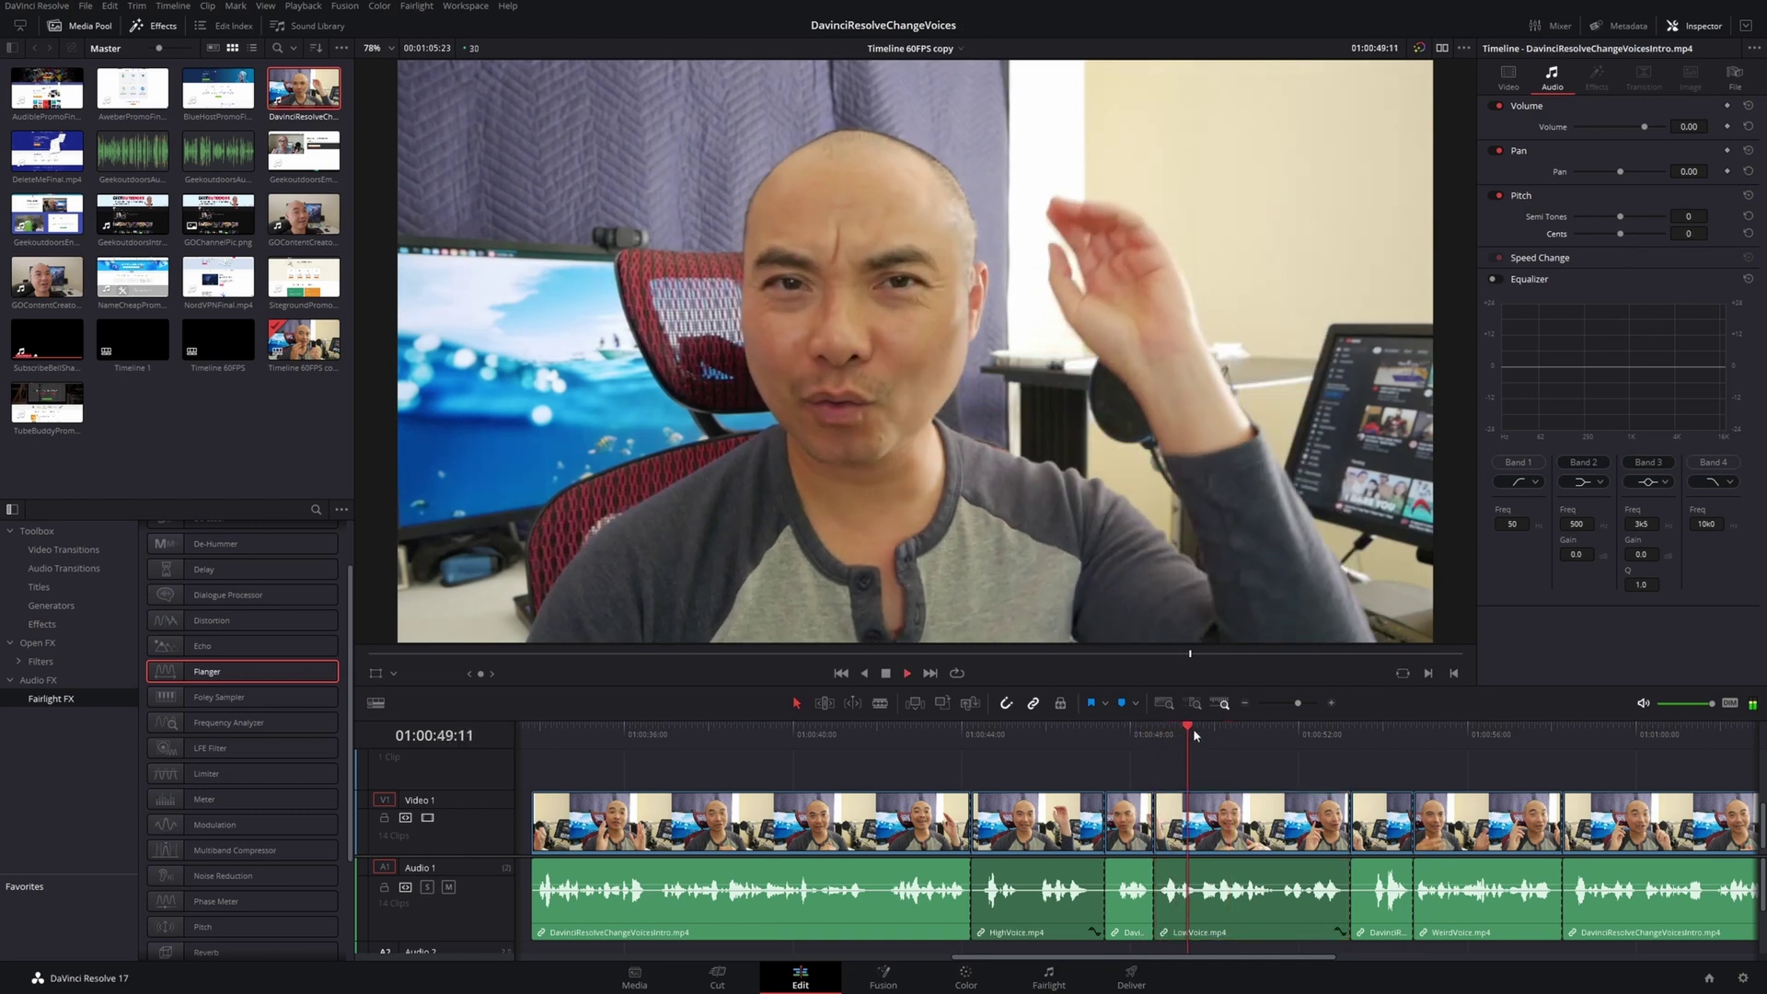
key("space")
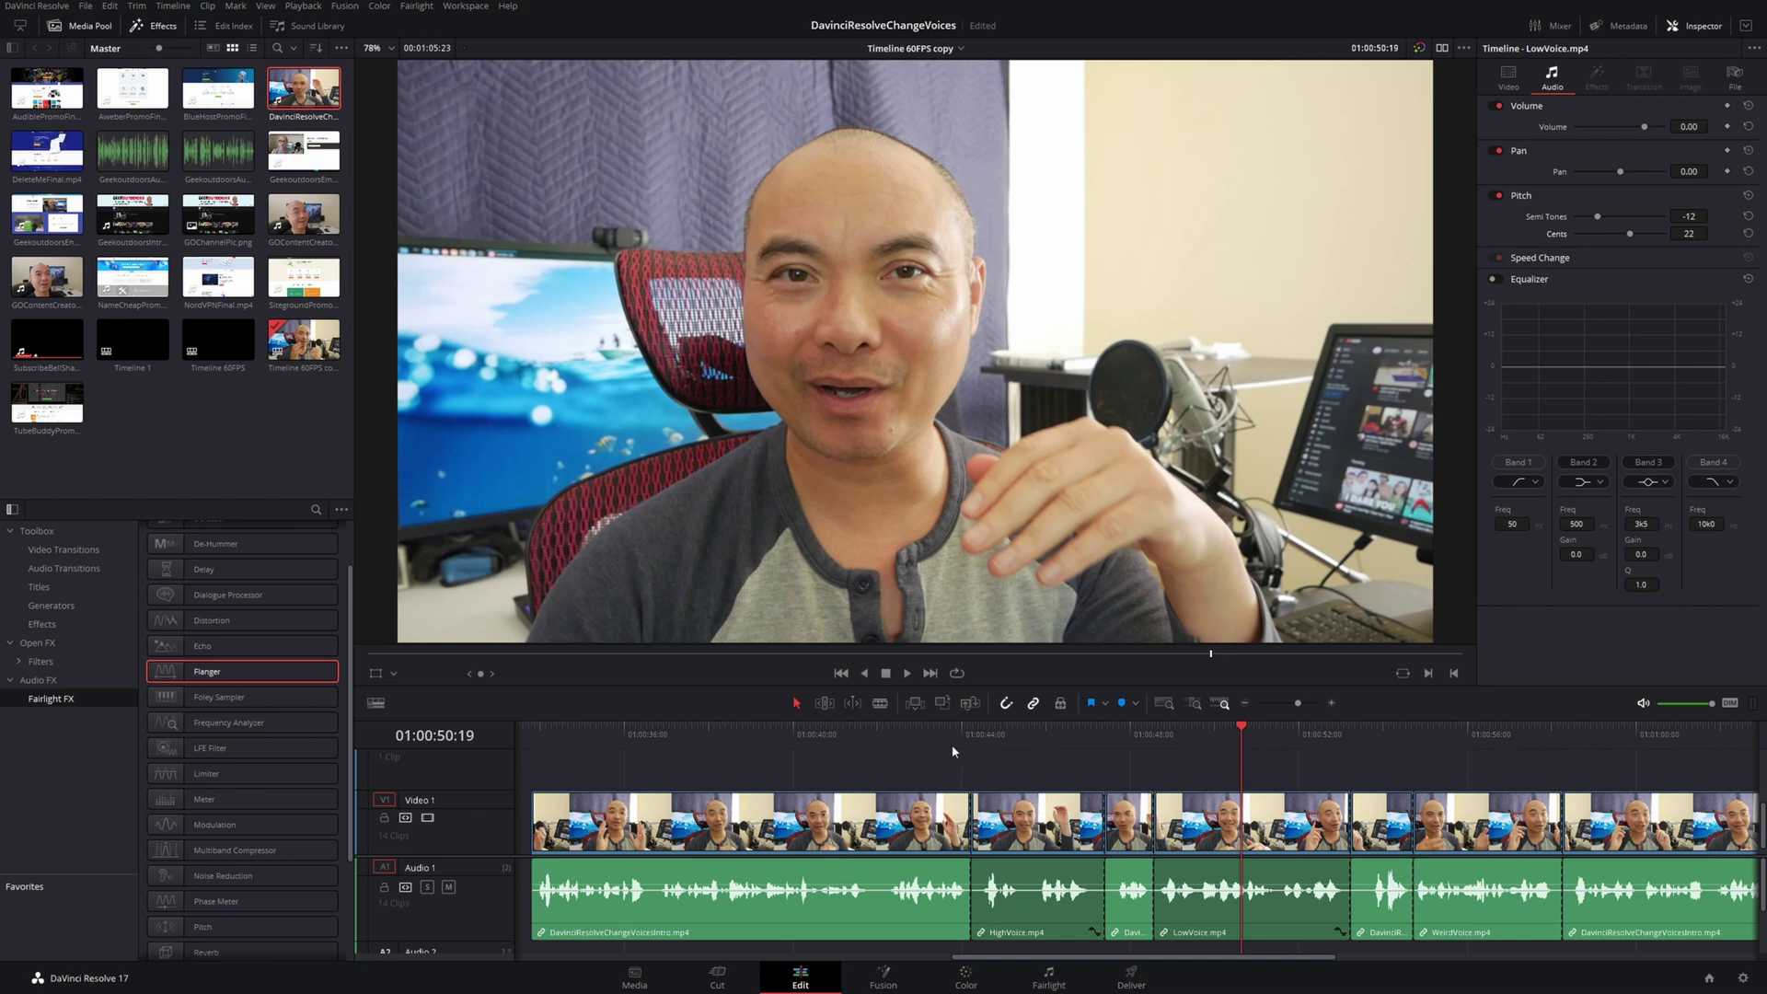
left_click(925, 737)
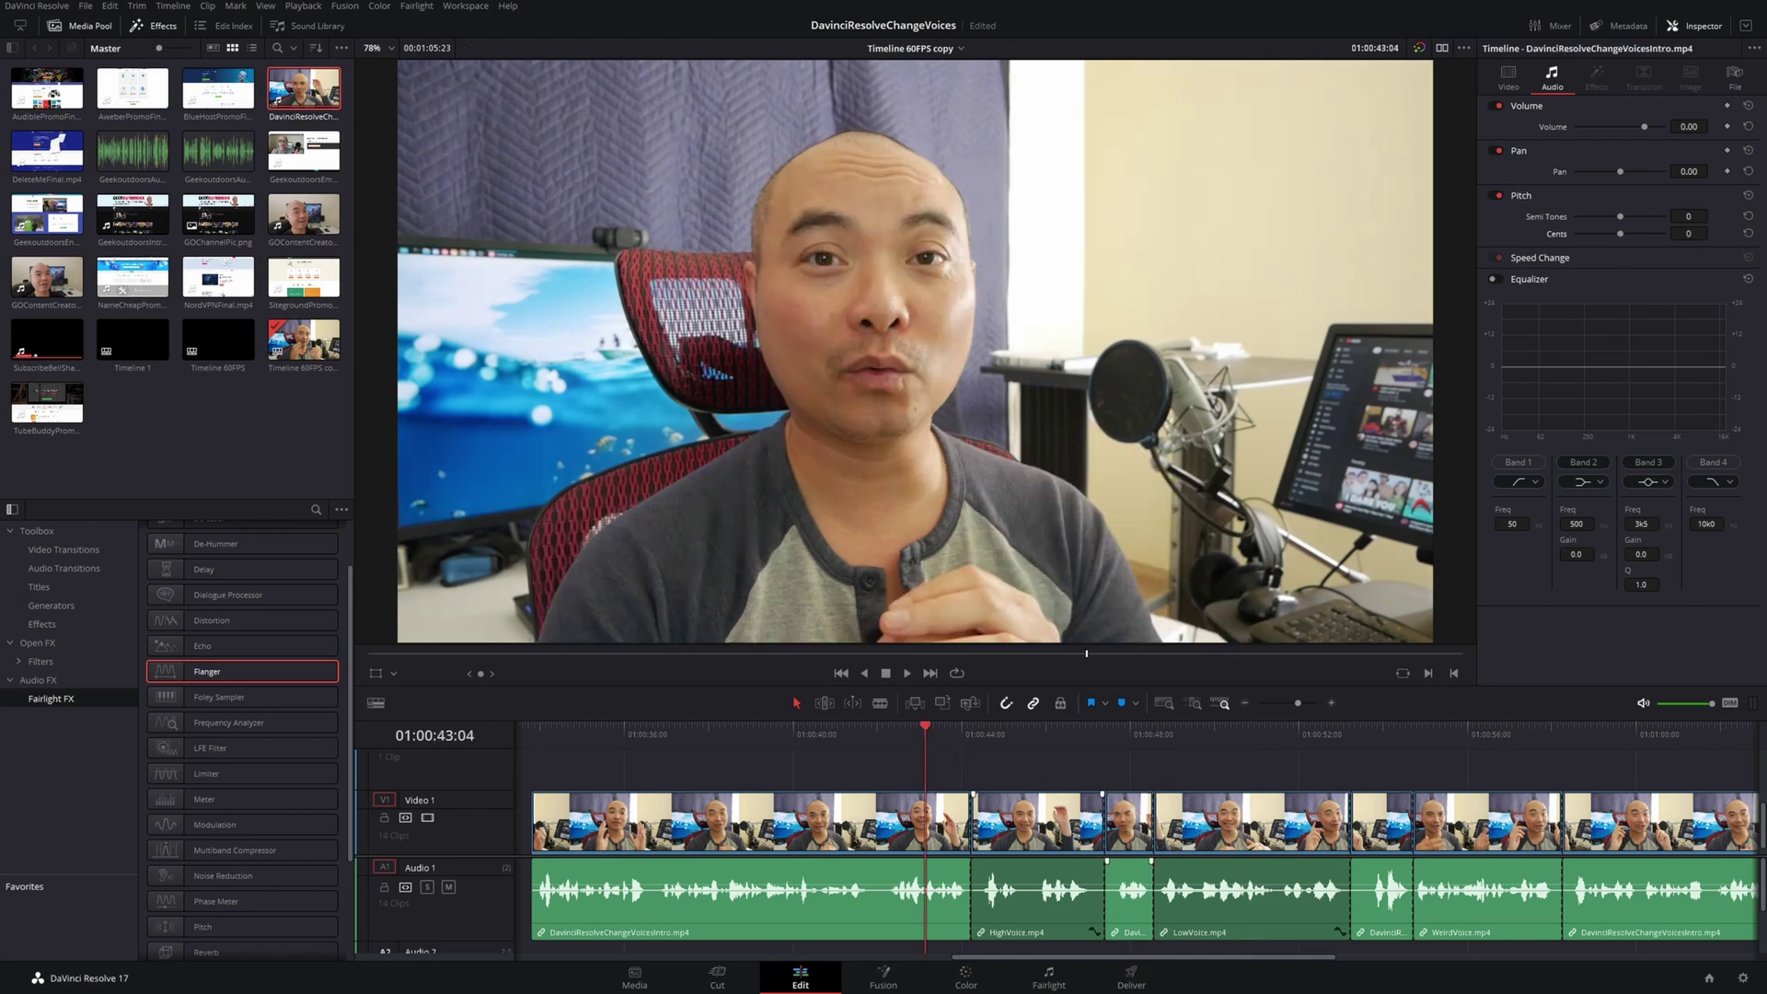
key("space")
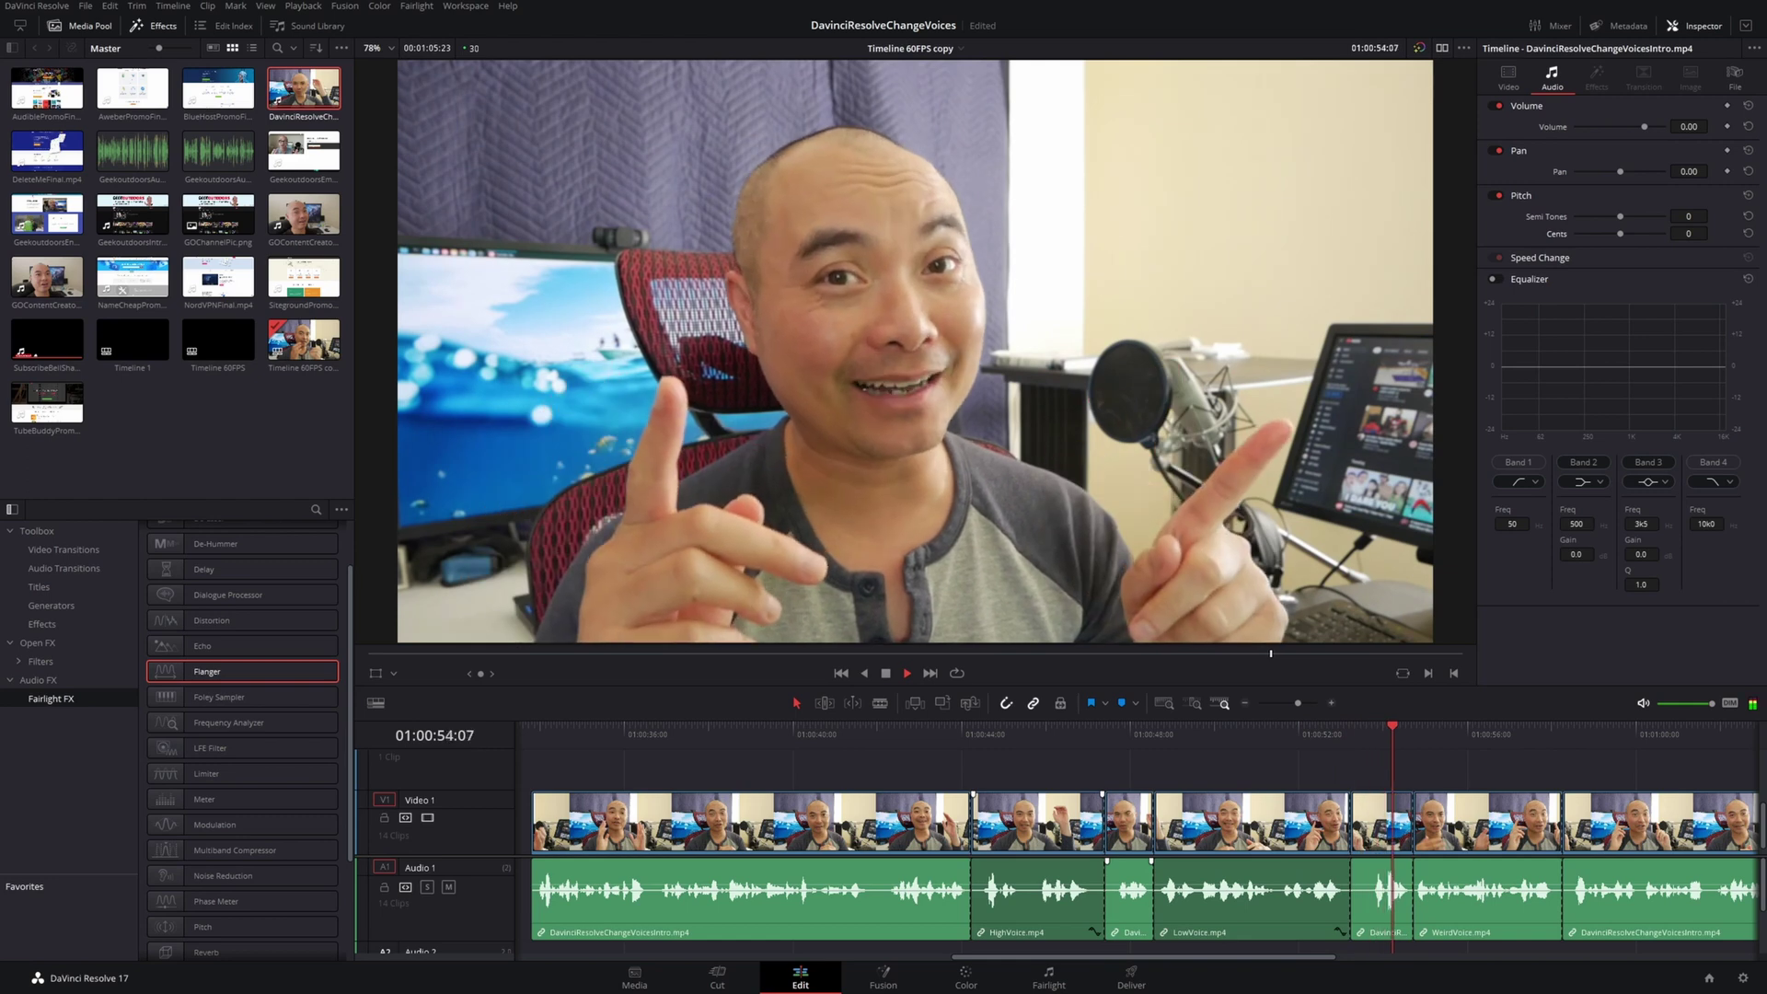
key("space")
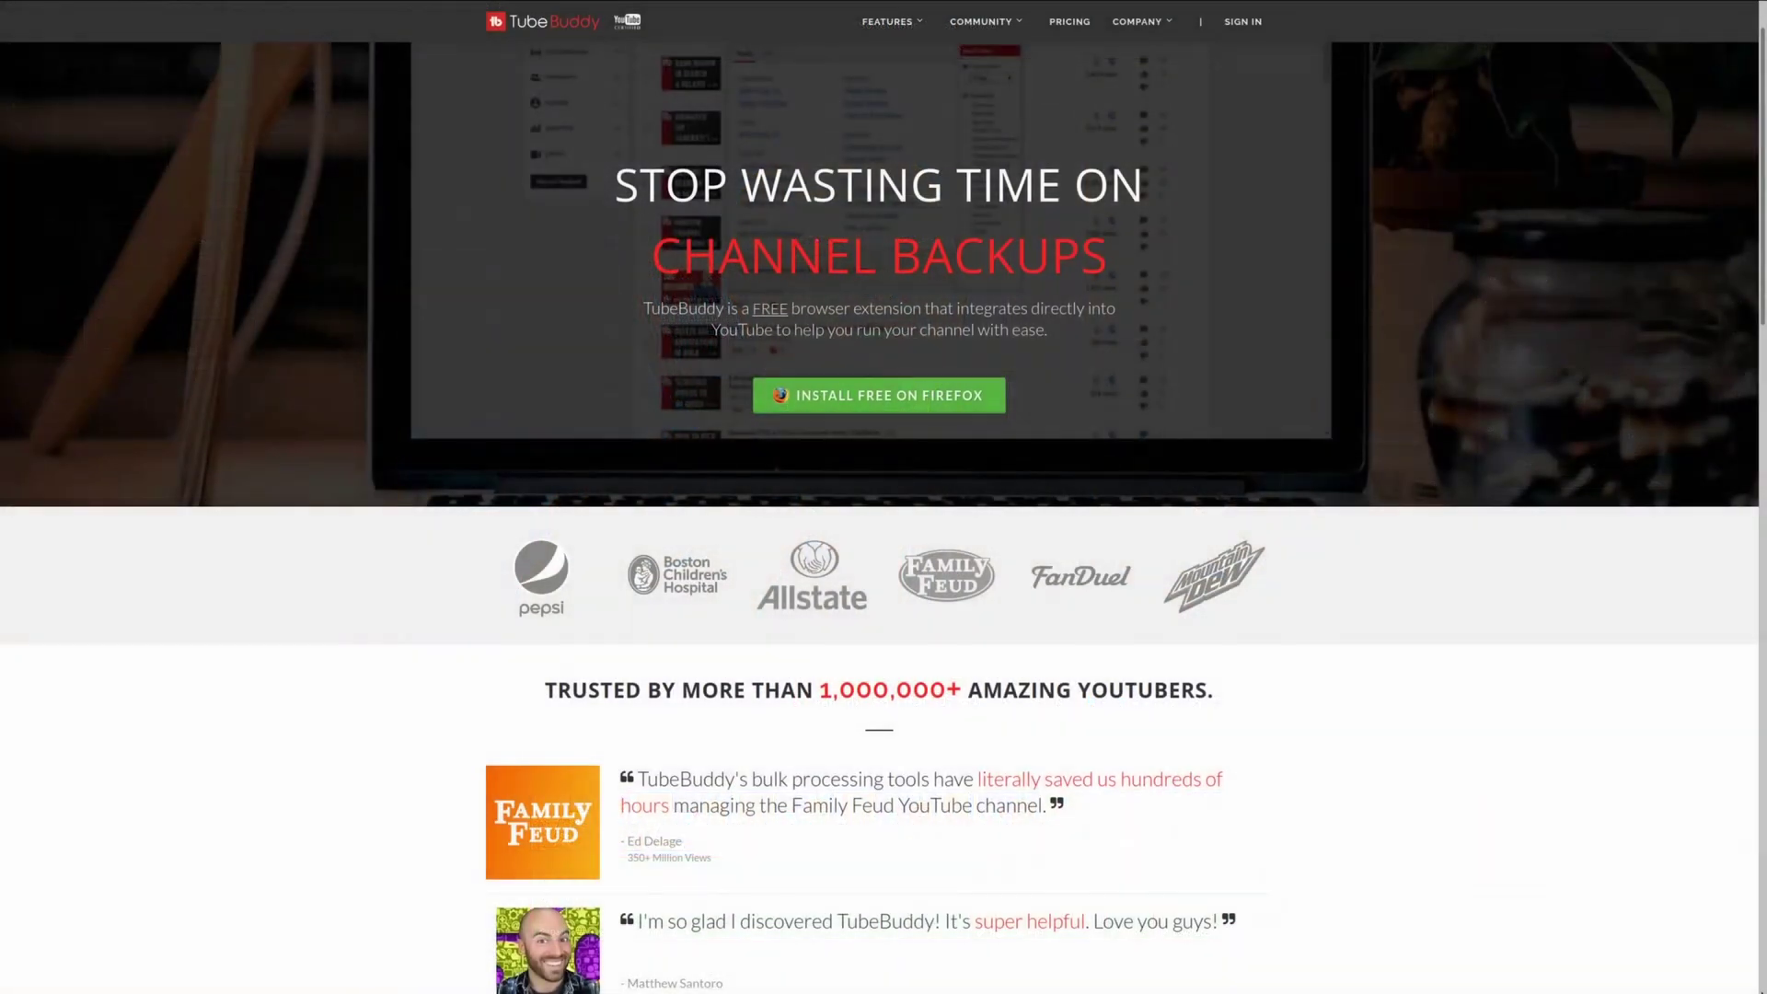
scroll(881, 516, "down", 3)
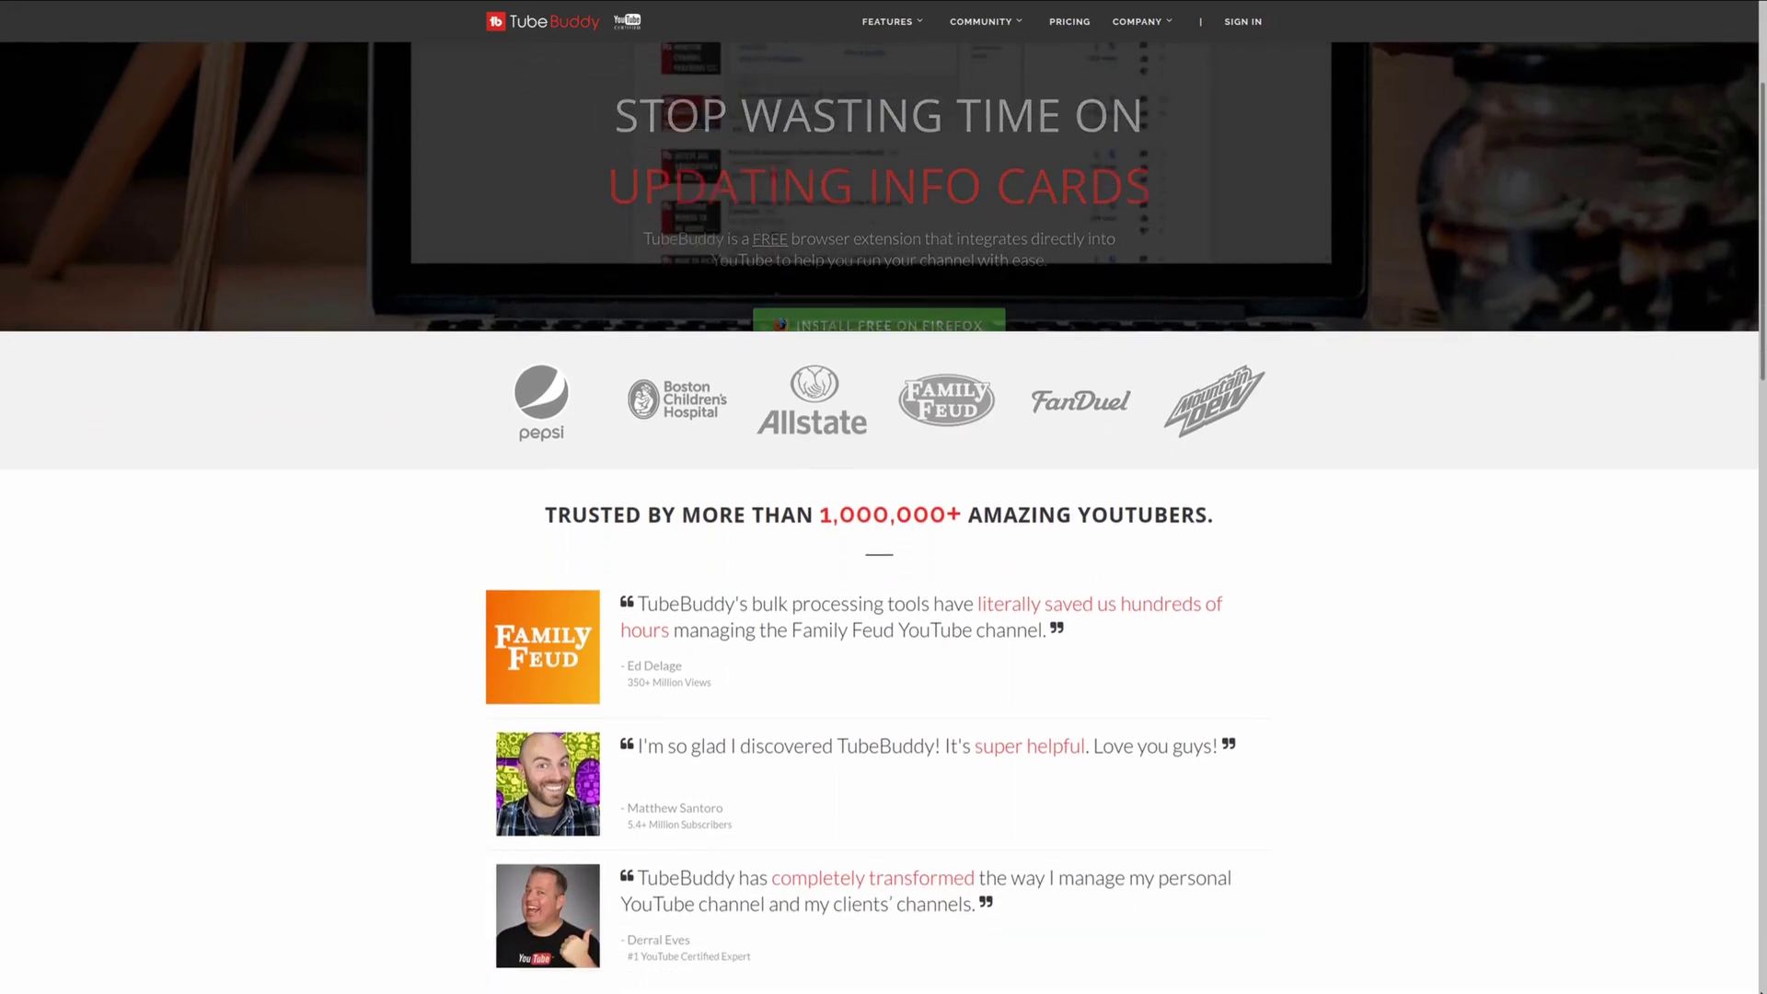
scroll(881, 515, "down", 3)
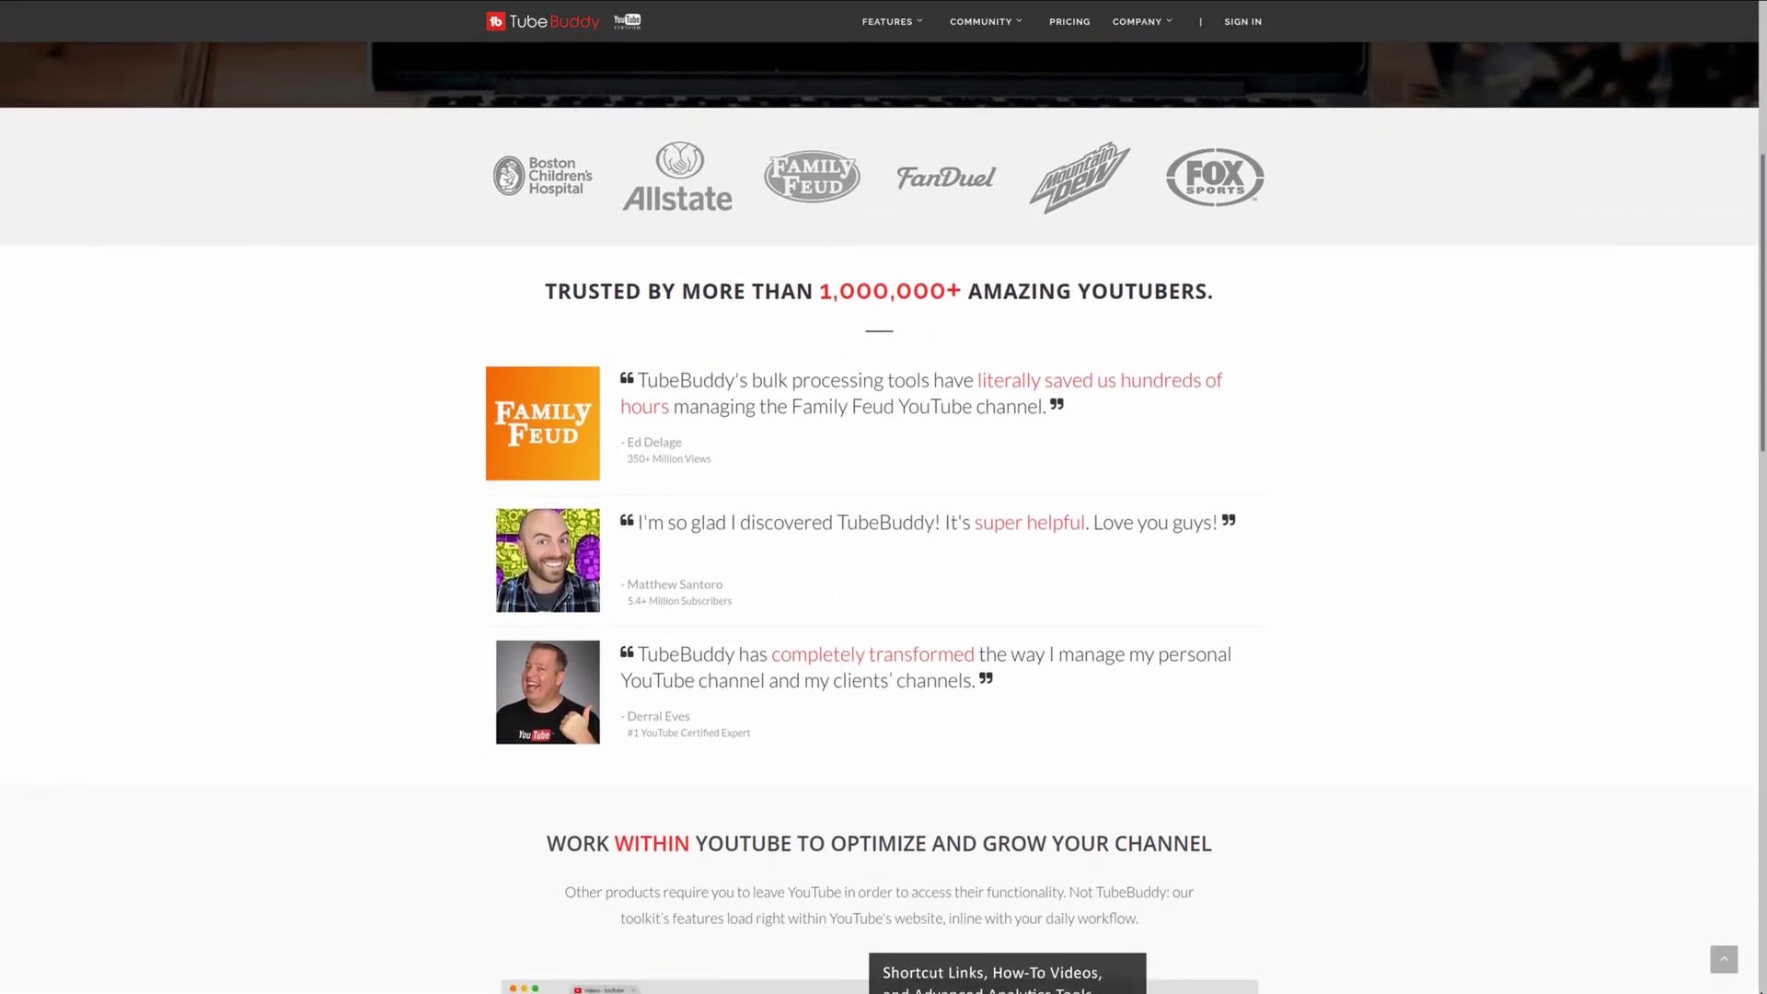
scroll(880, 515, "down", 2)
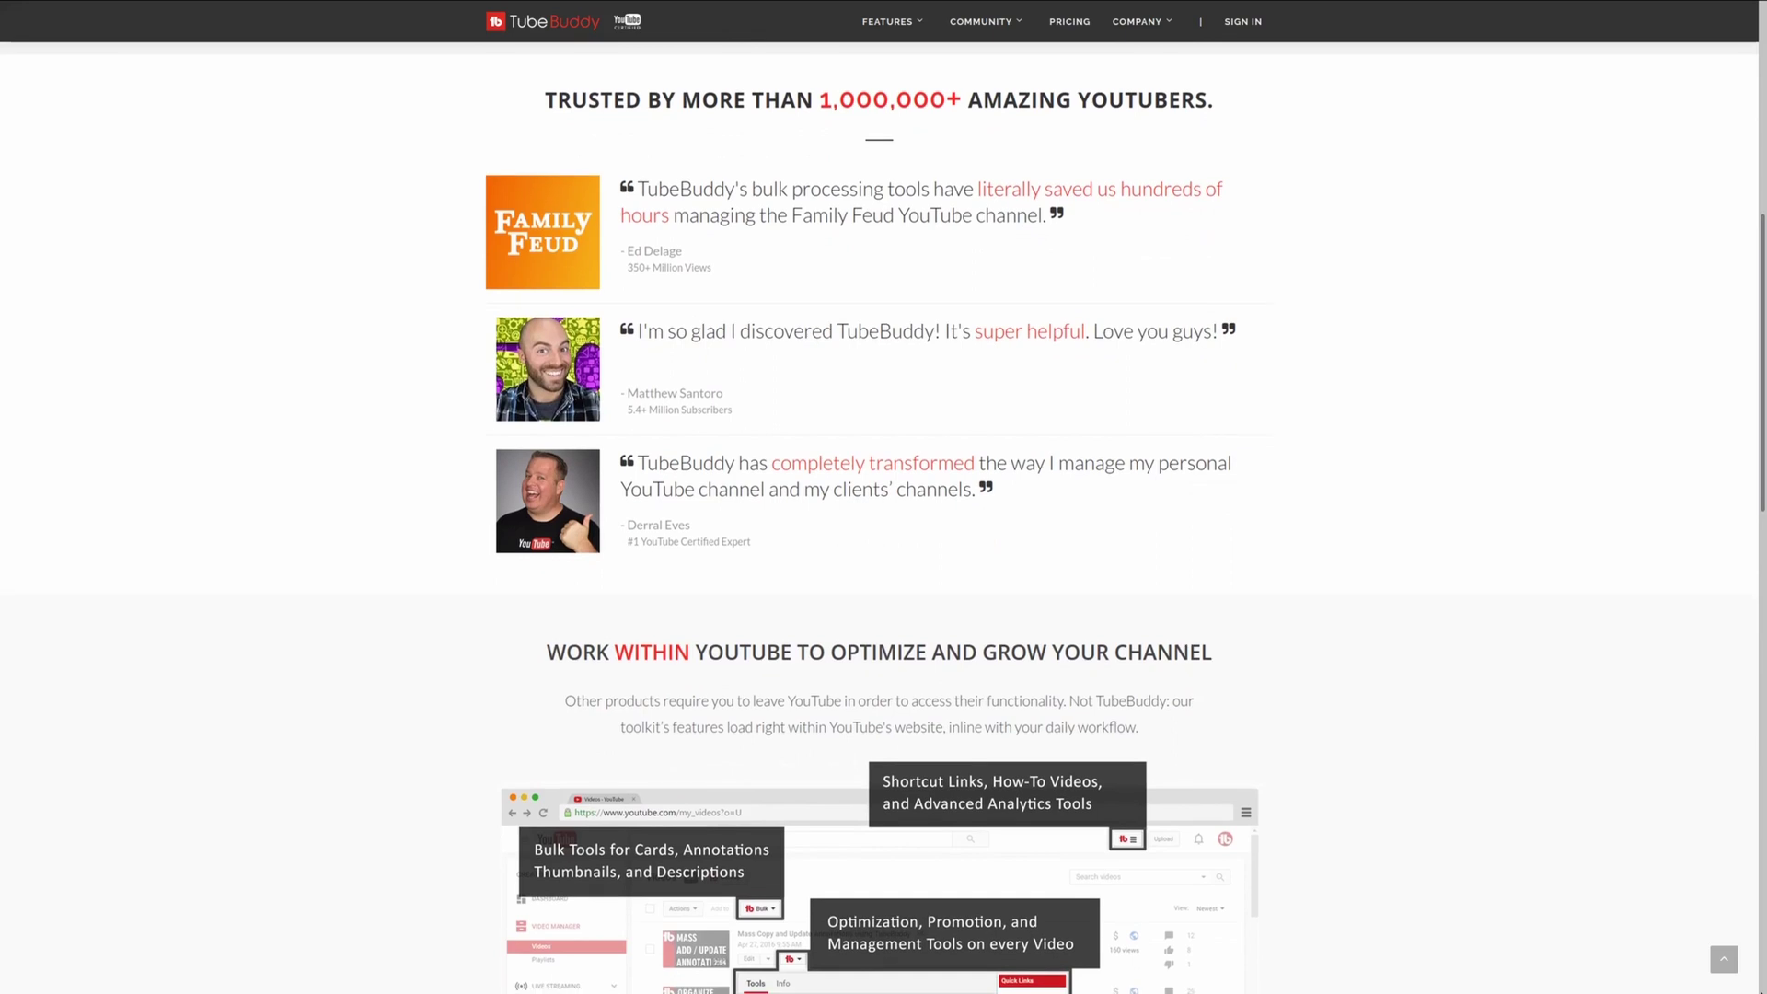
scroll(881, 516, "down", 1)
scroll(880, 515, "down", 1)
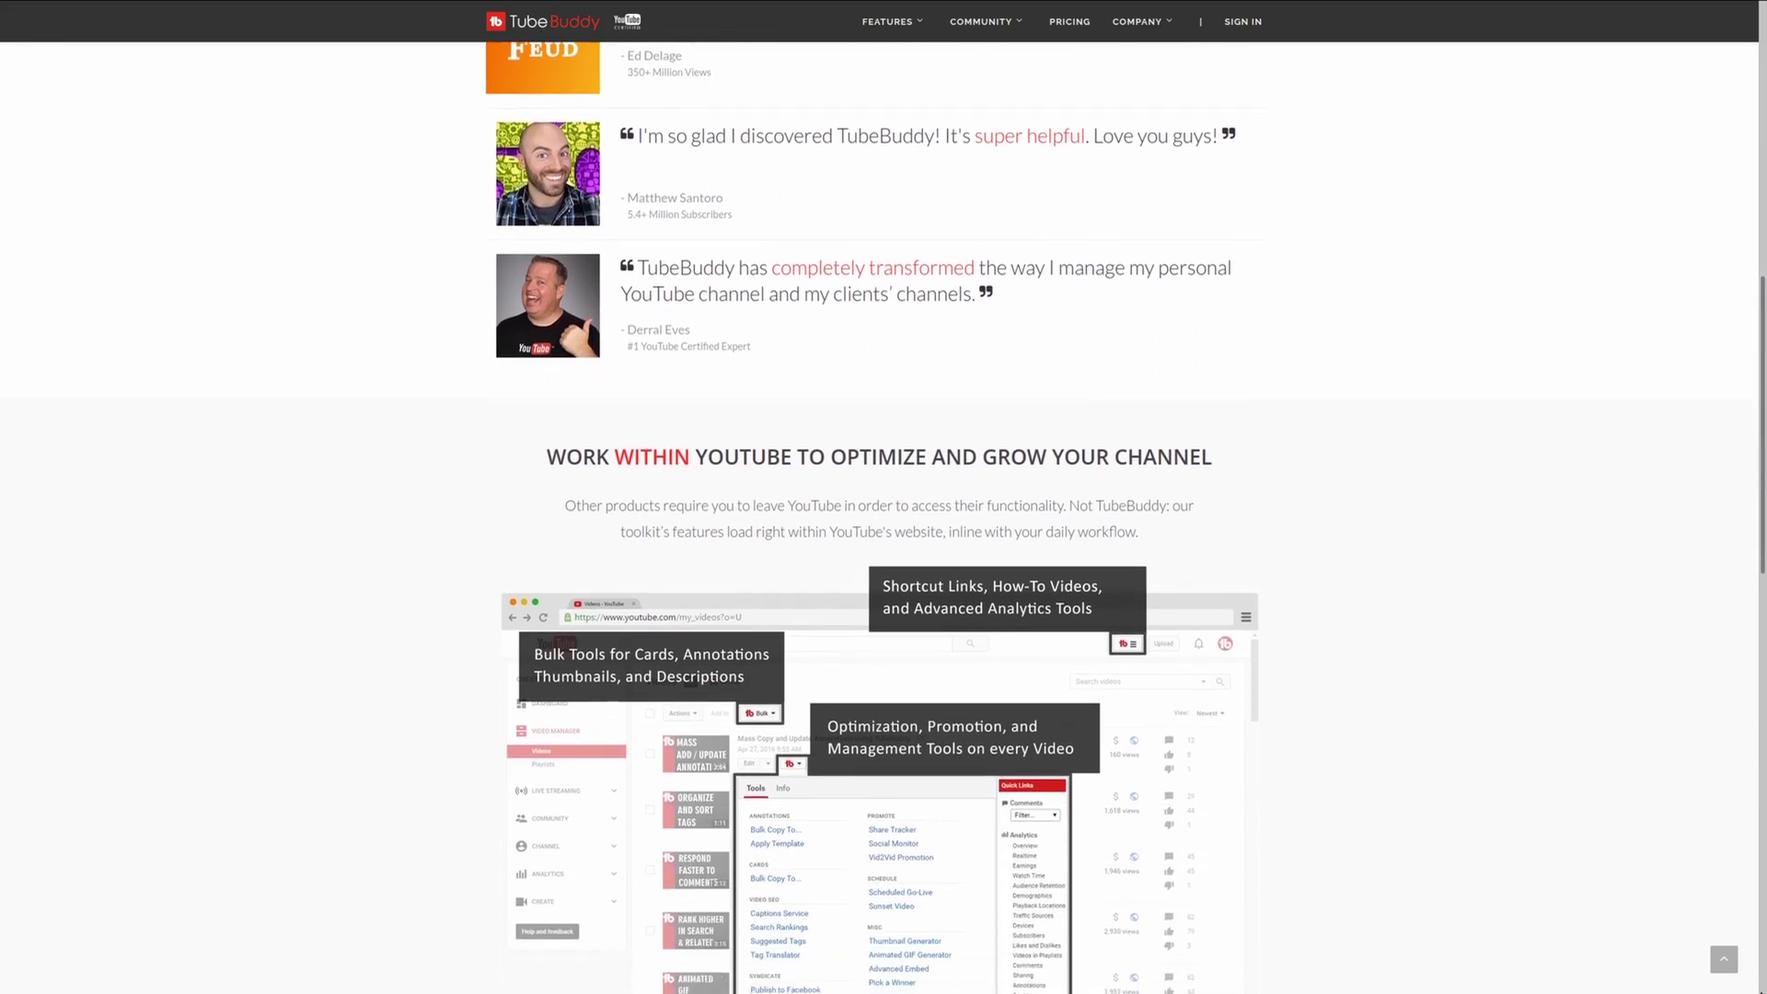
scroll(881, 515, "down", 2)
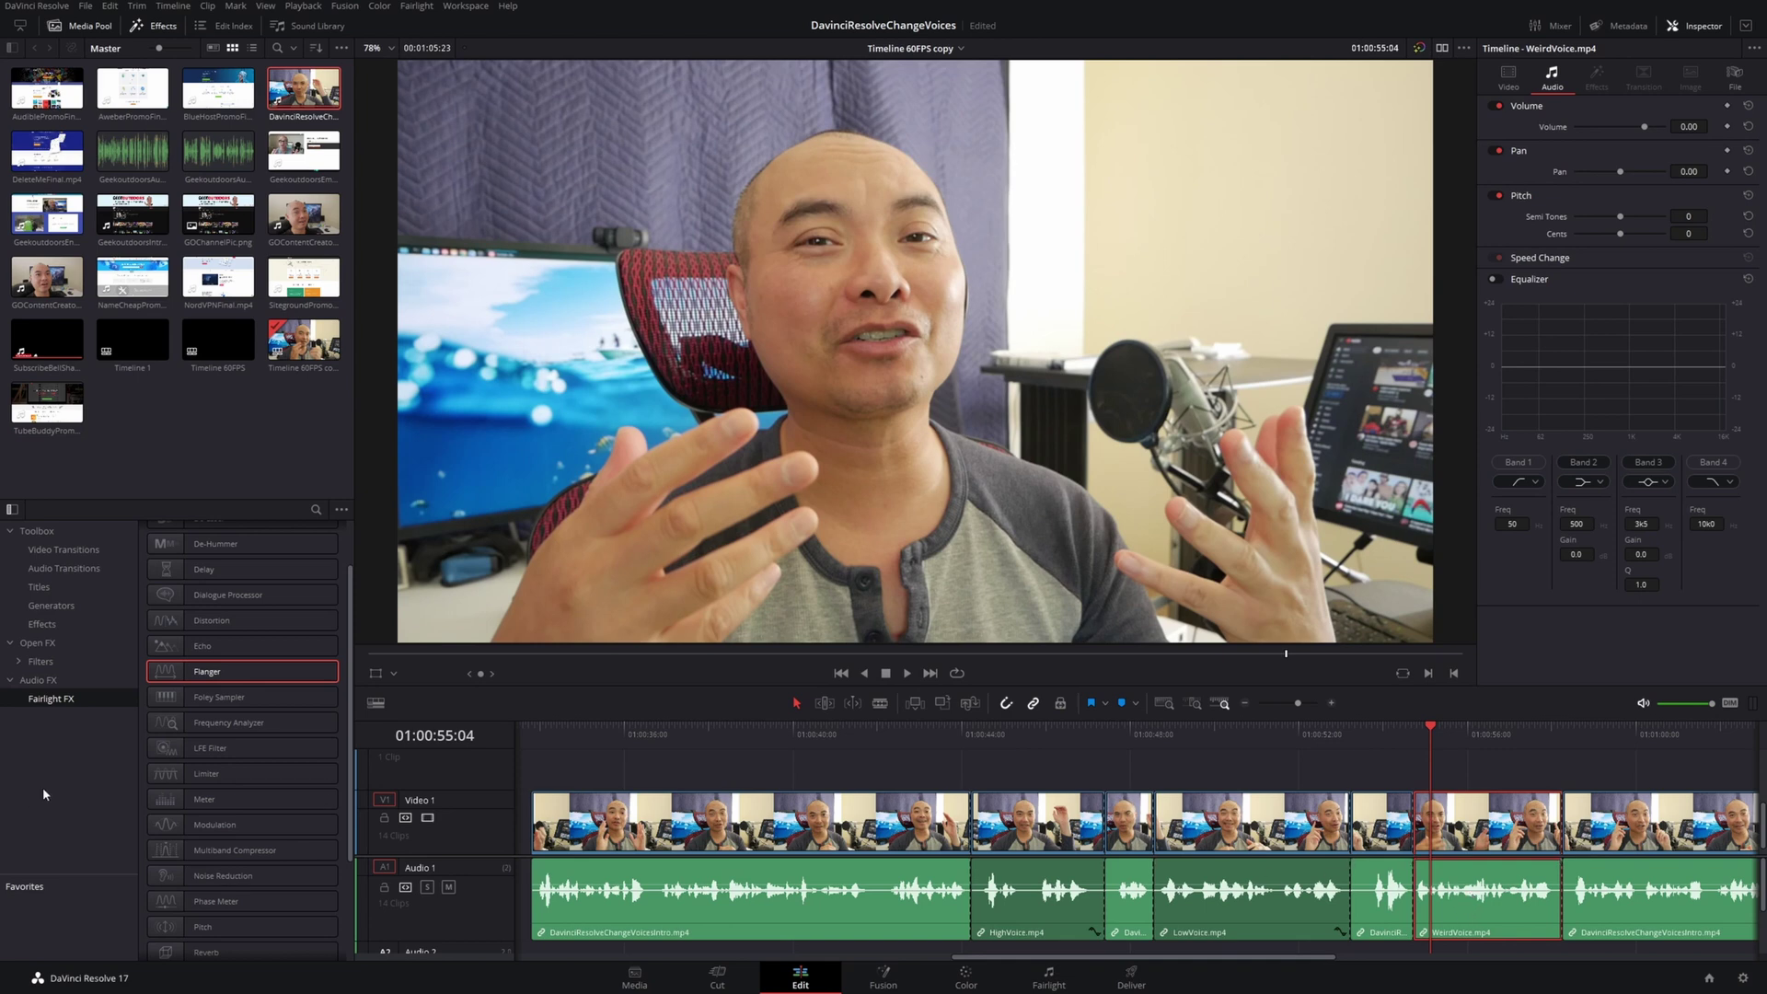
Drag Modulation from Audio FX > Fairlight FX onto the WeirdVoice.mp4 audio clip
left_click(12, 510)
left_click(12, 510)
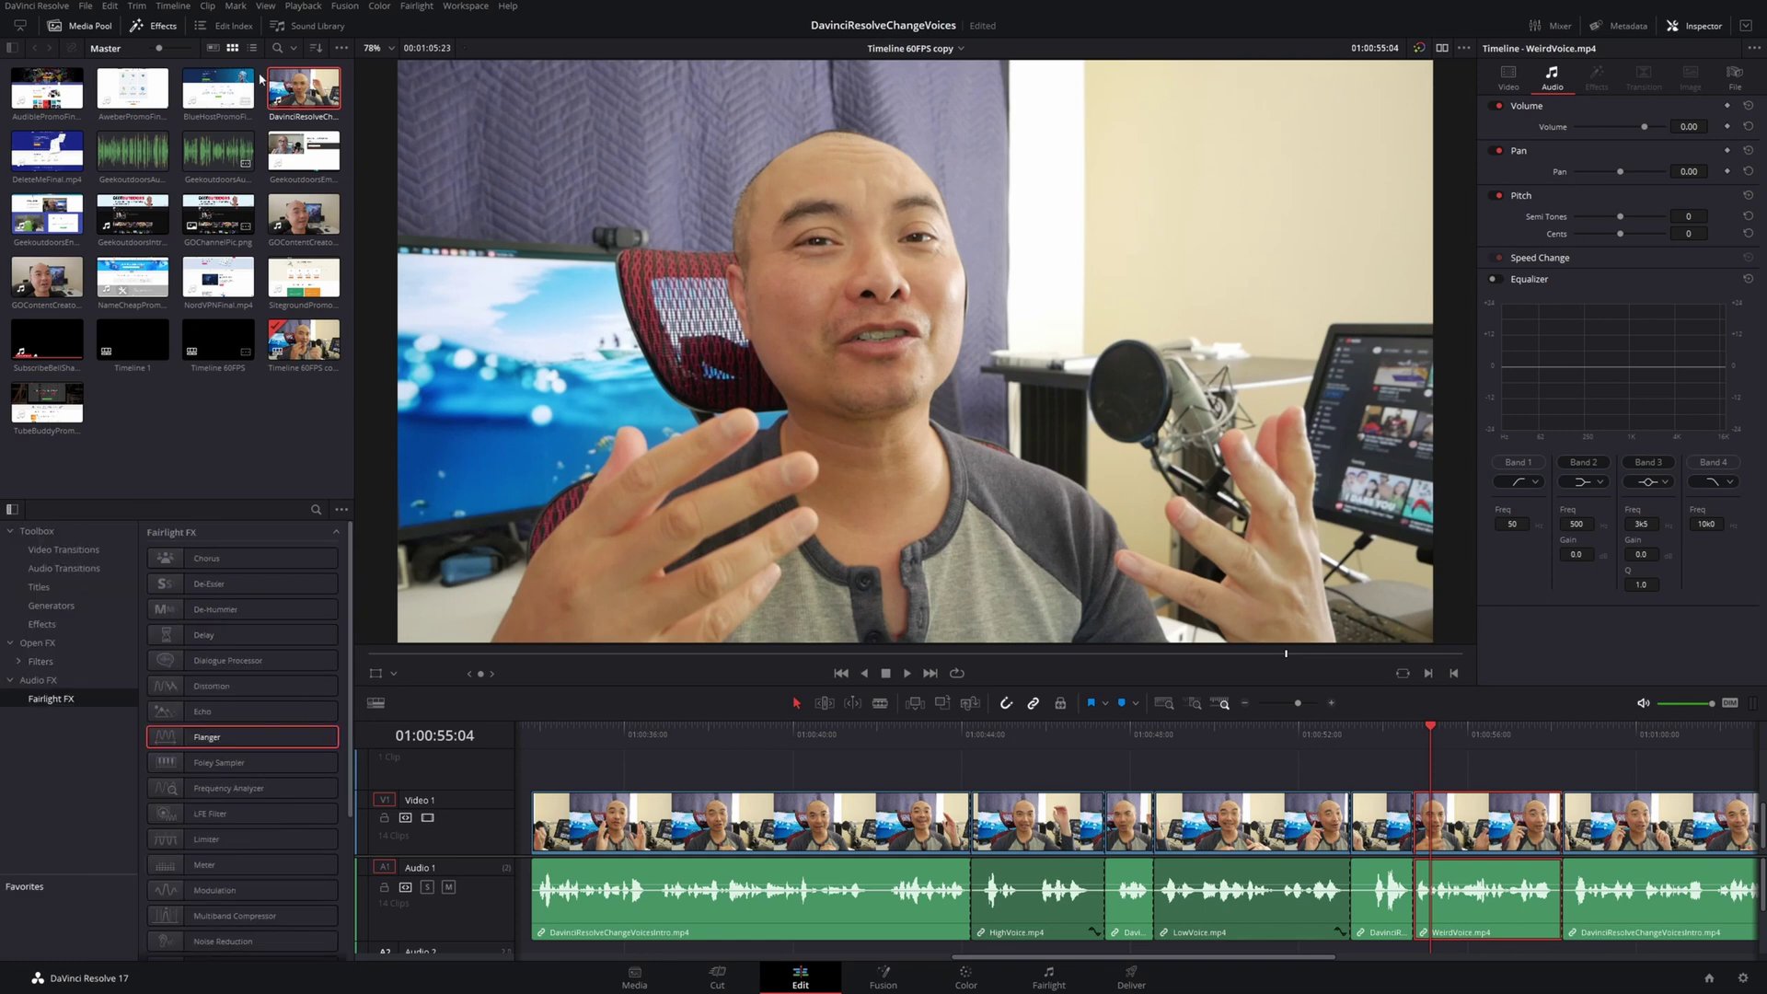
left_click(168, 27)
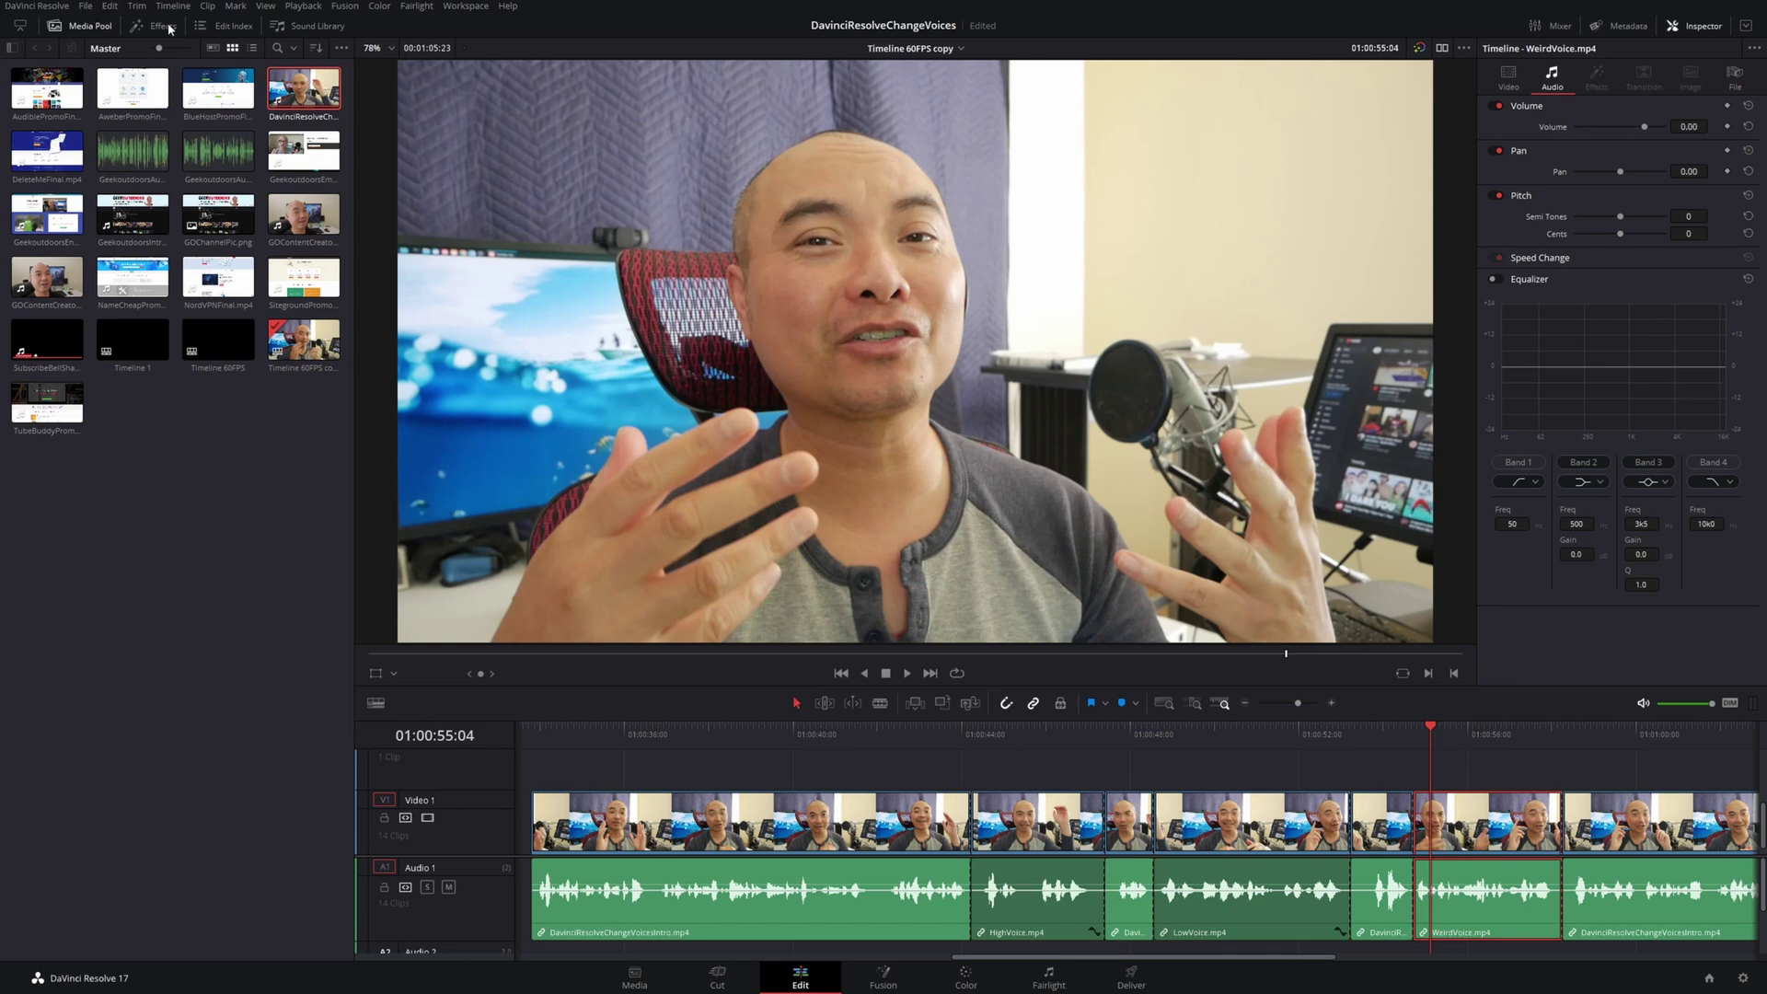
left_click(169, 27)
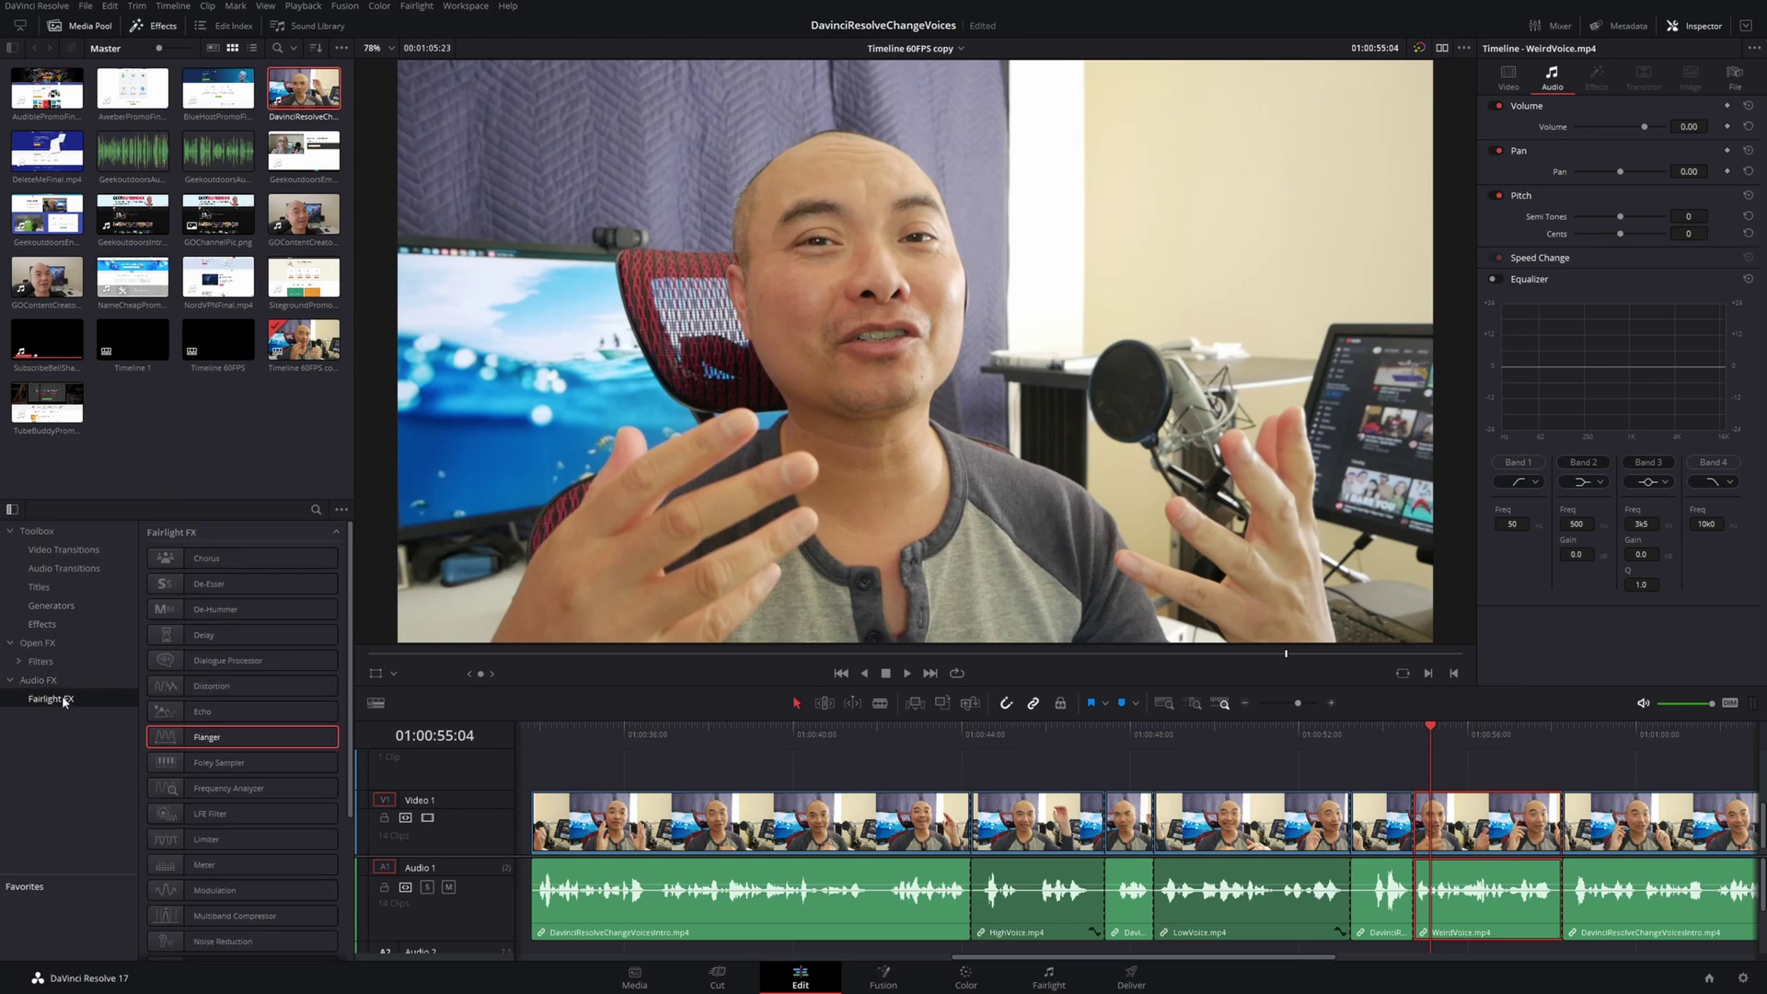
scroll(231, 810, "down", 3)
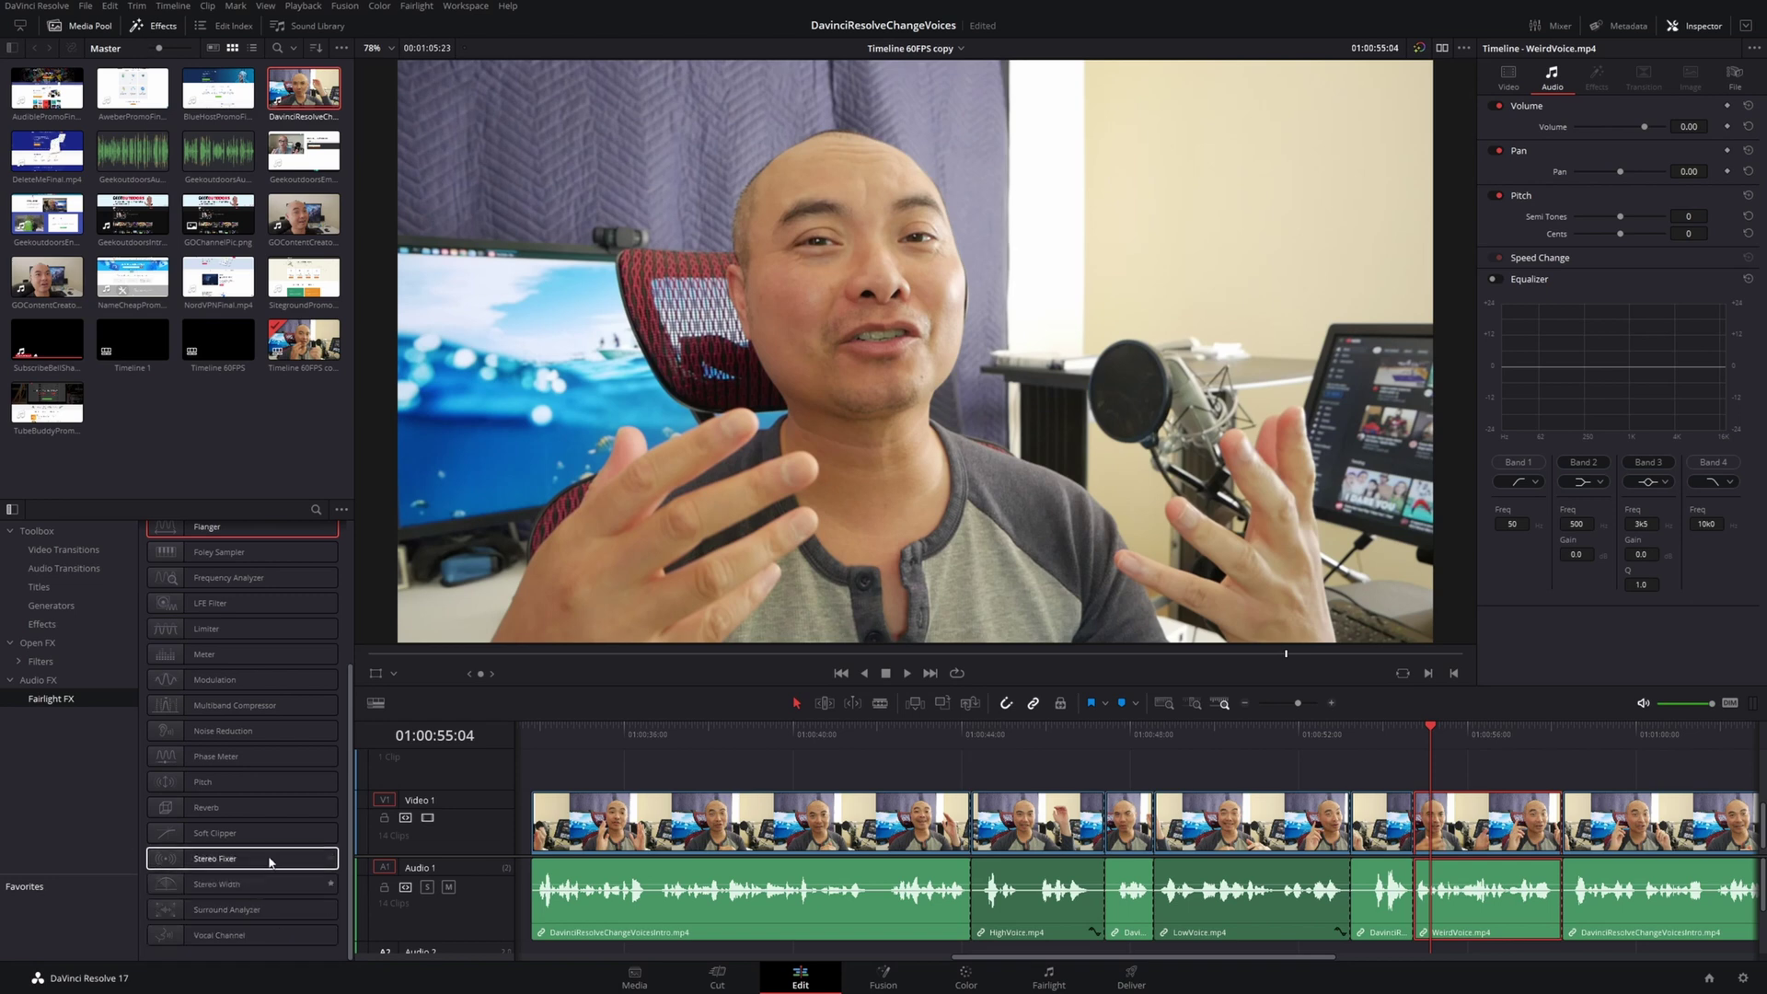
left_click(223, 681)
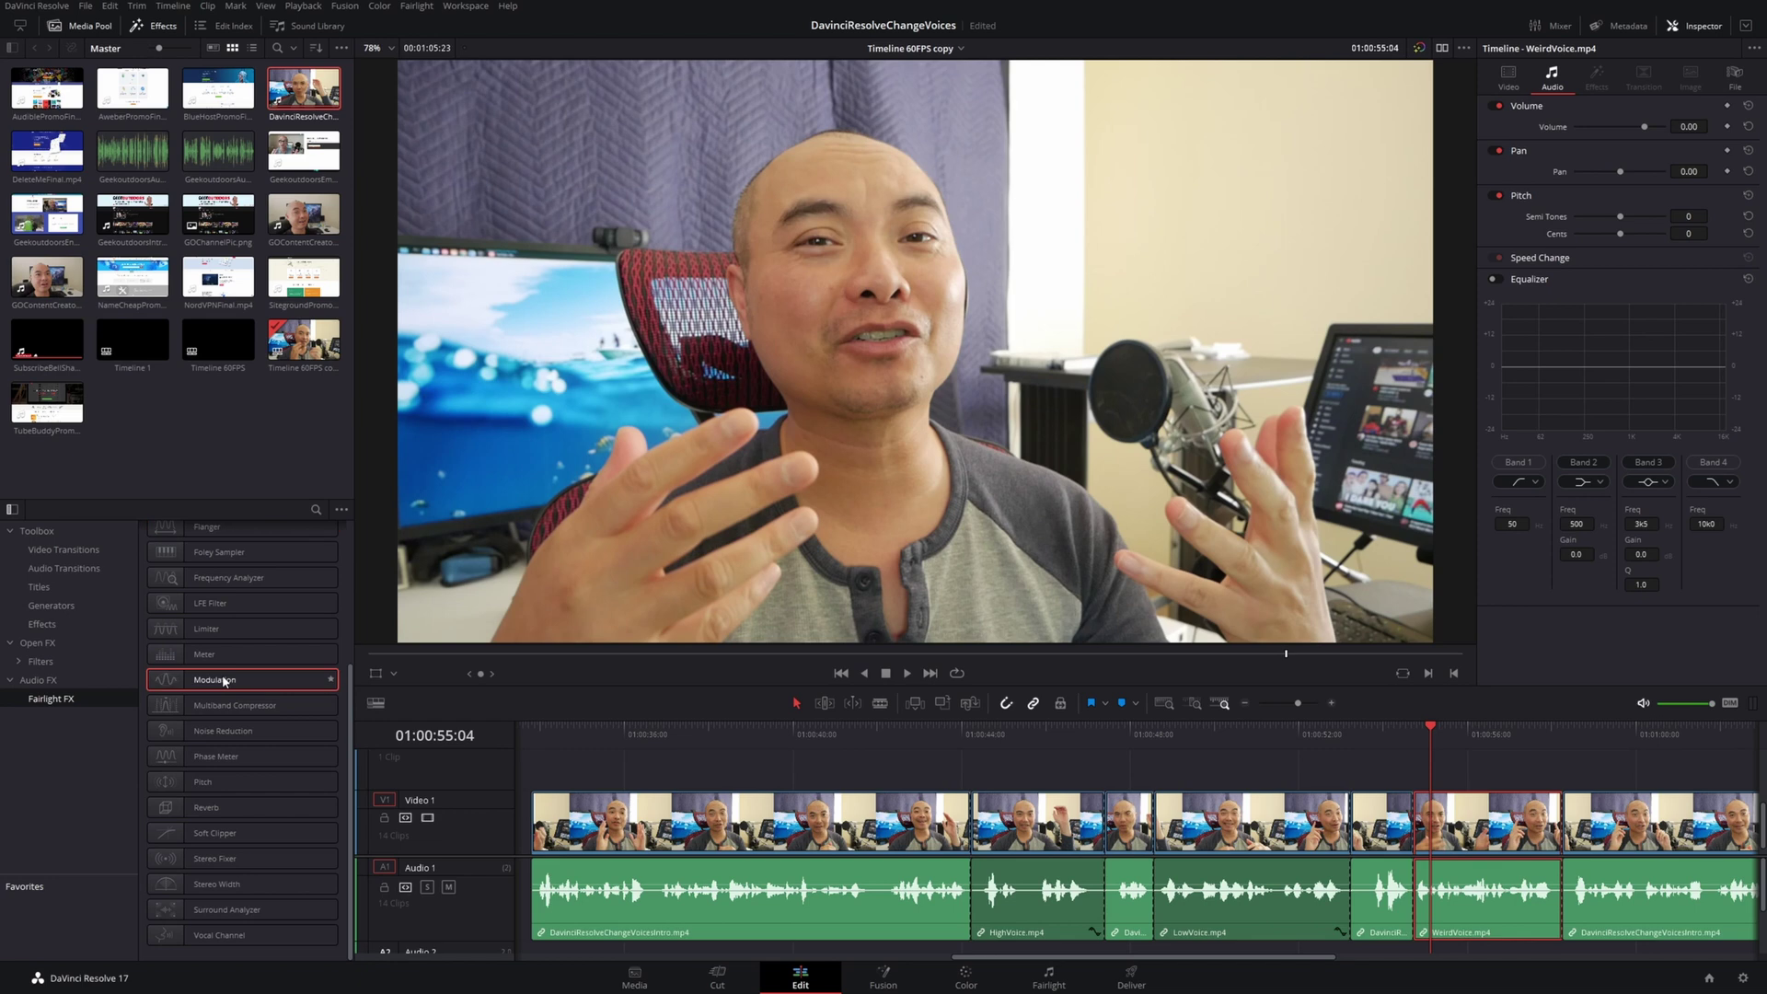
left_click_drag(238, 681, 1491, 911)
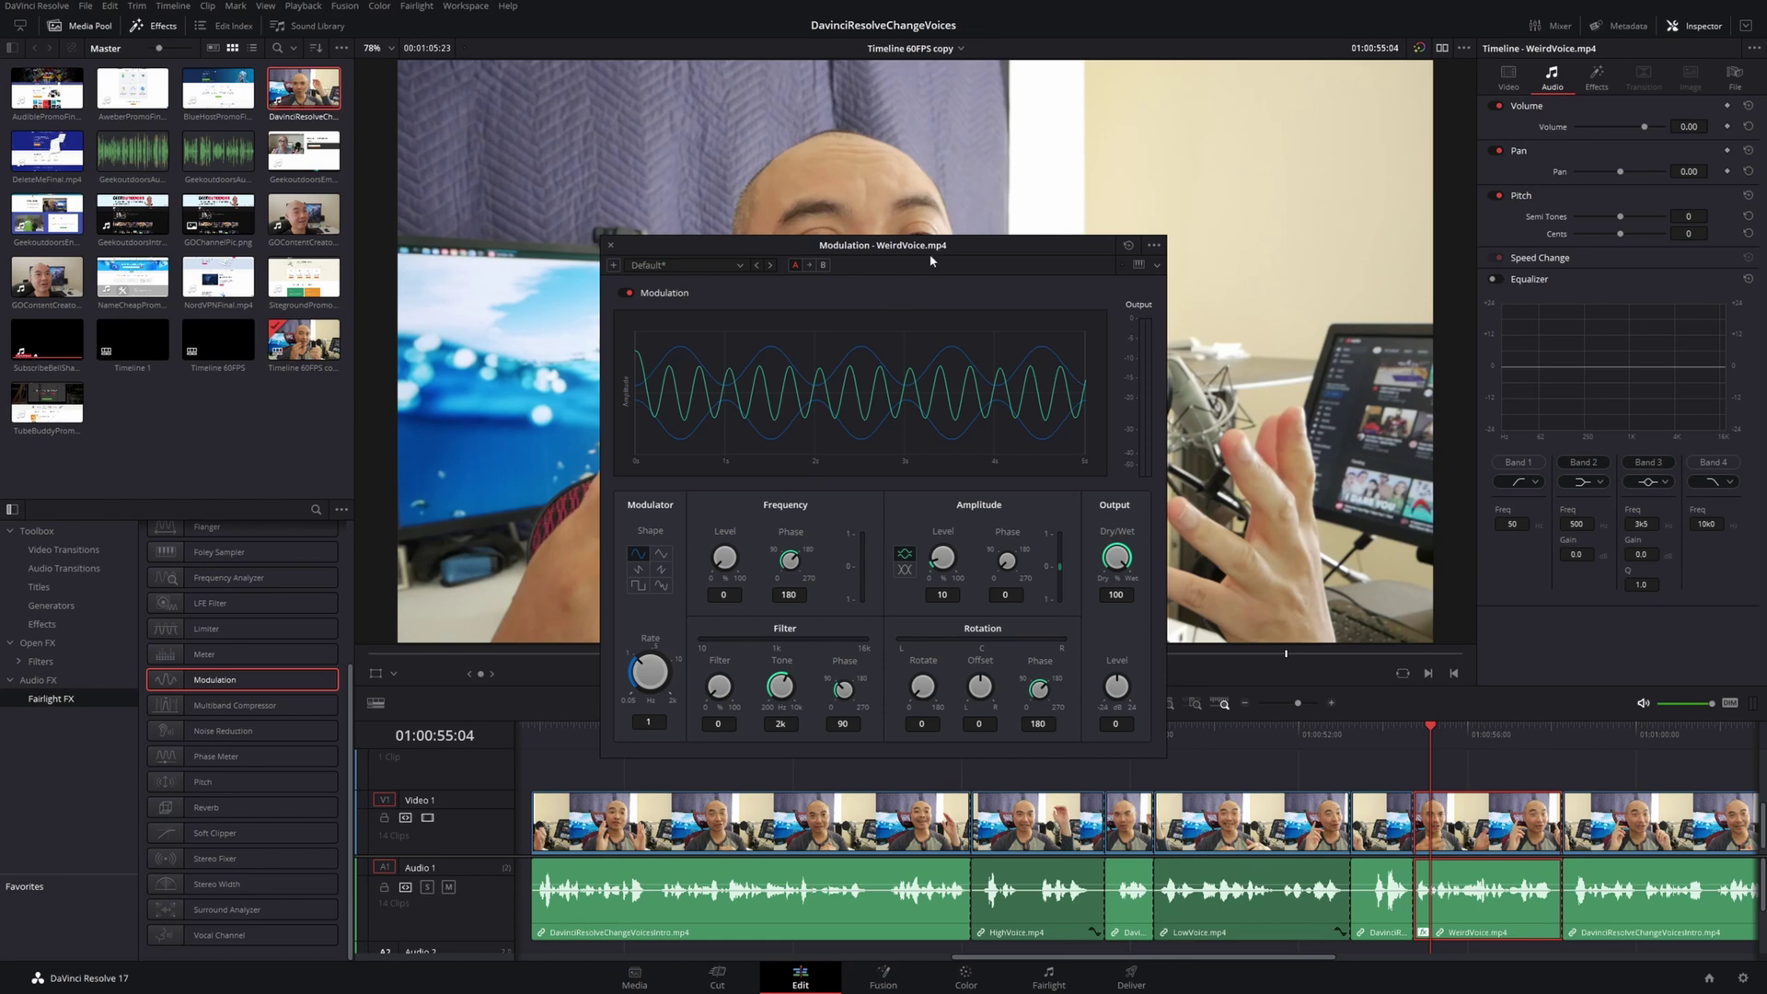
Move the Modulation window left and preview WeirdVoice while raising the Frequency Level
left_click_drag(973, 247, 794, 242)
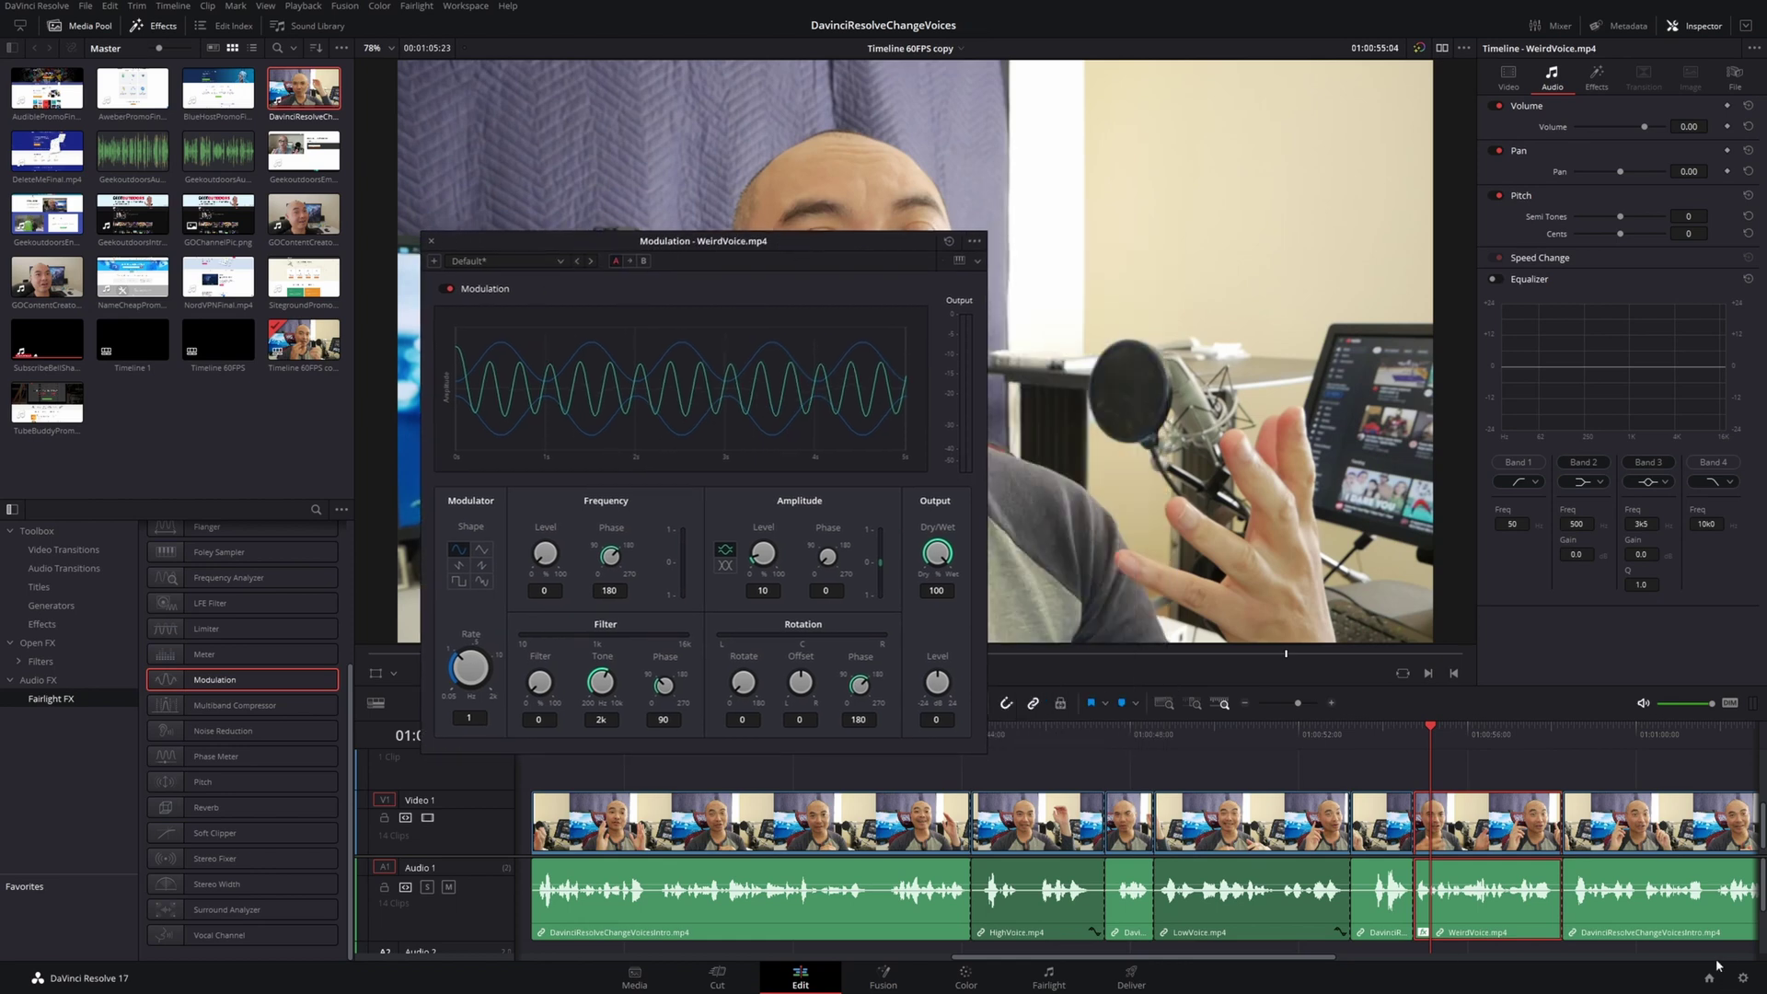
key("space")
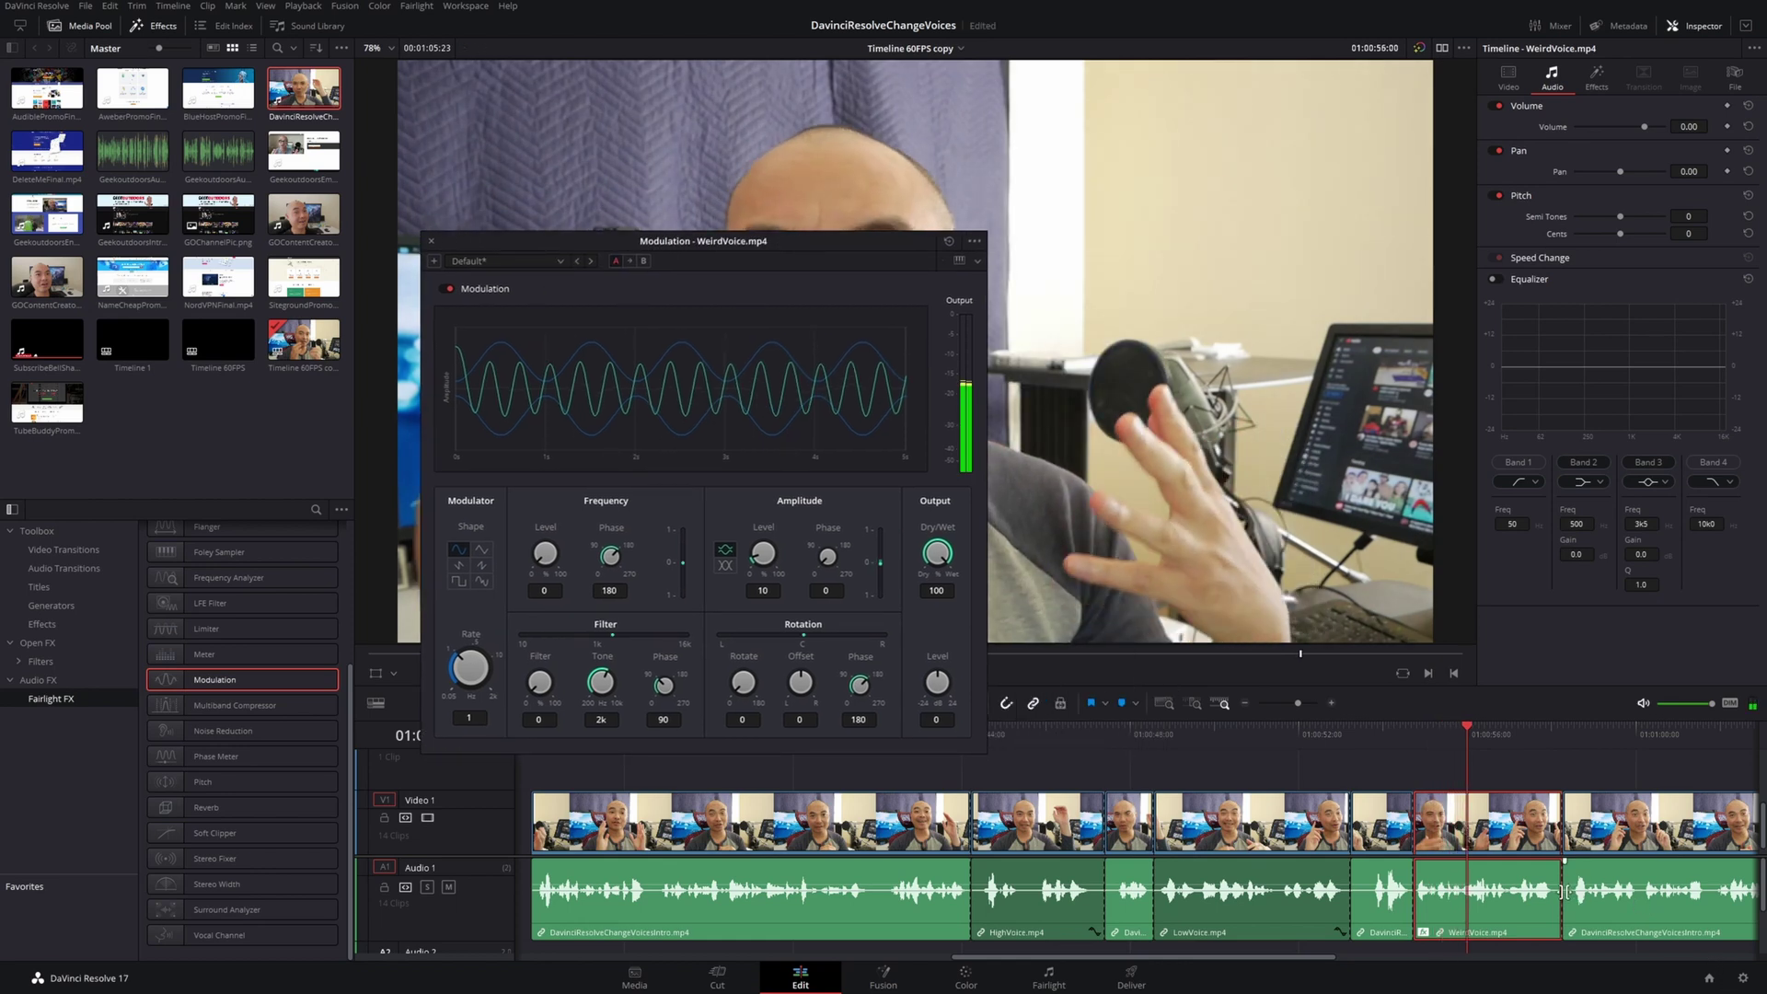
key("space")
left_click(1427, 736)
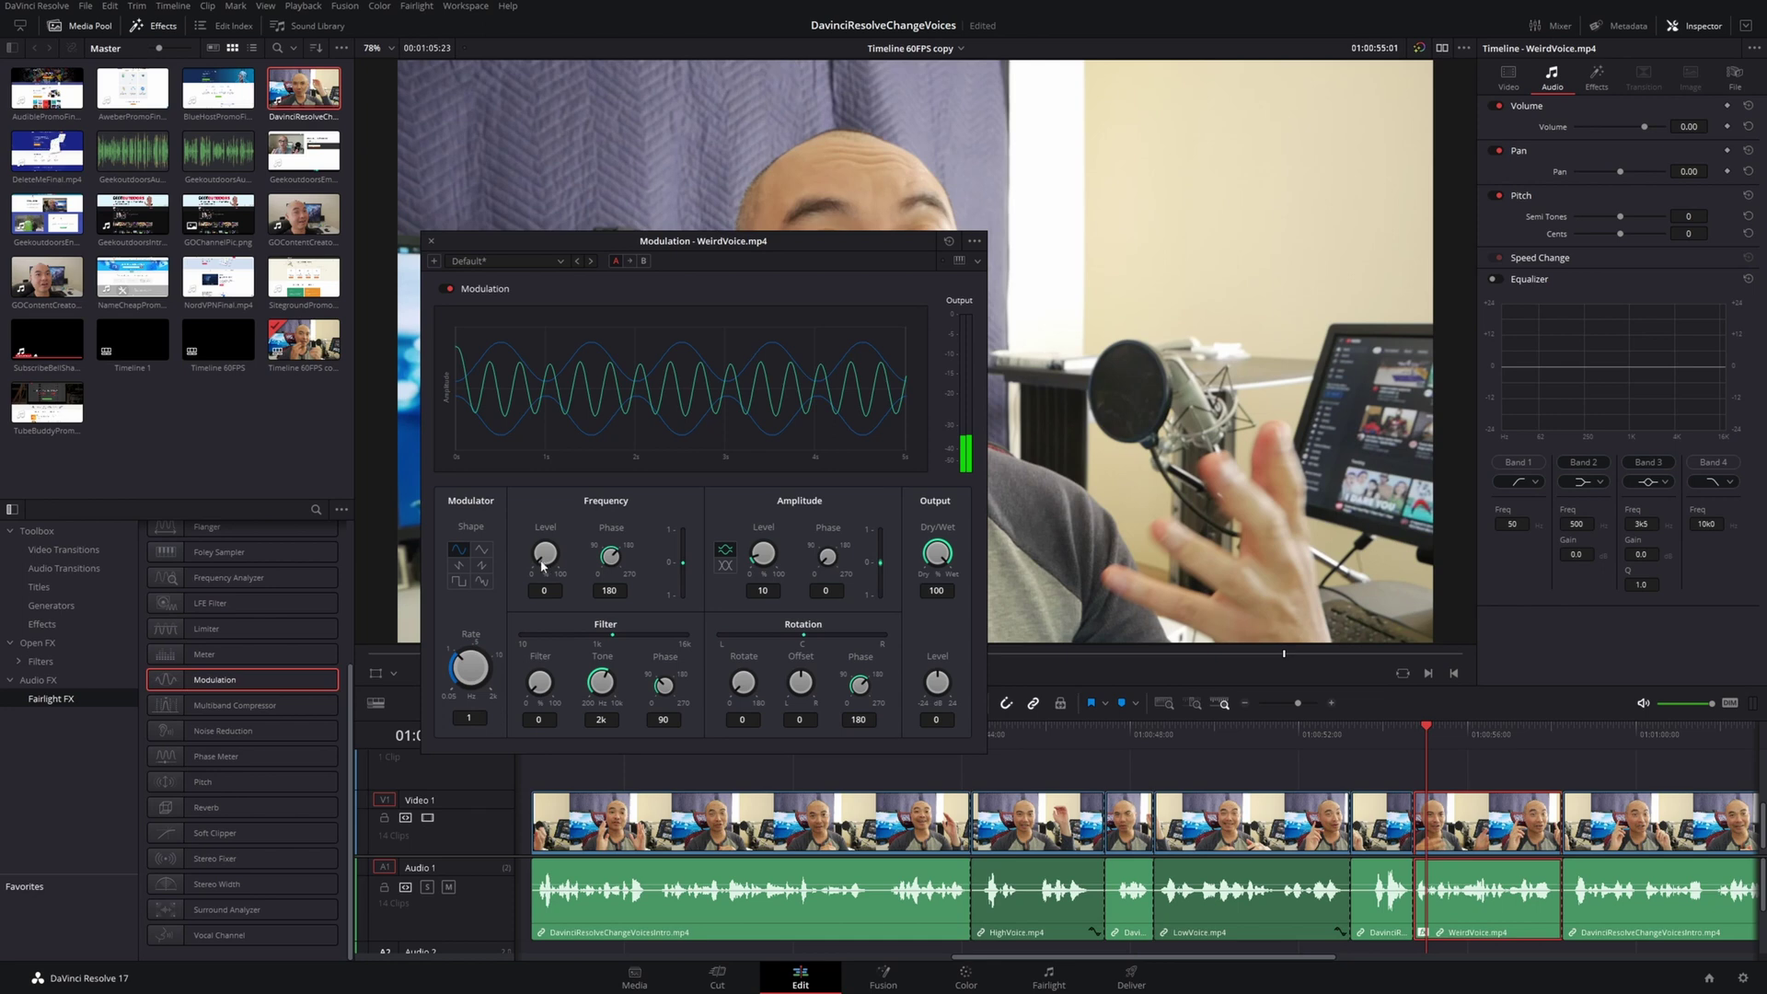
left_click_drag(537, 554, 579, 571)
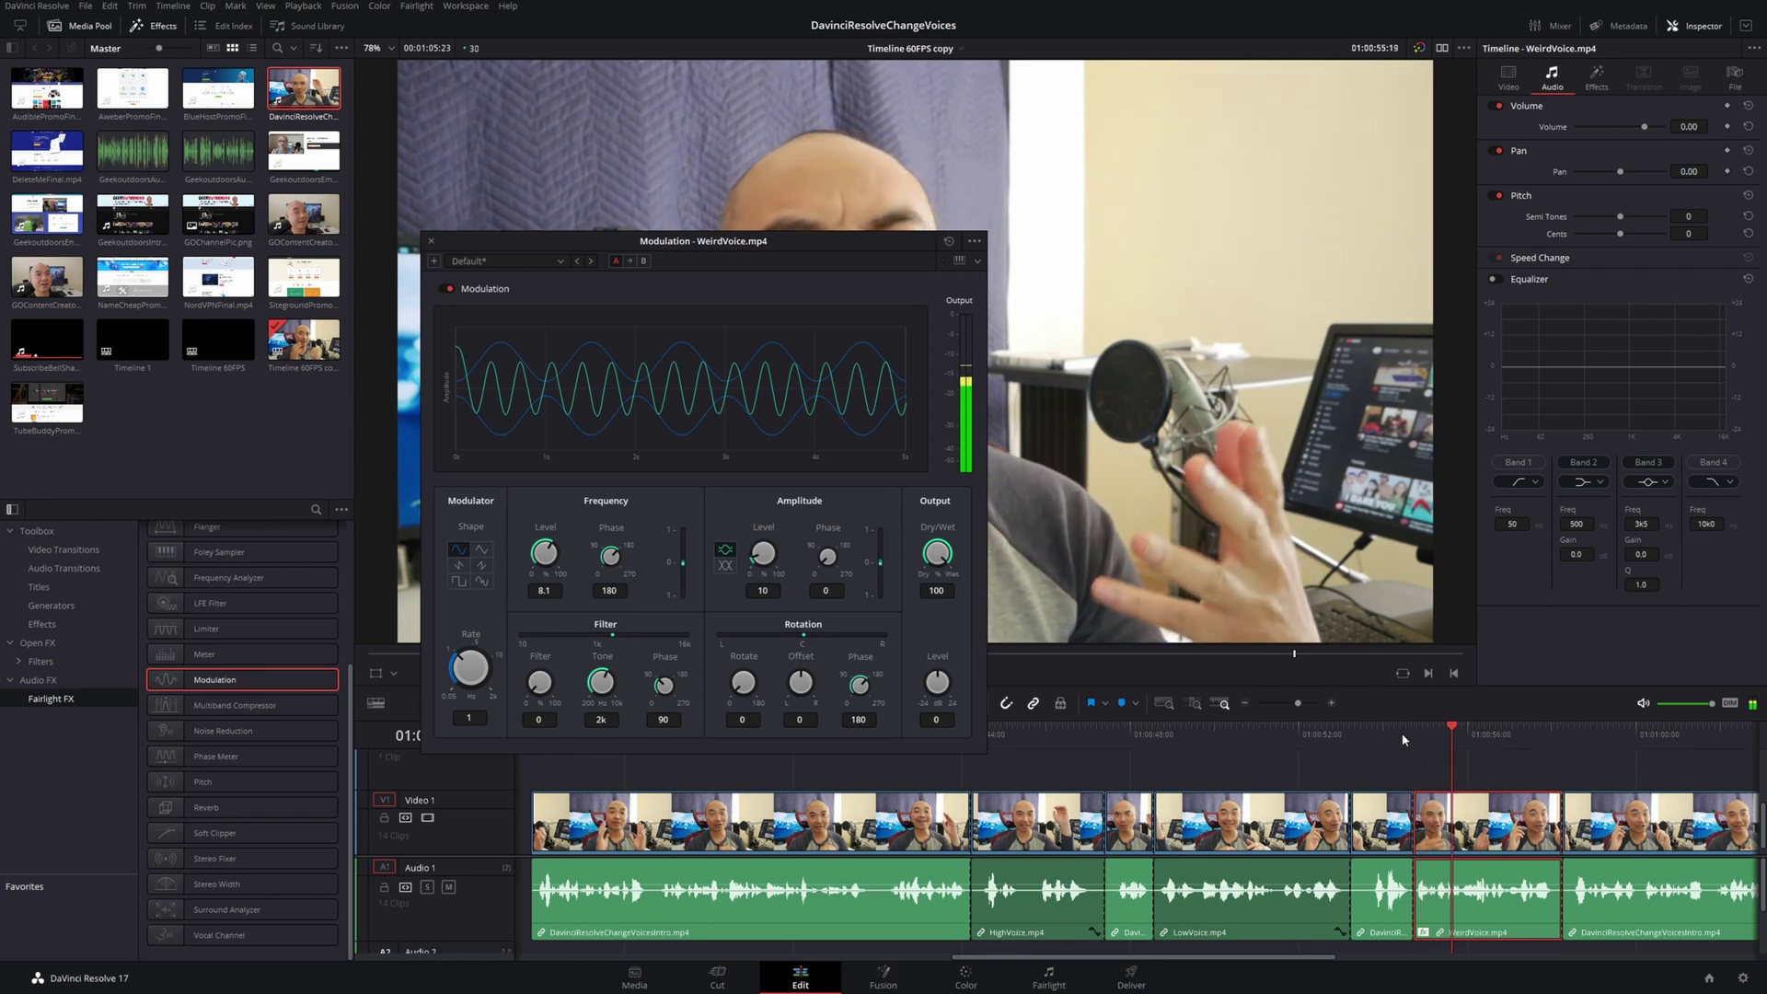
key("space")
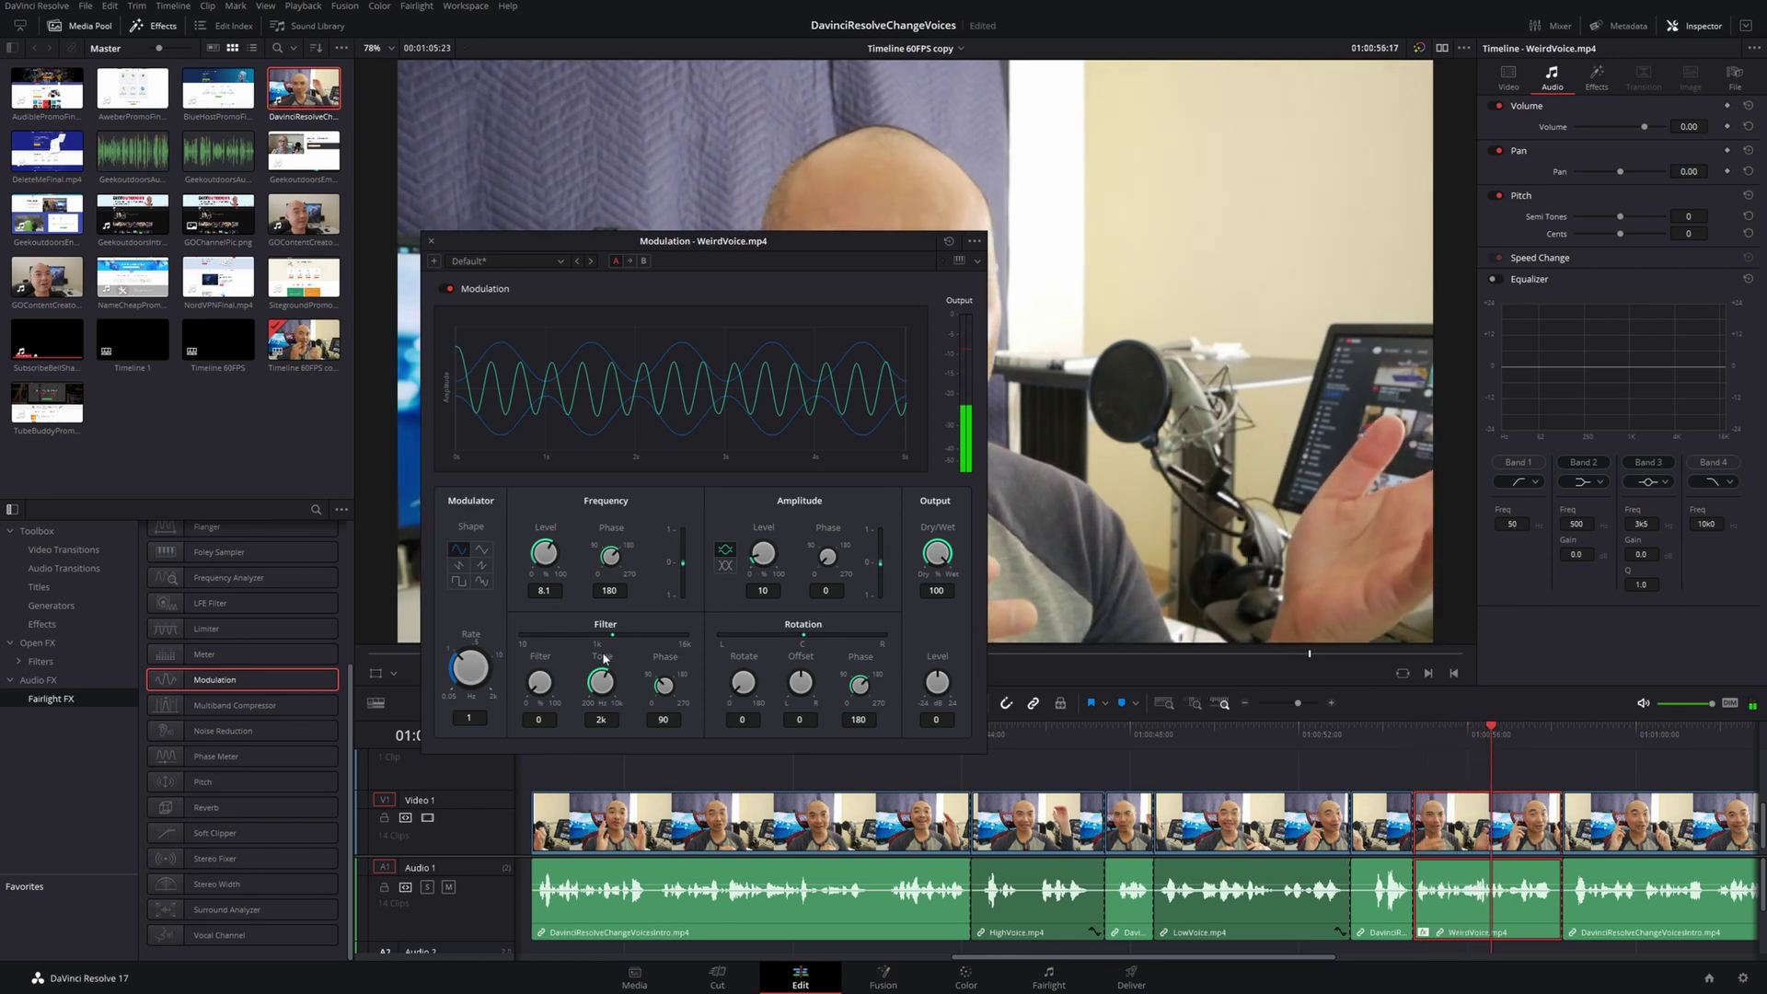
Set Modulation Rate to 9.10 and Frequency Level to 36.3, replaying WeirdVoice to hear it
left_click_drag(459, 660, 573, 739)
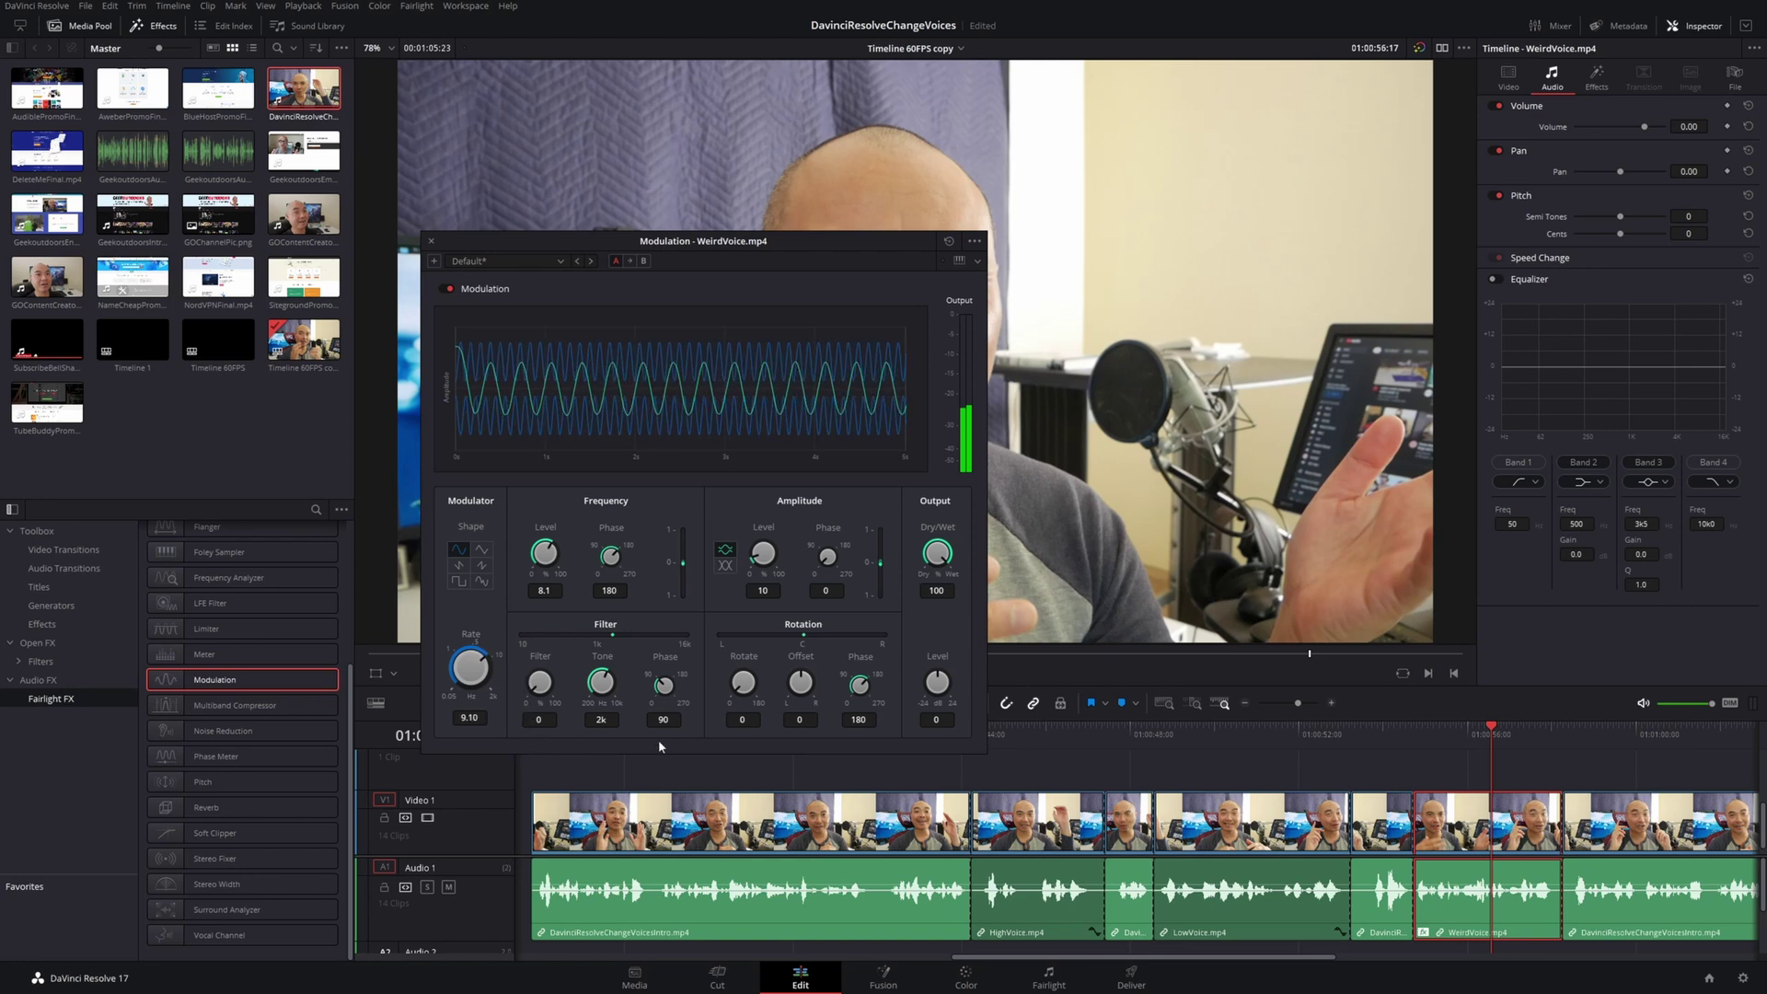
left_click(1405, 742)
key("space")
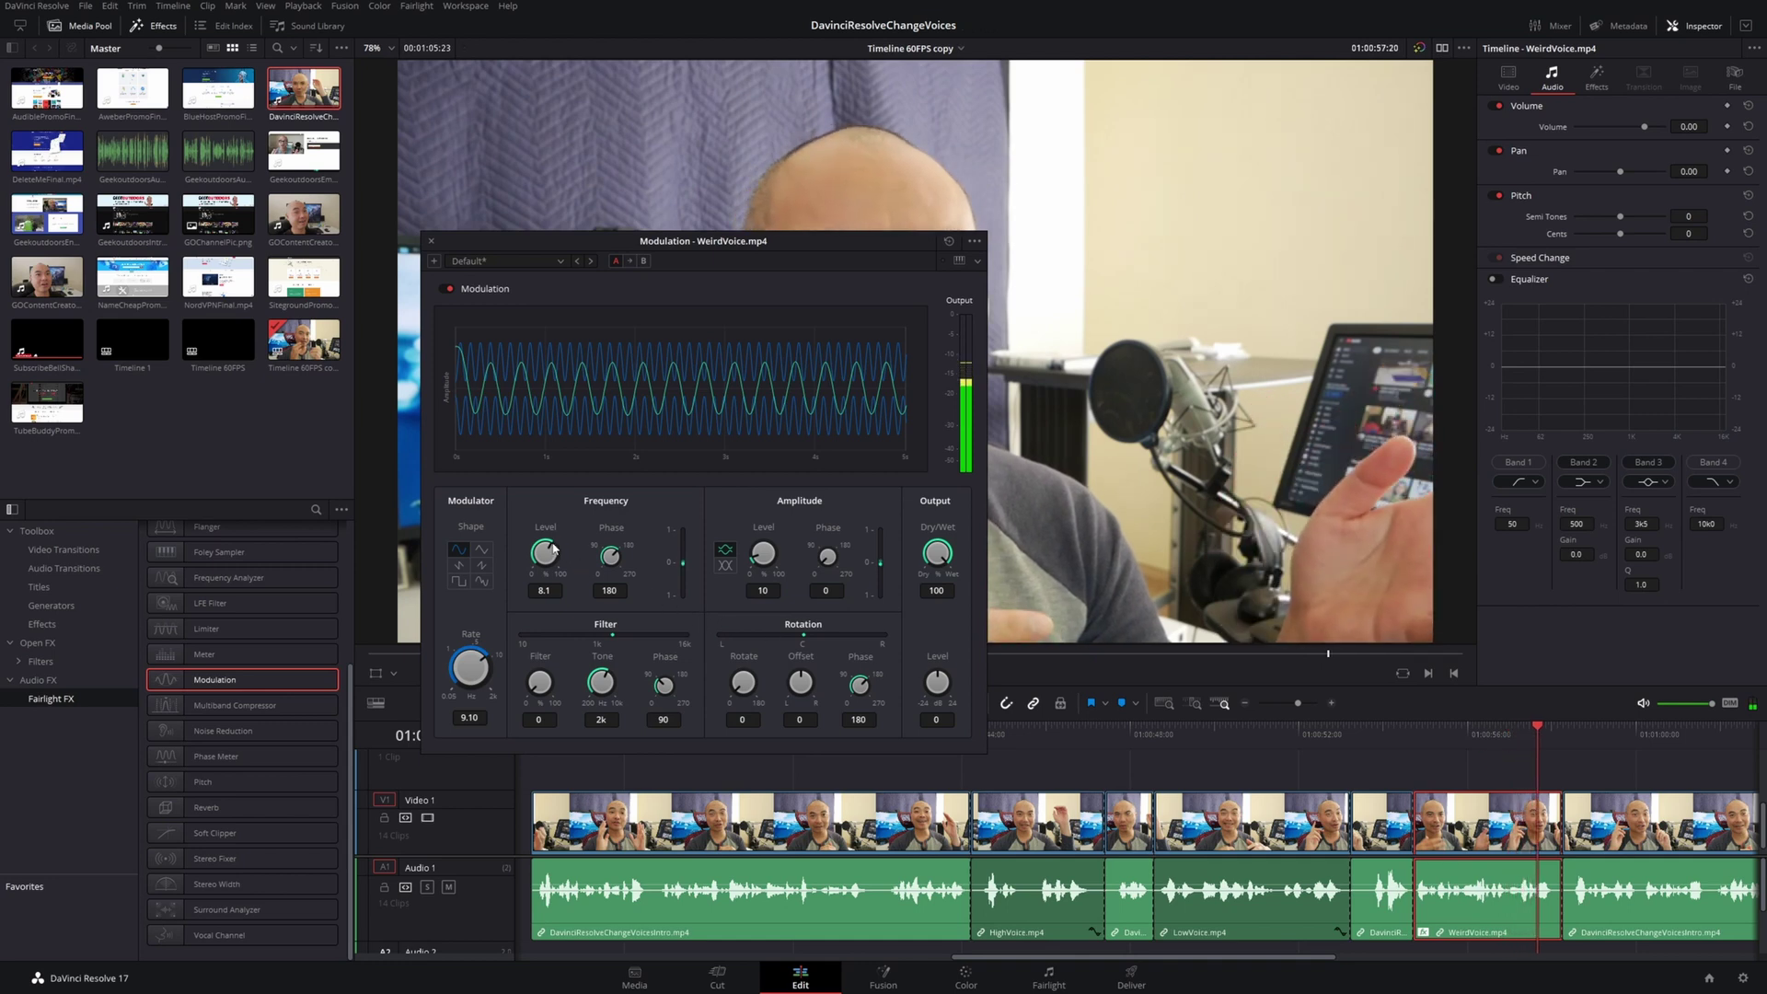
left_click_drag(552, 549, 575, 550)
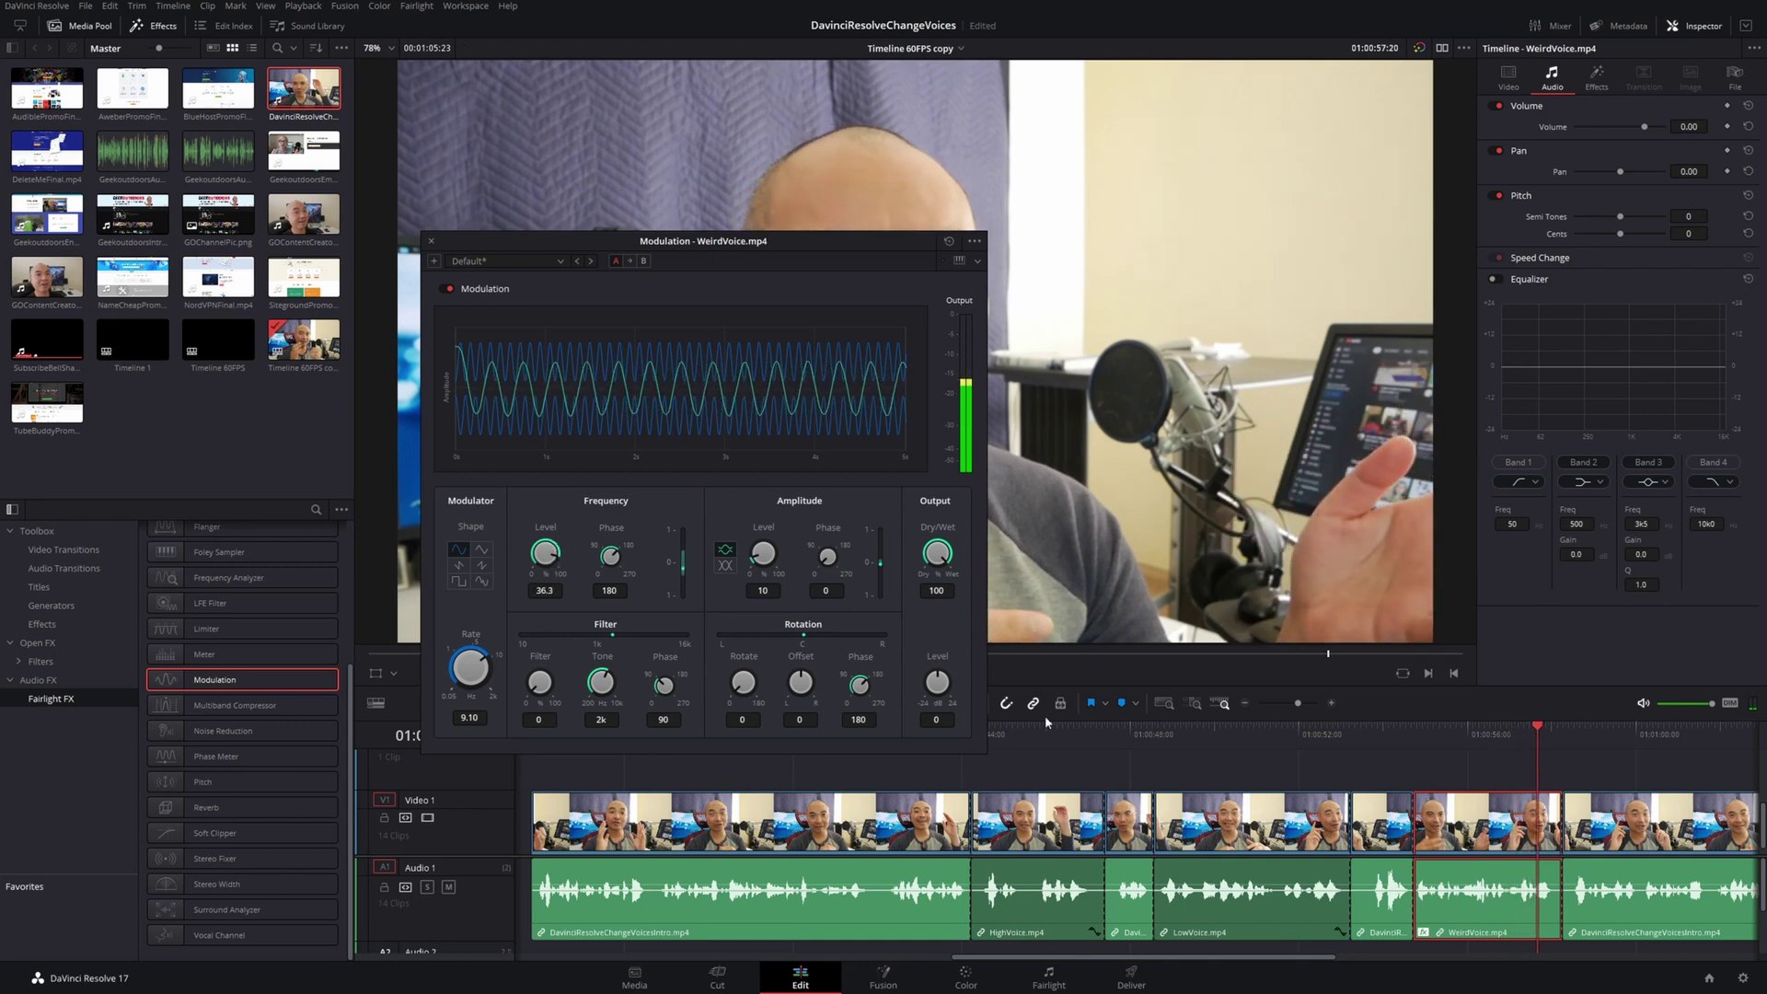
left_click(1396, 747)
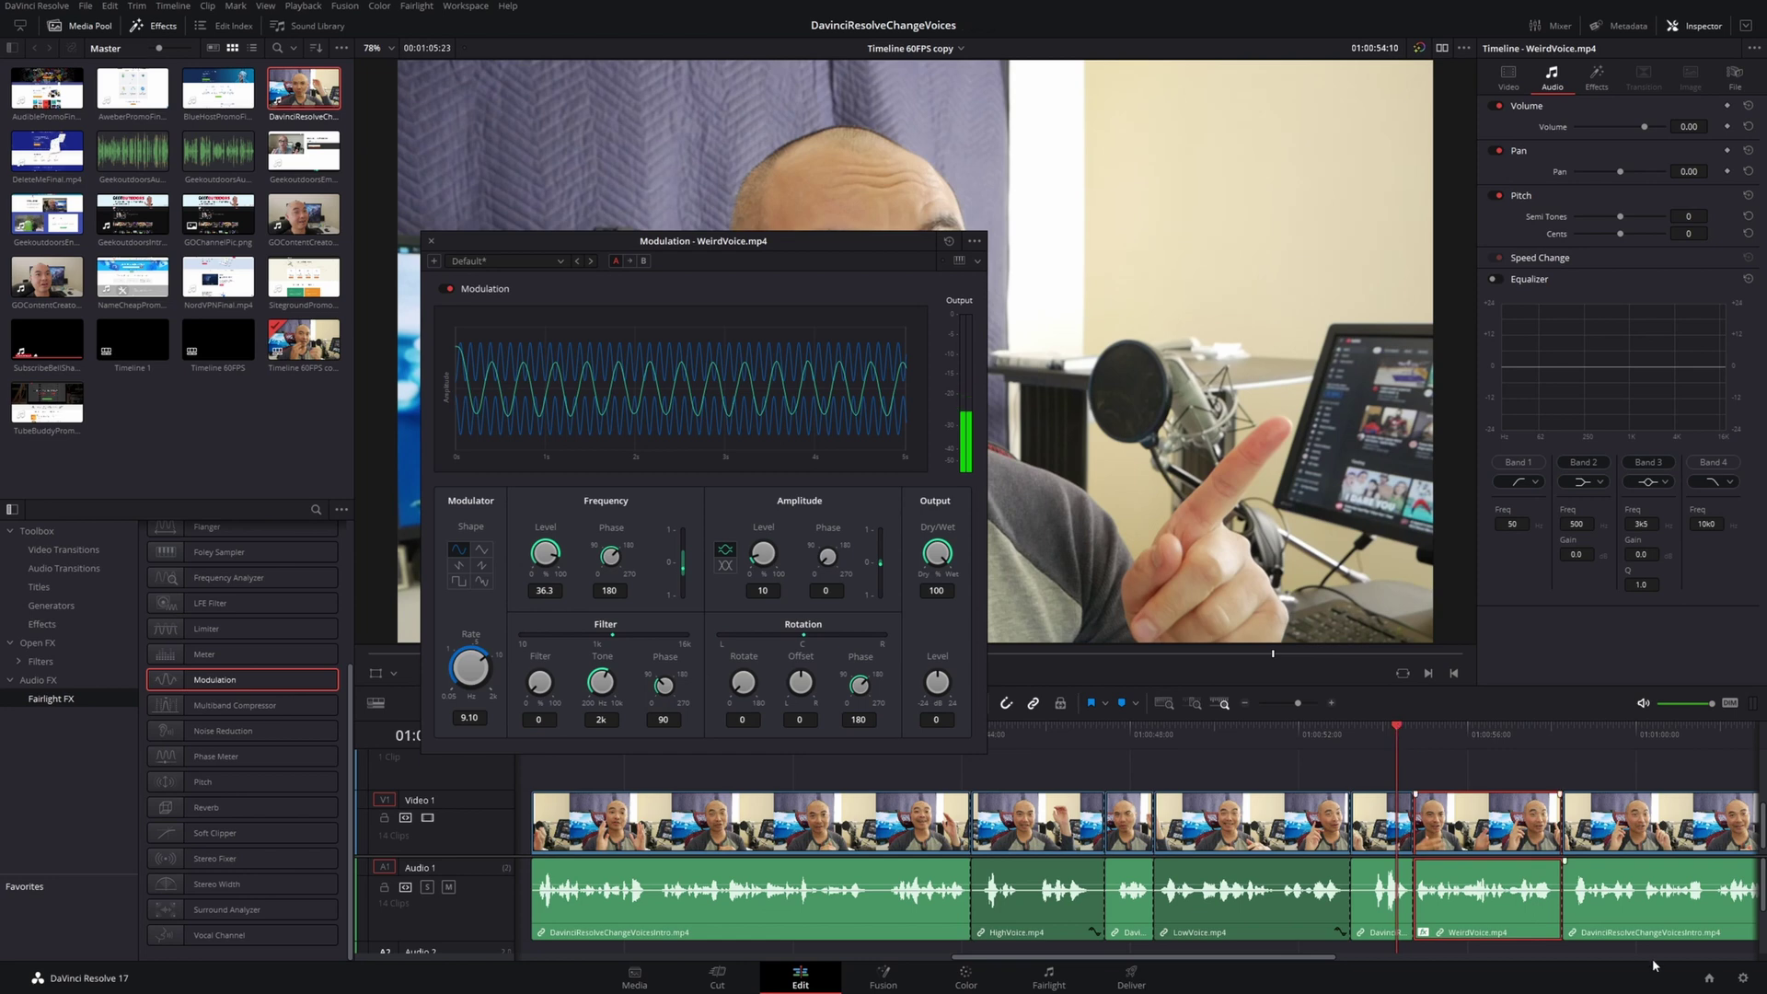
Play WeirdVoice, reset Modulation Rate and Frequency Level to defaults, and compare A/B settings
key("space")
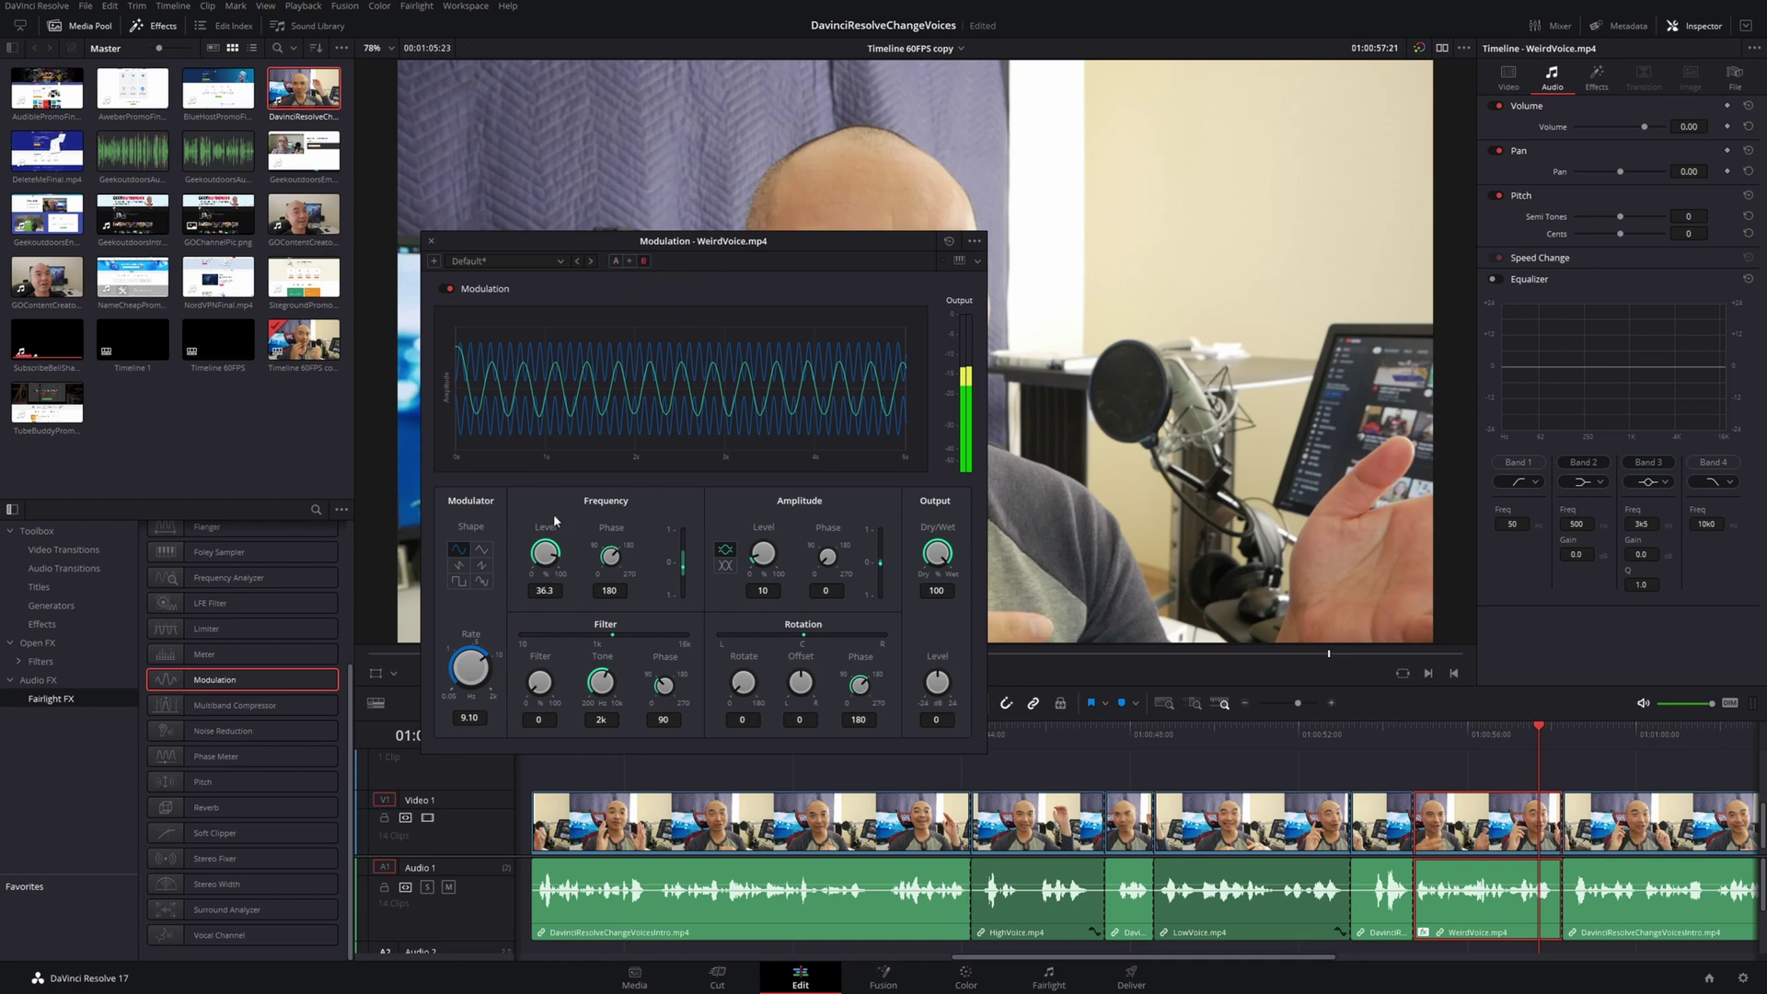
double_click(471, 666)
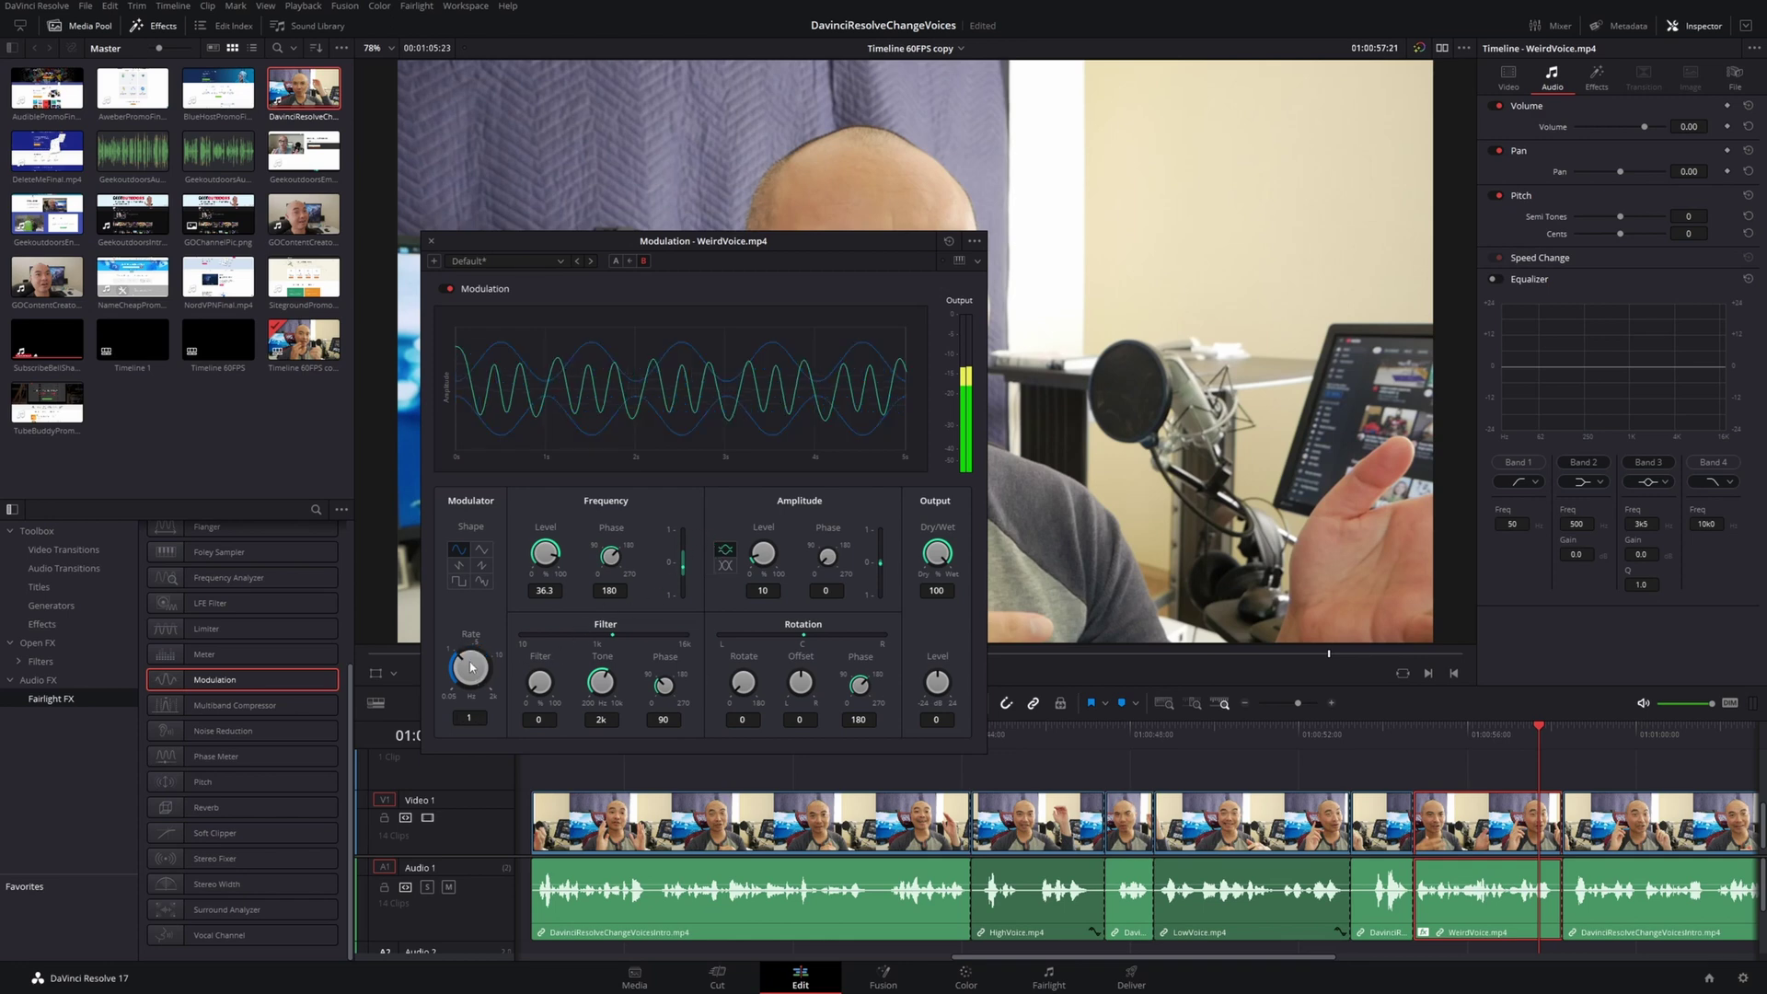
double_click(544, 555)
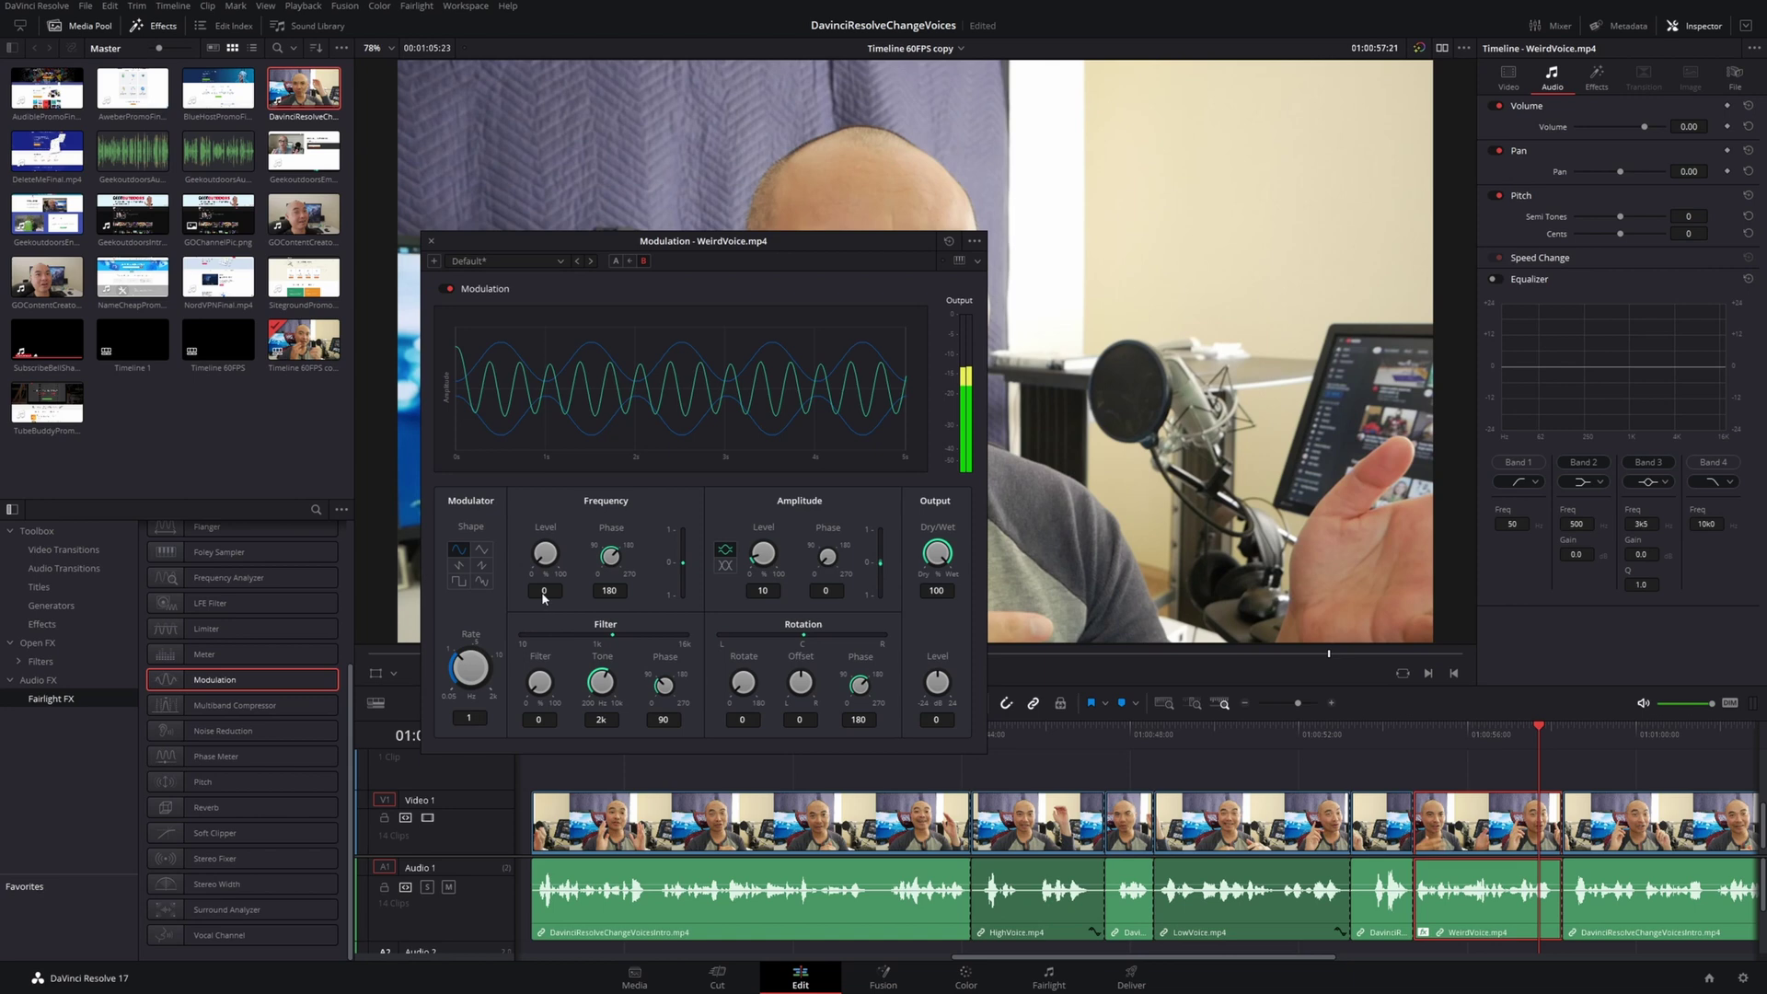
left_click(616, 262)
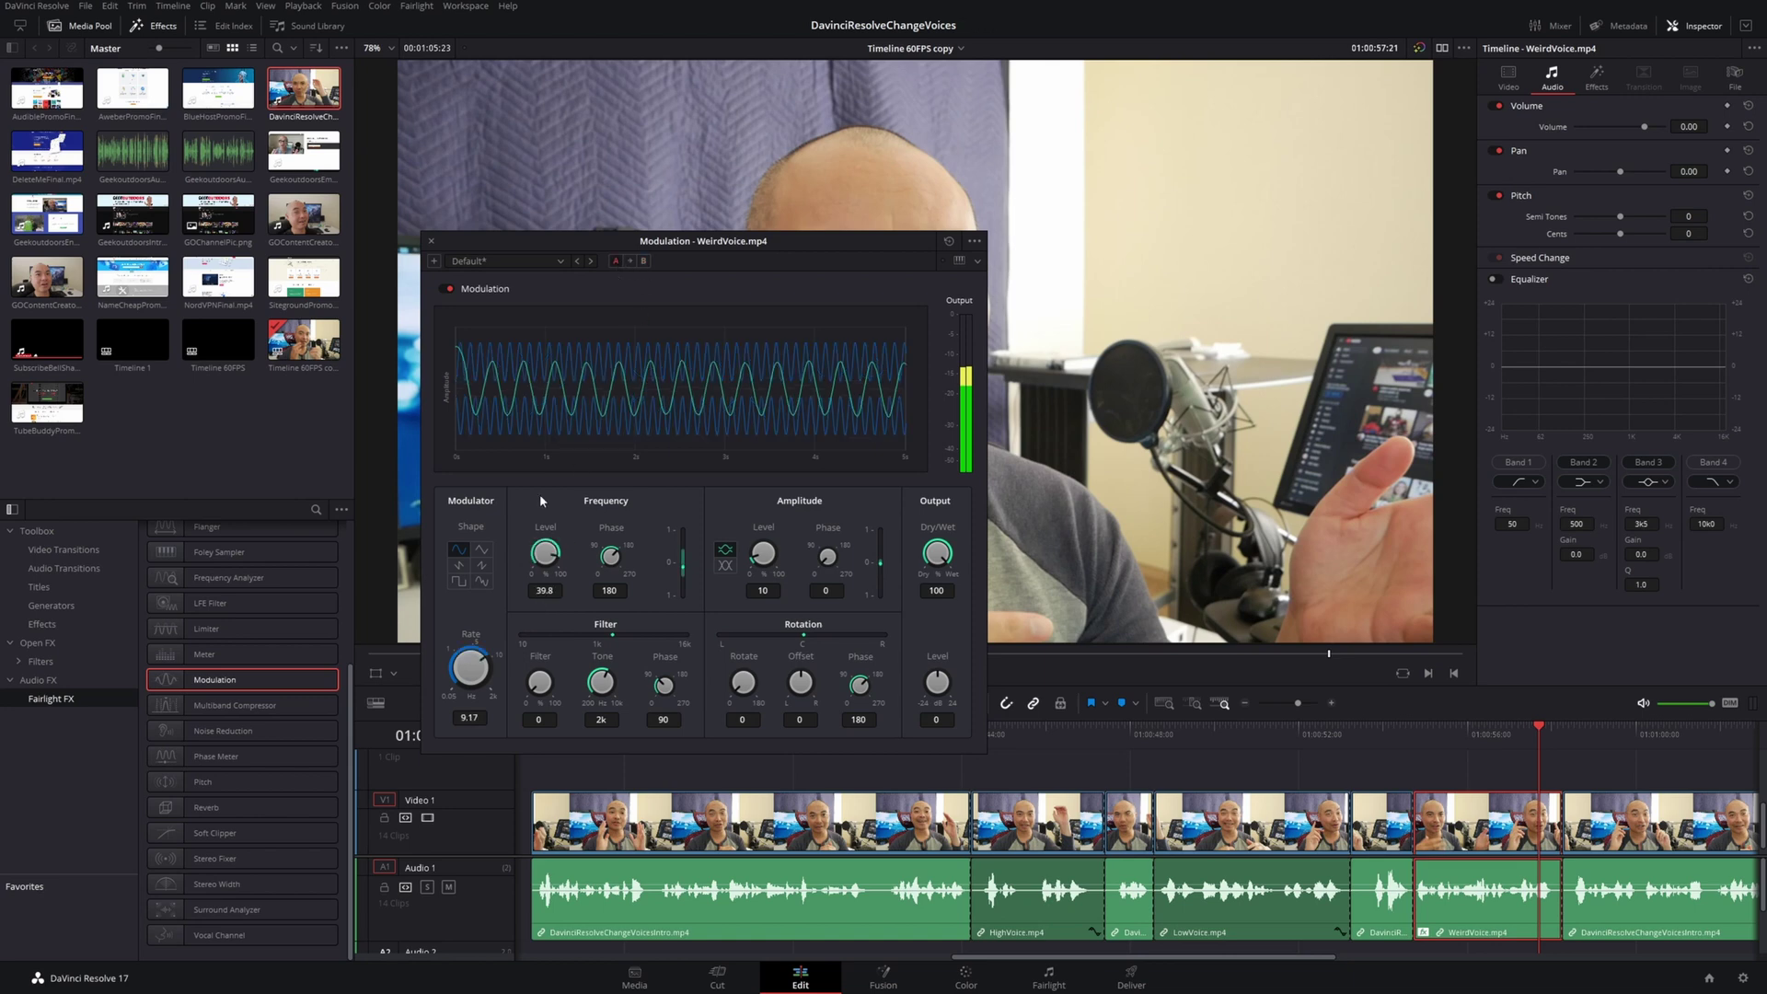
left_click(643, 262)
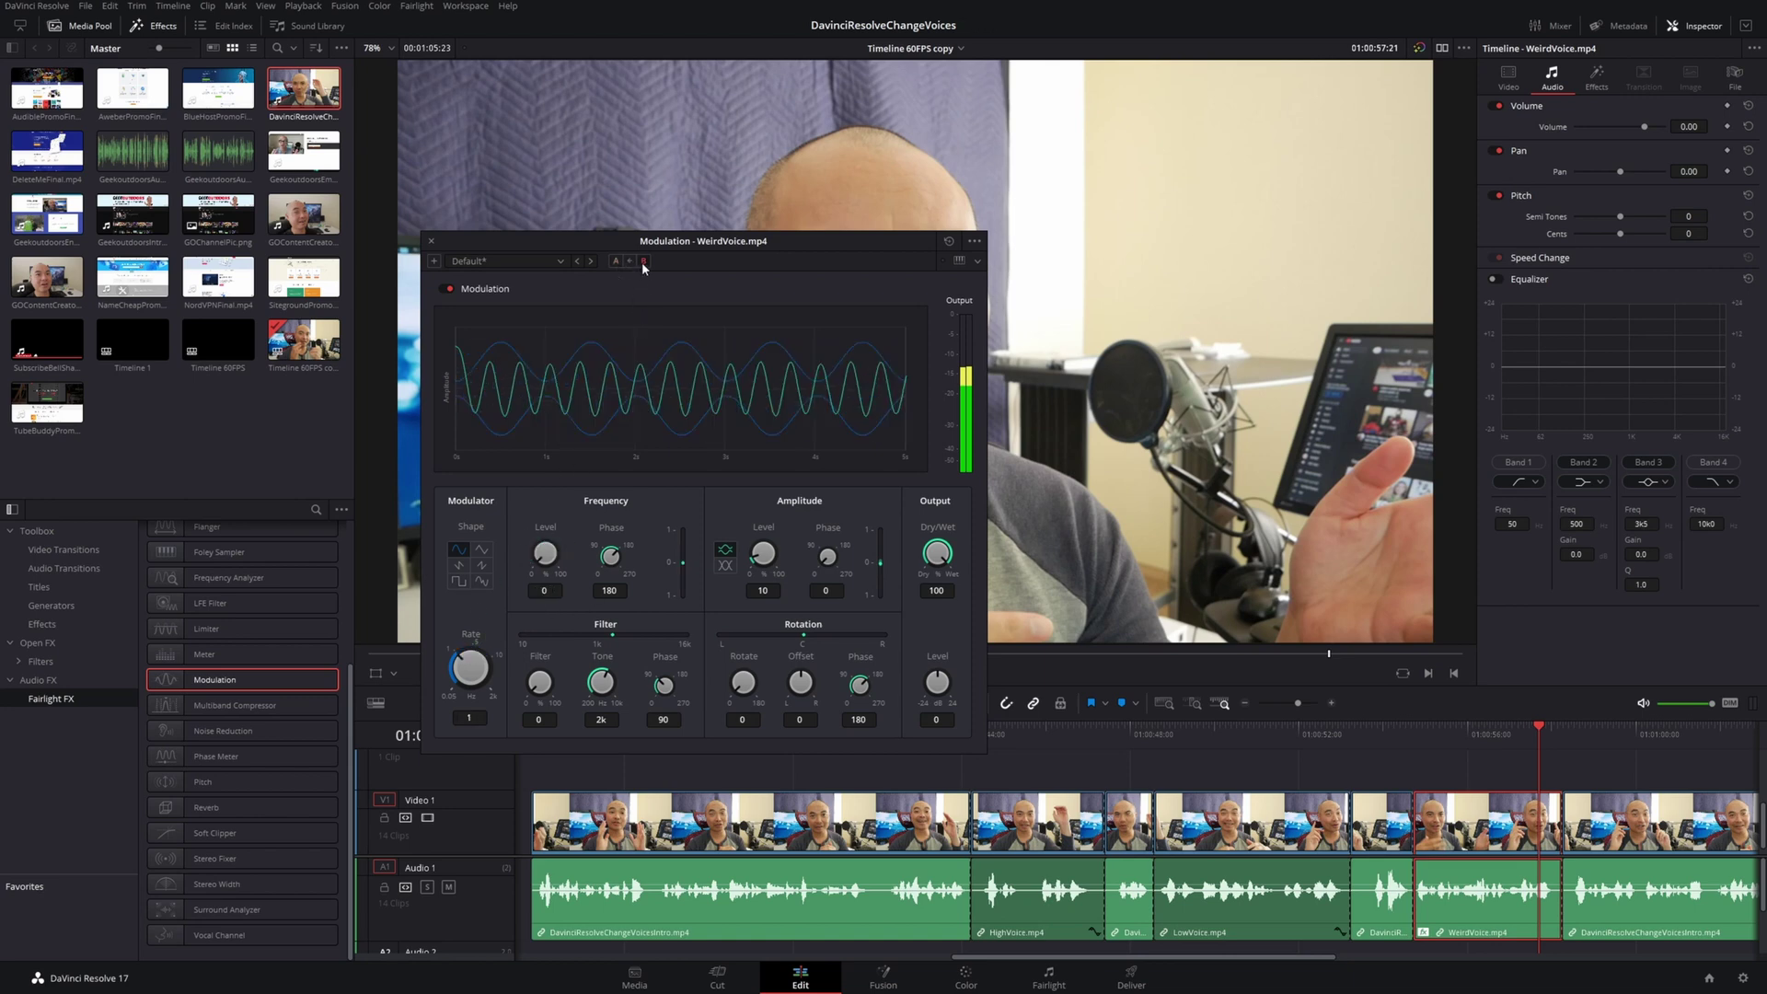
Raise Frequency Level to about 9, change the Shape, set Filter to 77, and compare against A
left_click_drag(543, 562, 619, 568)
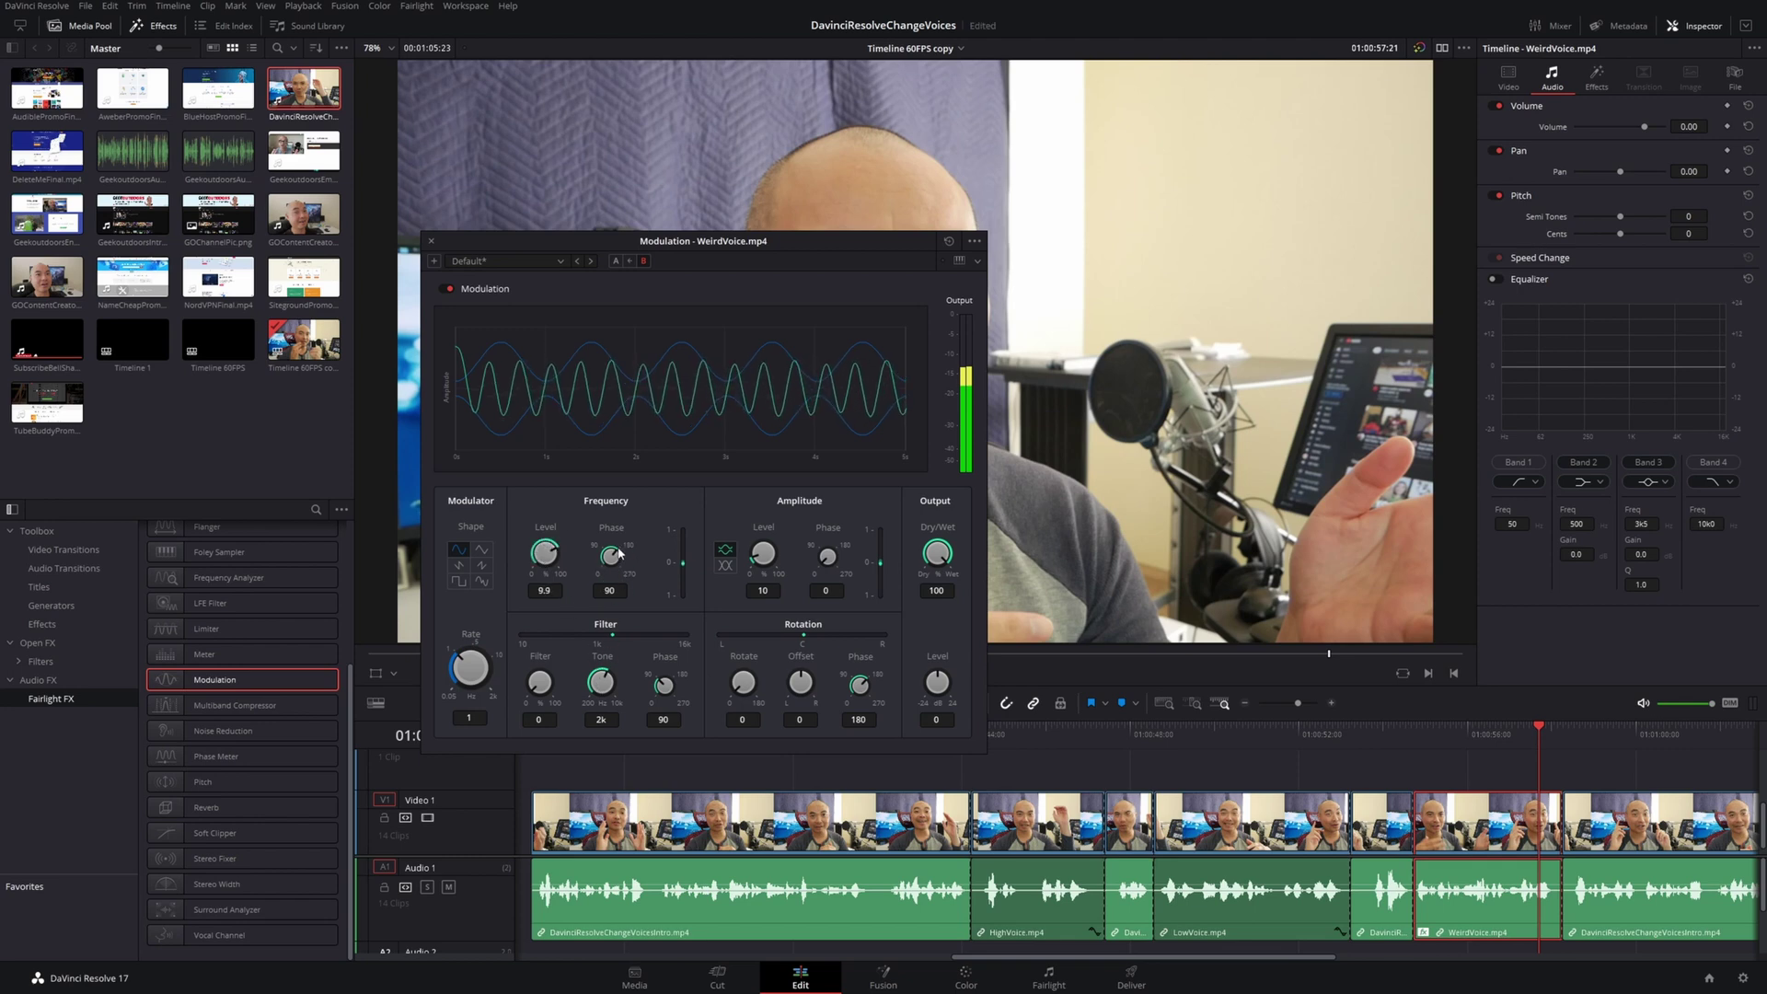
left_click(481, 580)
left_click(1400, 741)
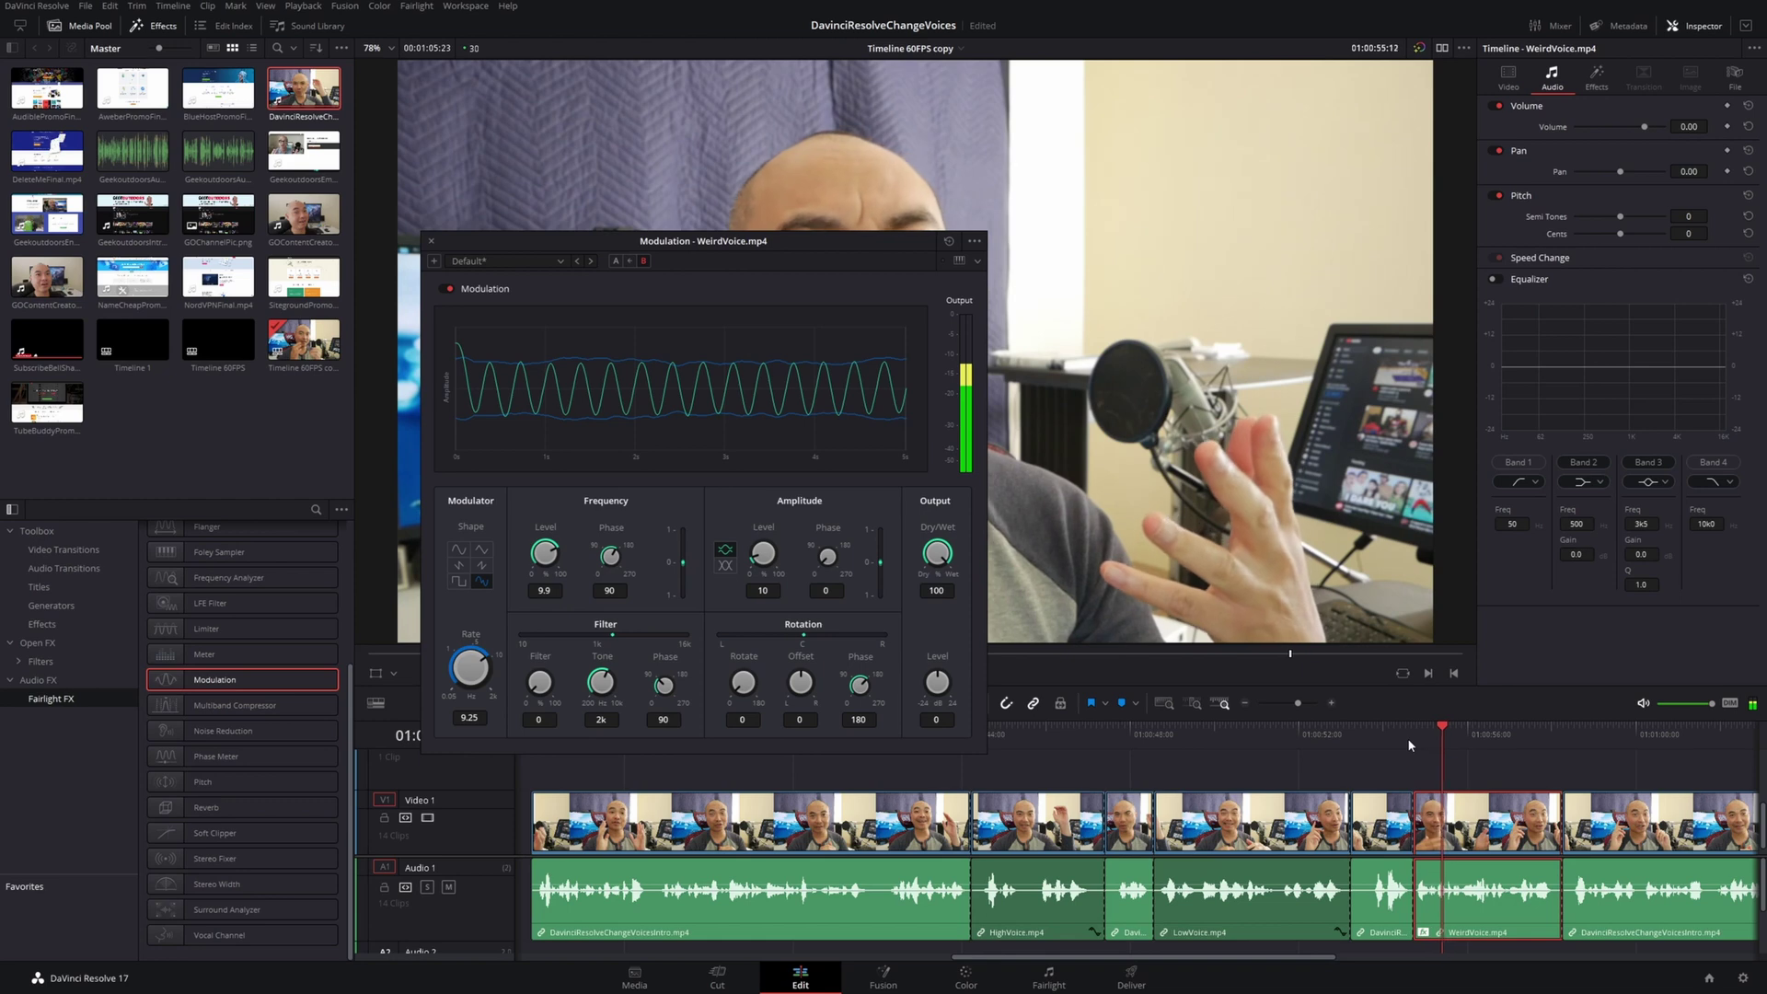
left_click_drag(540, 676, 698, 721)
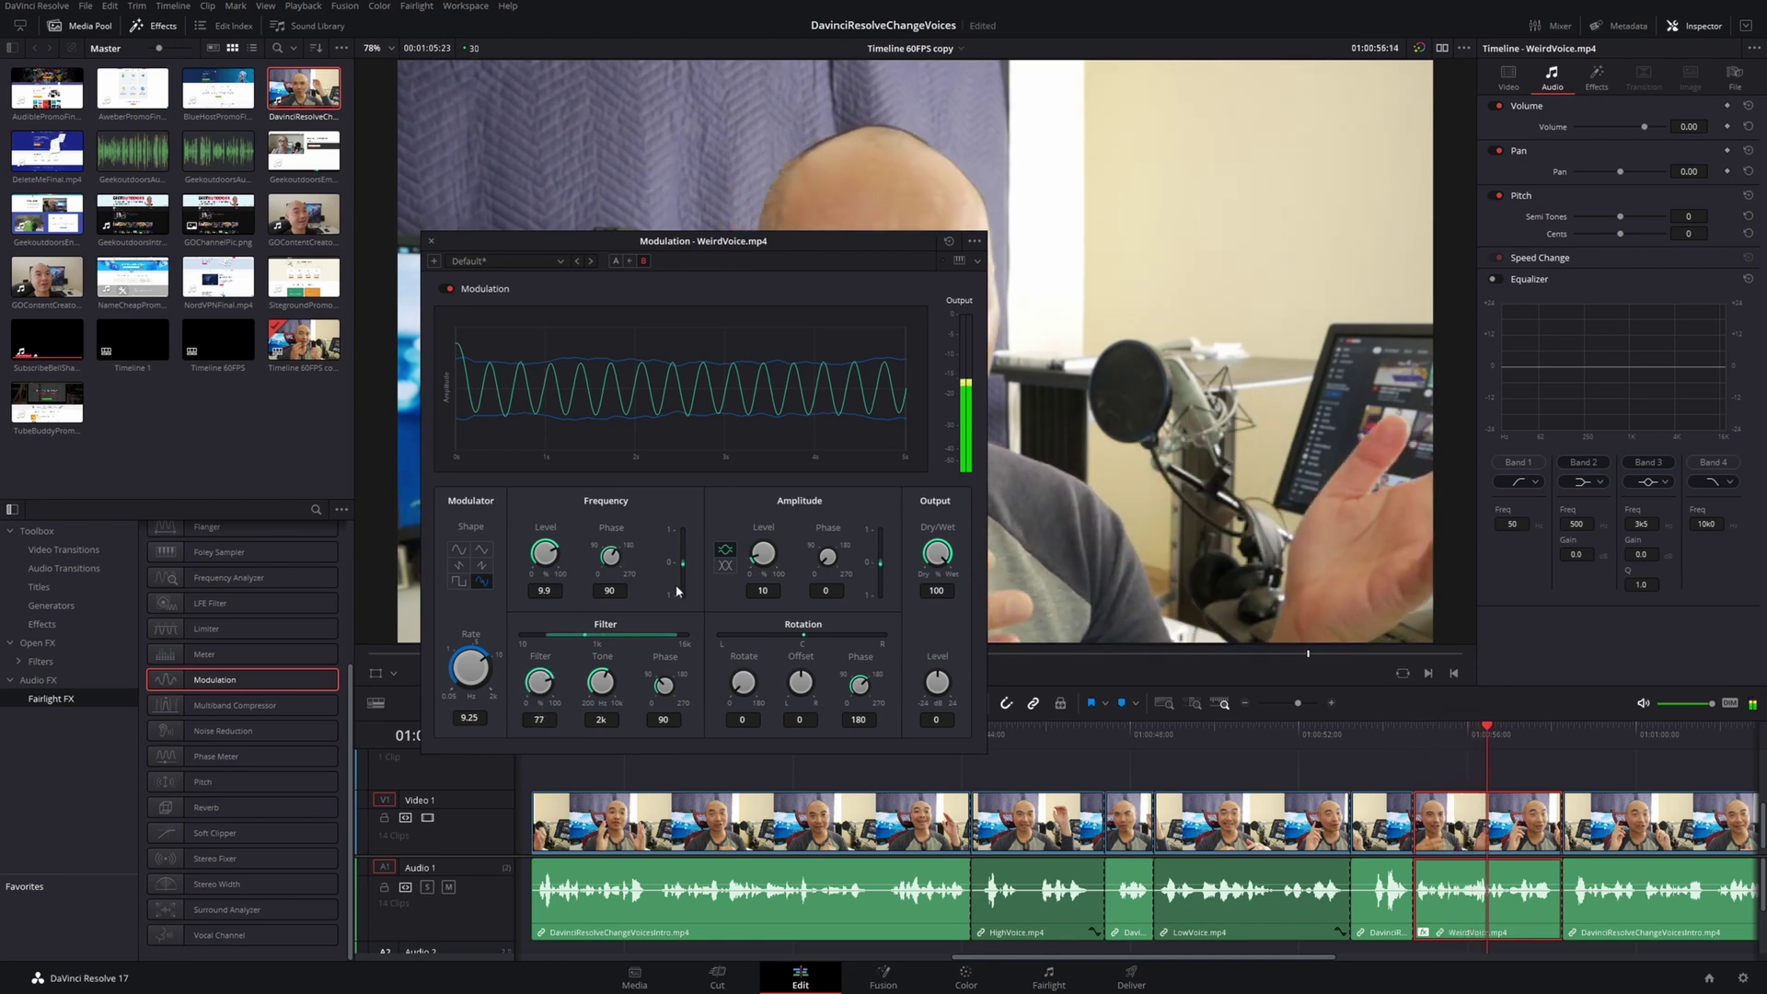
left_click(616, 261)
left_click(1438, 738)
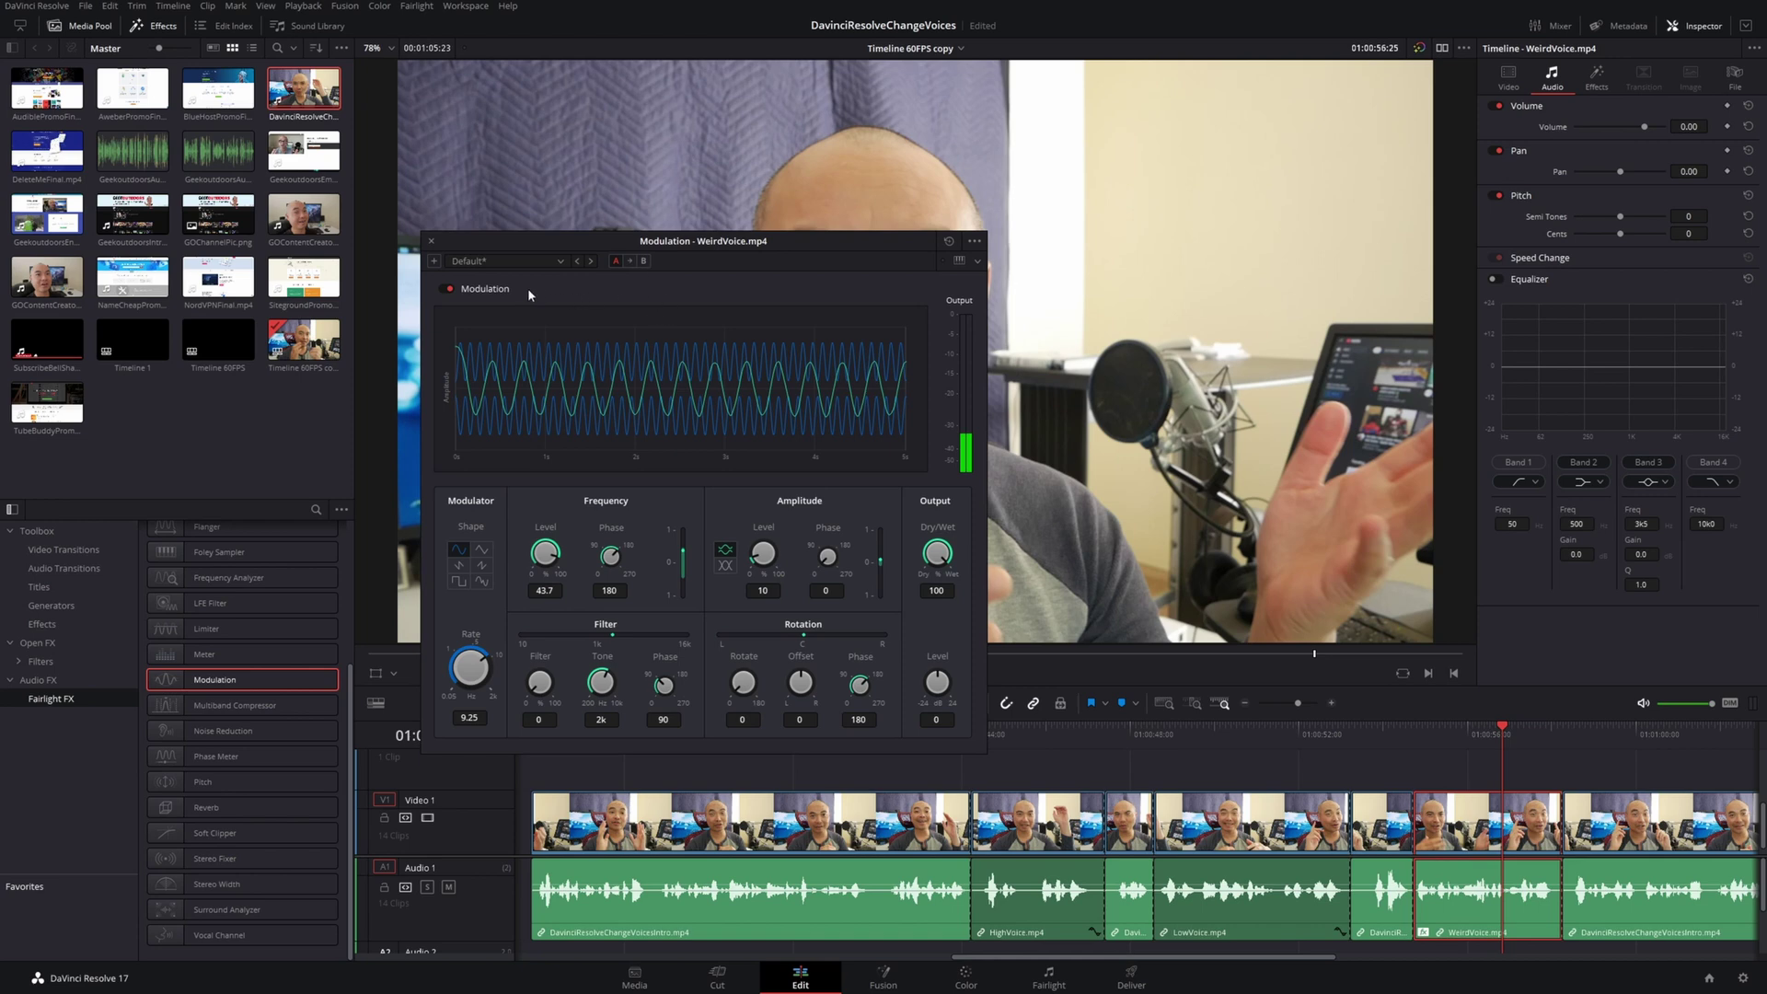
left_click(559, 264)
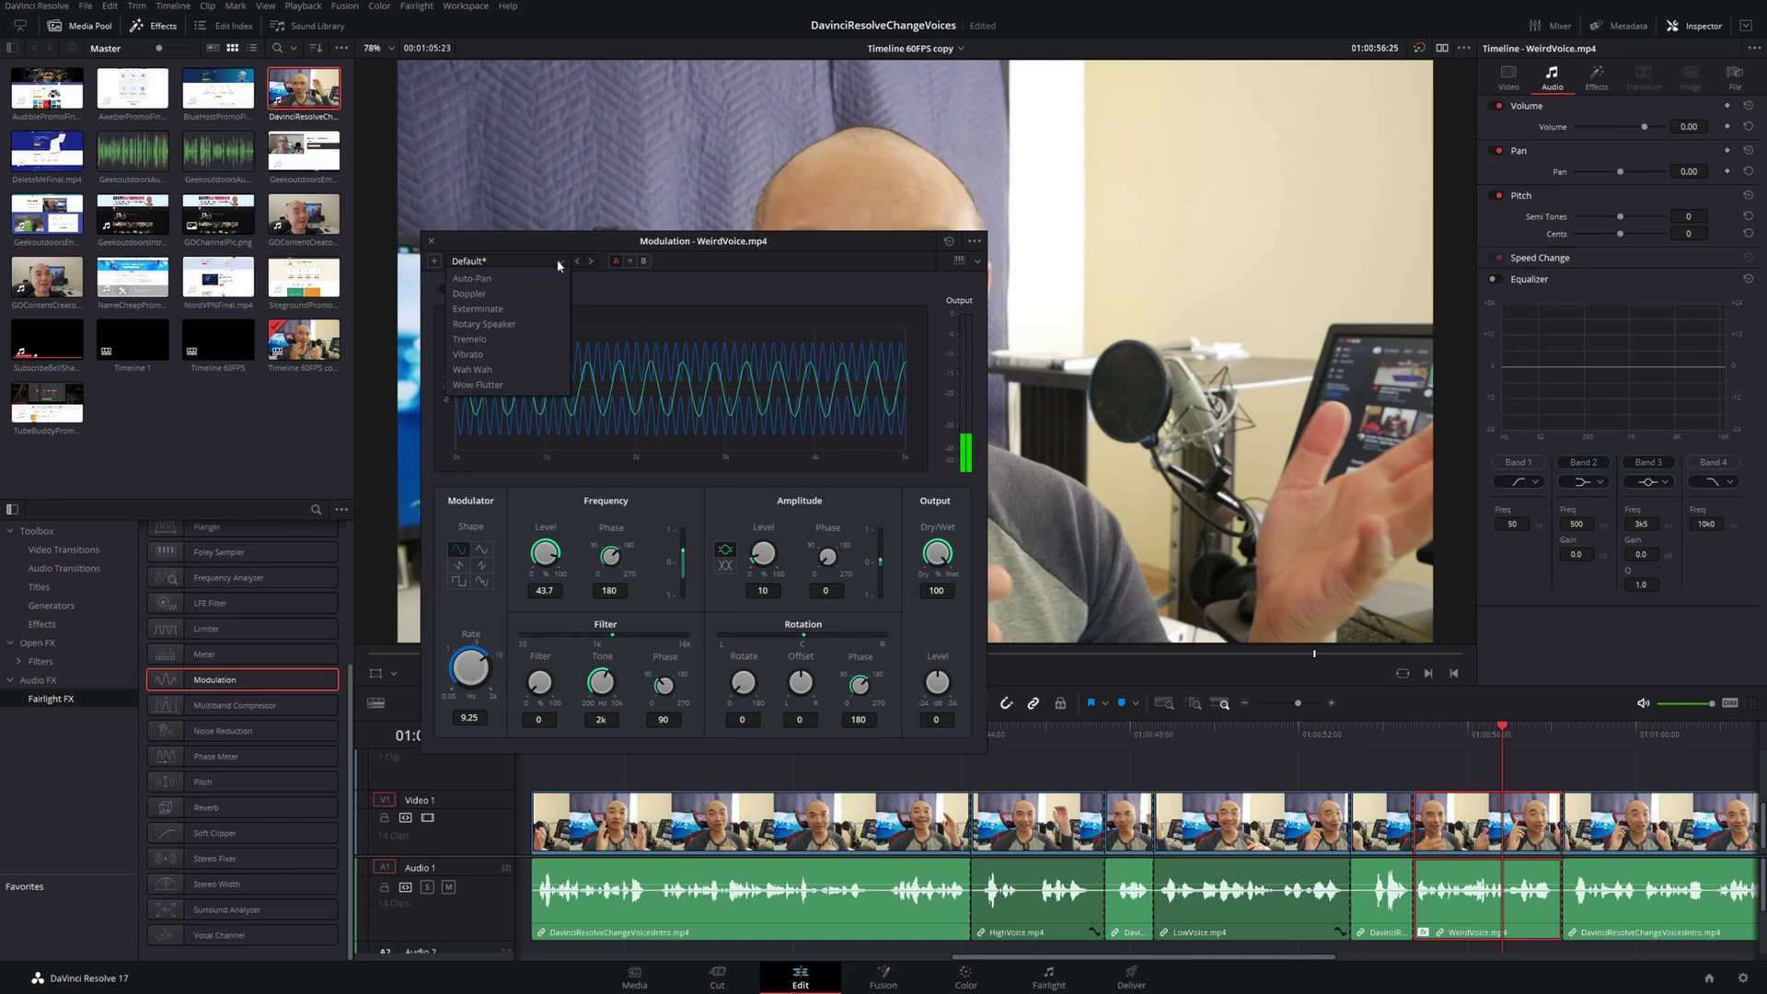
Audition the Doppler preset, then Wah Wah with Frequency Level 17.4 and a higher Rate
left_click(515, 293)
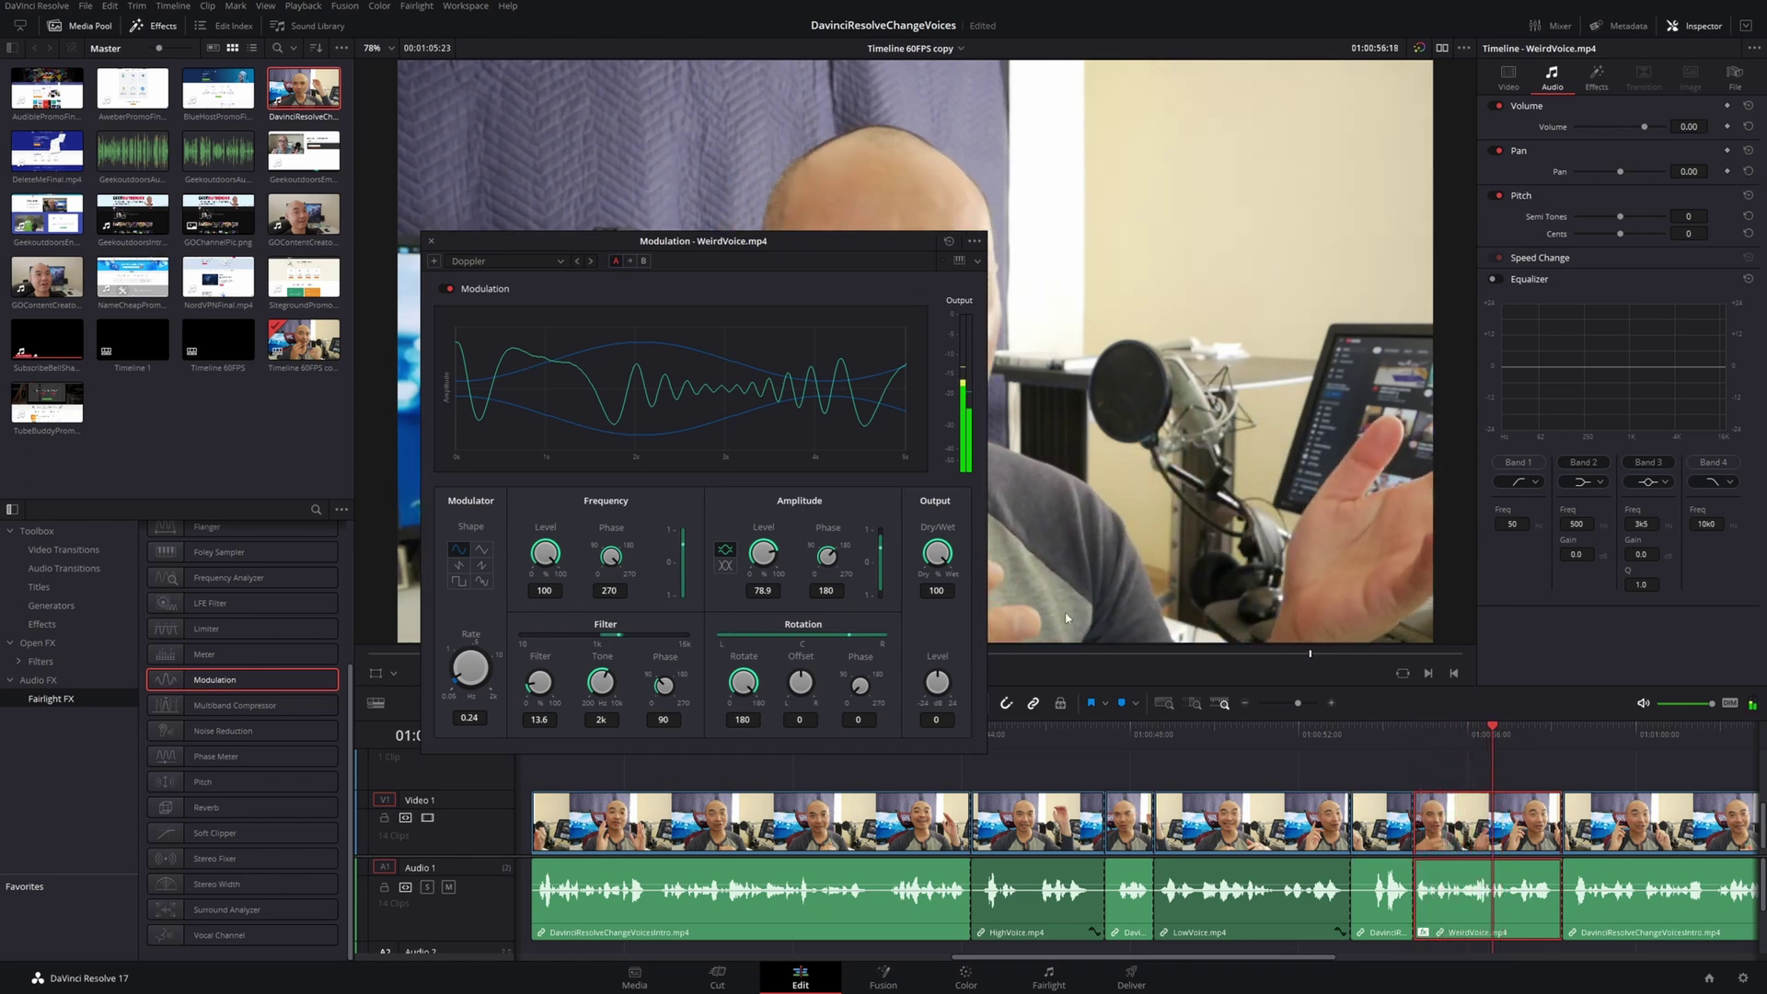
left_click(560, 262)
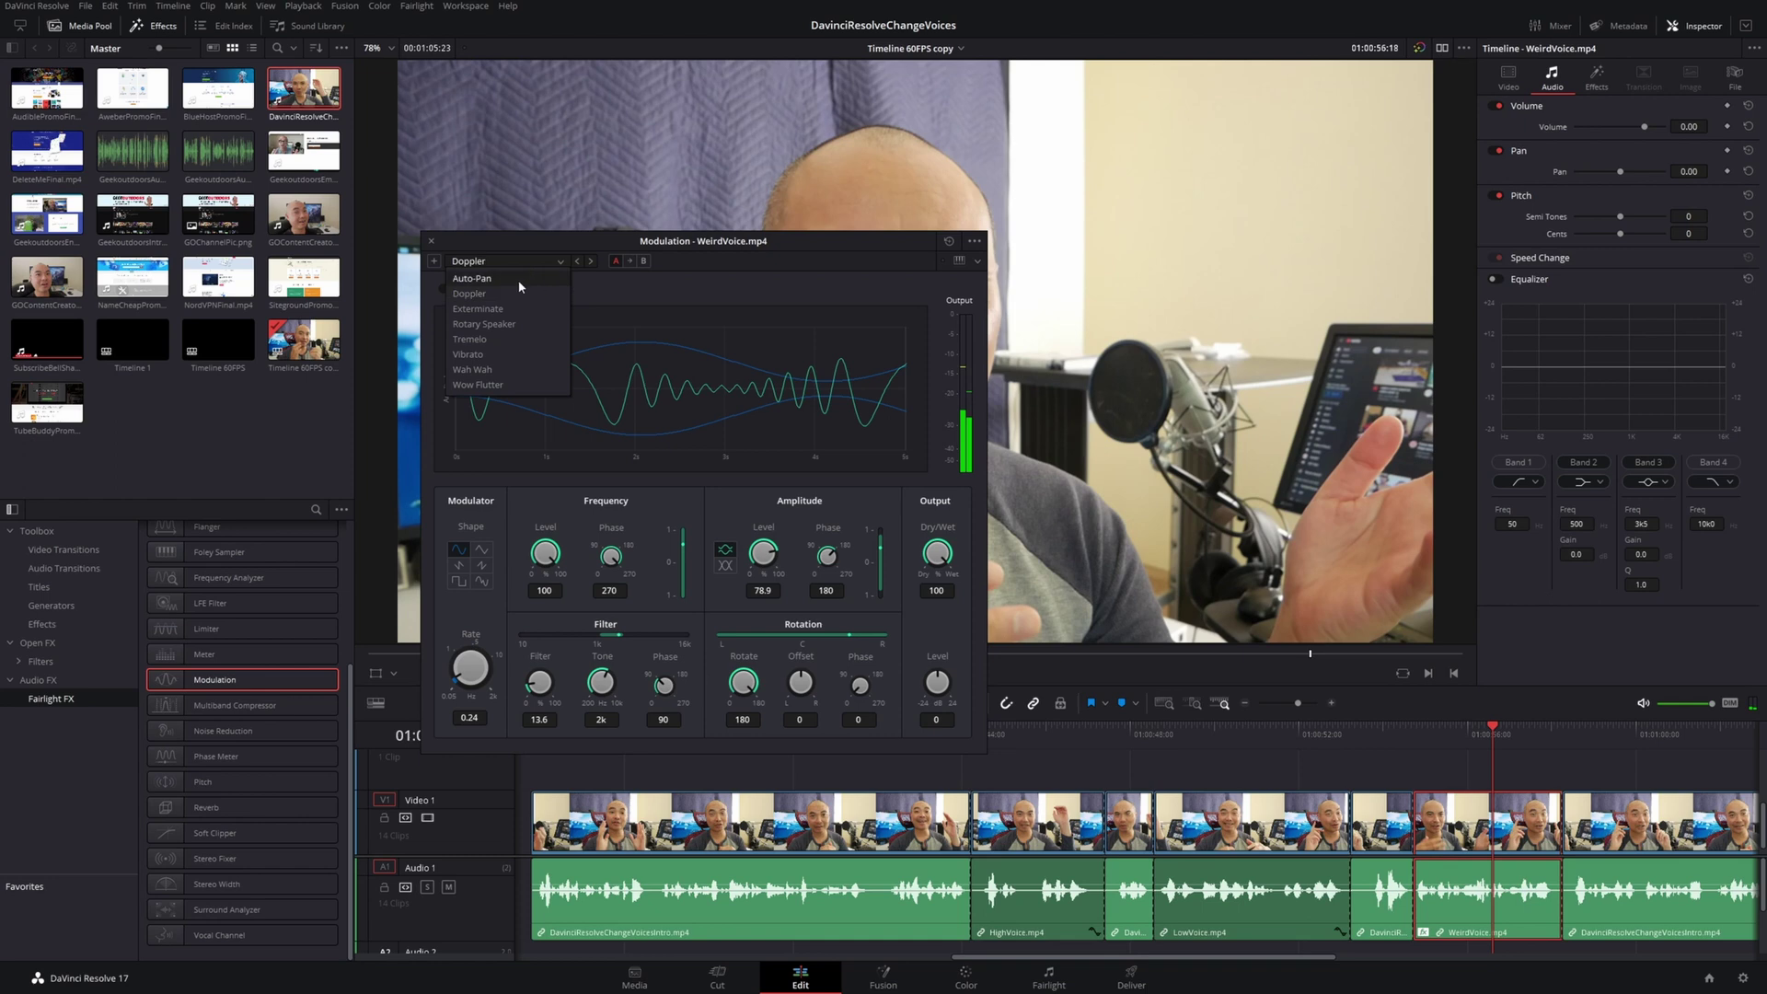
left_click(512, 371)
left_click(1392, 732)
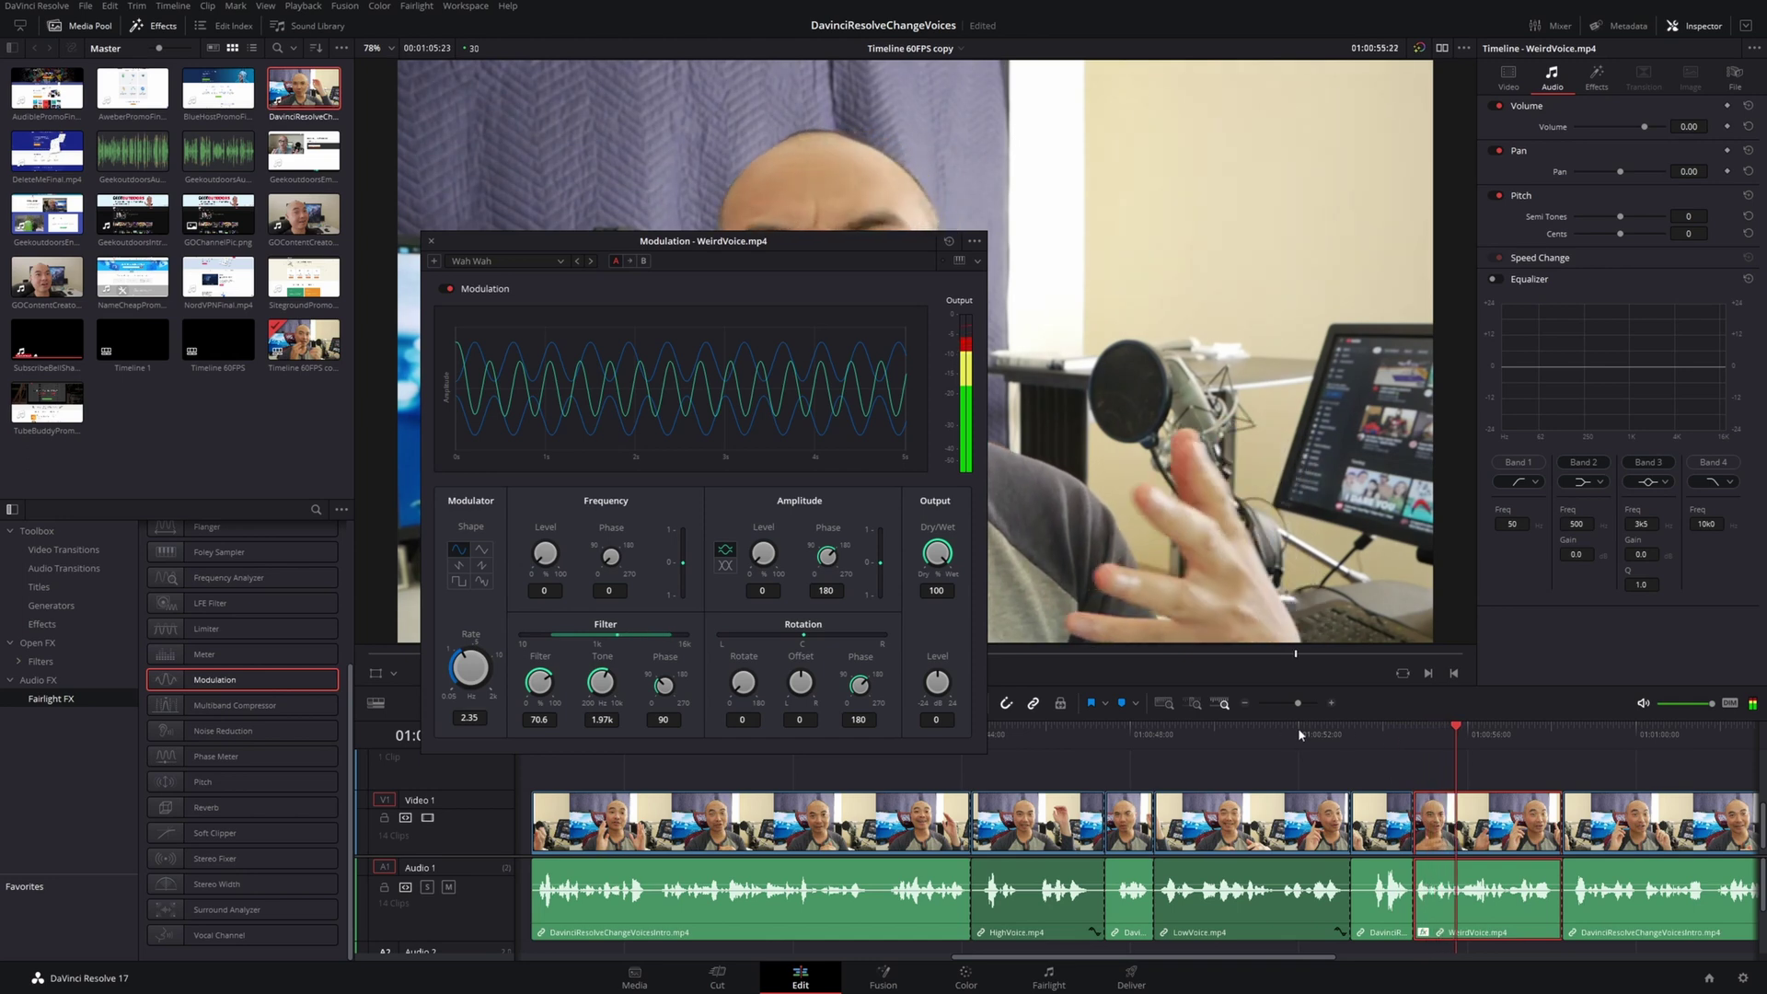
left_click_drag(541, 568, 545, 542)
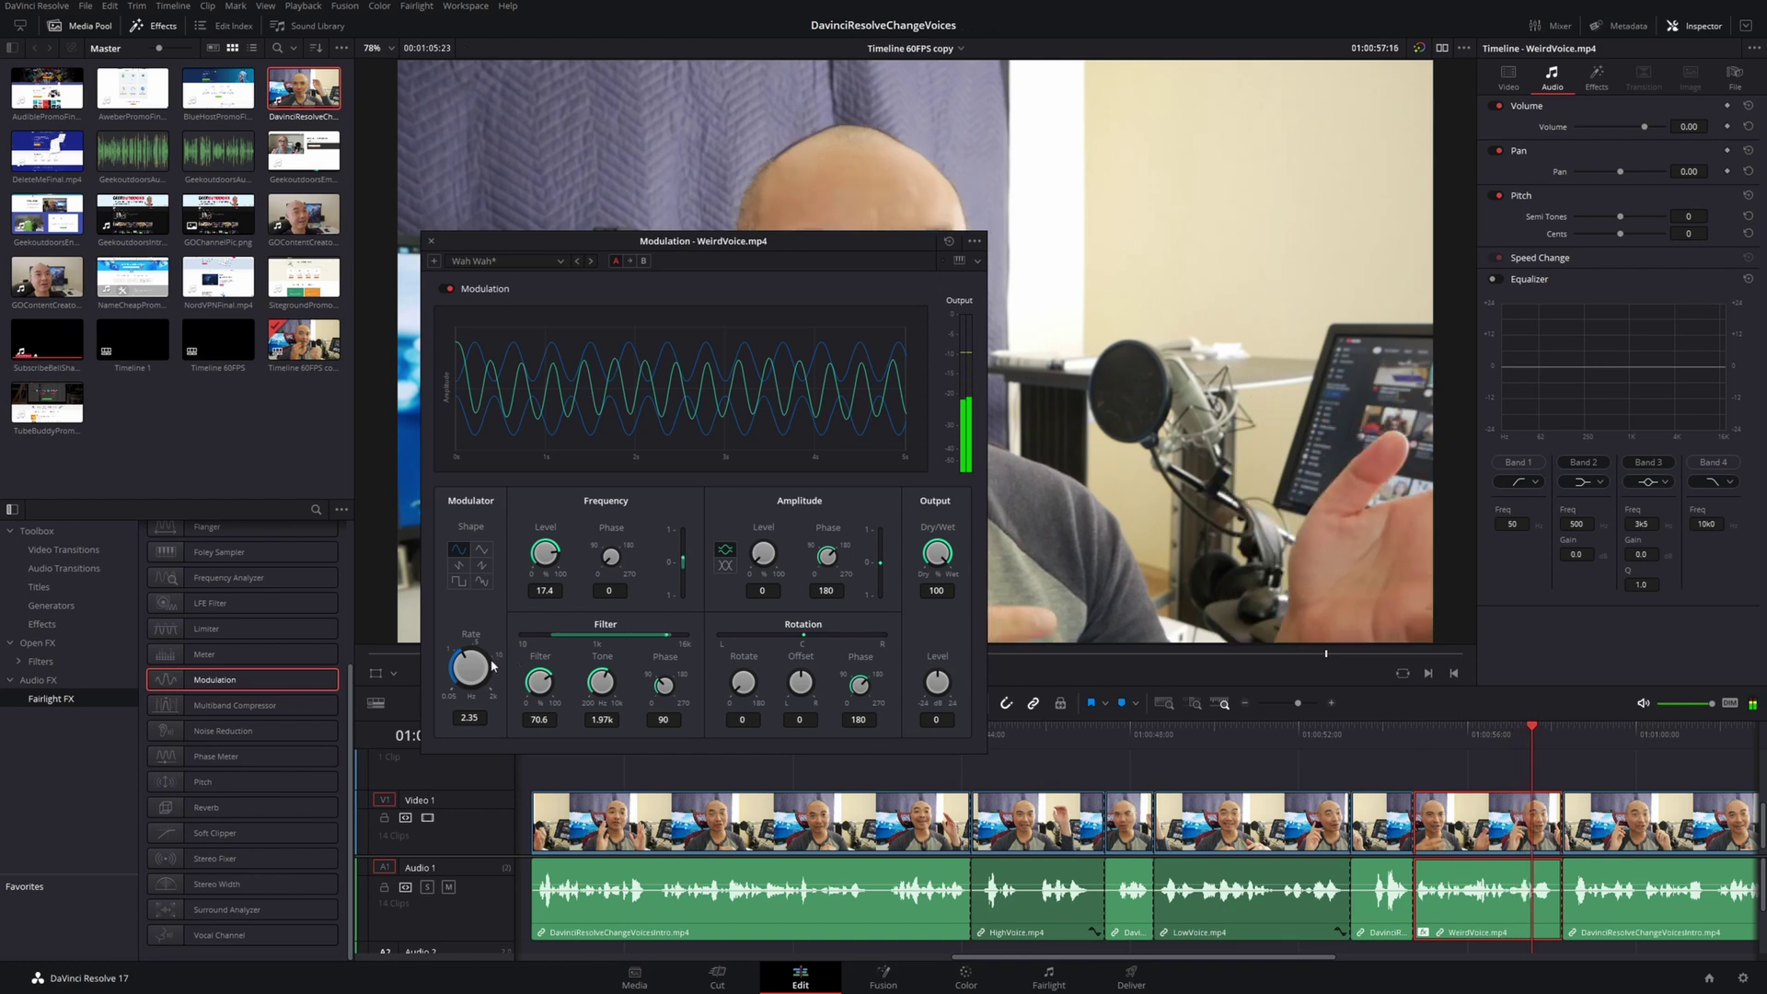
left_click_drag(484, 661, 485, 643)
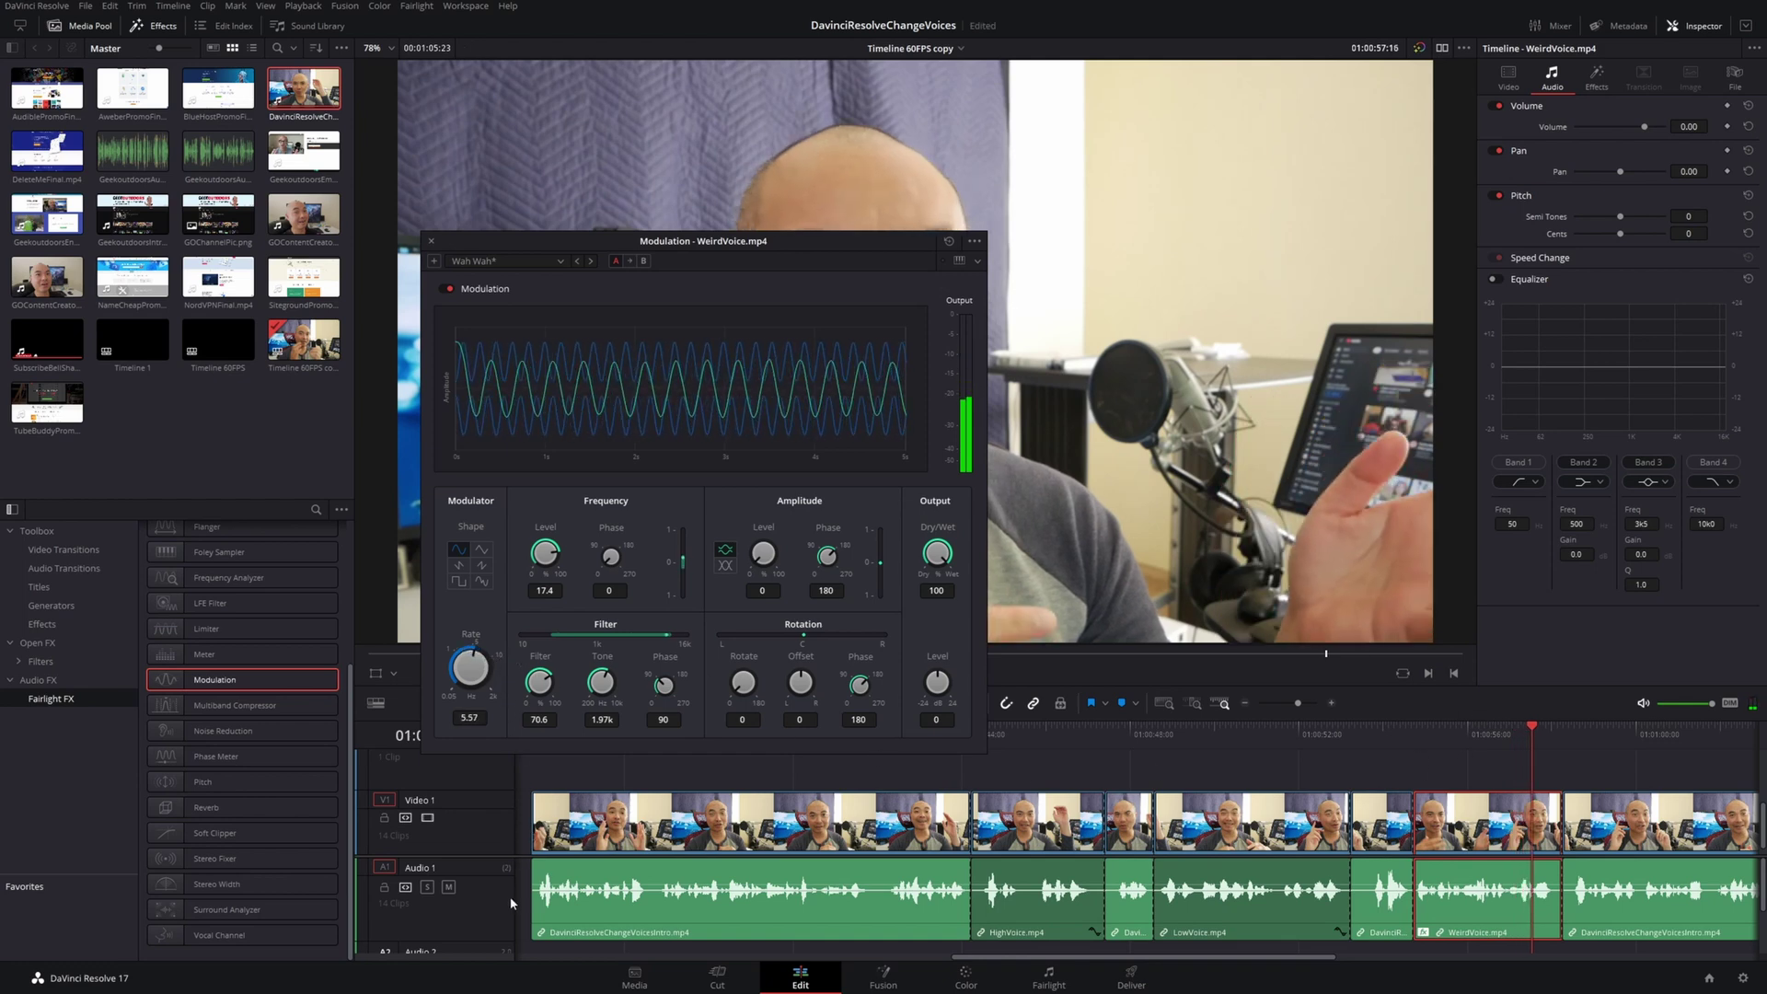
left_click(1444, 738)
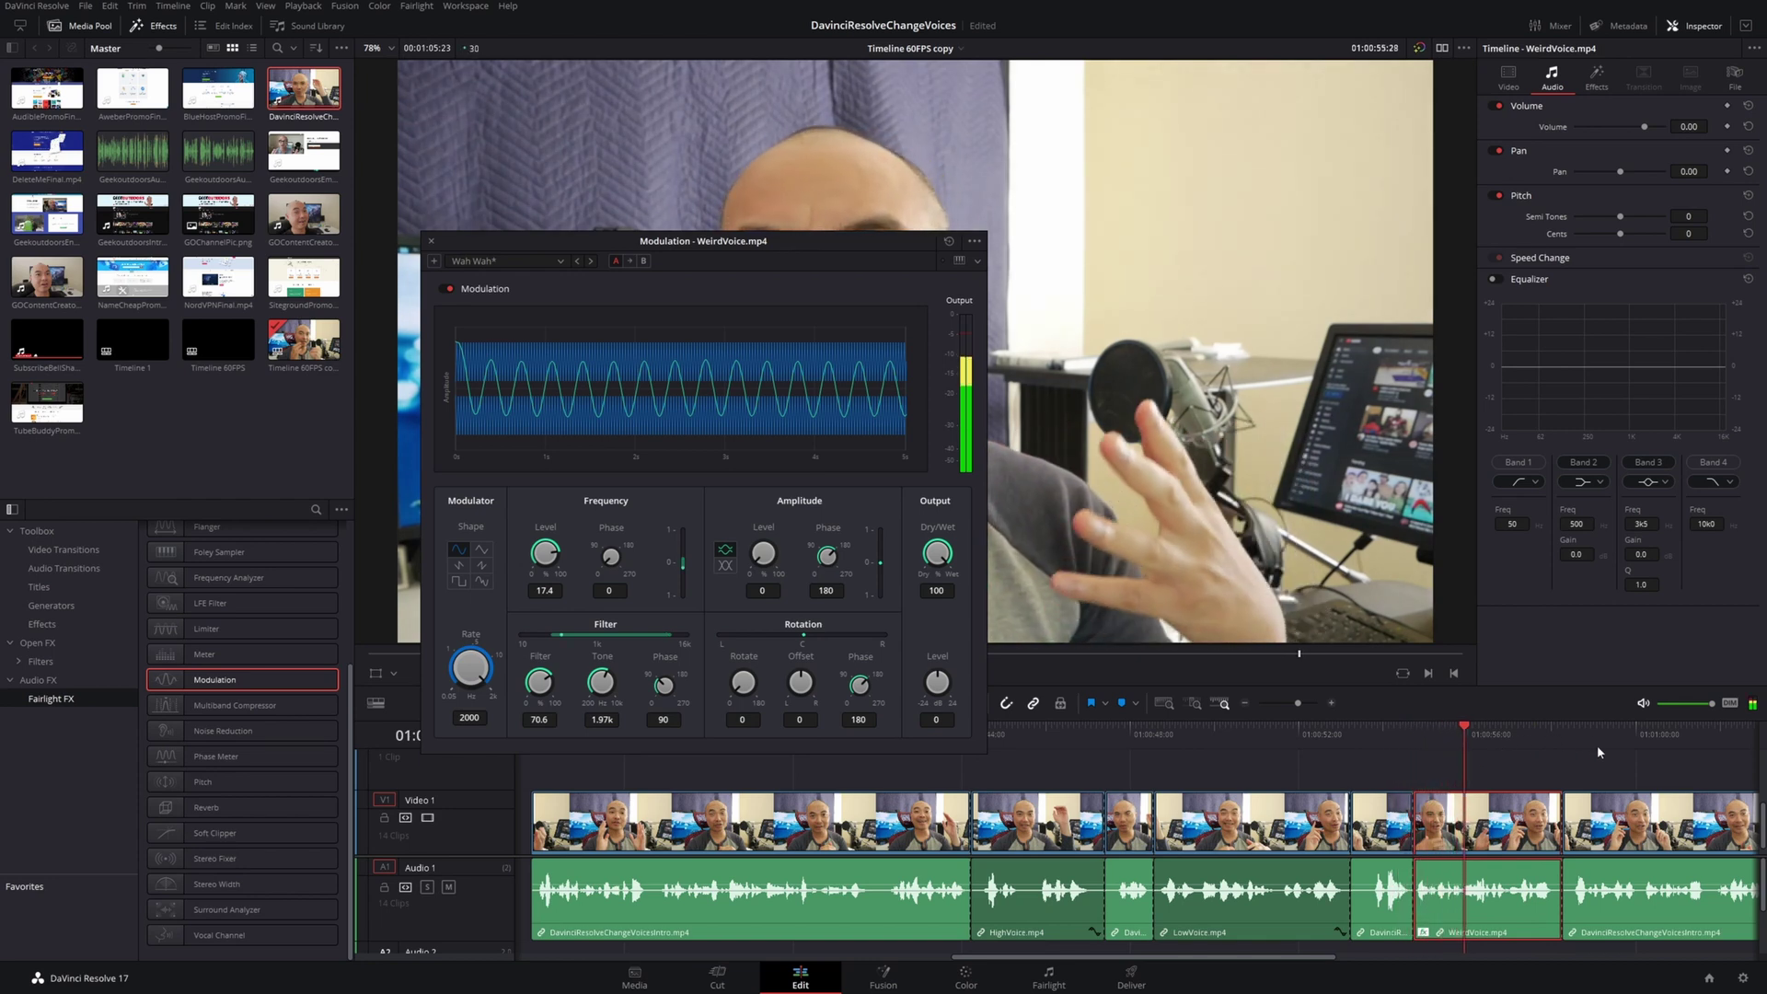
Switch the Modulation effect to the Vibrato preset and close its window
left_click(553, 261)
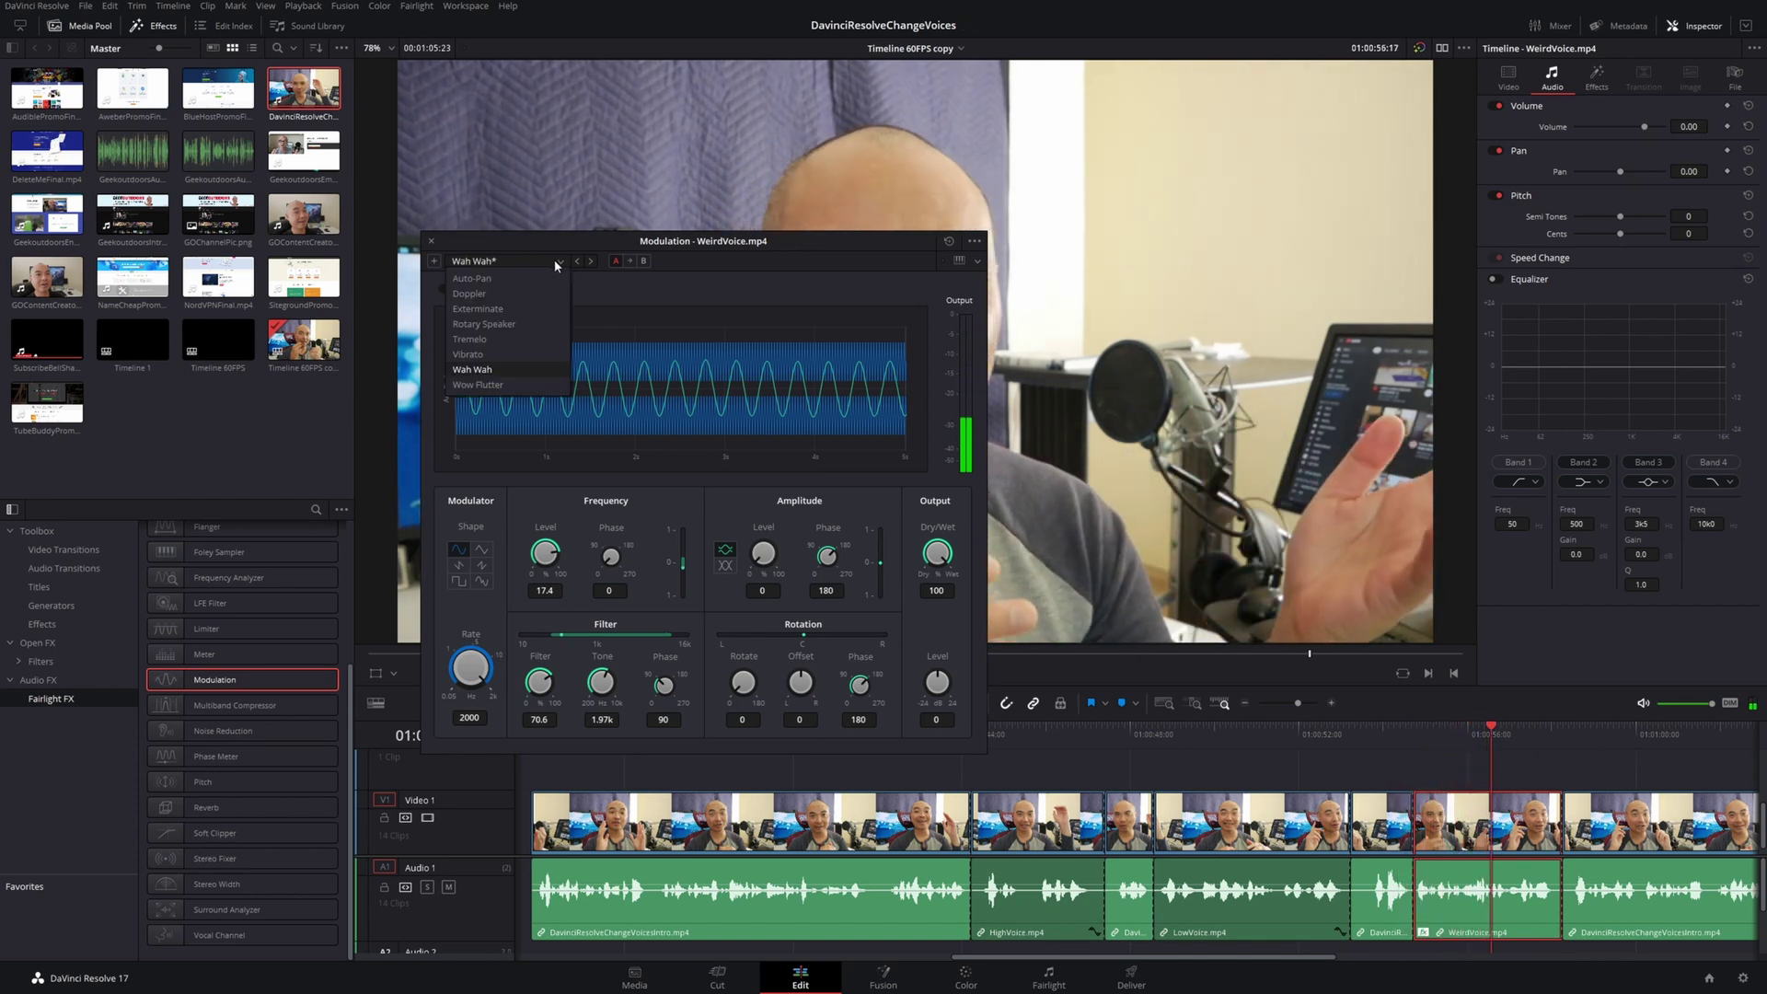
left_click(531, 363)
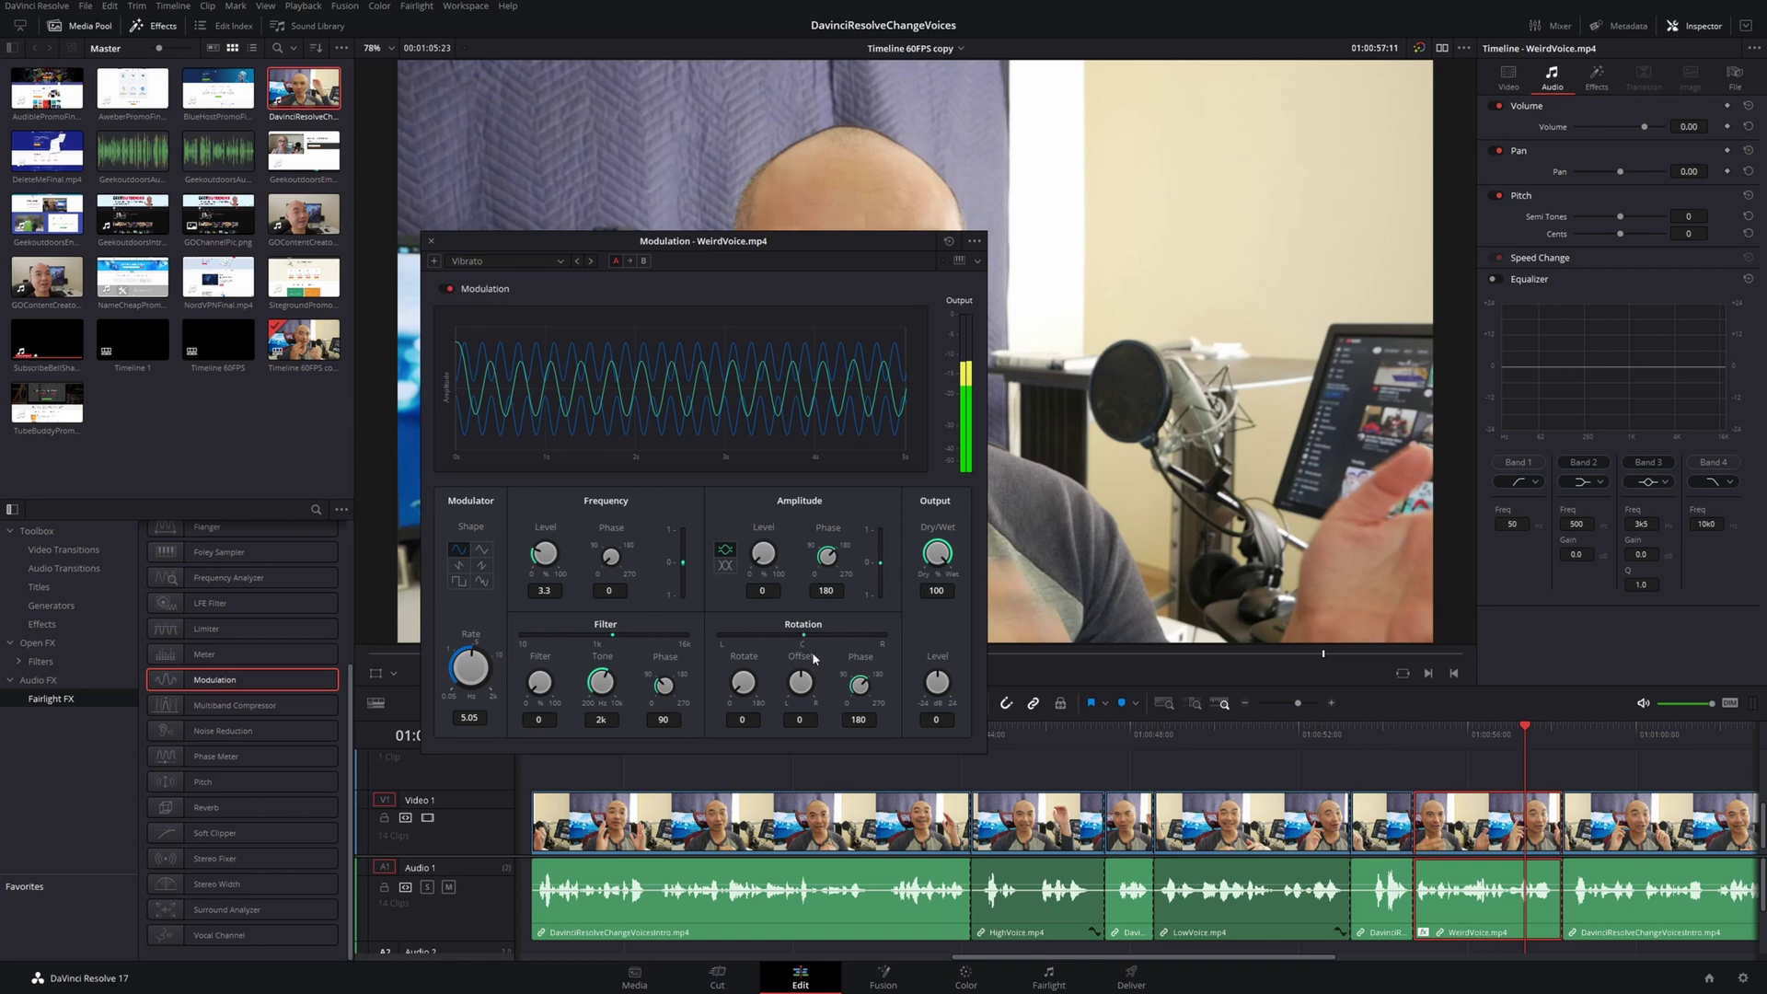
left_click(430, 242)
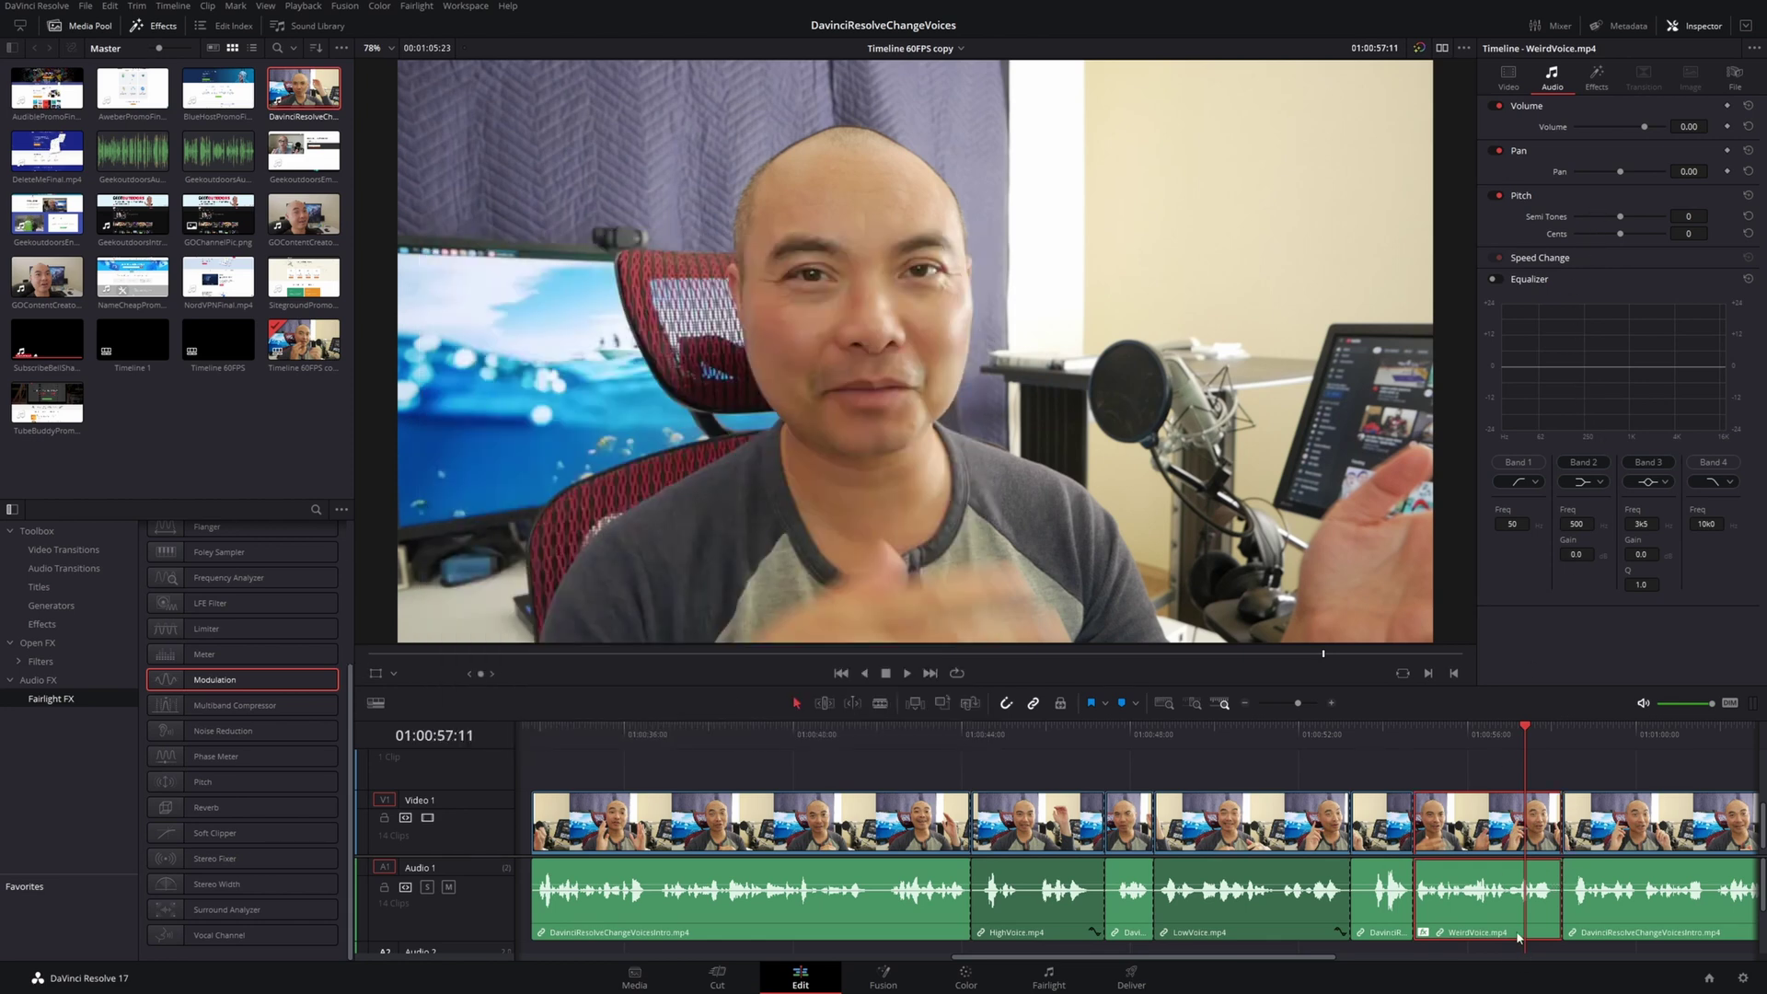
Delete Modulation from WeirdVoice's effects in the Inspector and select Flanger in Fairlight FX
left_click(1597, 81)
left_click(1720, 136)
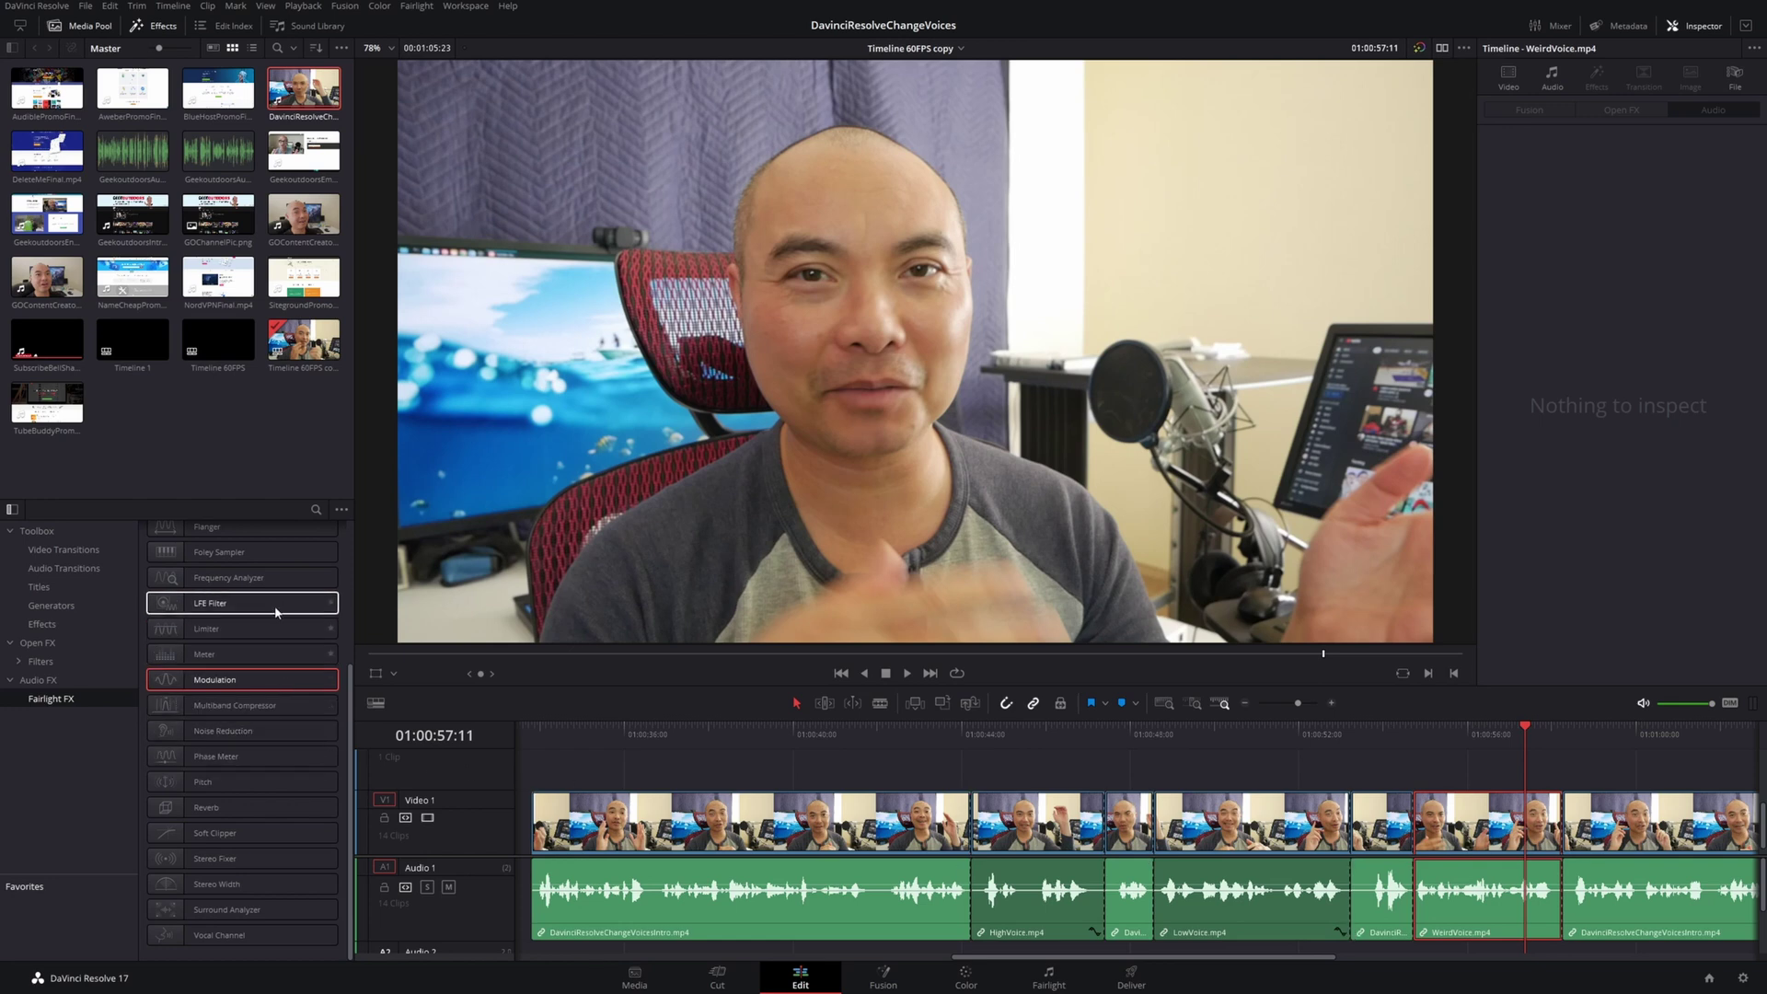
scroll(258, 622, "up", 3)
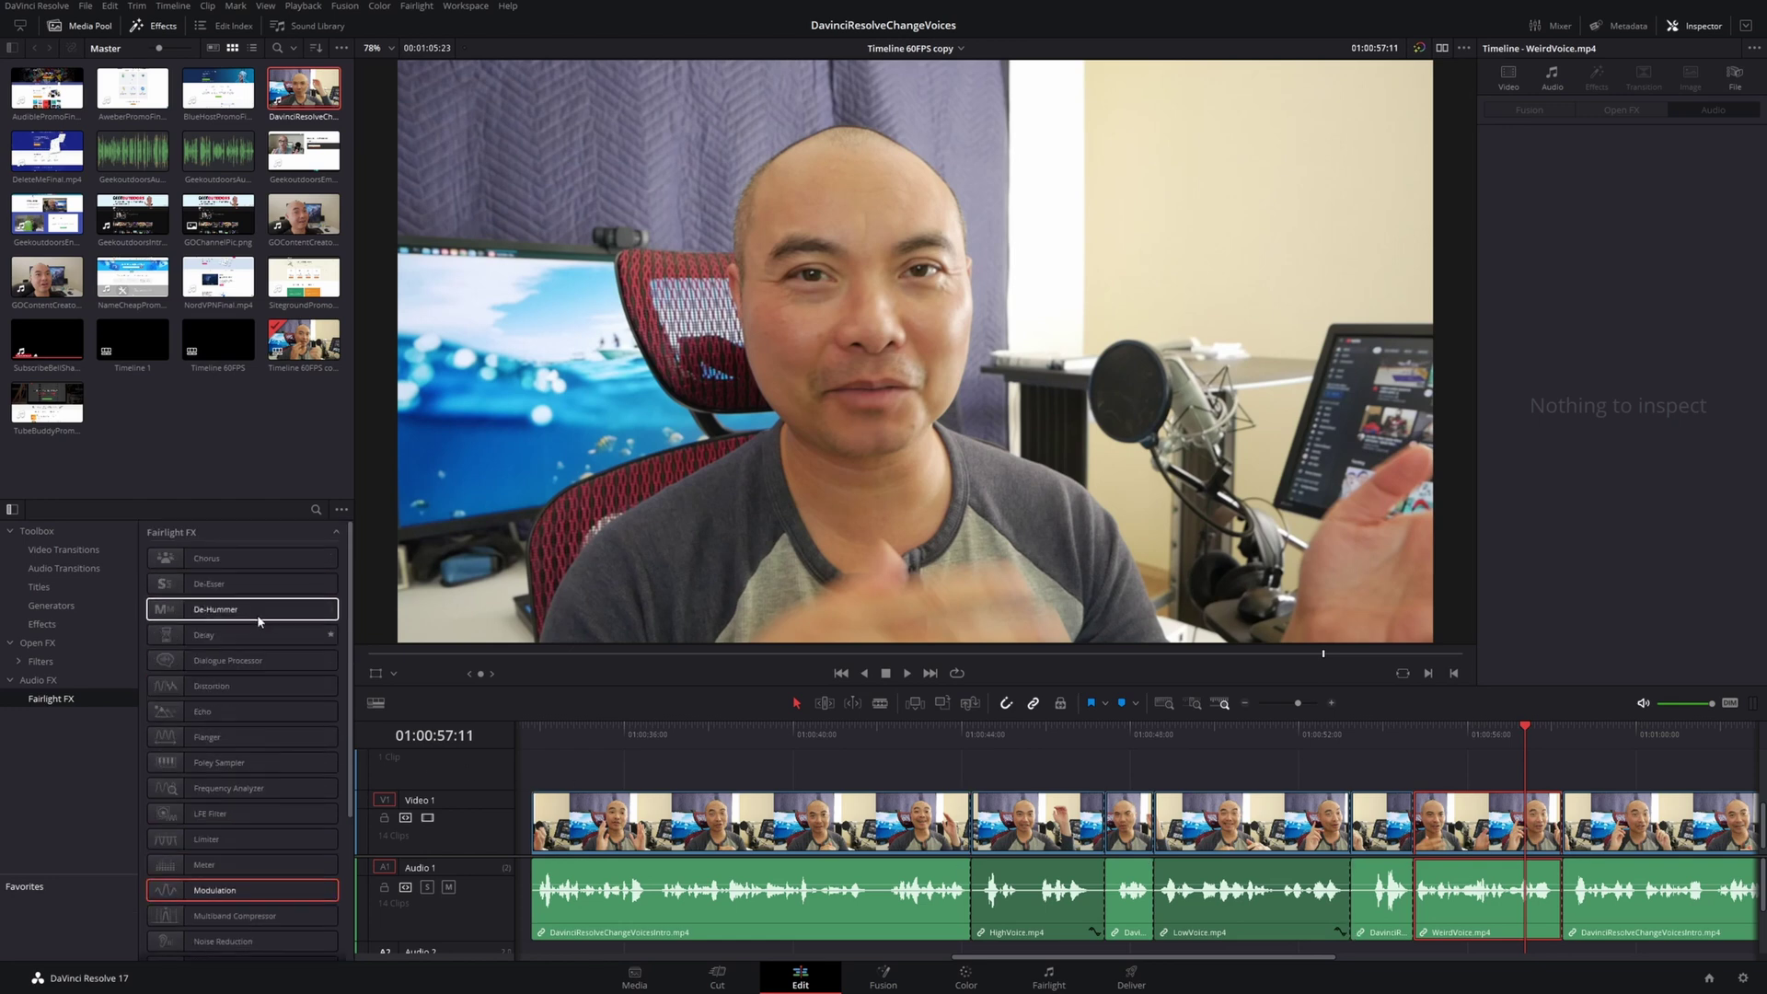
left_click(256, 741)
Apply Flanger to WeirdVoice with the Big Ambient preset and Rate 3.14, previewing playback
left_click_drag(256, 743, 1500, 909)
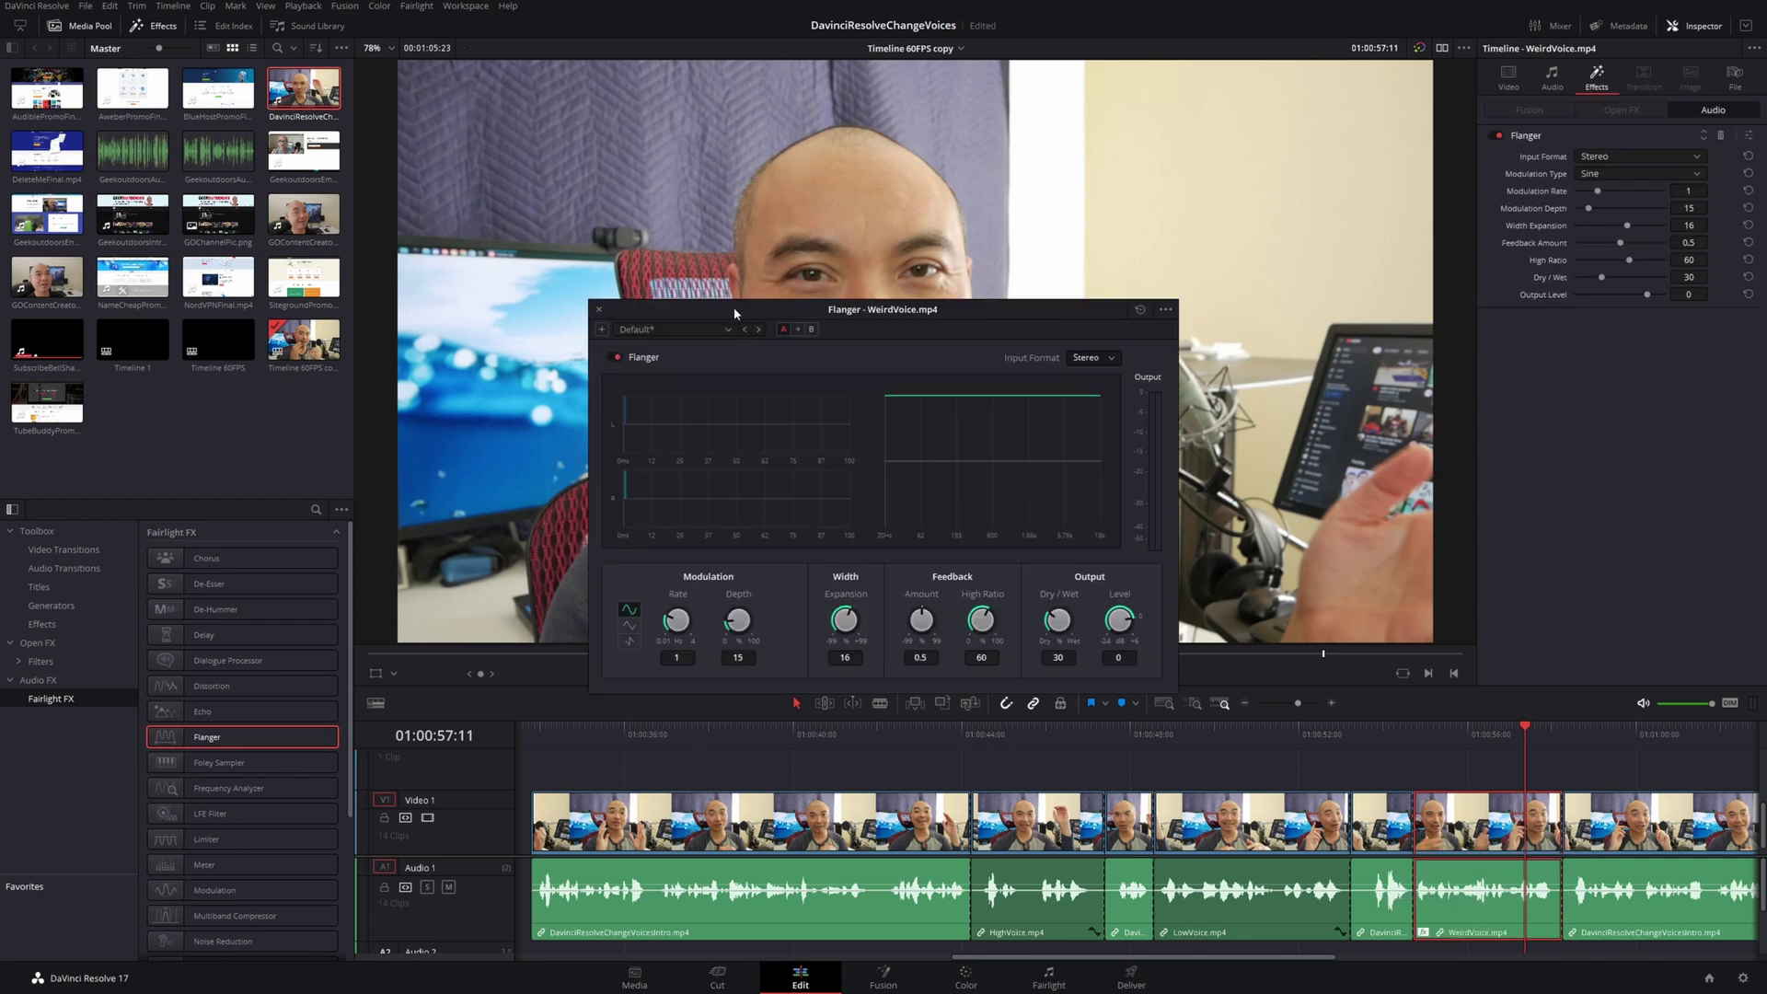
left_click_drag(735, 306, 499, 297)
left_click(492, 320)
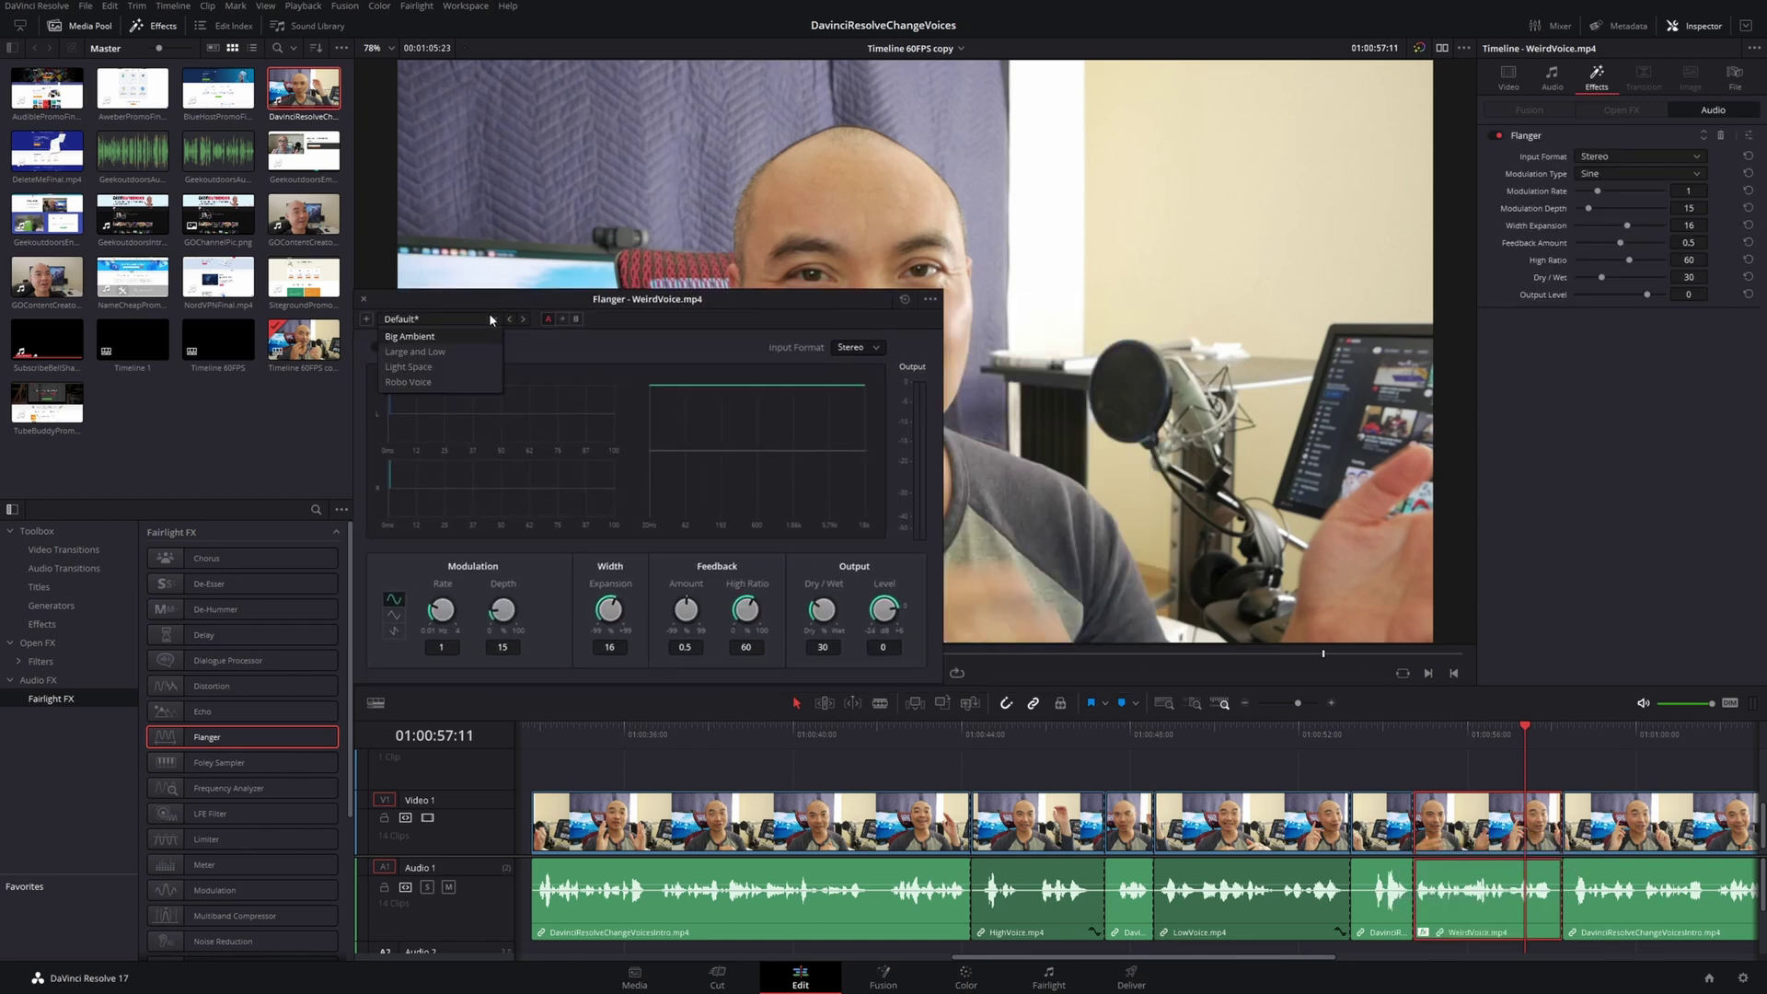
left_click(450, 337)
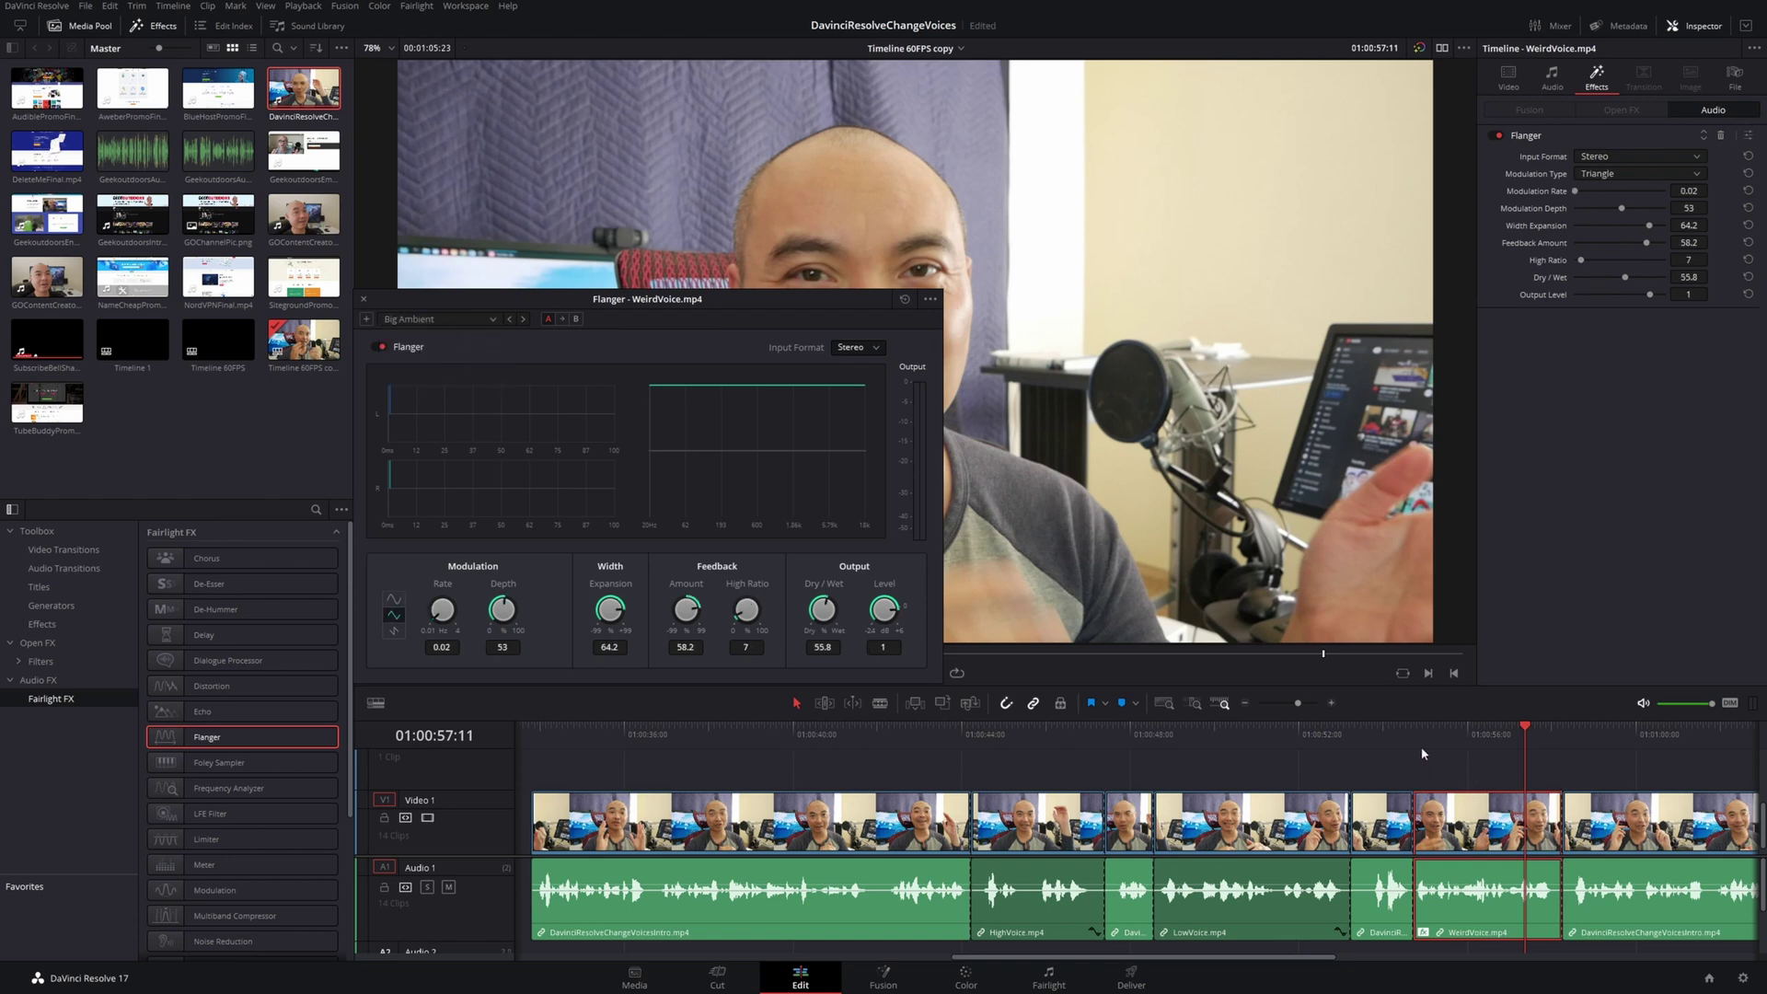
left_click(1423, 733)
key("space")
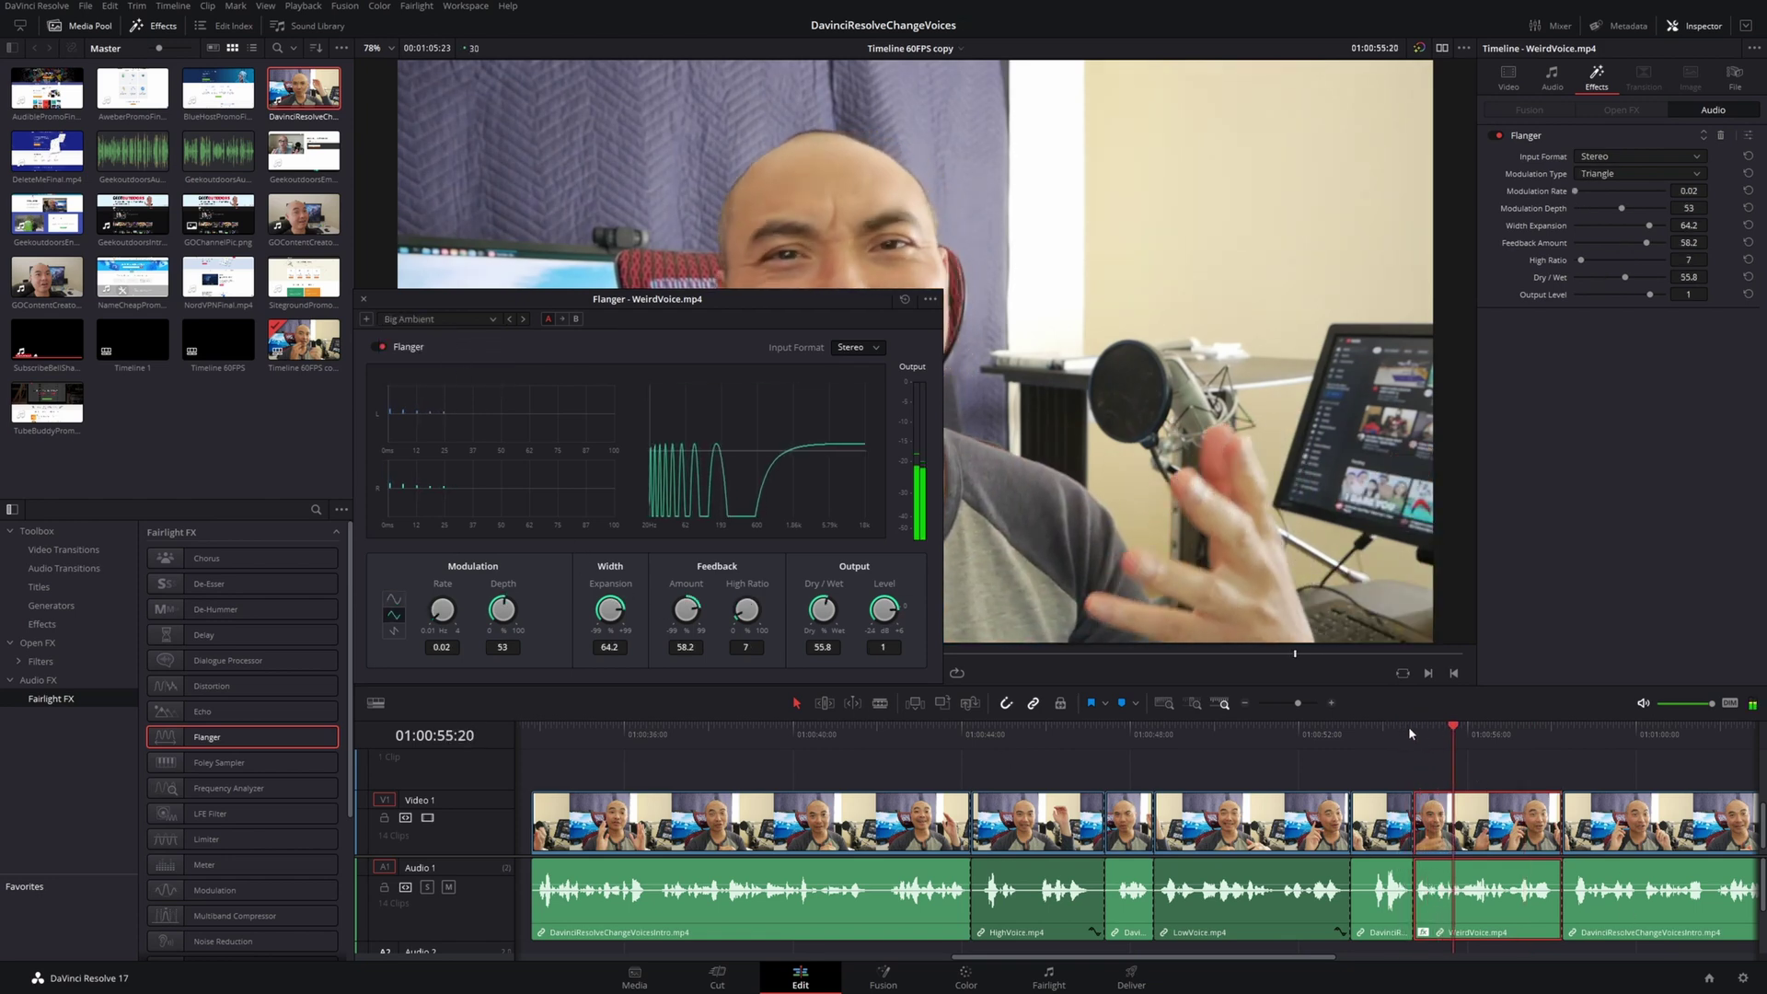
left_click_drag(440, 613, 599, 705)
left_click(1423, 734)
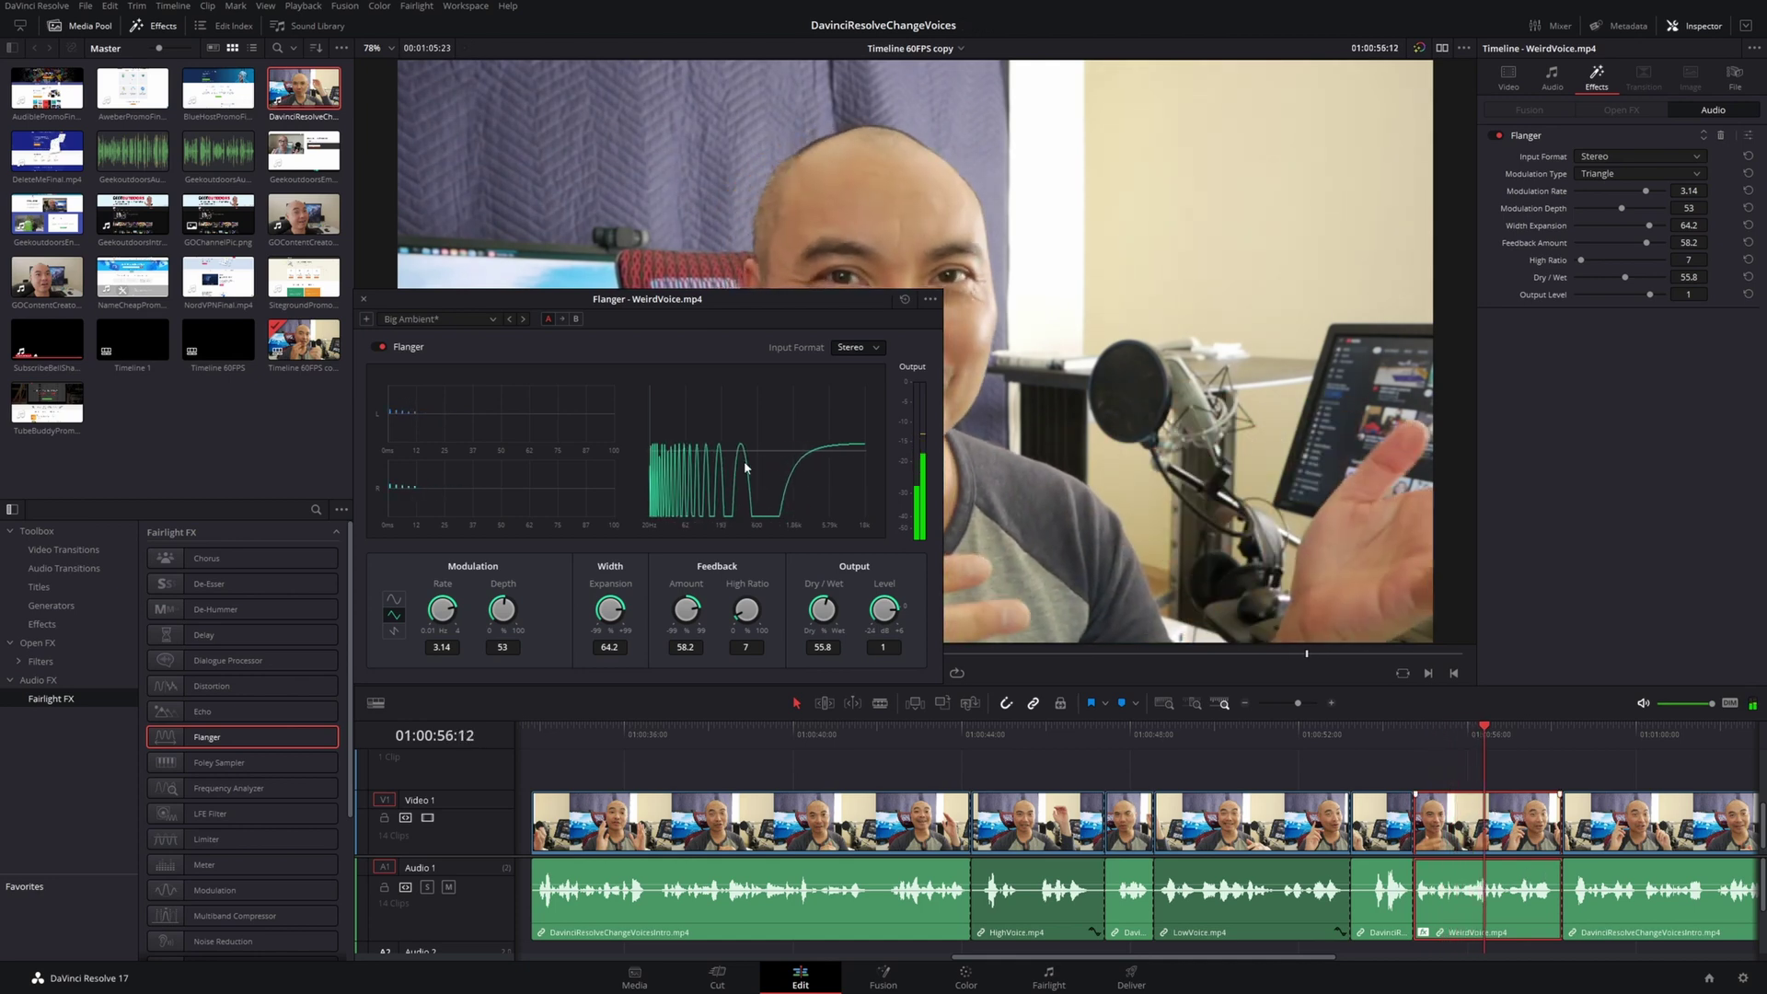
Try the Robo Voice Flanger preset with Width Expansion at 37.9, replaying from 01:00:54
left_click(494, 320)
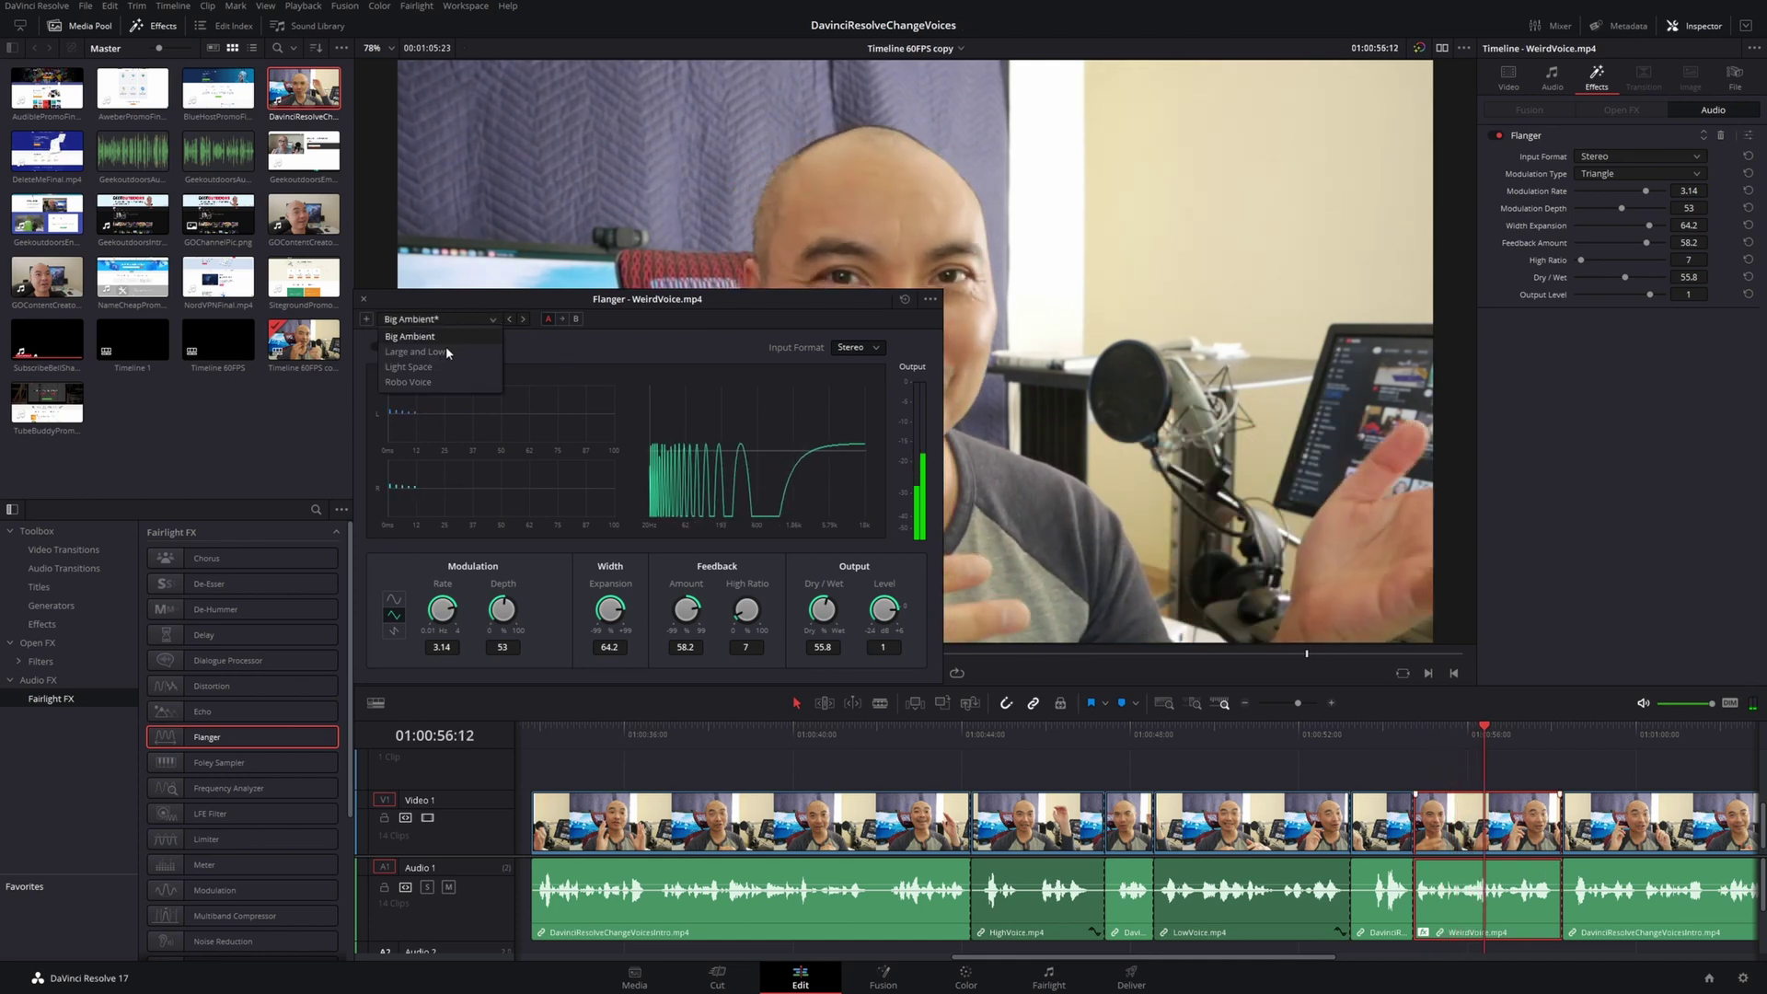
left_click(409, 382)
left_click(1414, 733)
key("space")
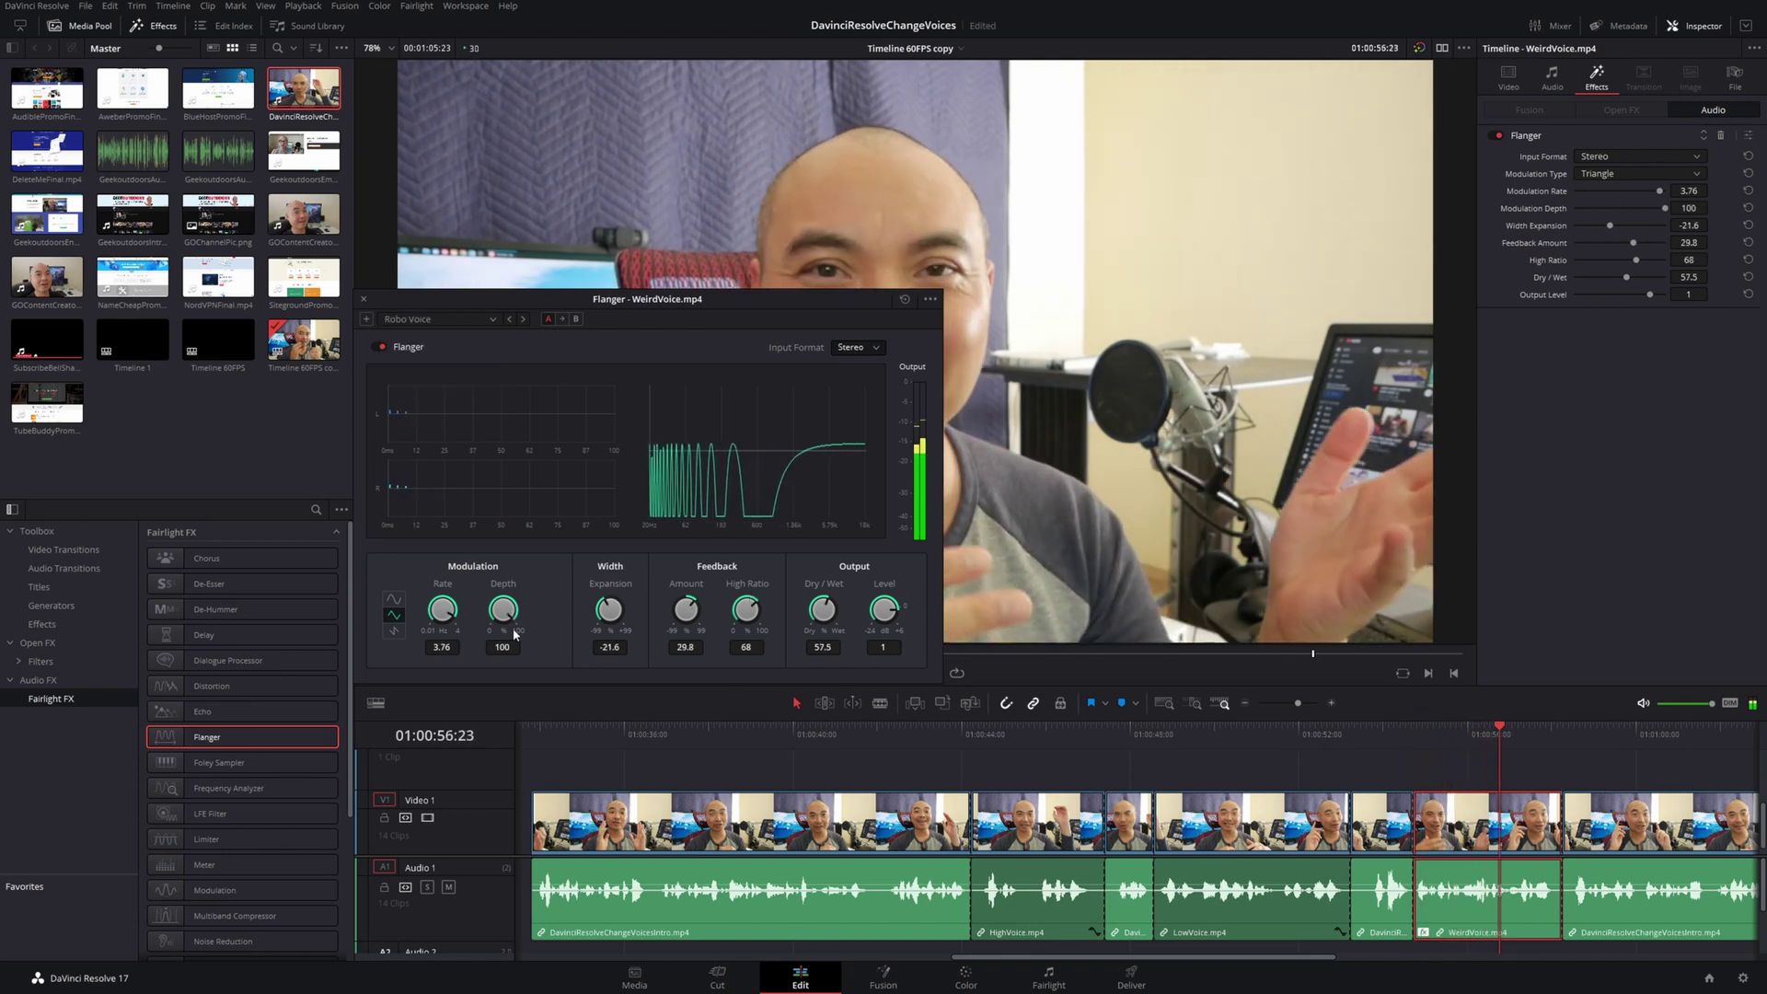
left_click_drag(625, 620, 625, 571)
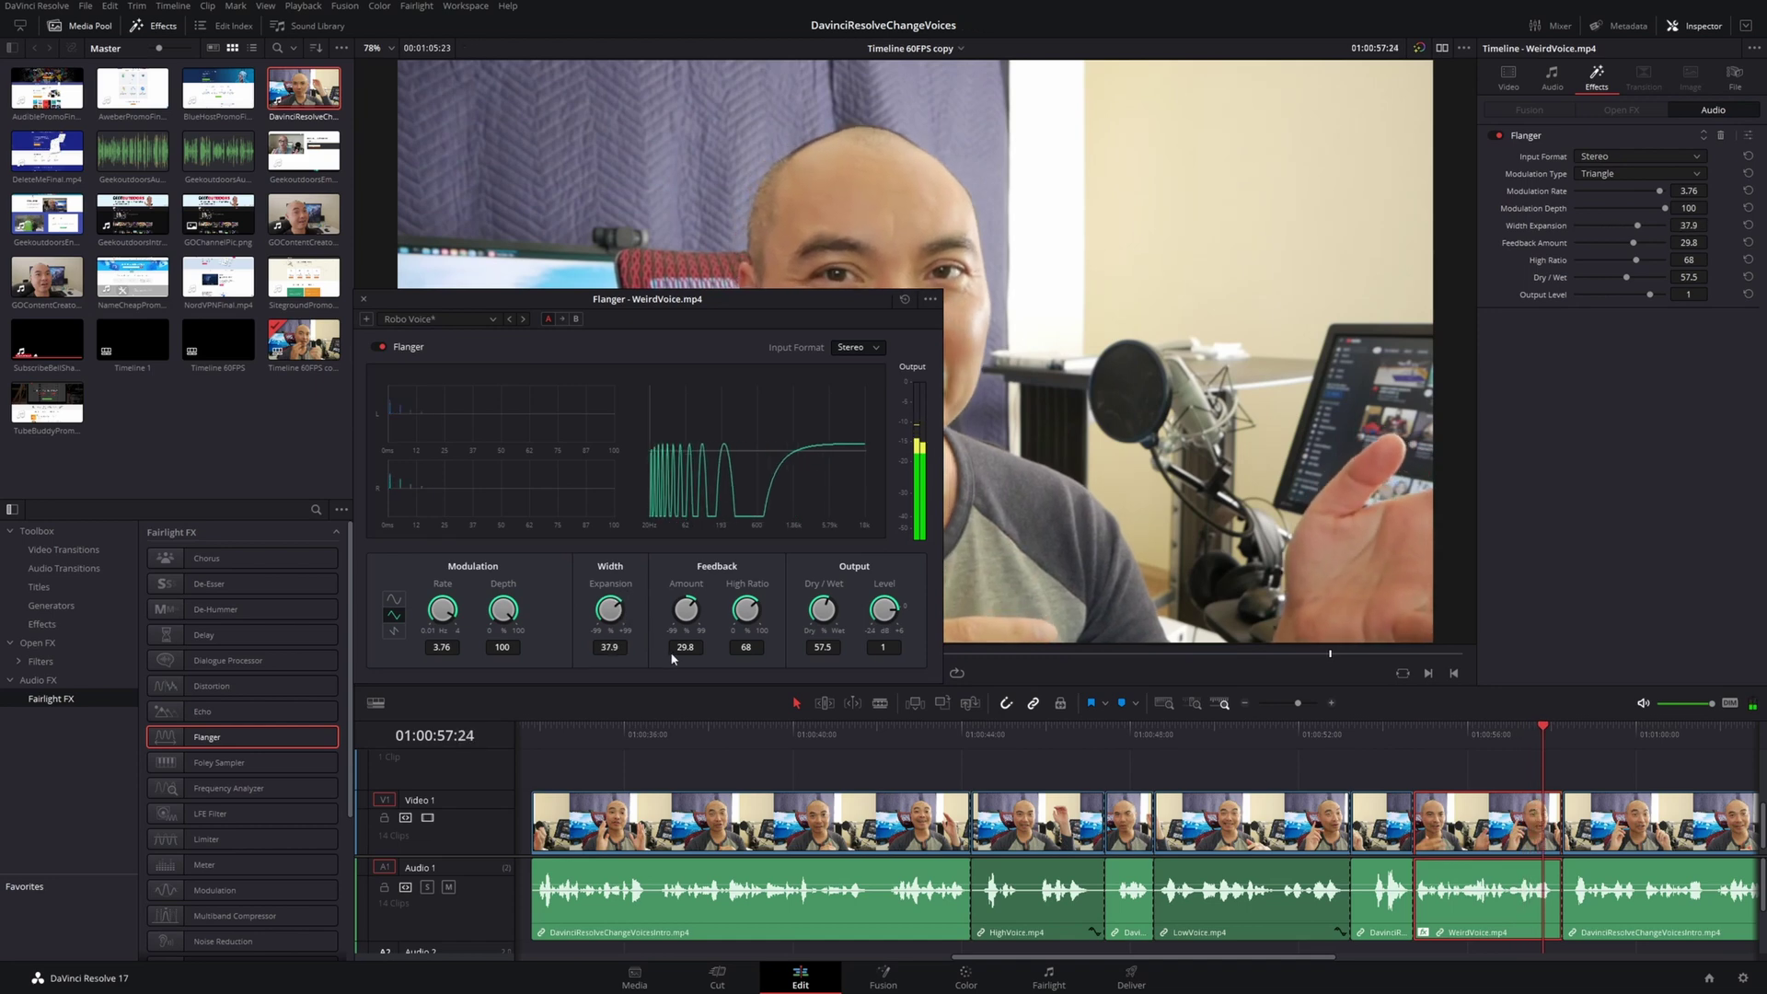
left_click(1429, 734)
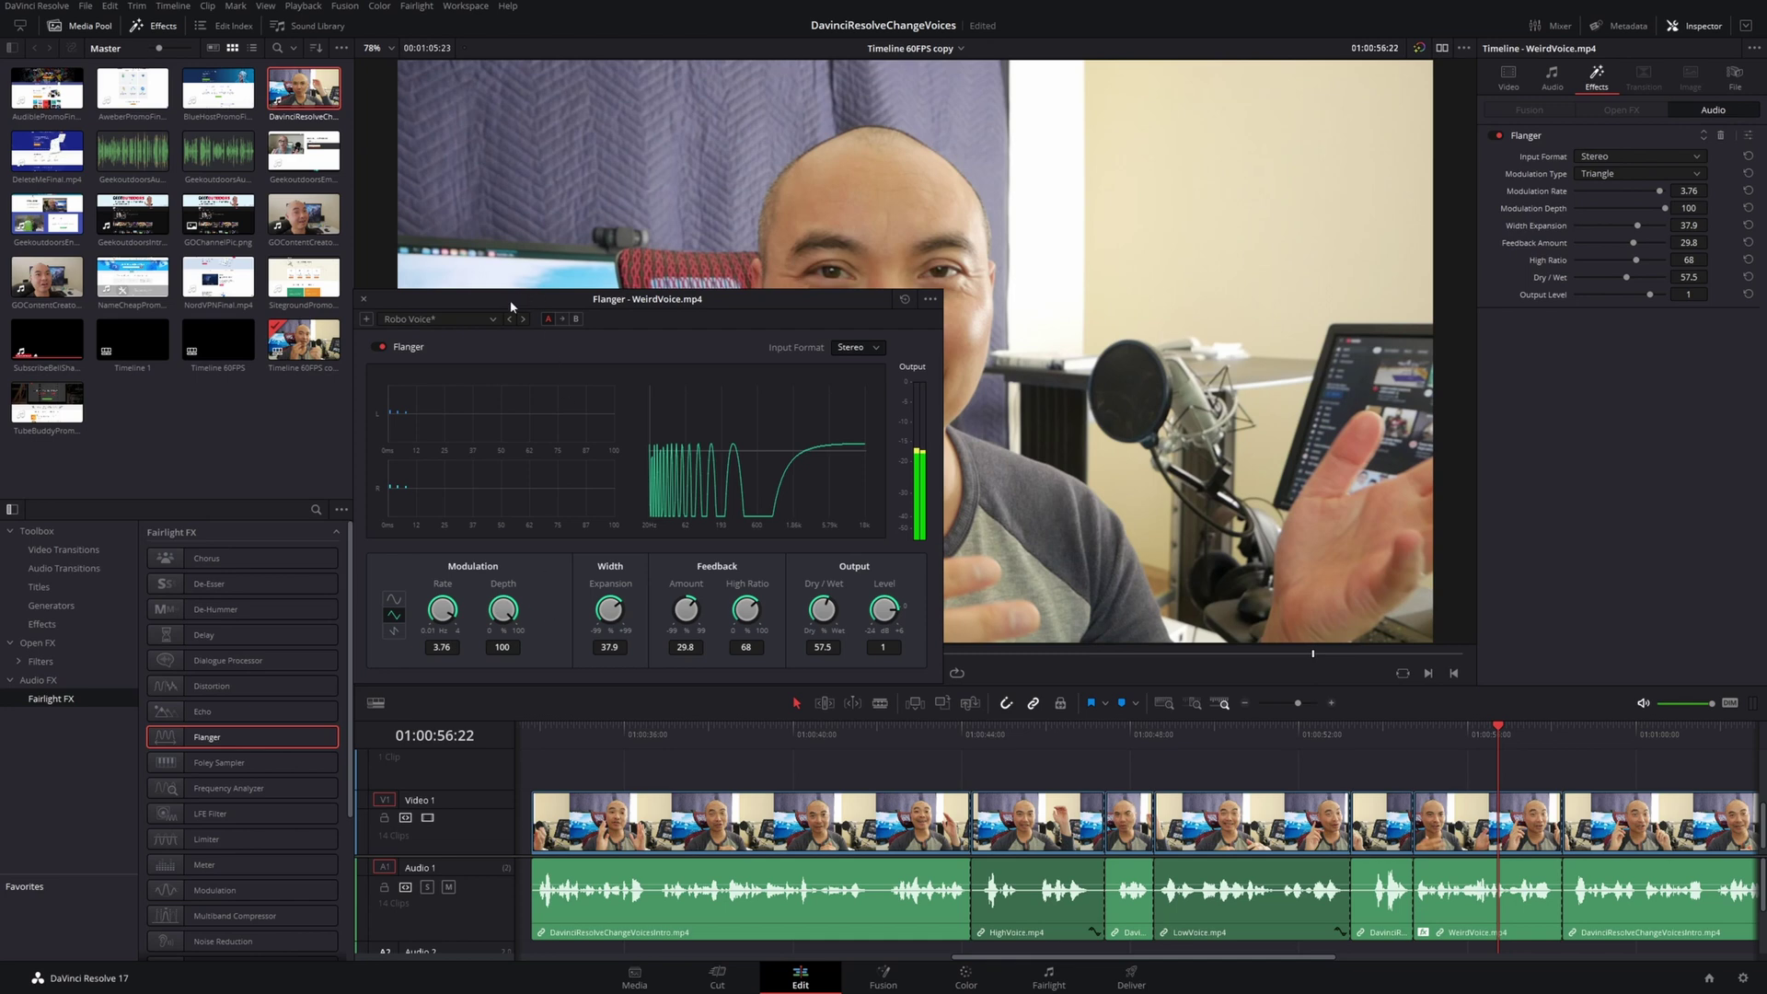
Choose the Large and Low preset, set Rate to 2.98, and close the Flanger window
left_click(484, 319)
left_click(440, 350)
left_click(1399, 734)
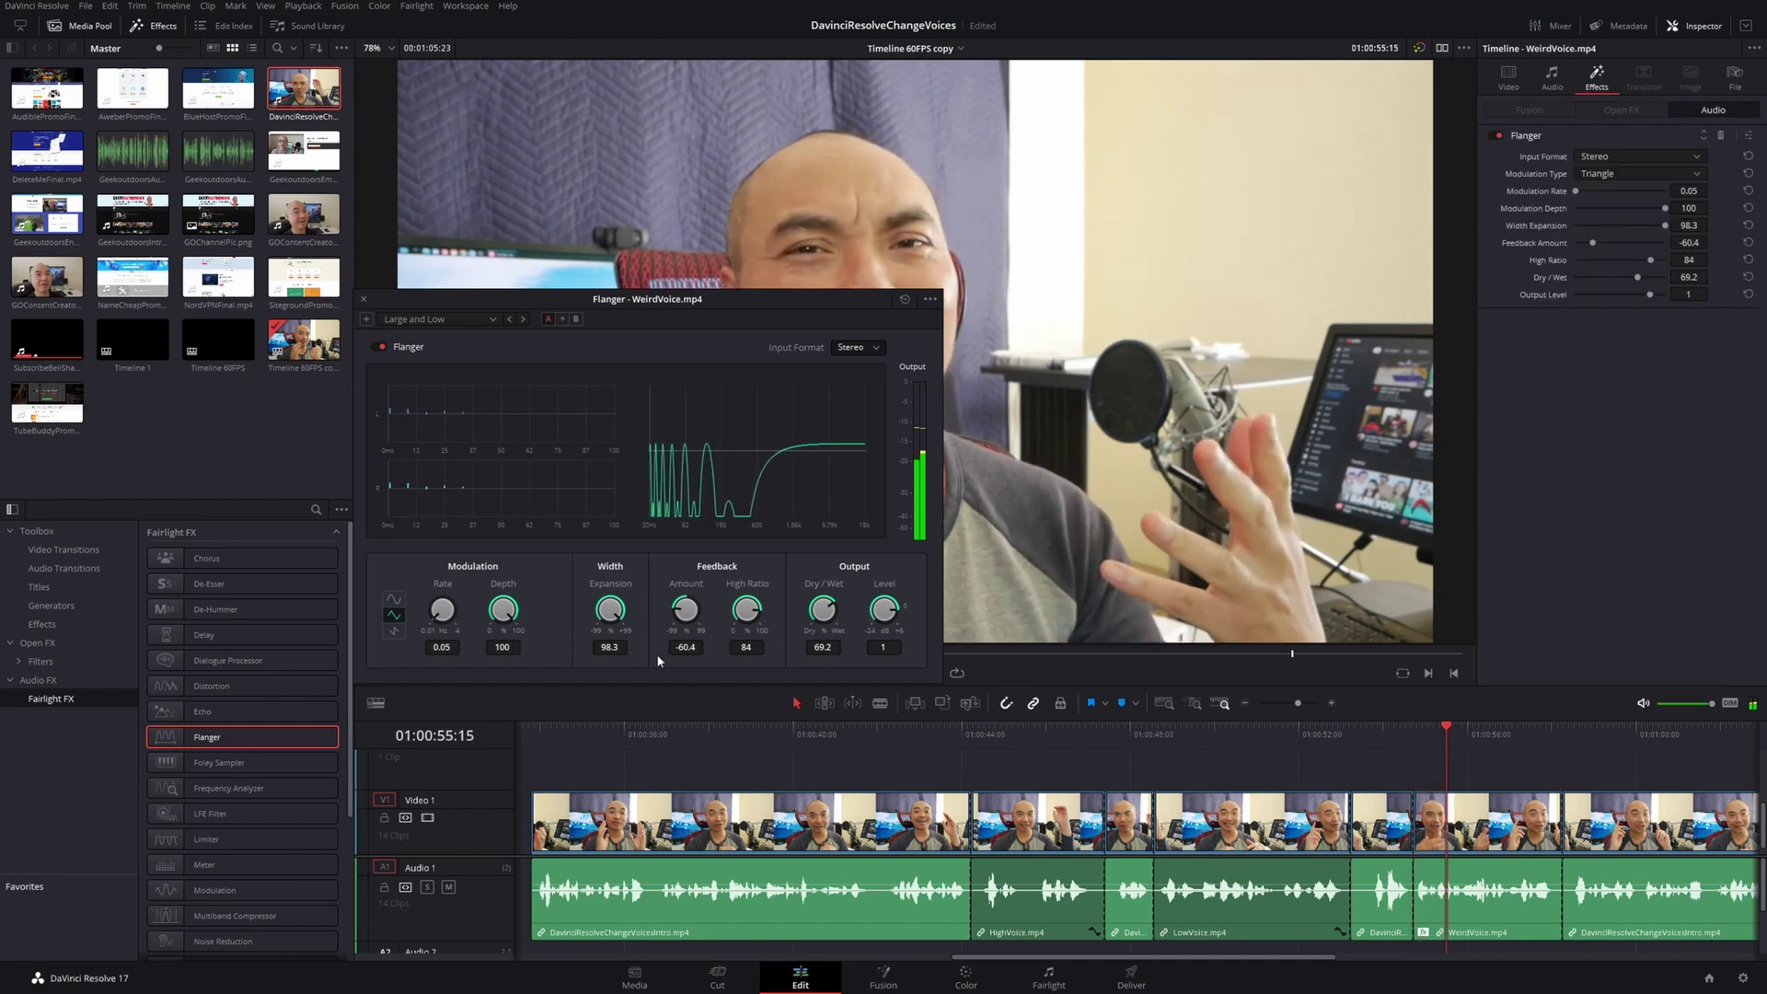
left_click_drag(453, 613, 598, 649)
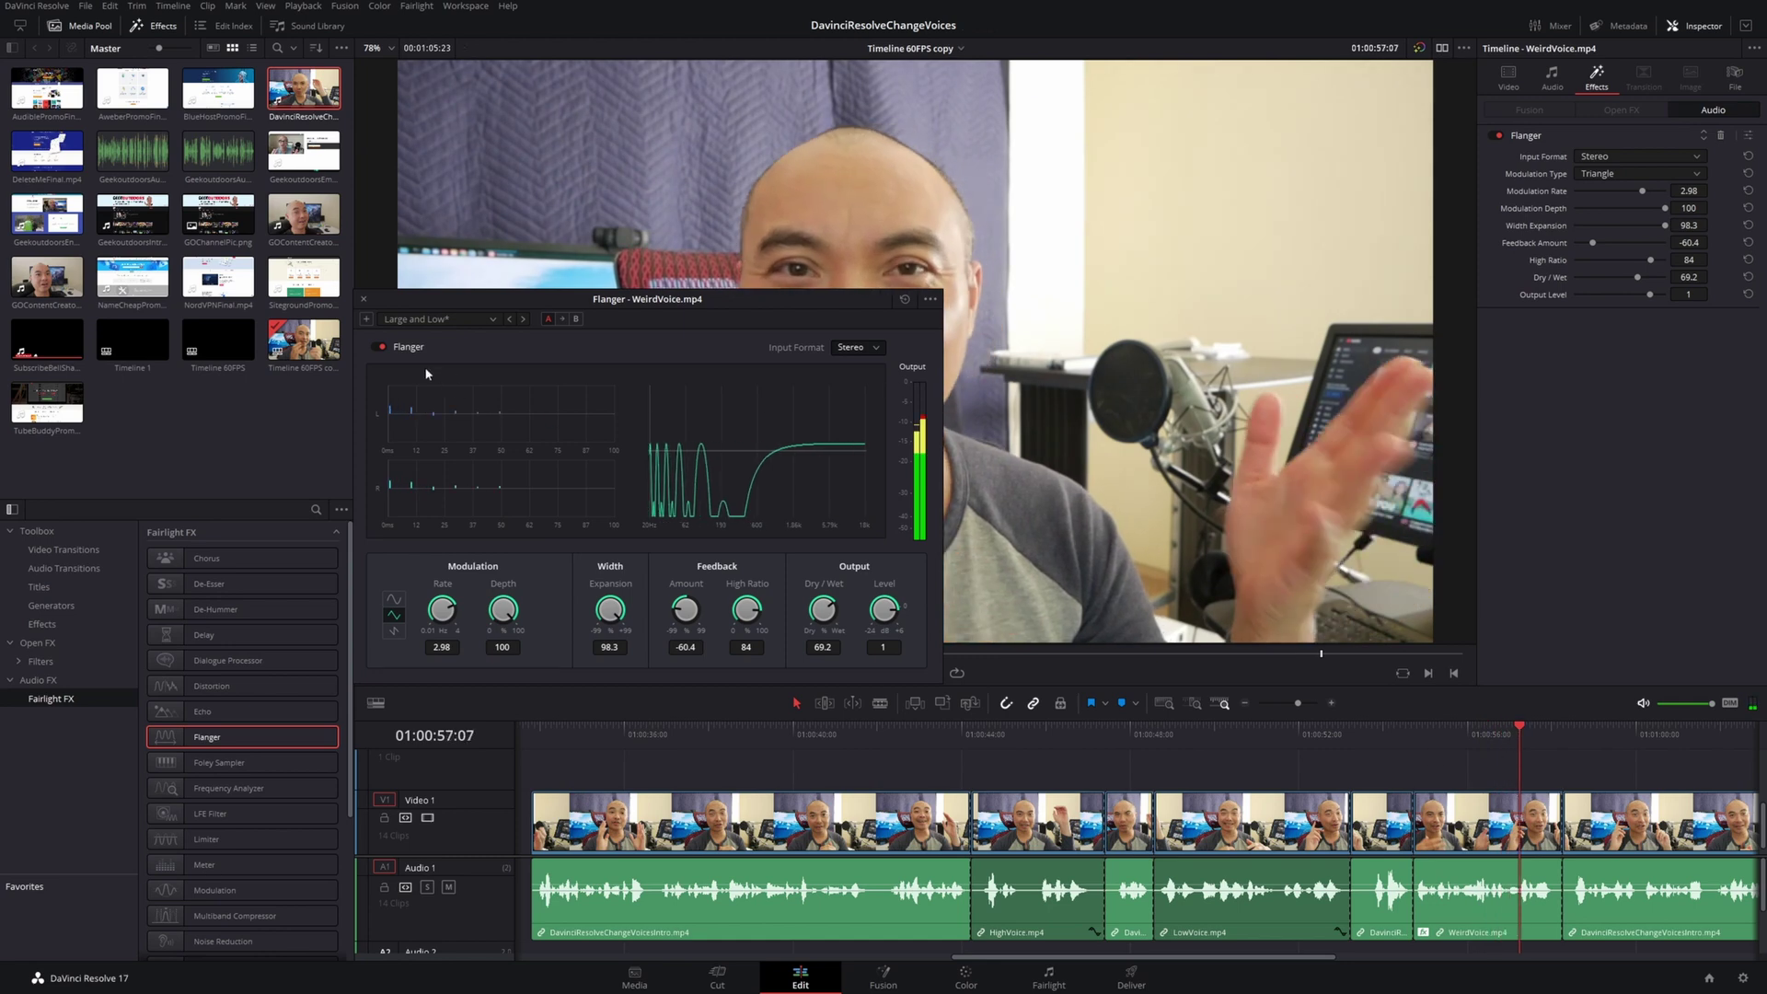
left_click(365, 299)
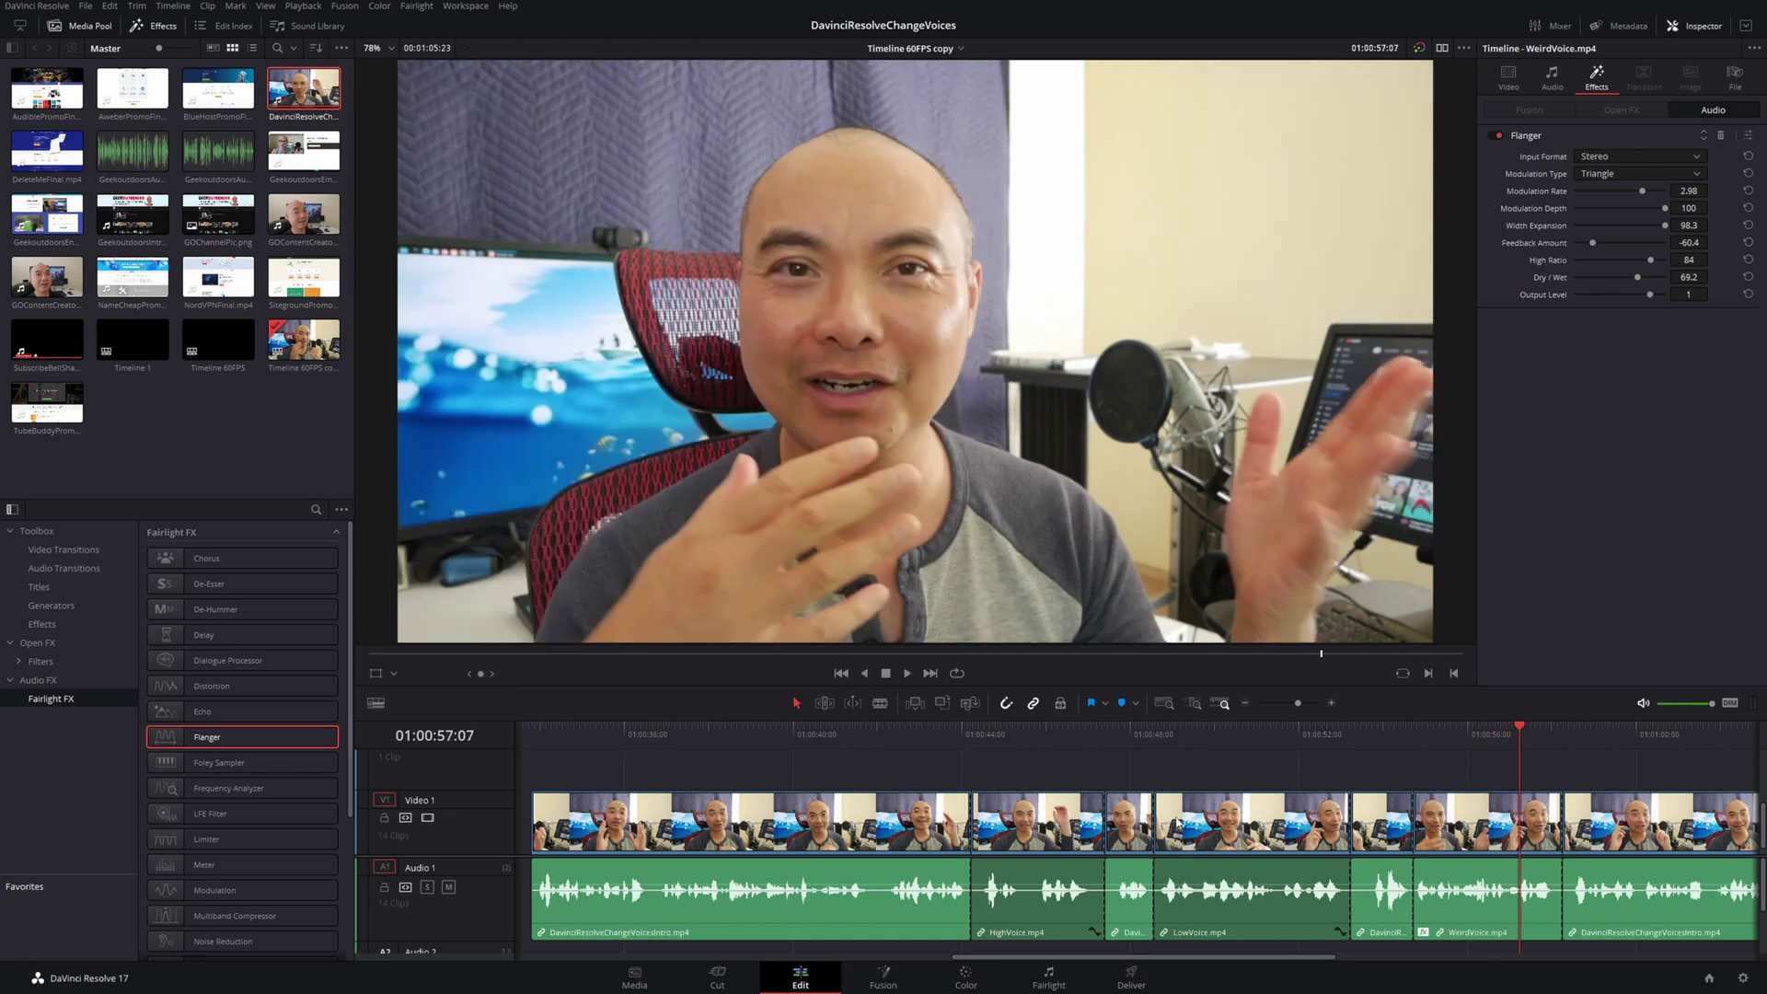
Scroll down the Fairlight FX effects list
scroll(276, 773, "down", 3)
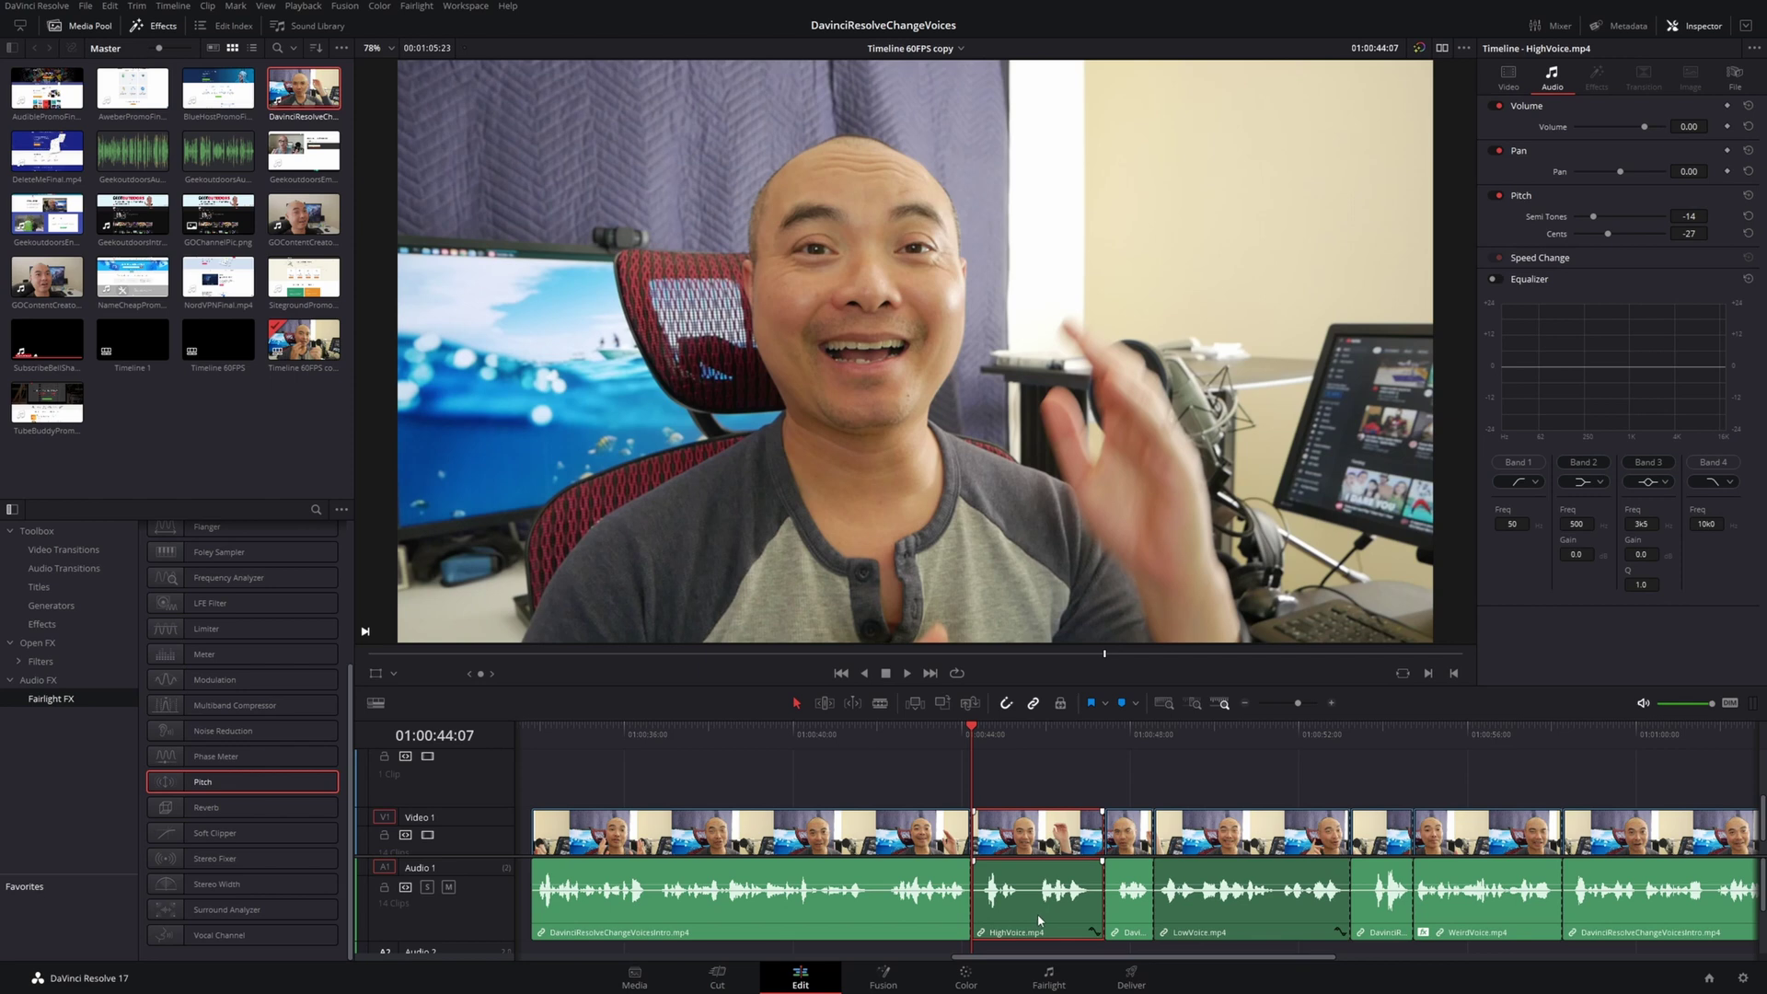
Reset HighVoice's Inspector pitch to 0 and drag the Fairlight Pitch effect onto its audio clip
left_click(1747, 196)
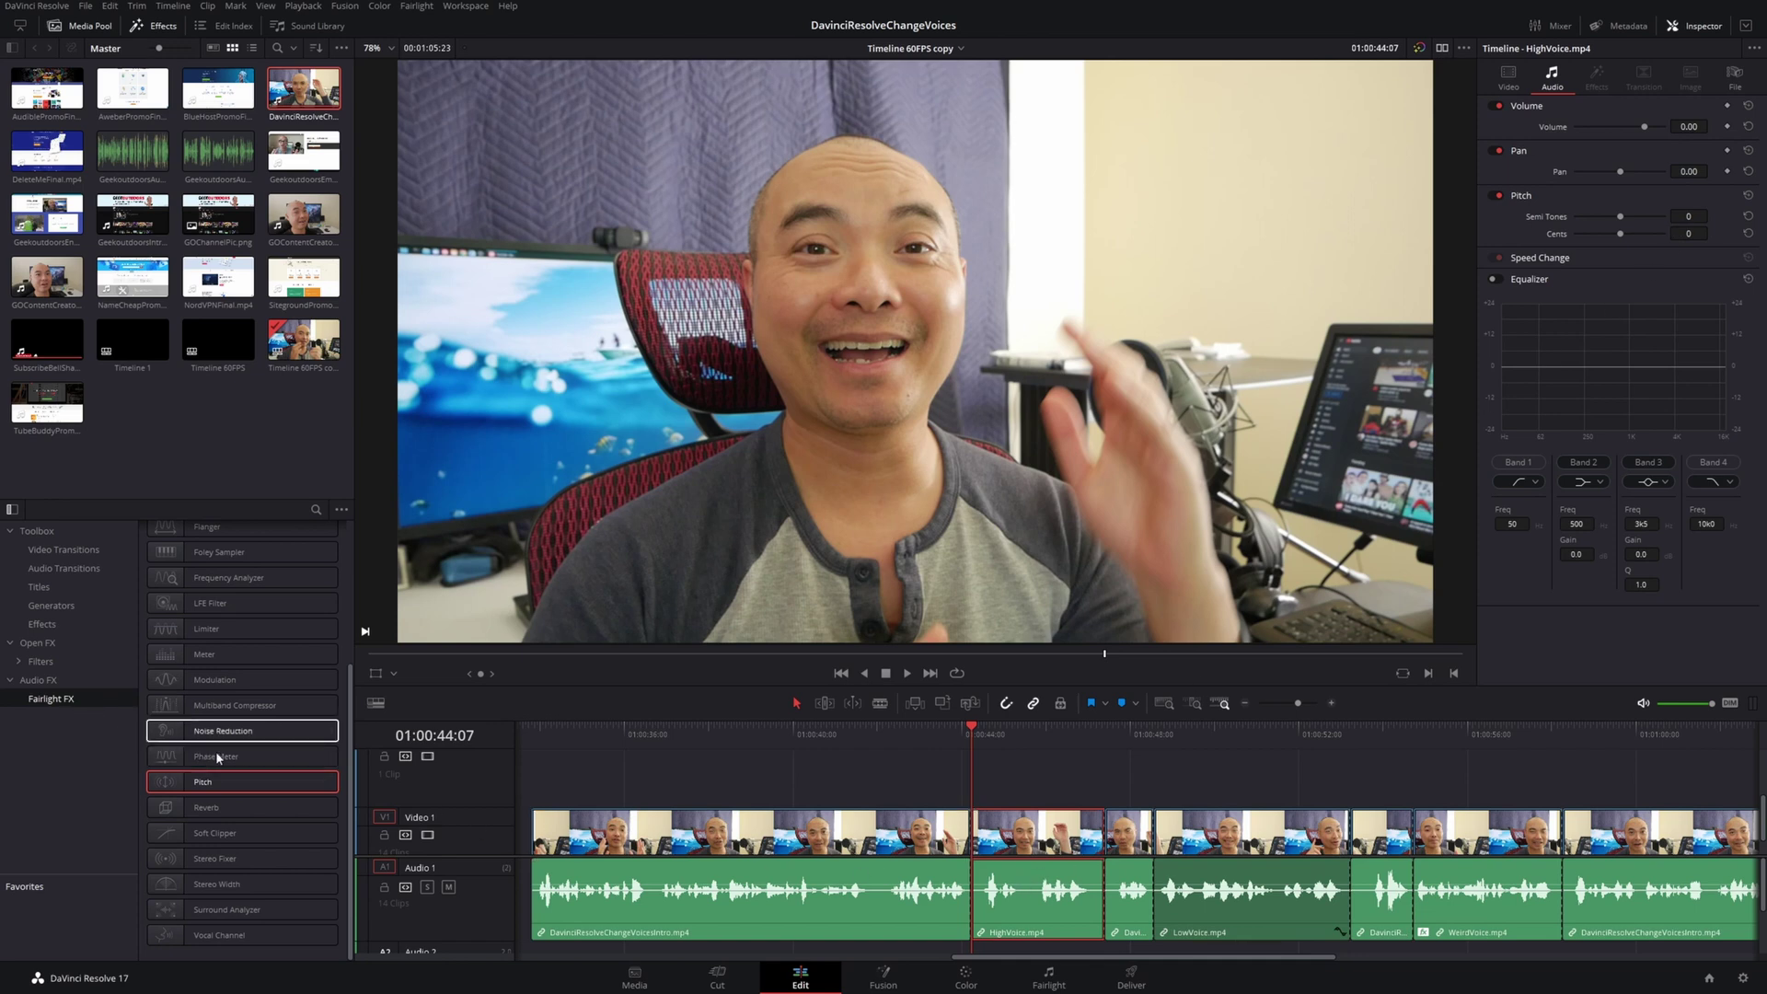
left_click_drag(203, 783, 1084, 897)
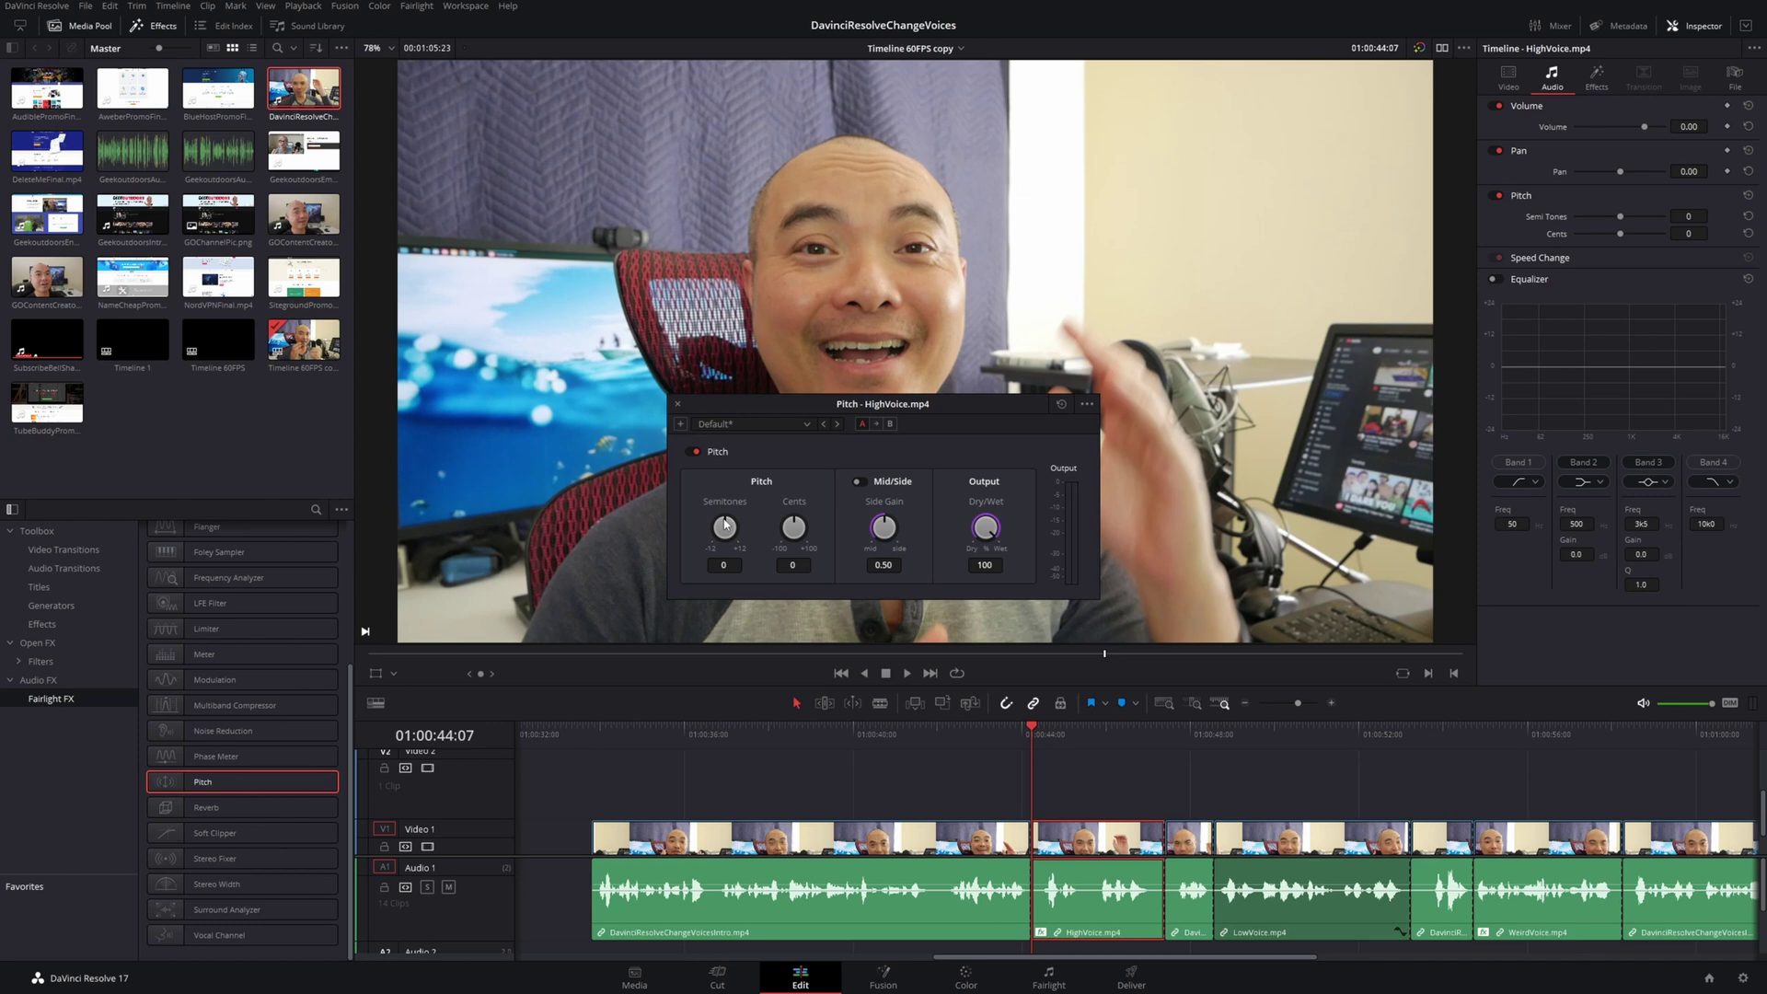
Set the Pitch effect to +6 semitones and enable Mid/Side with 0.80 side gain, previewing HighVoice
left_click_drag(724, 524, 782, 522)
key("space")
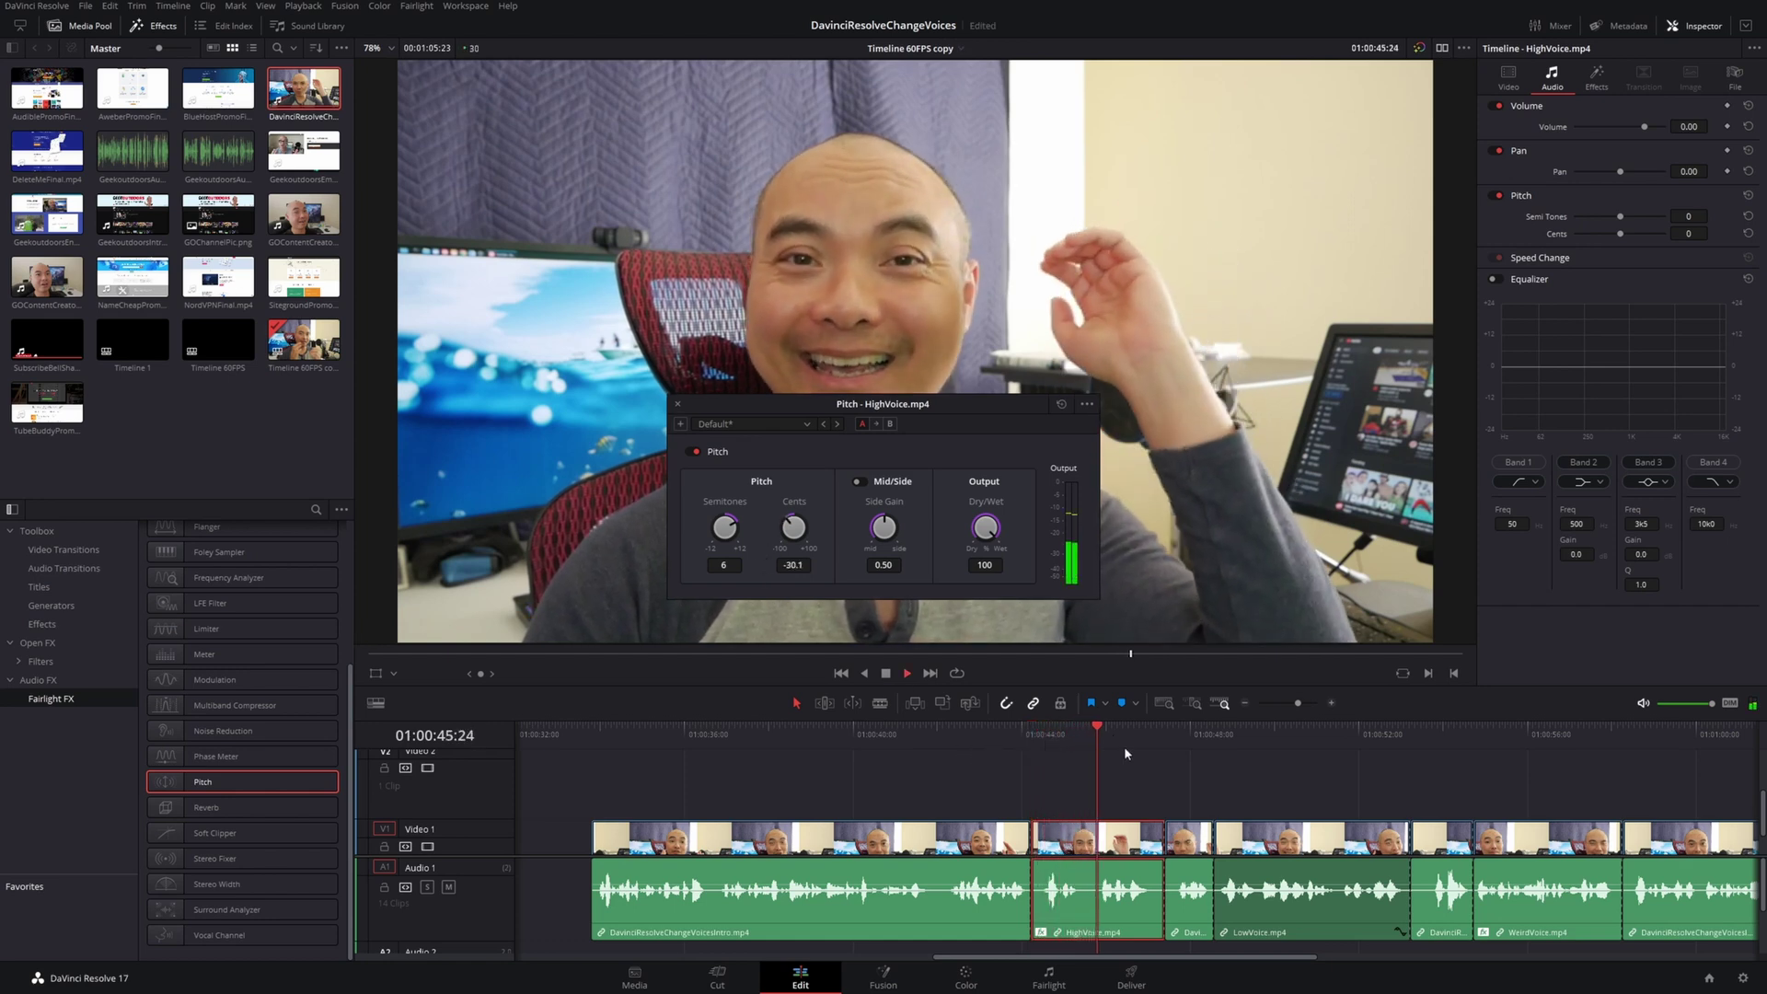
key("space")
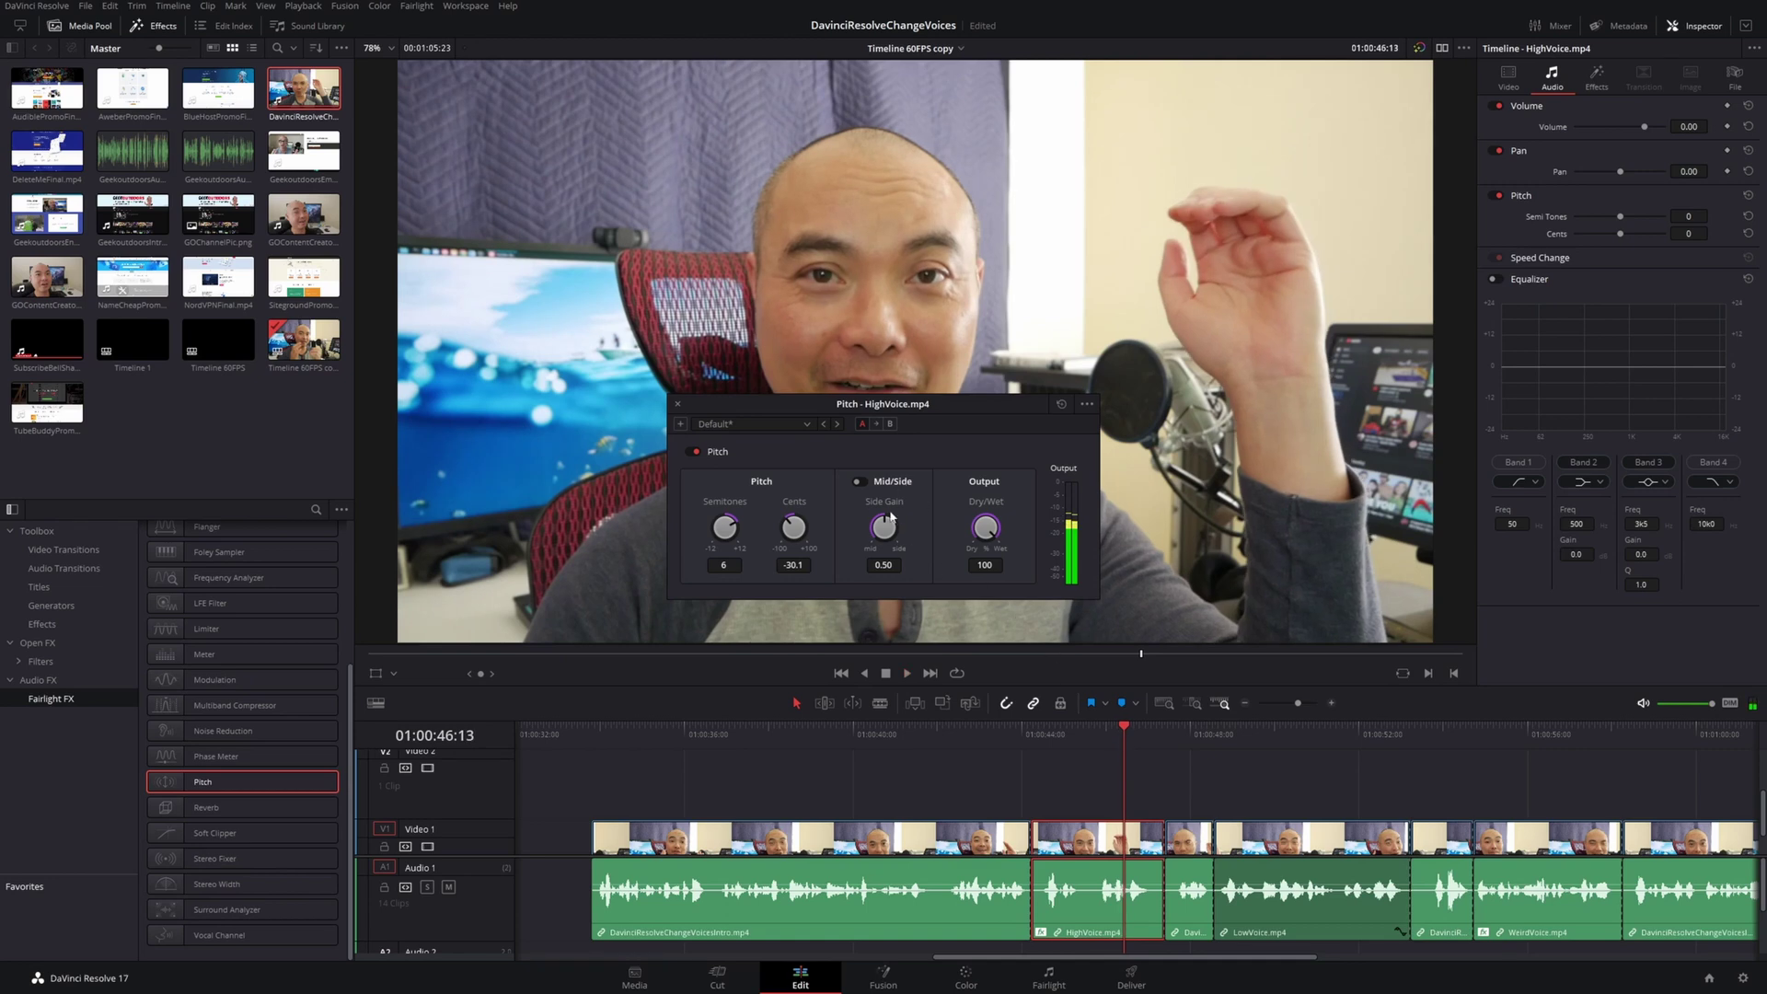
left_click_drag(885, 523, 885, 513)
left_click(1023, 736)
key("space")
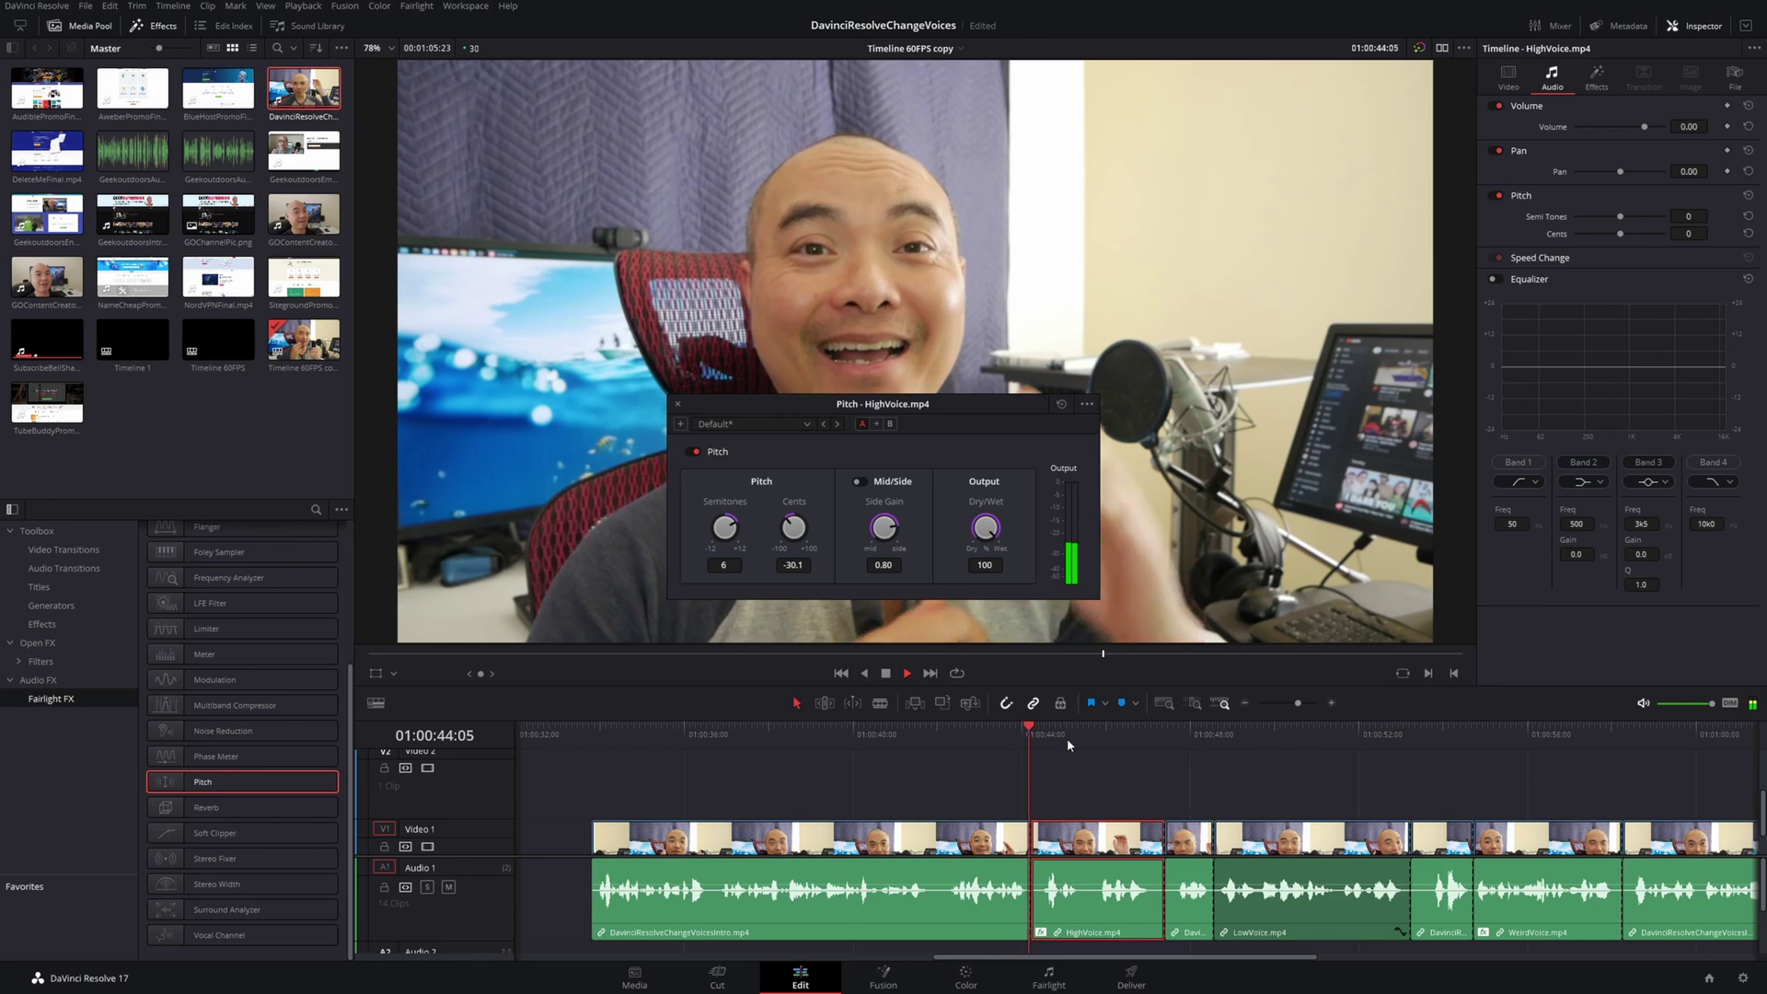
key("space")
left_click(859, 481)
key("space")
key("space")
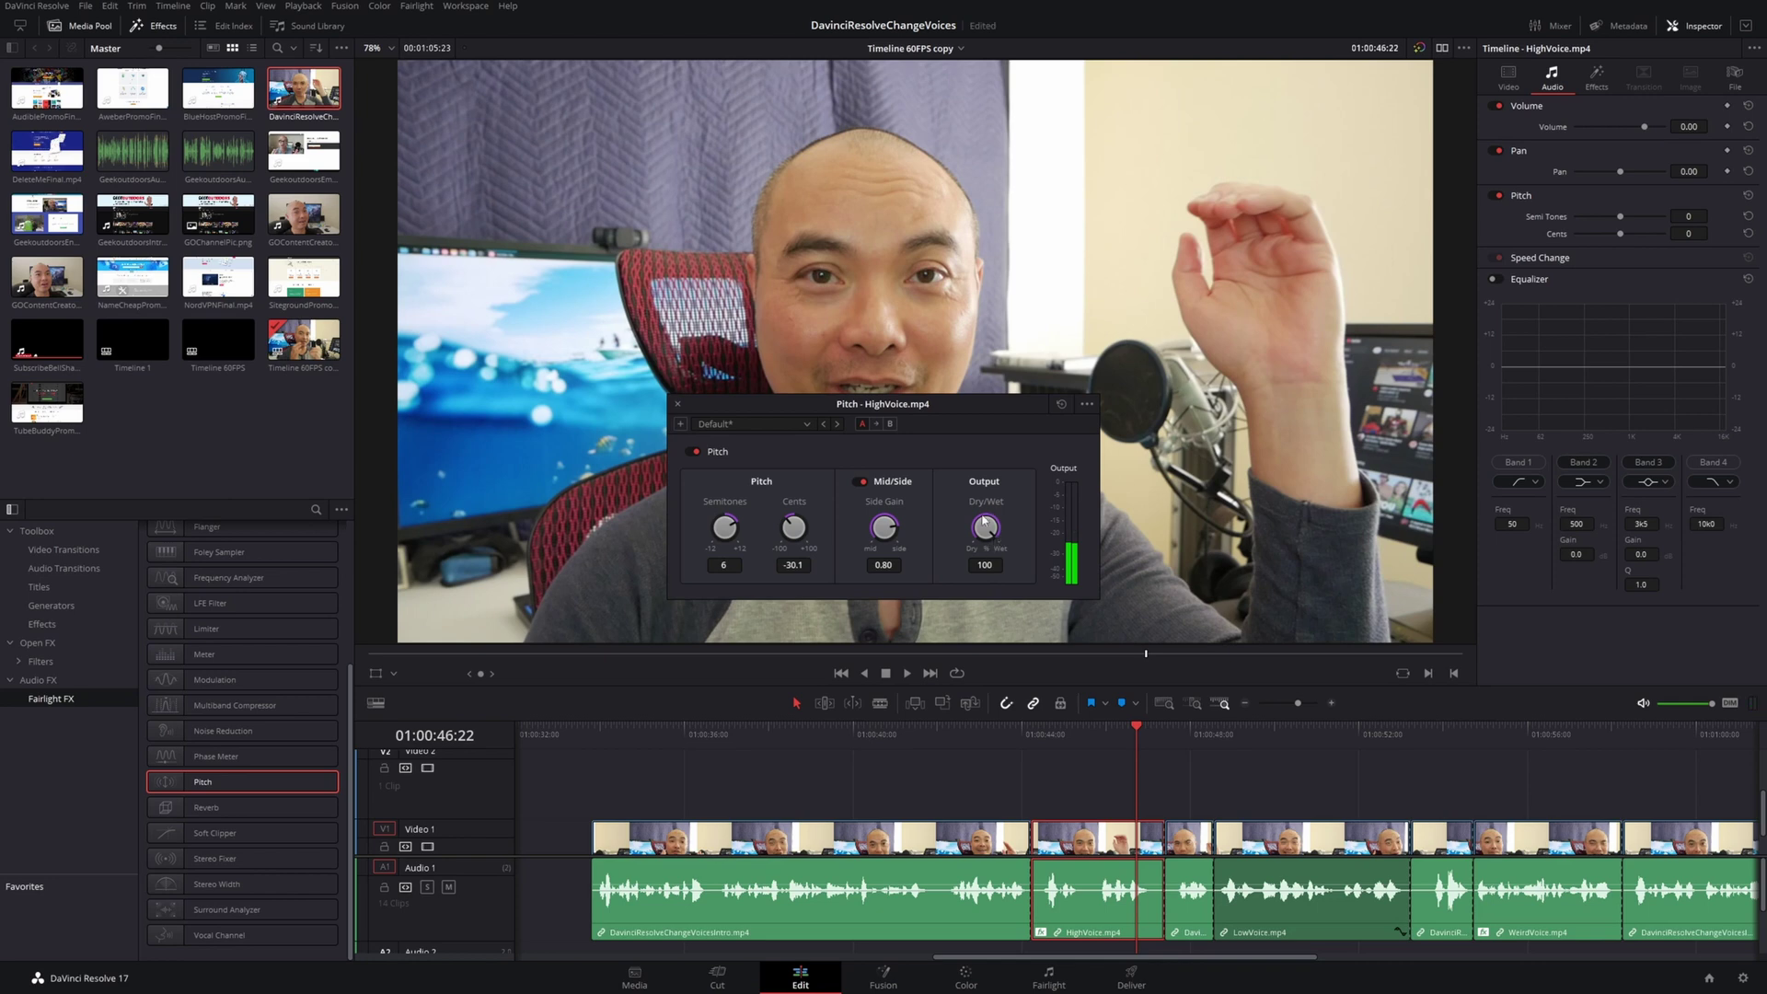
Lower the Pitch Dry/Wet mix to 48.2 while replaying HighVoice, then save the project
left_click_drag(983, 521, 895, 545)
left_click(1019, 727)
key("space")
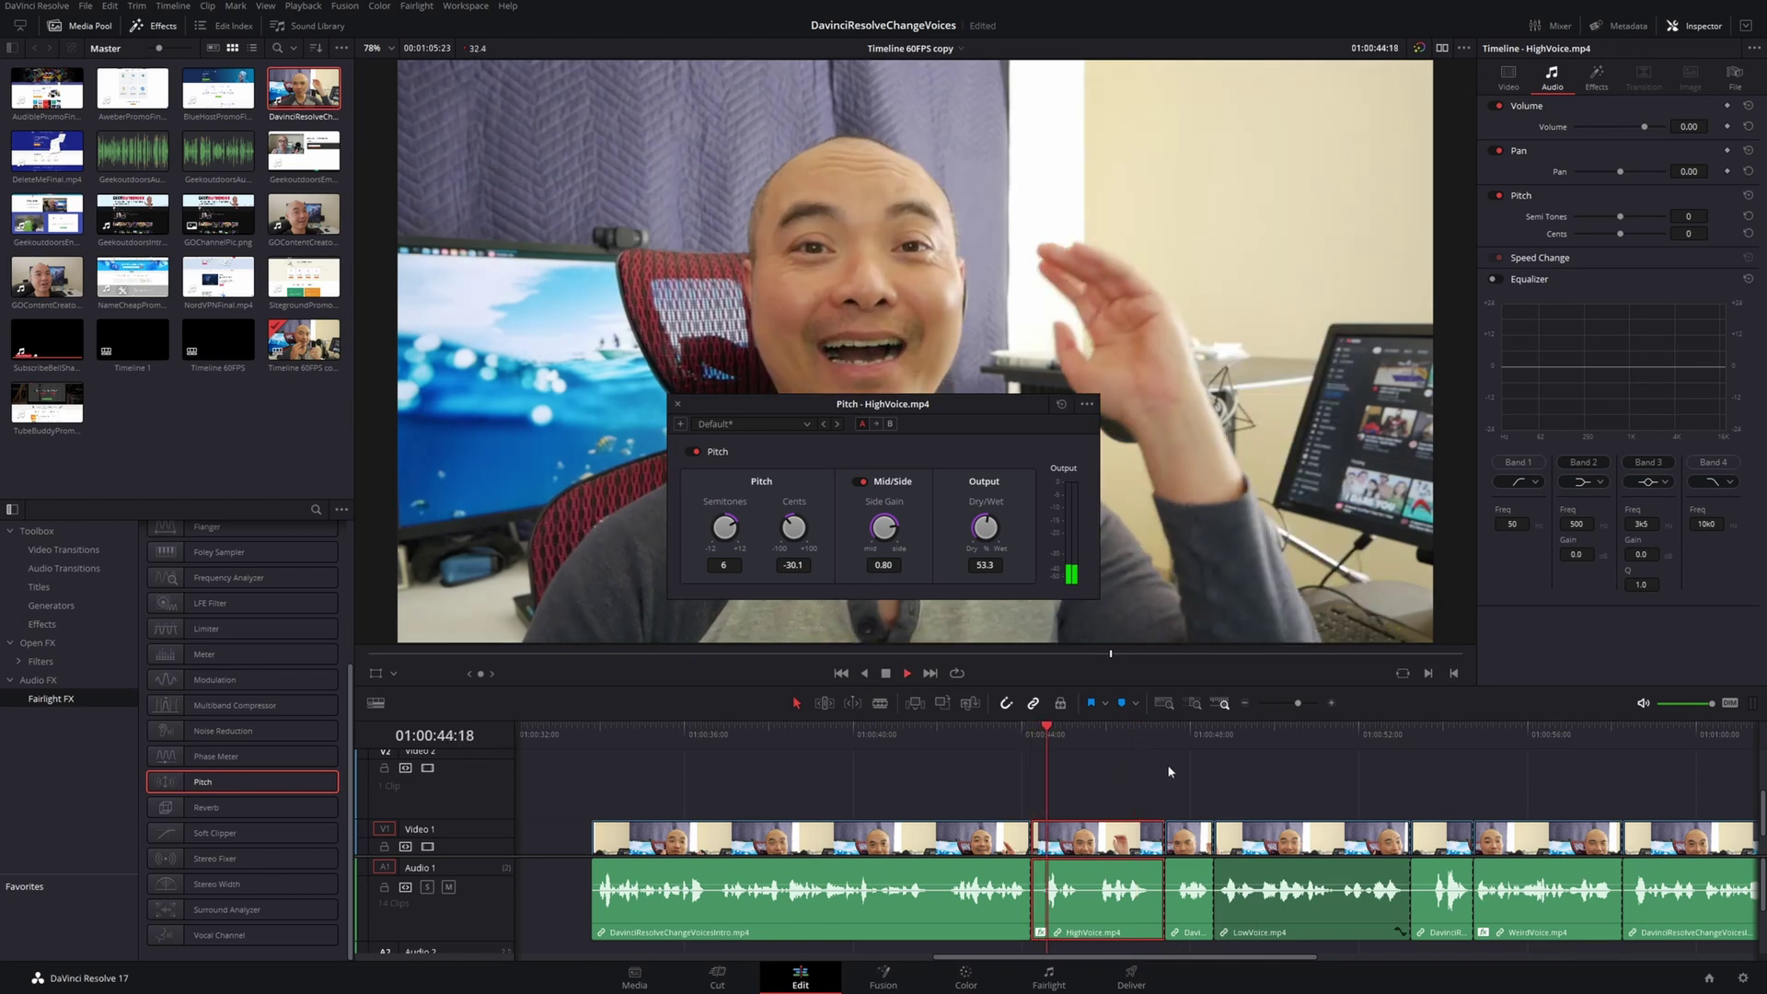
key("space")
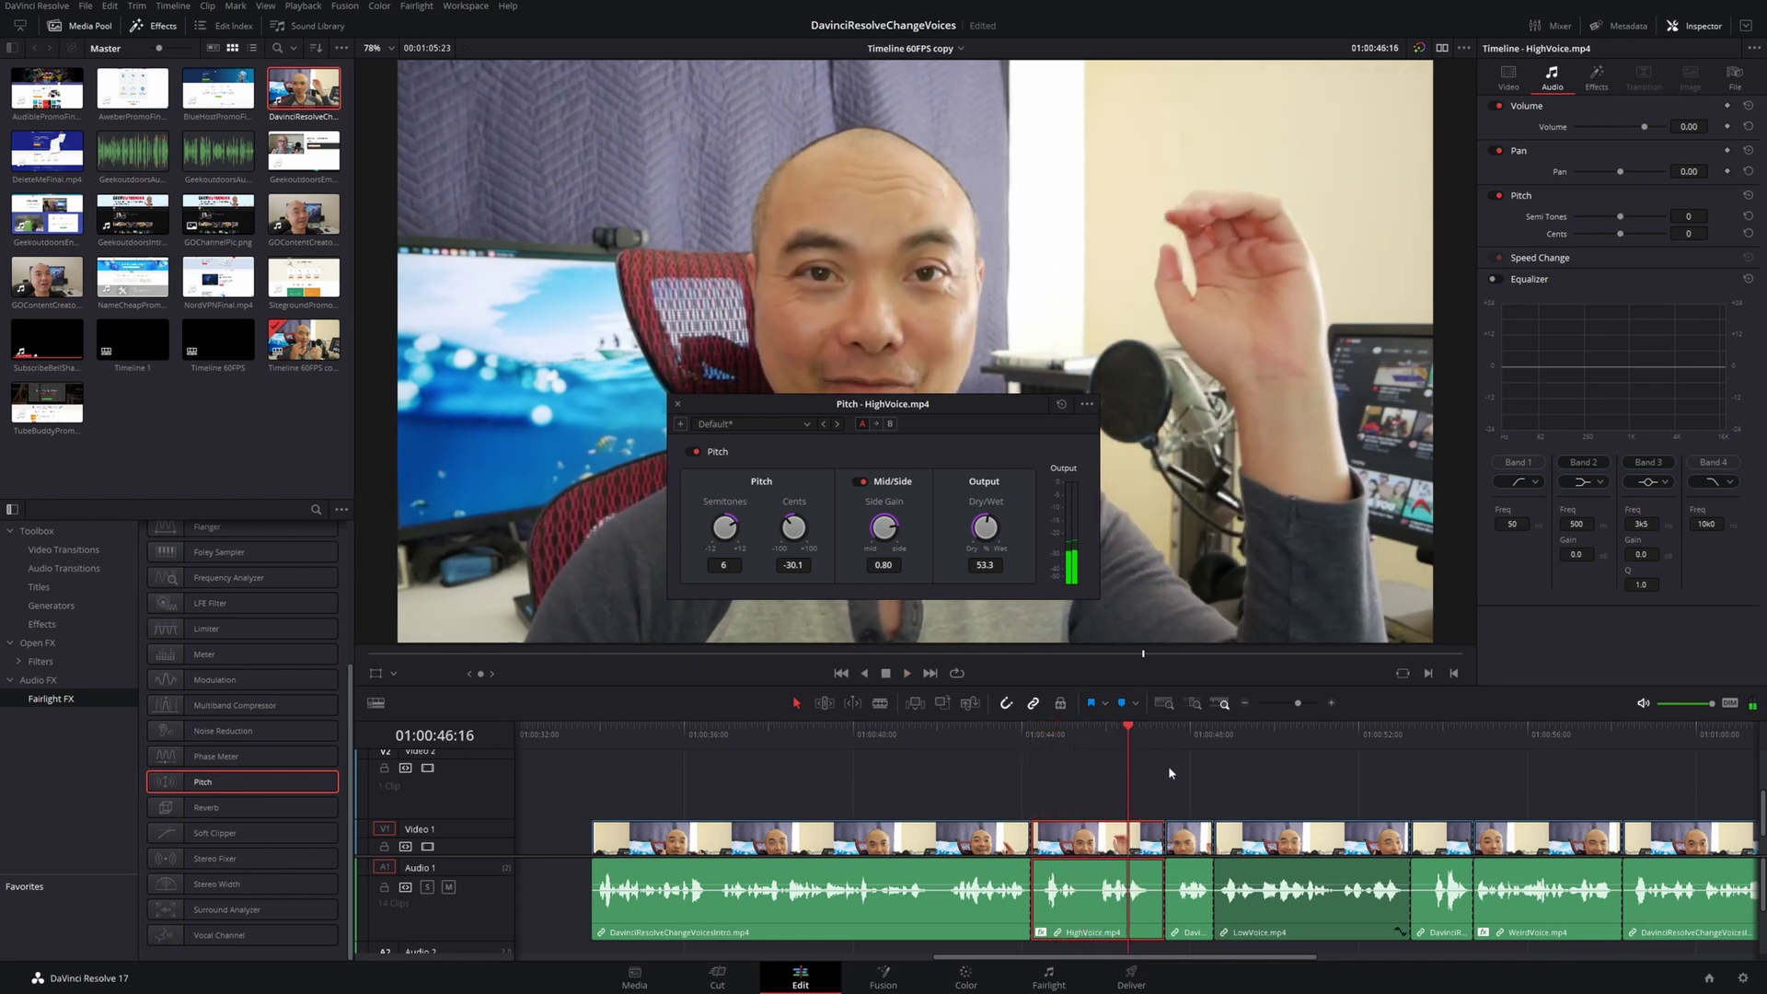
key("space")
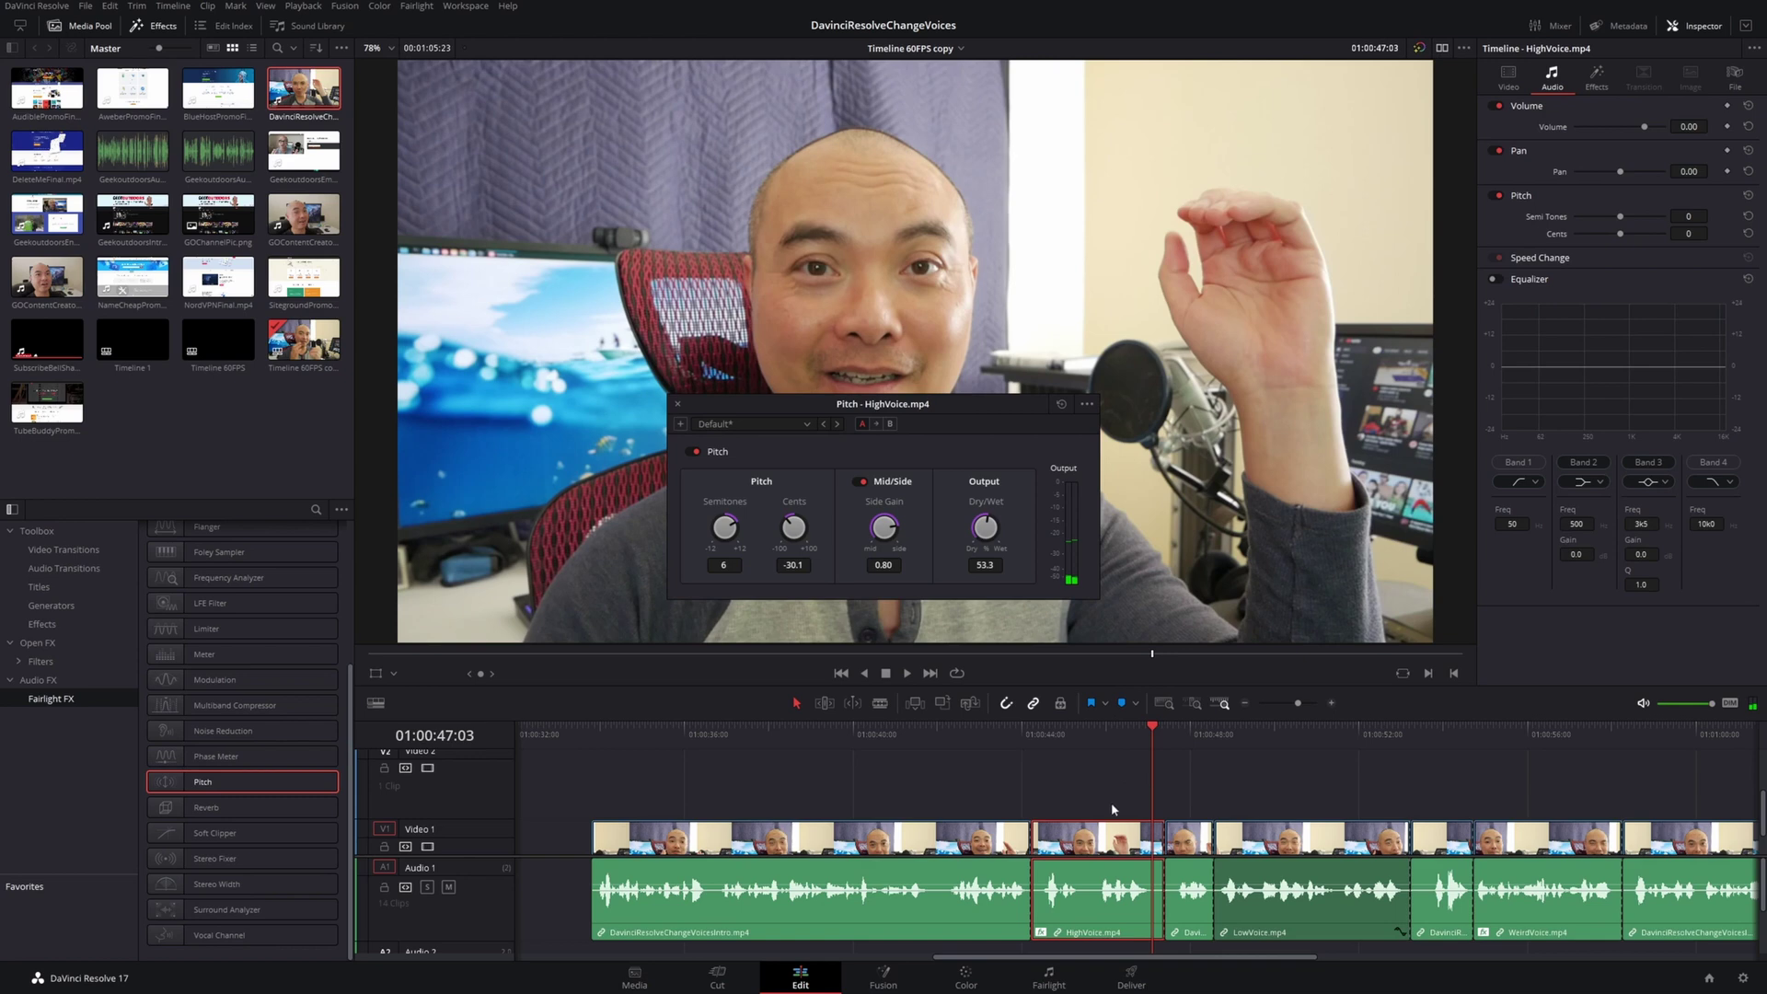
left_click(1017, 737)
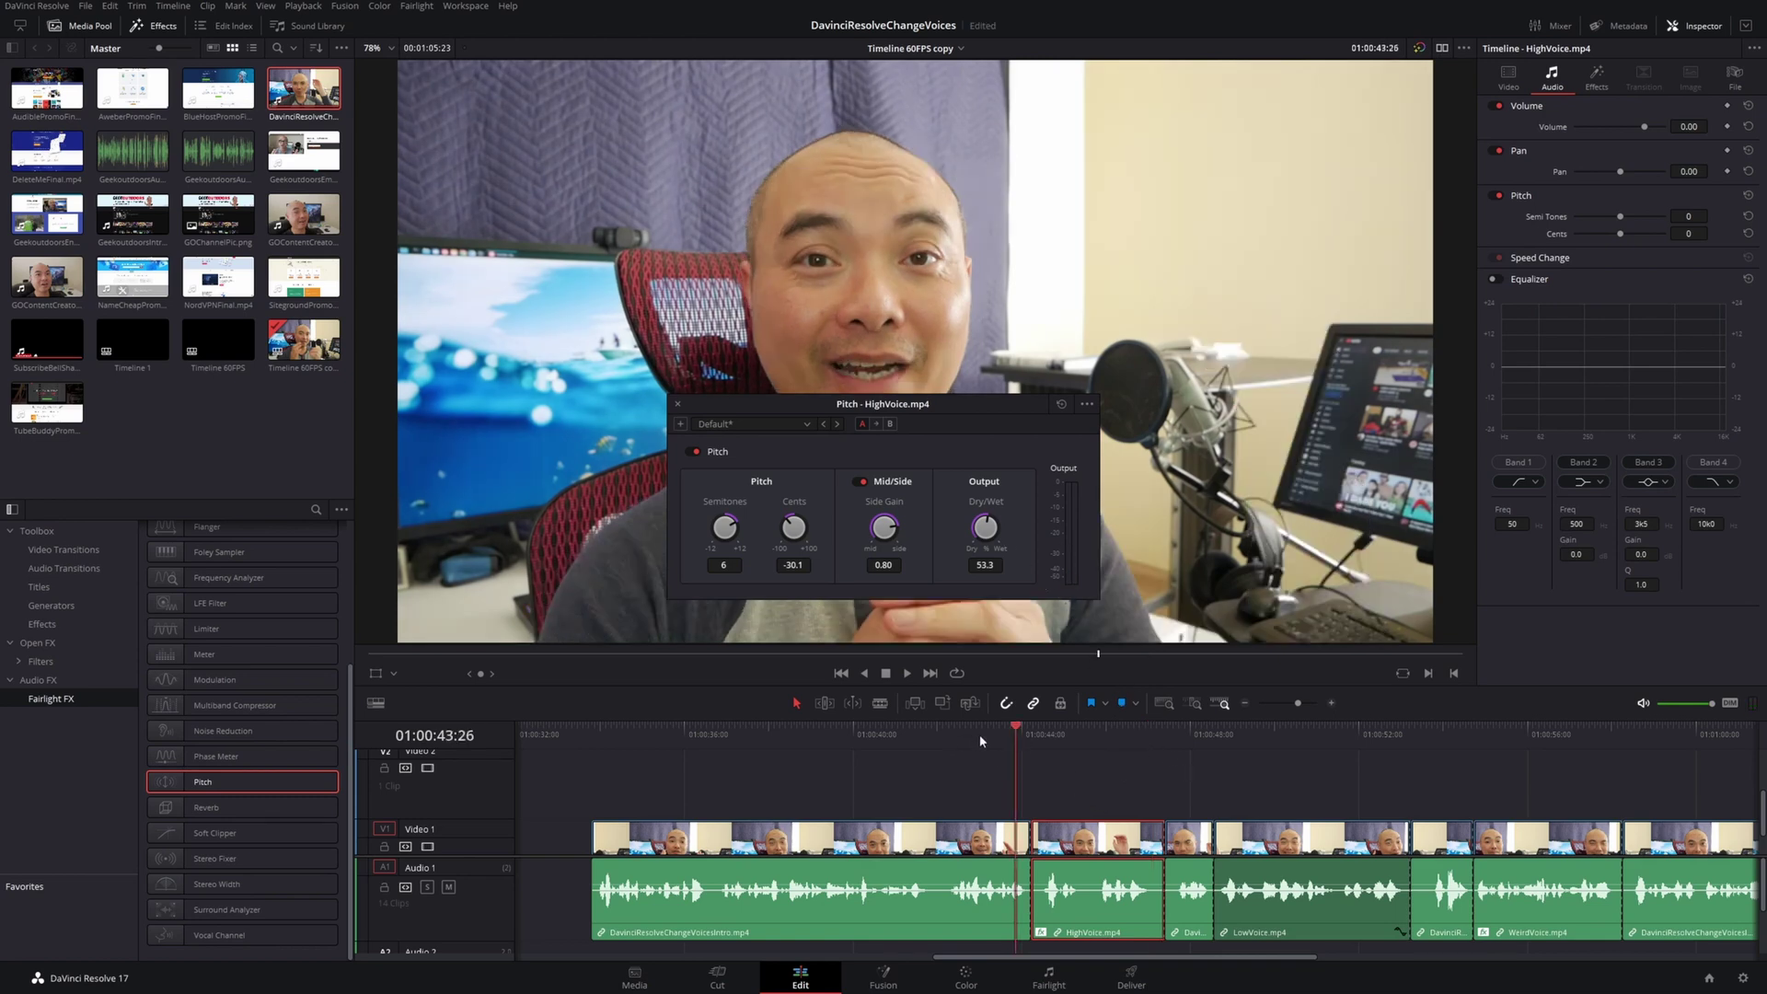
key("space")
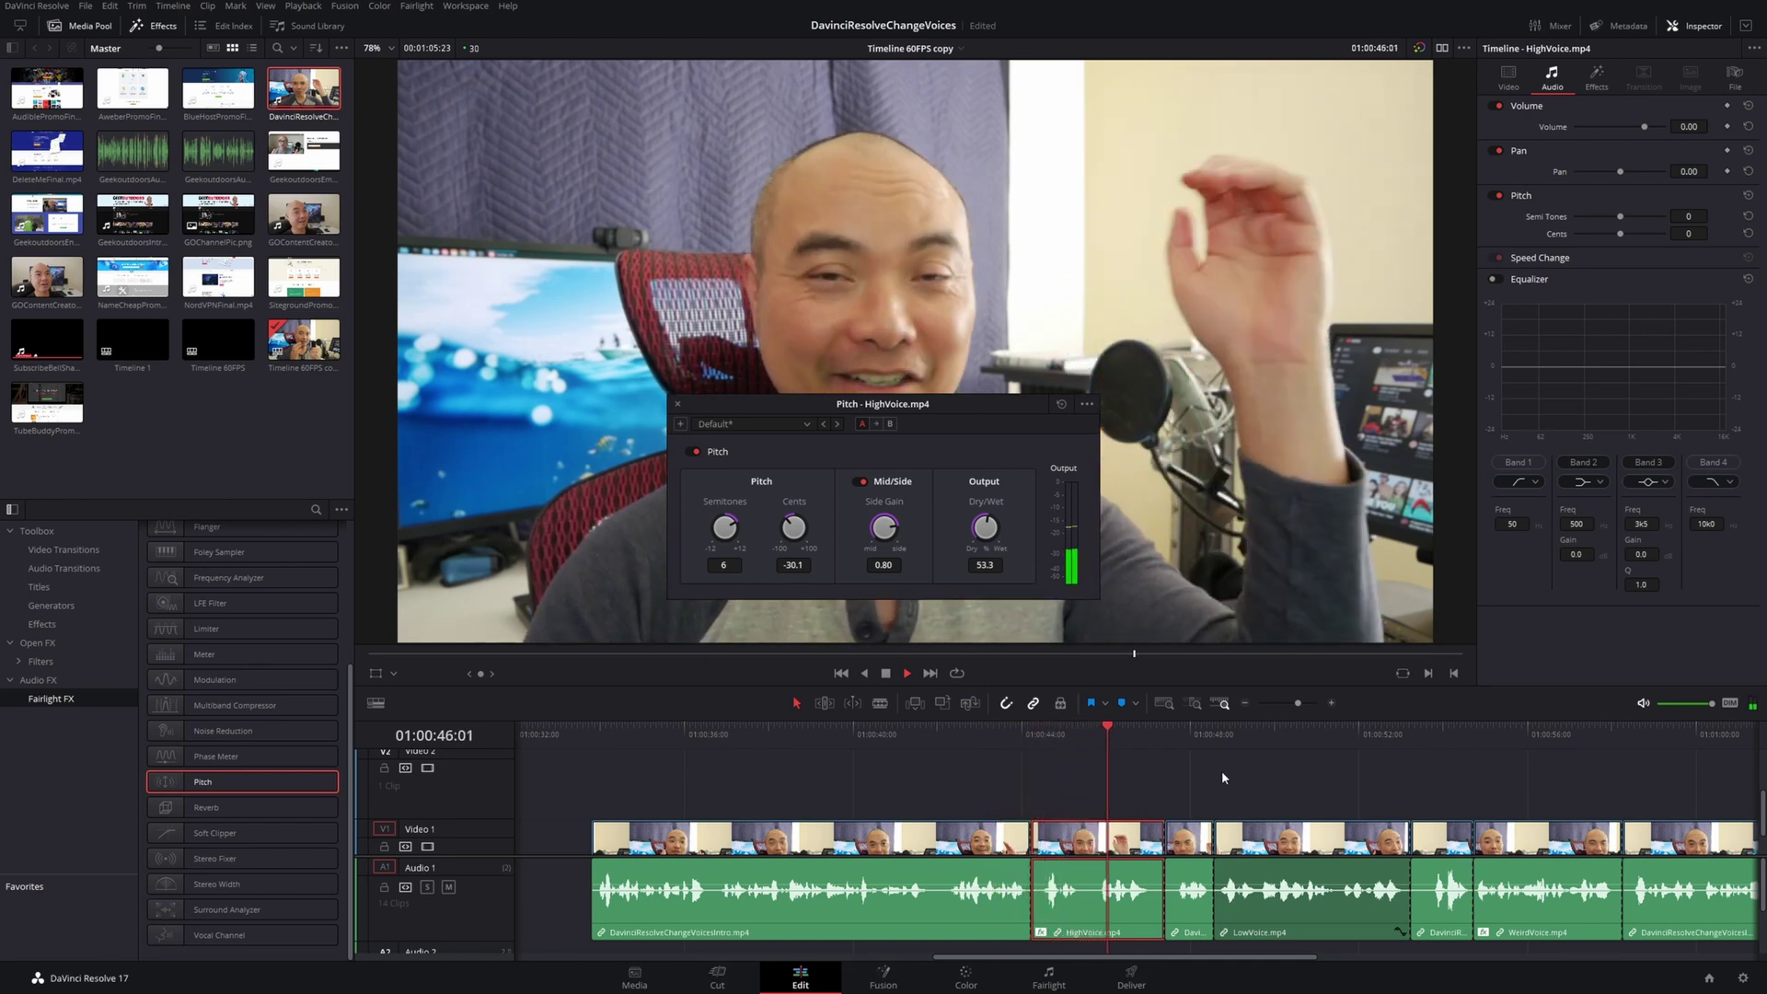
key("space")
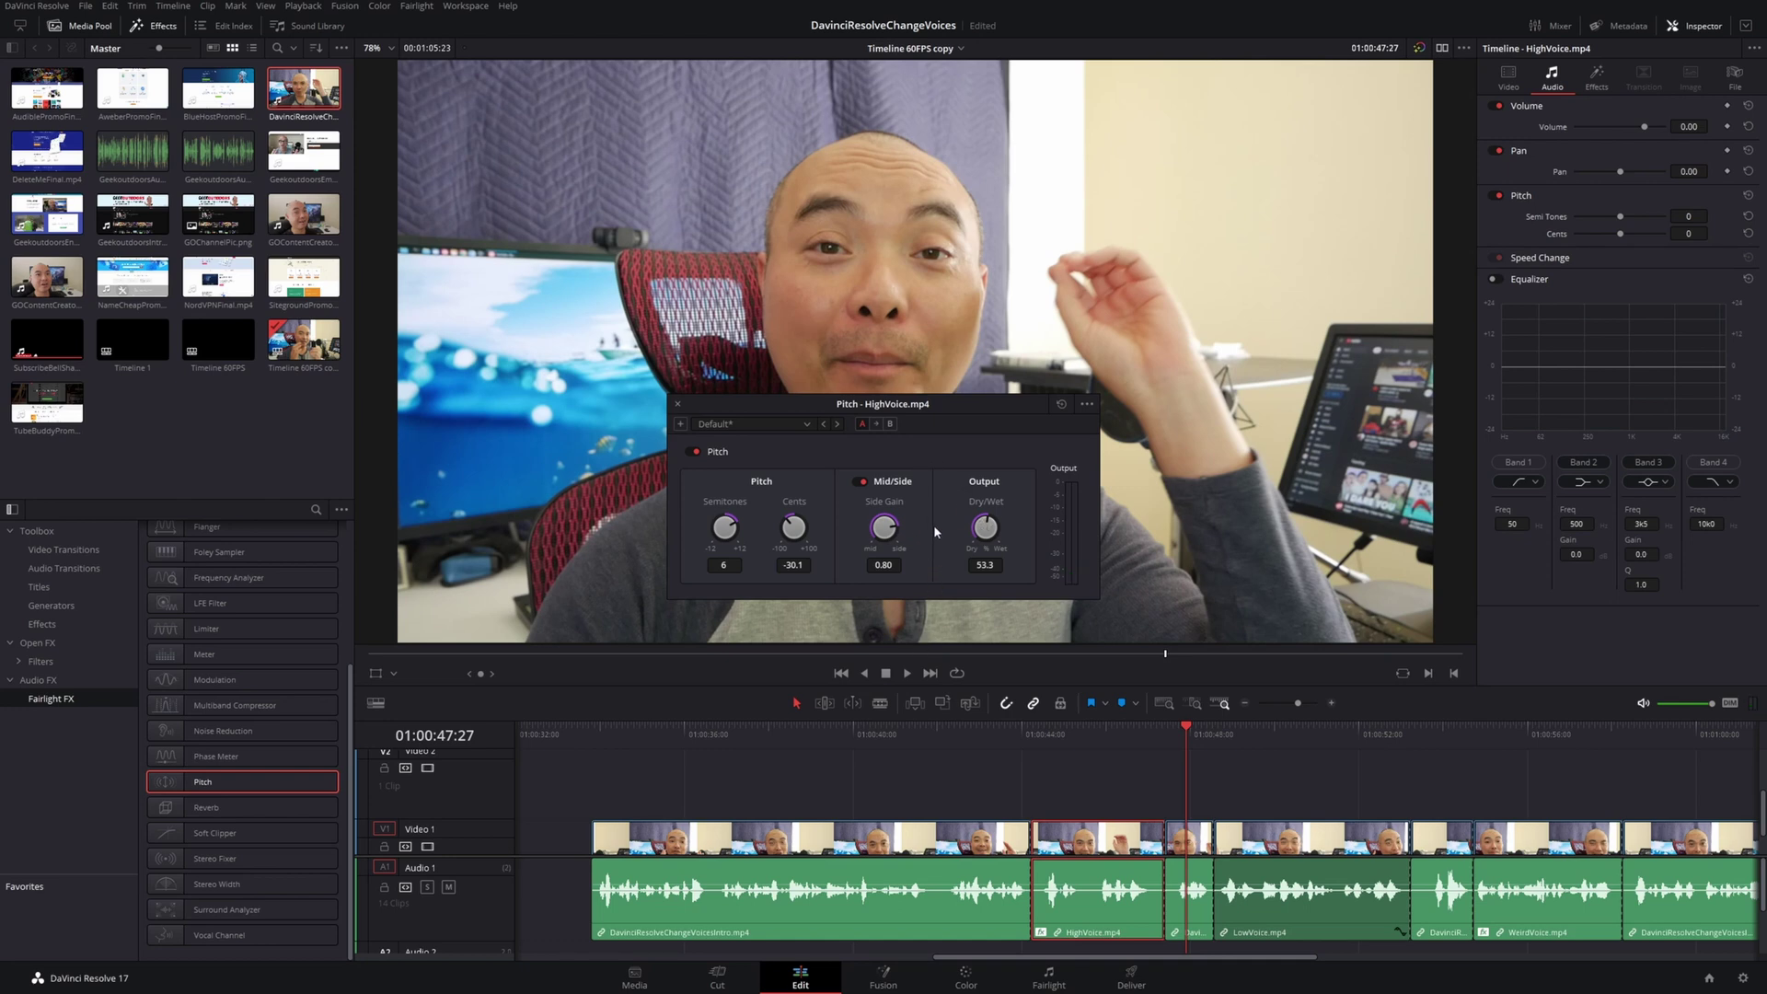
left_click_drag(990, 522, 980, 521)
key("ctrl+s")
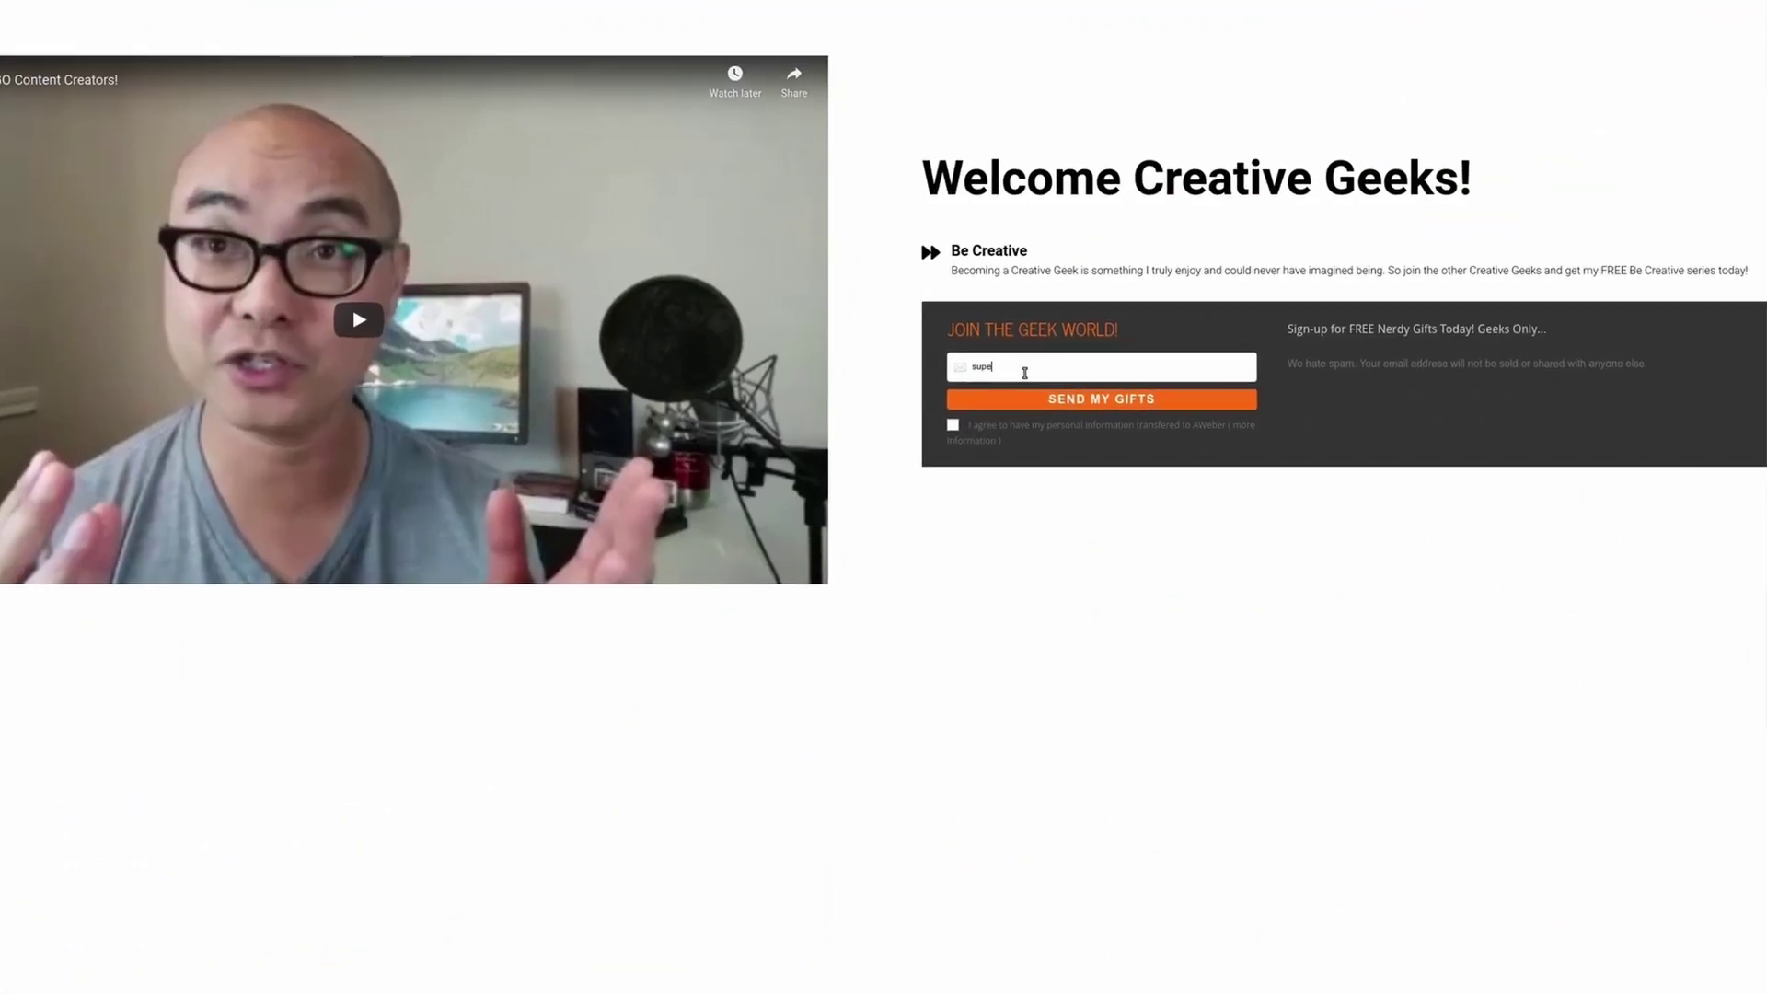
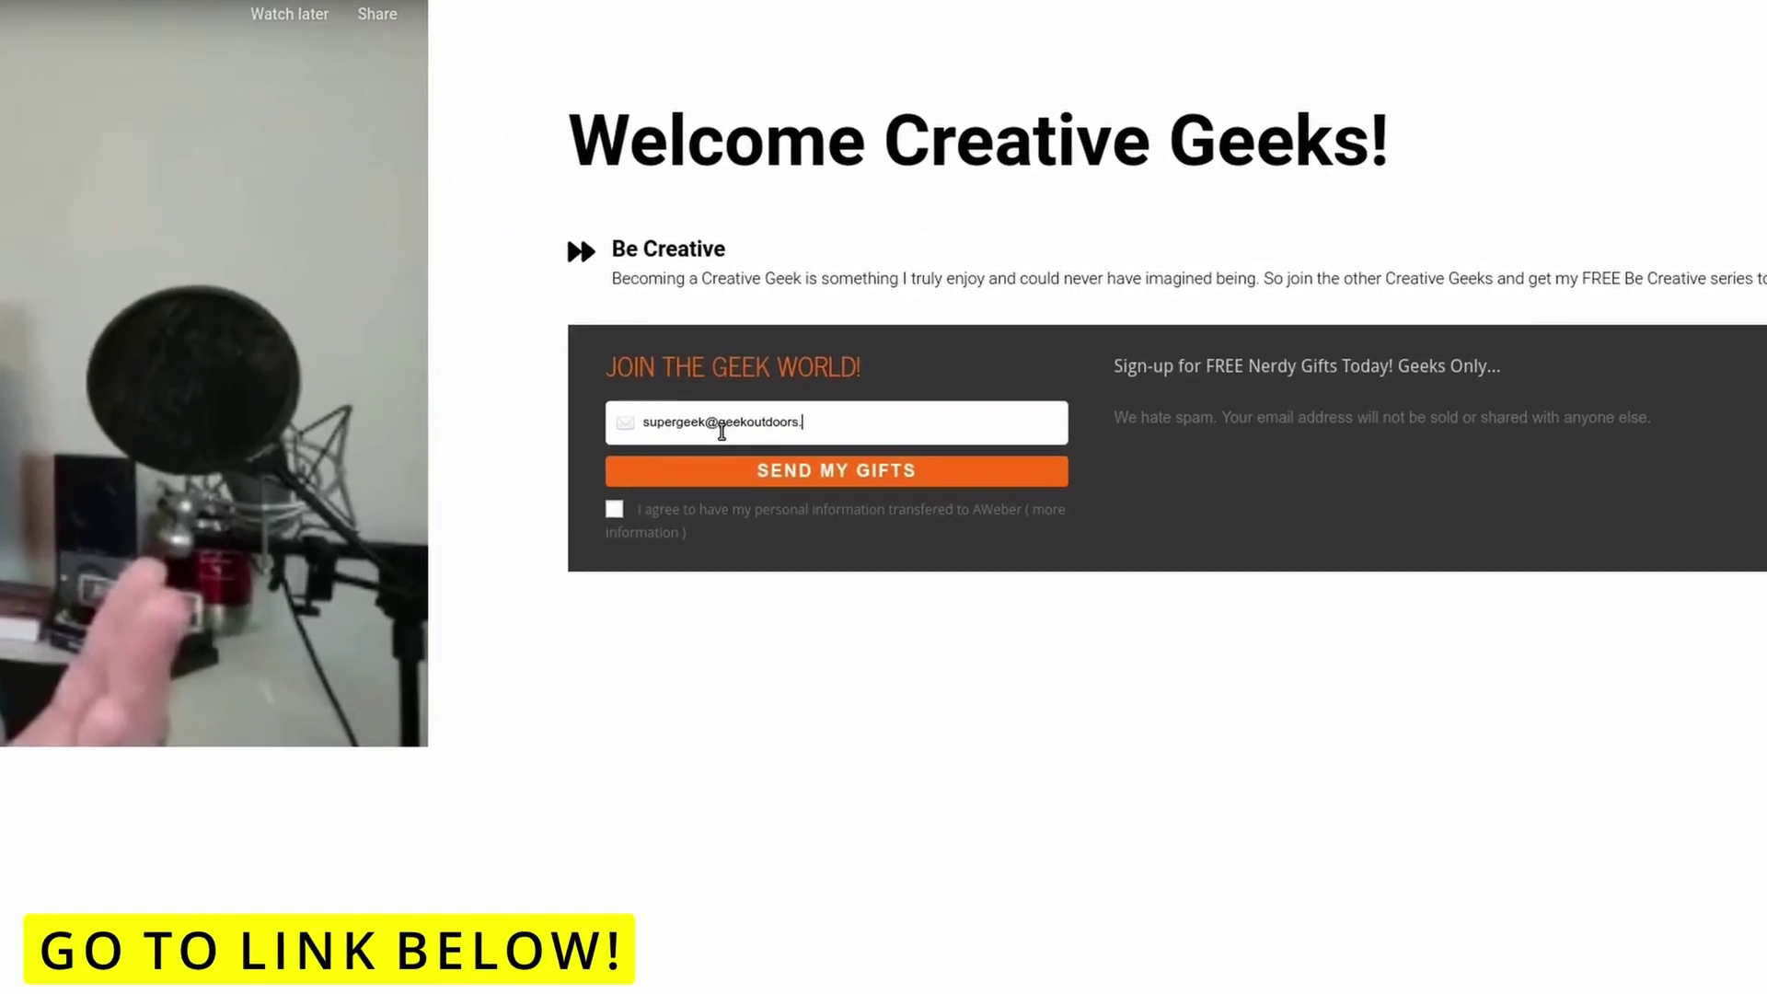